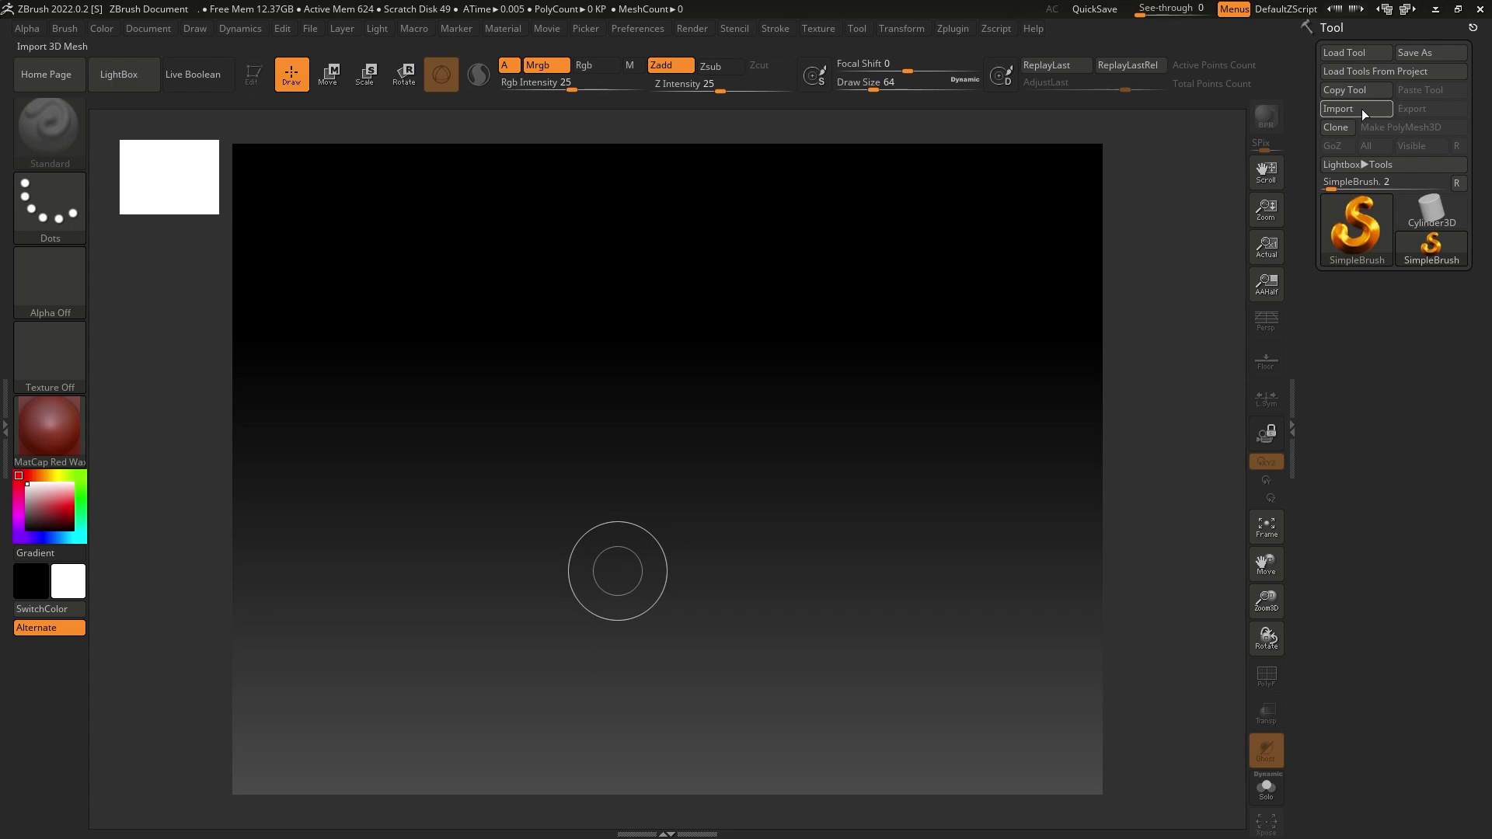
# Import the MonumentBase.fbx mesh with the default FBX import options.
pyautogui.click(1338, 109)
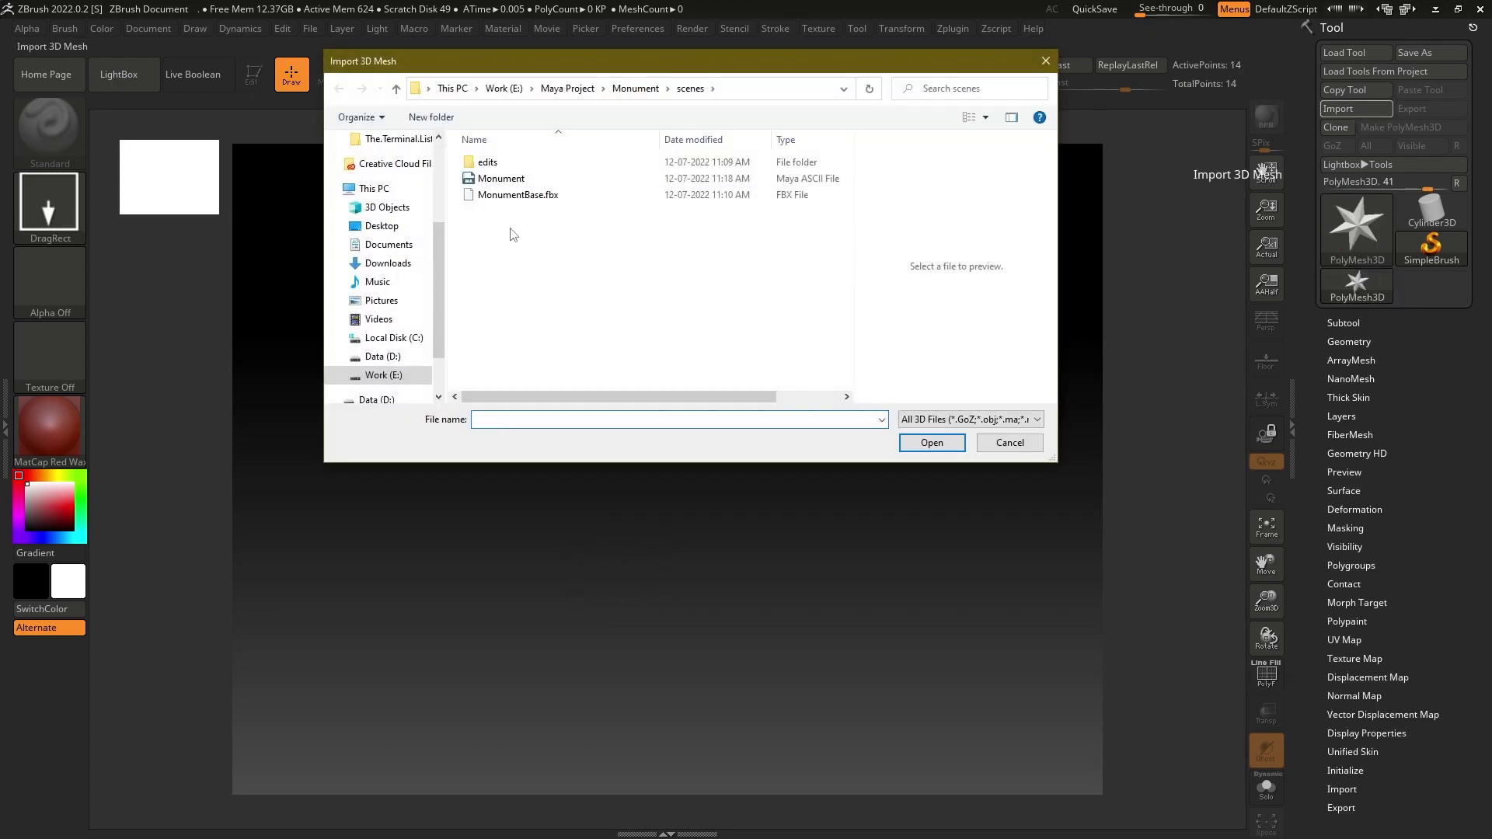
pyautogui.click(535, 196)
pyautogui.click(933, 443)
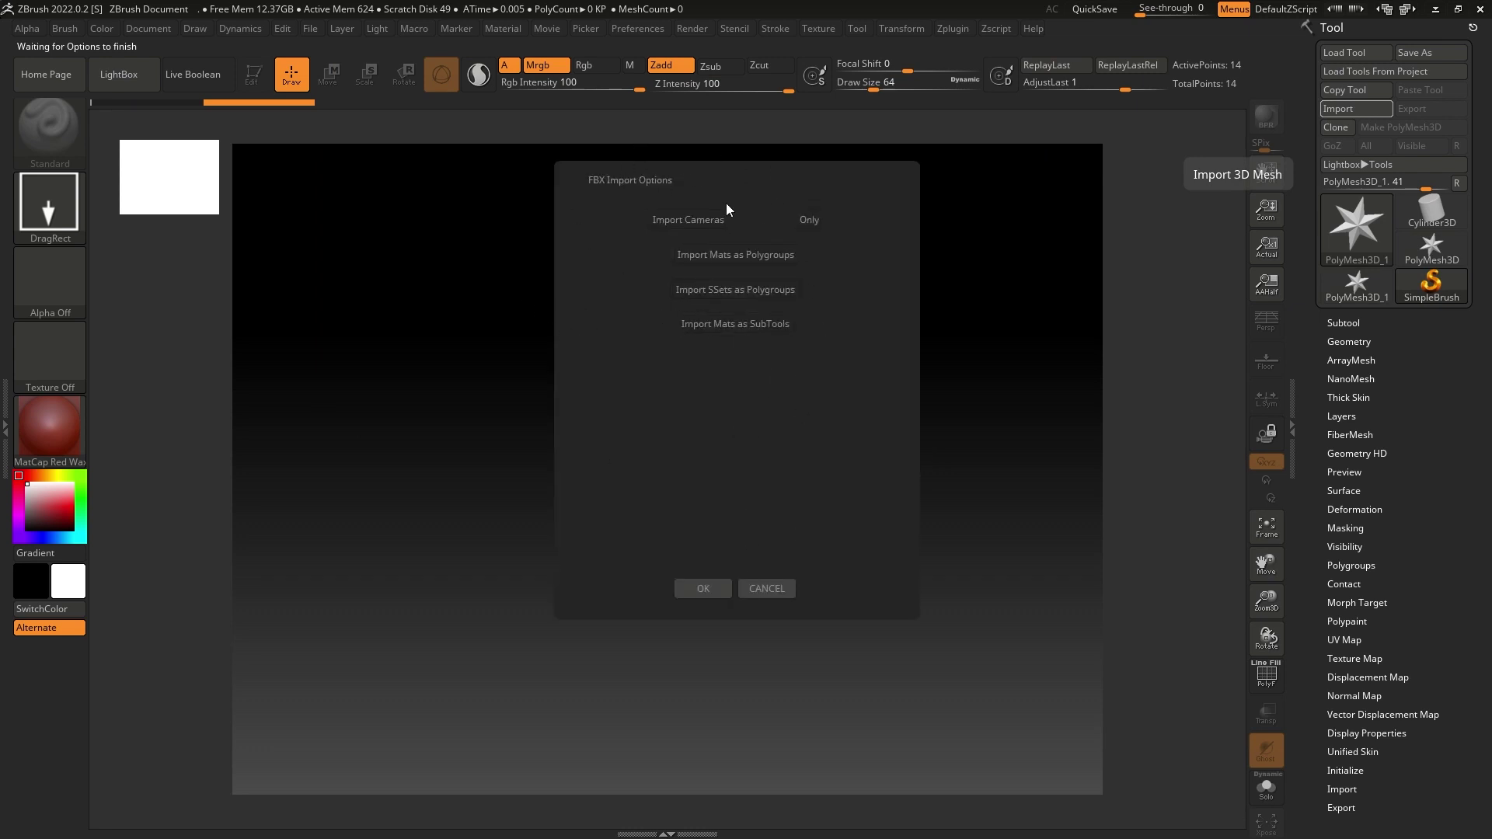
pyautogui.click(697, 590)
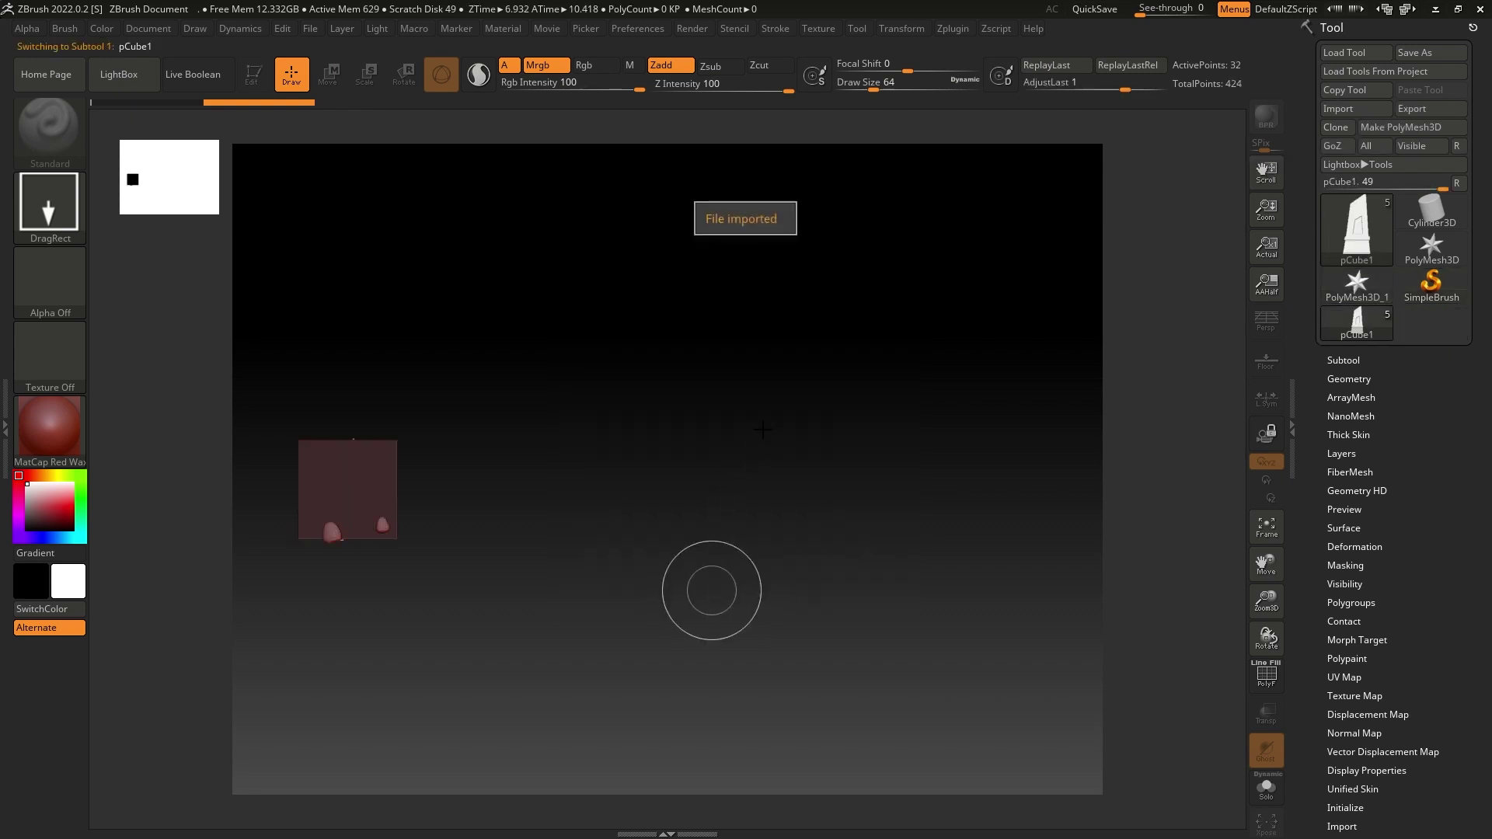
# Place the imported monument on the canvas in Edit mode, with perspective and polyframe display turned on.
pyautogui.moveTo(710, 567)
pyautogui.mouseDown()
pyautogui.moveTo(654, 809)
pyautogui.moveTo(578, 832)
pyautogui.moveTo(586, 821)
pyautogui.mouseUp()
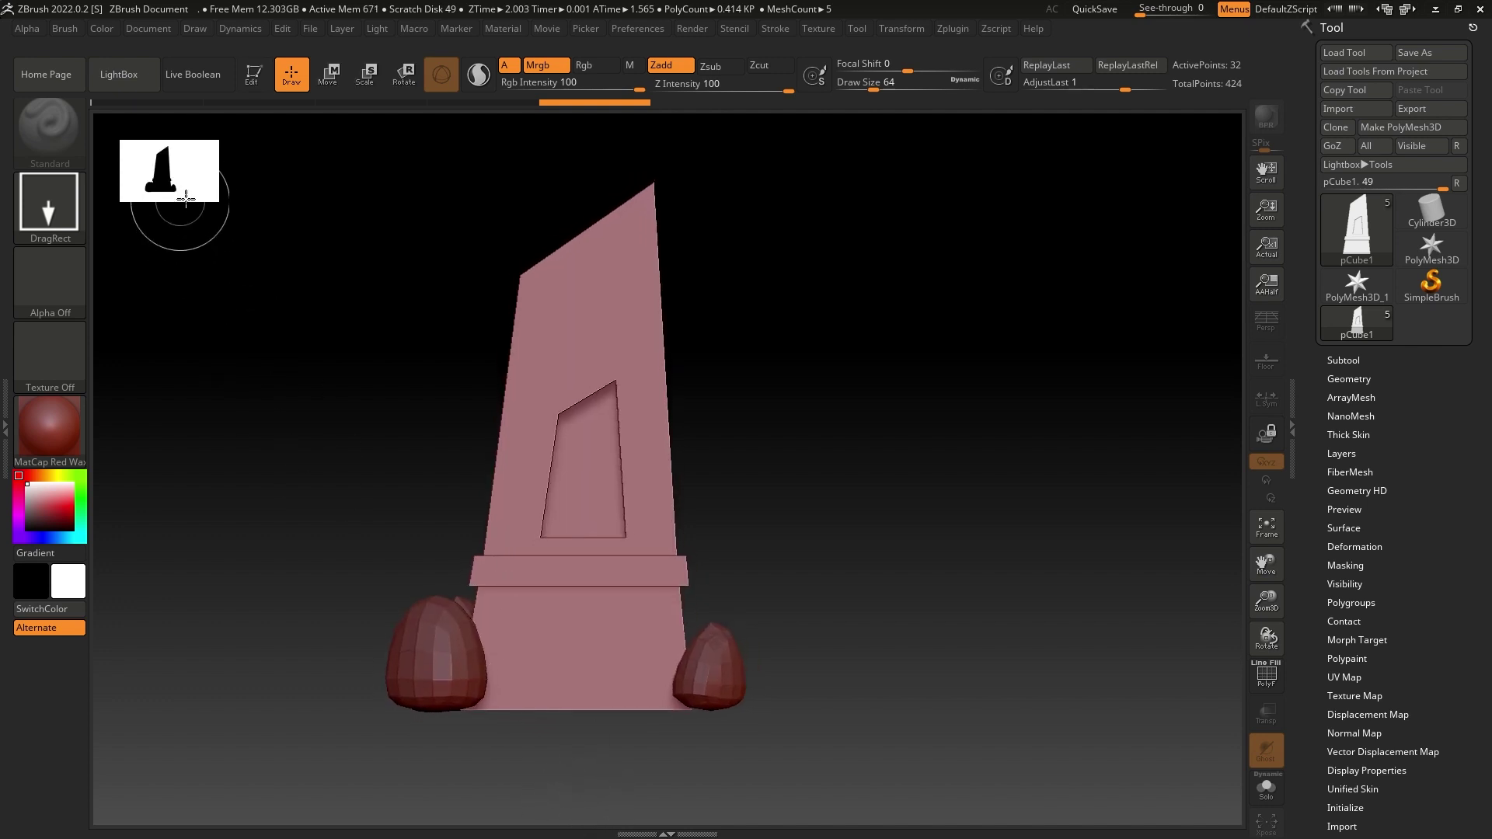
pyautogui.click(253, 76)
pyautogui.moveTo(363, 316); pyautogui.dragTo(383, 333)
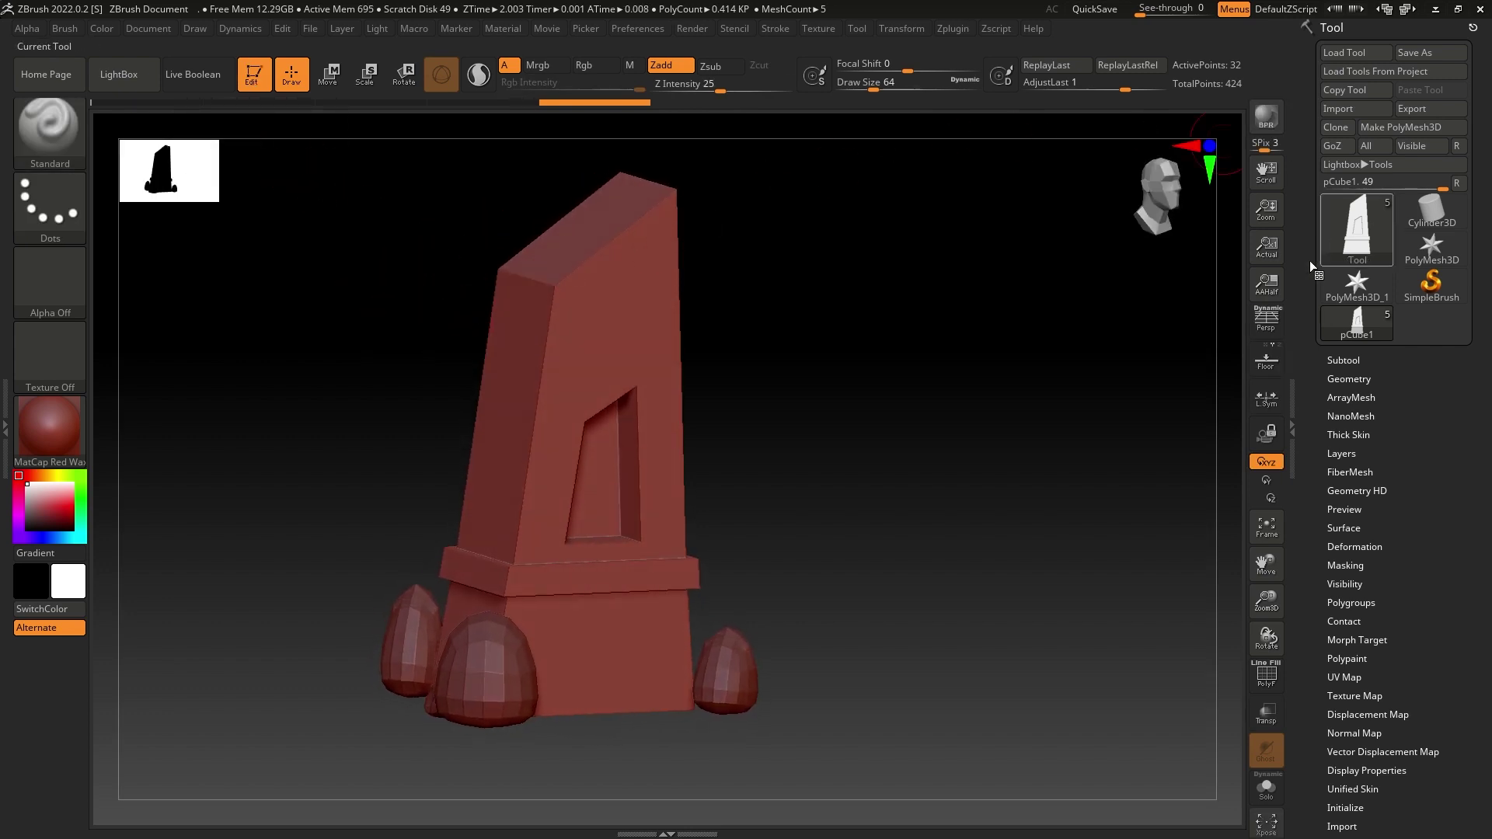
pyautogui.click(1267, 319)
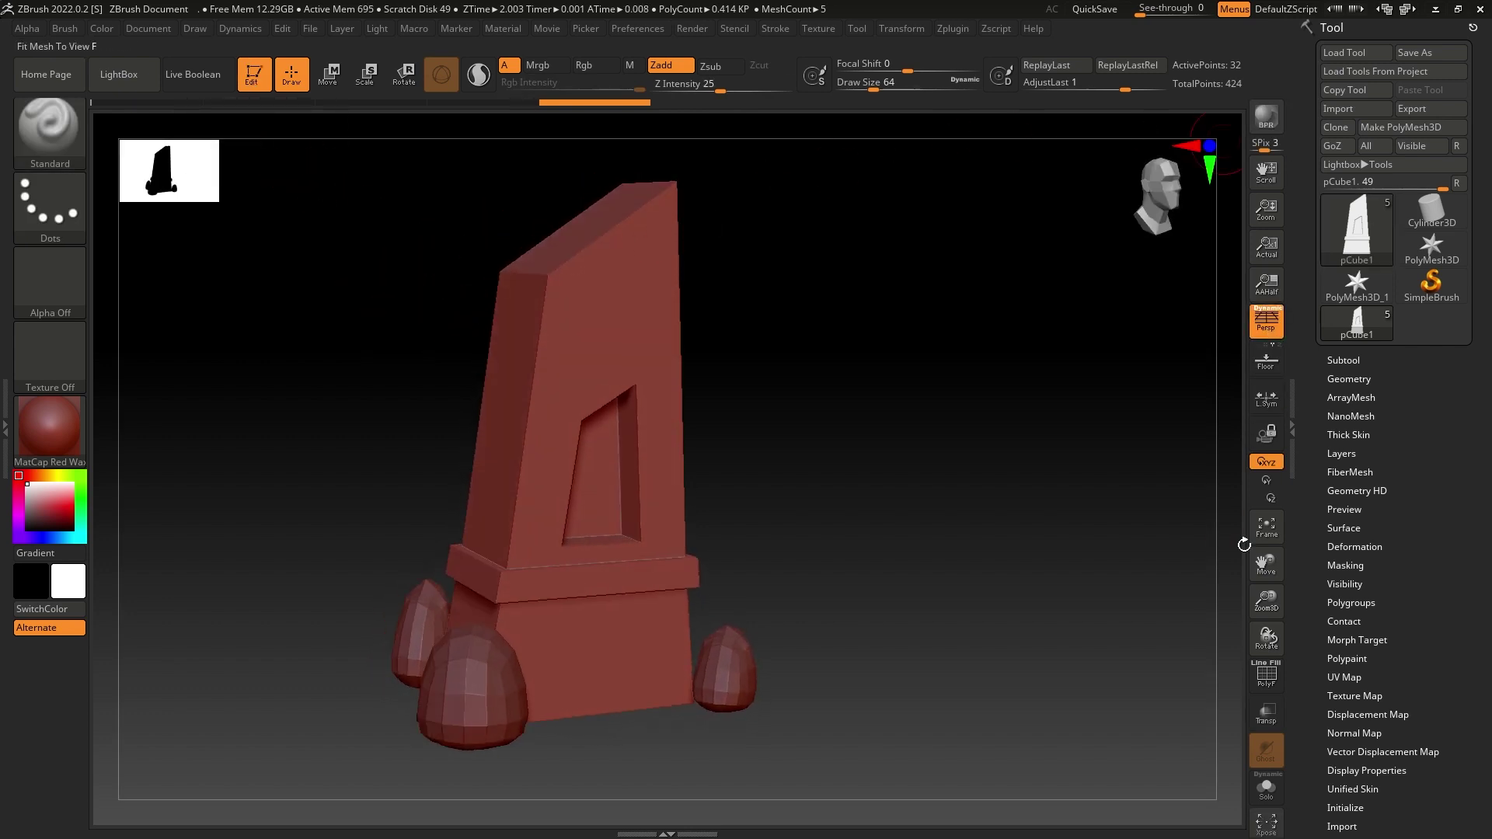
pyautogui.click(1267, 675)
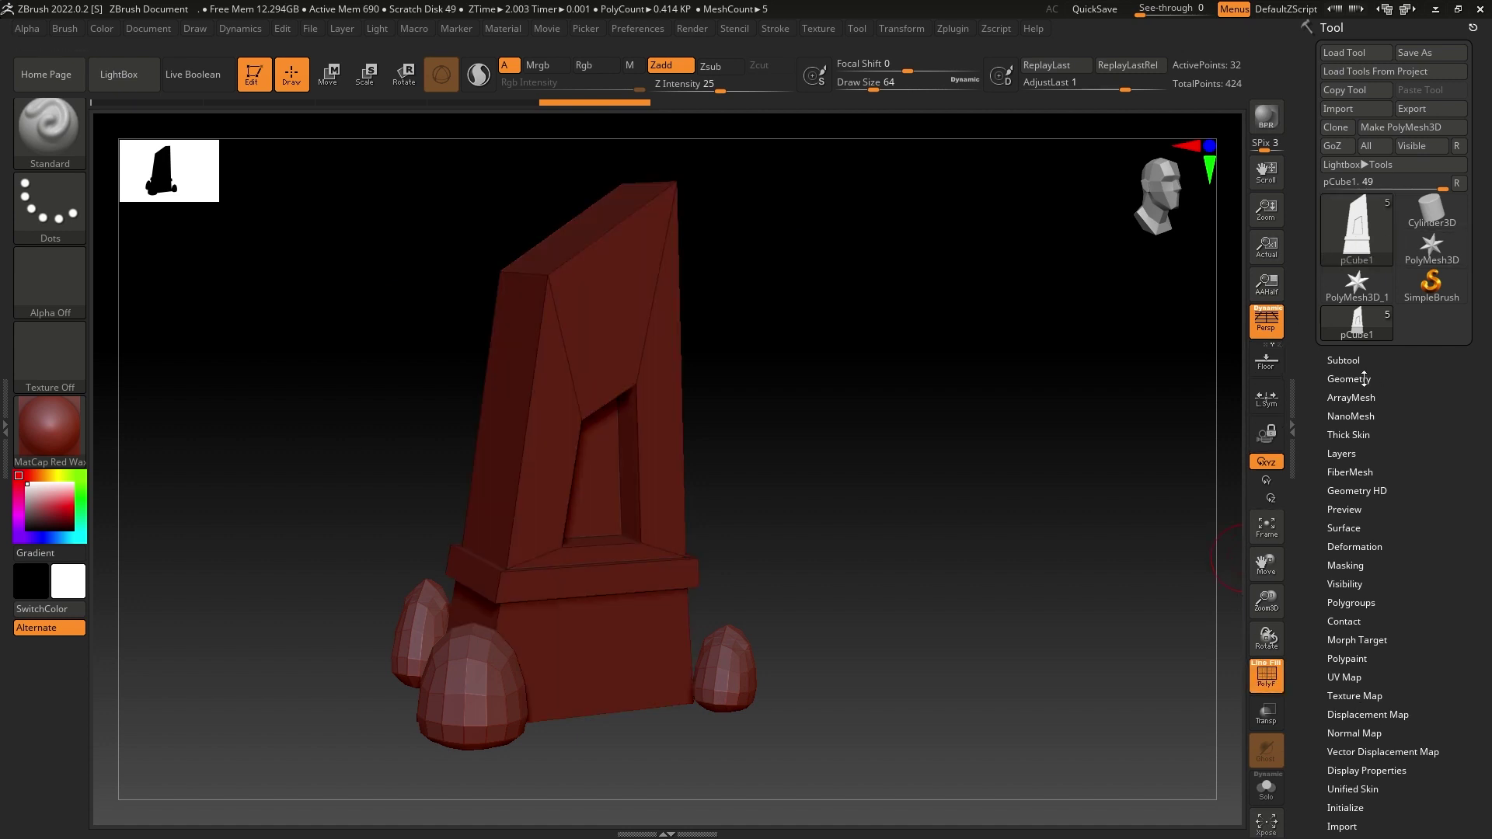
# Subdivide the pCube2 stone subtool three times and delete its lower subdivision levels.
pyautogui.click(1348, 358)
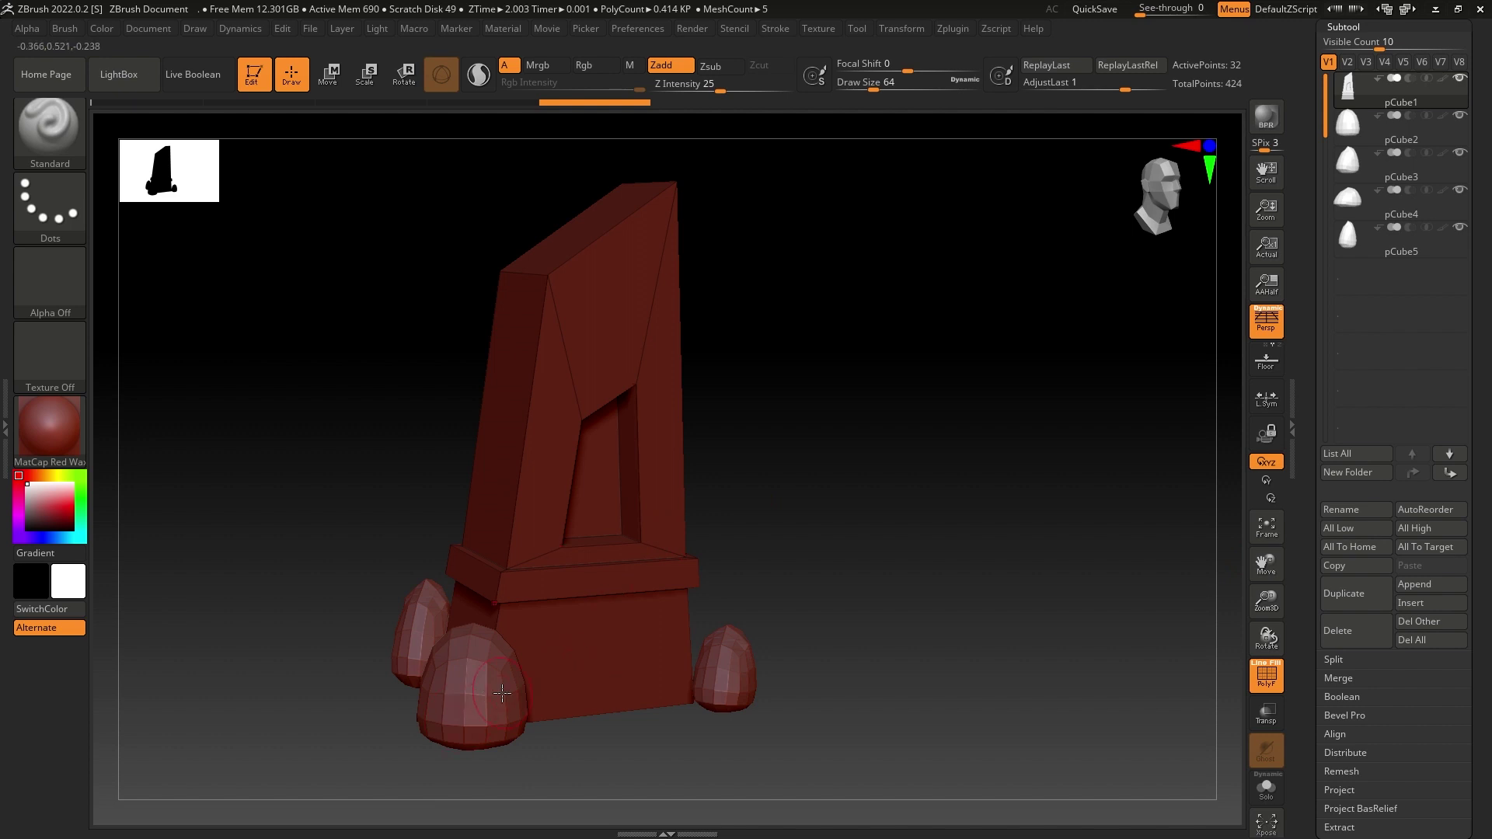
pyautogui.click(1364, 131)
pyautogui.scroll(-5, 1407, 336)
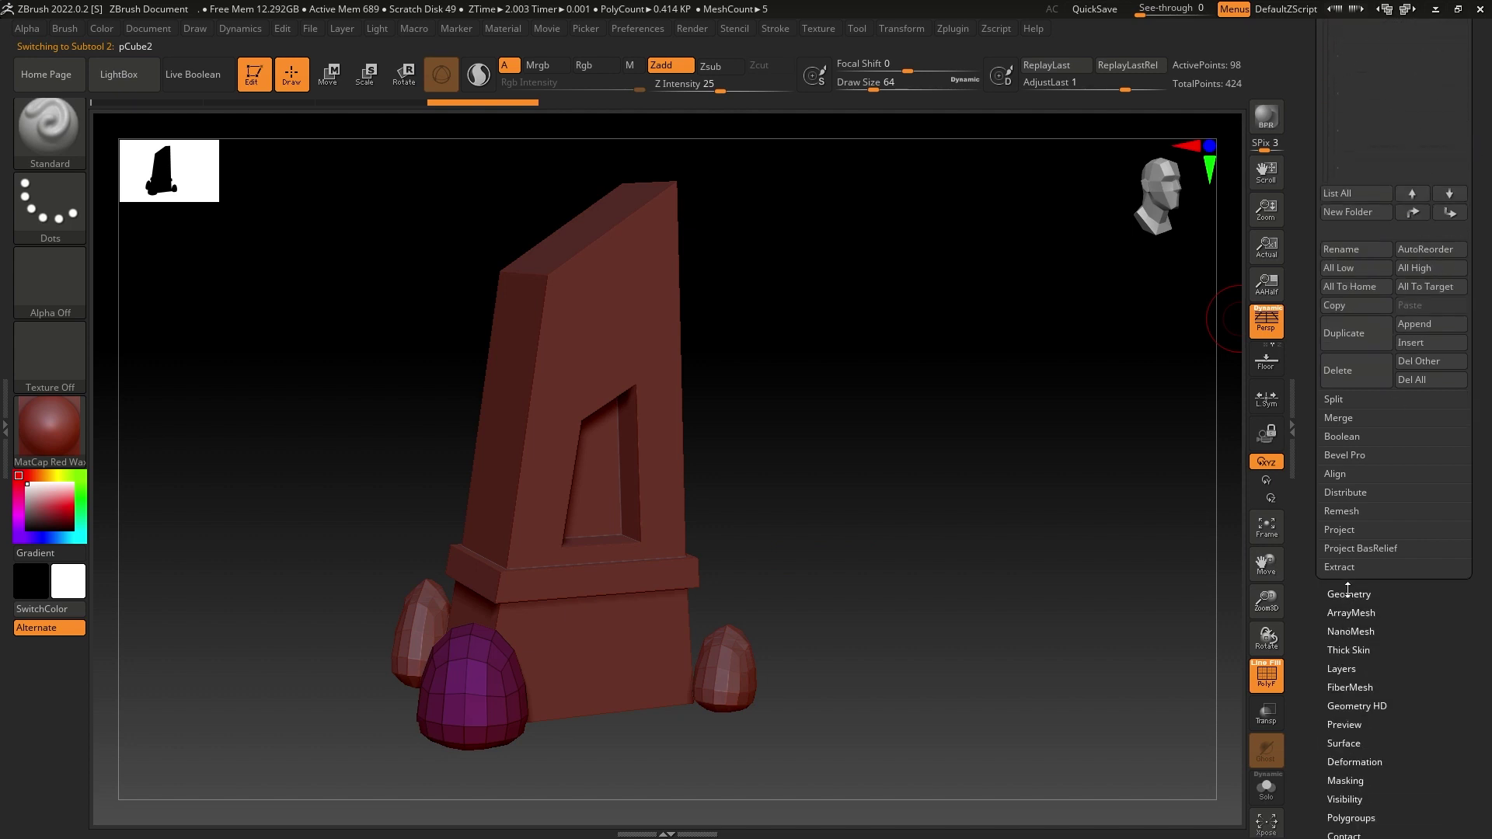
pyautogui.click(1349, 594)
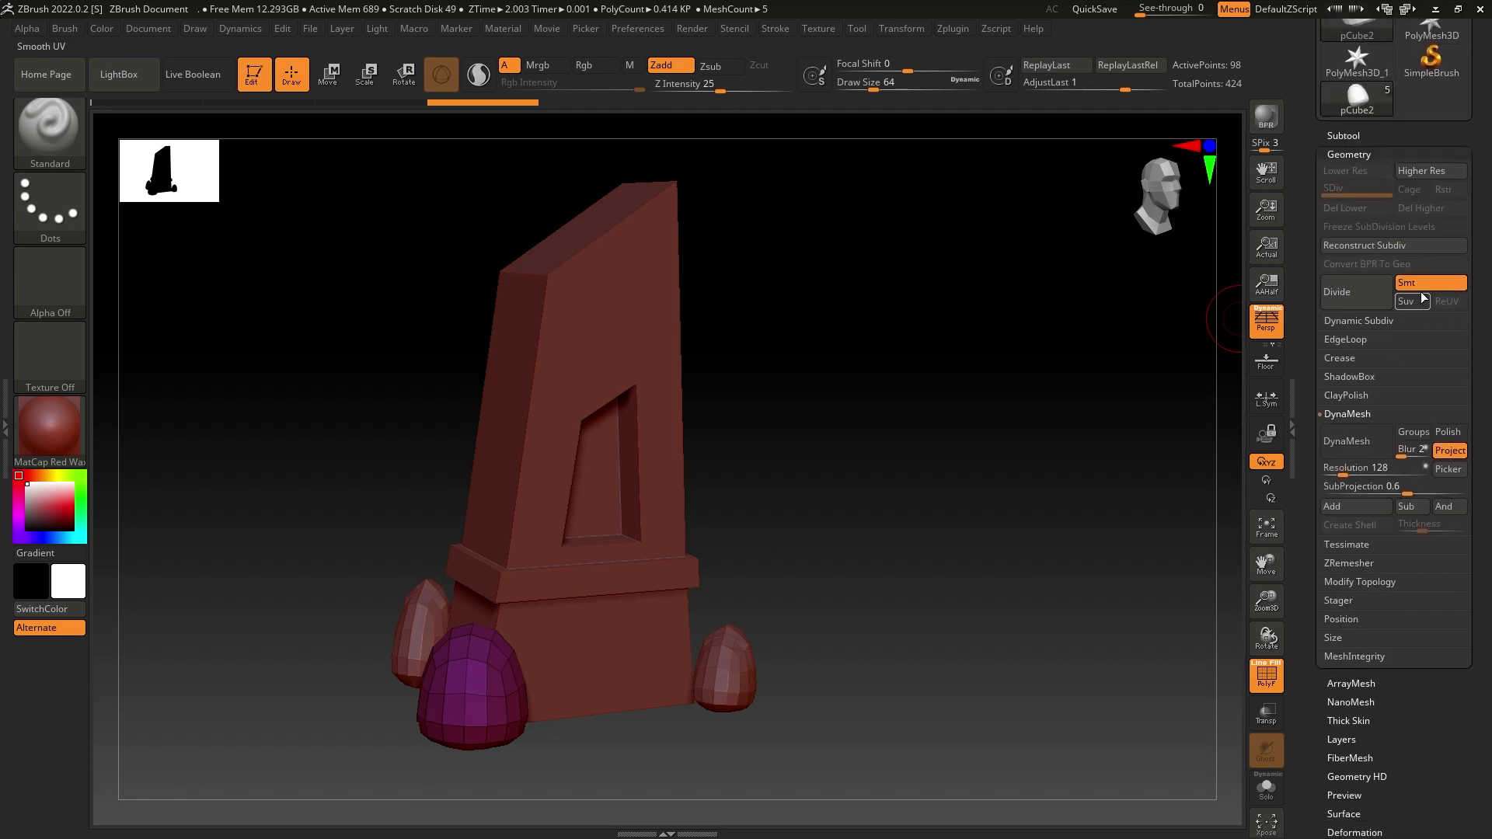
pyautogui.click(1349, 297)
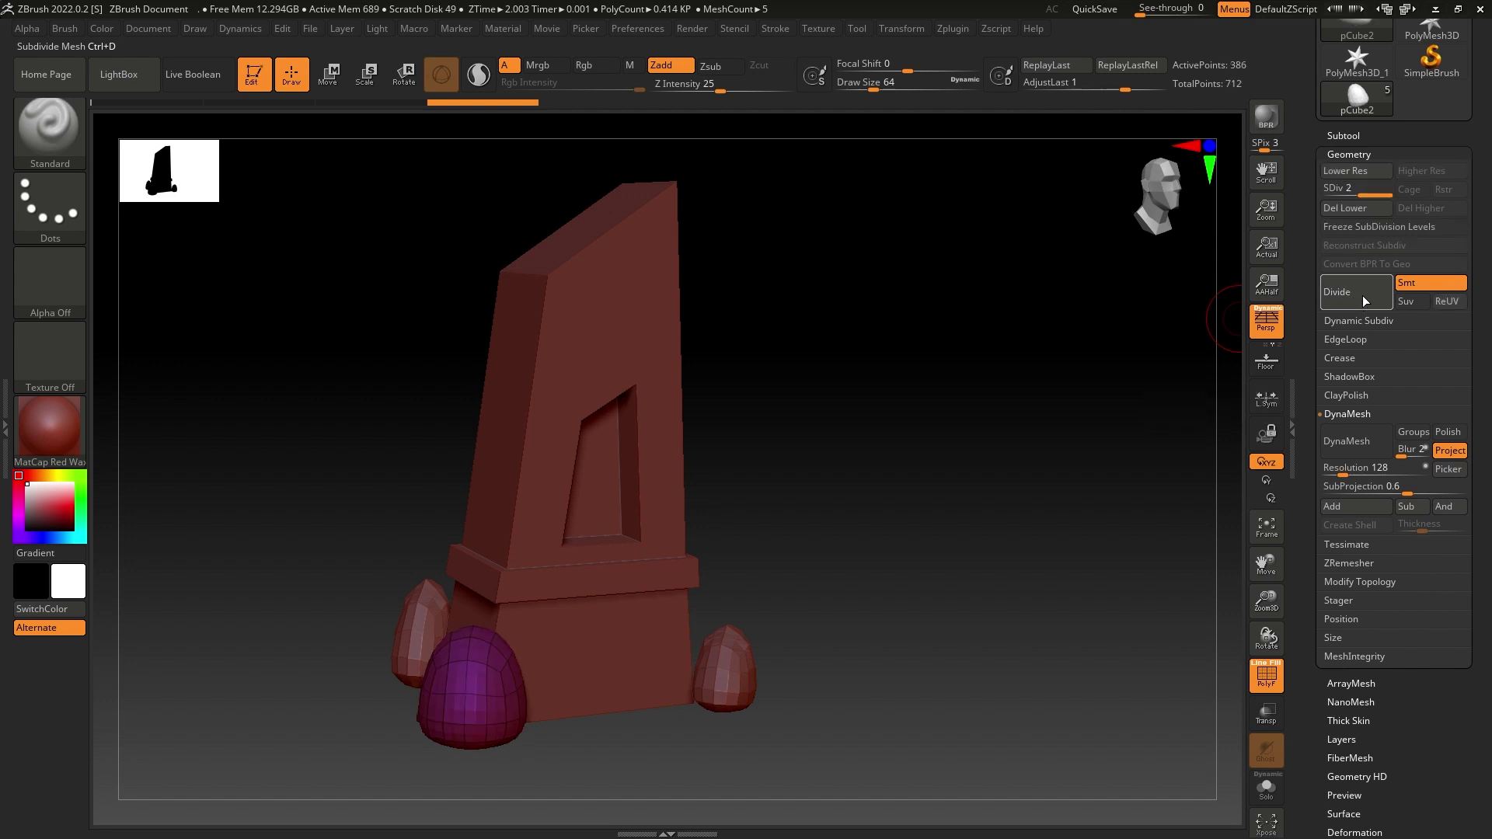
pyautogui.click(1353, 298)
pyautogui.click(1351, 297)
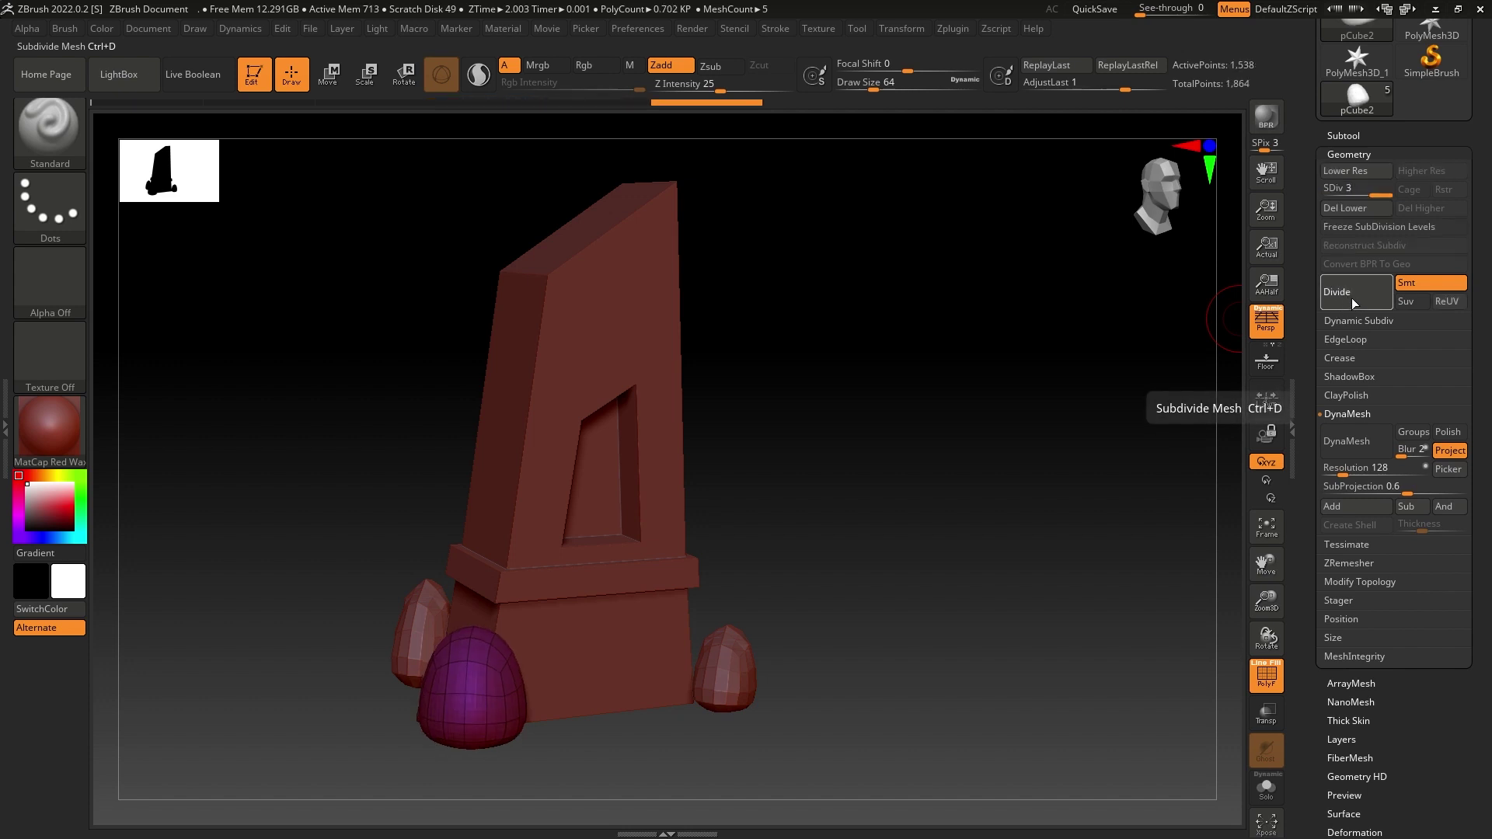
pyautogui.click(1354, 211)
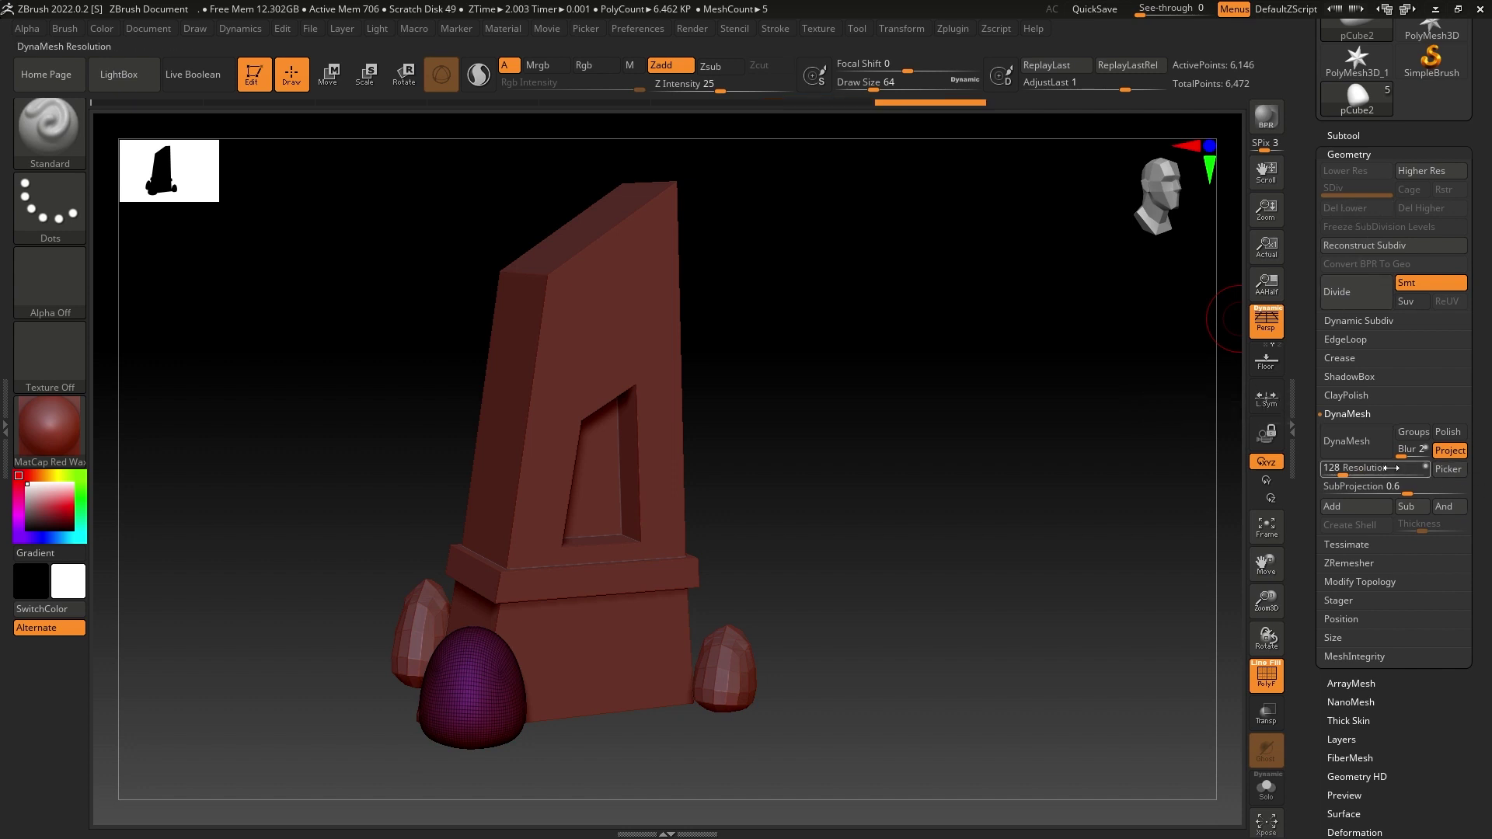
# DynaMesh the pCube2 stone at resolution 288 and again at 344, leaving DynaMesh mode off.
pyautogui.moveTo(1344, 473); pyautogui.dragTo(1342, 474)
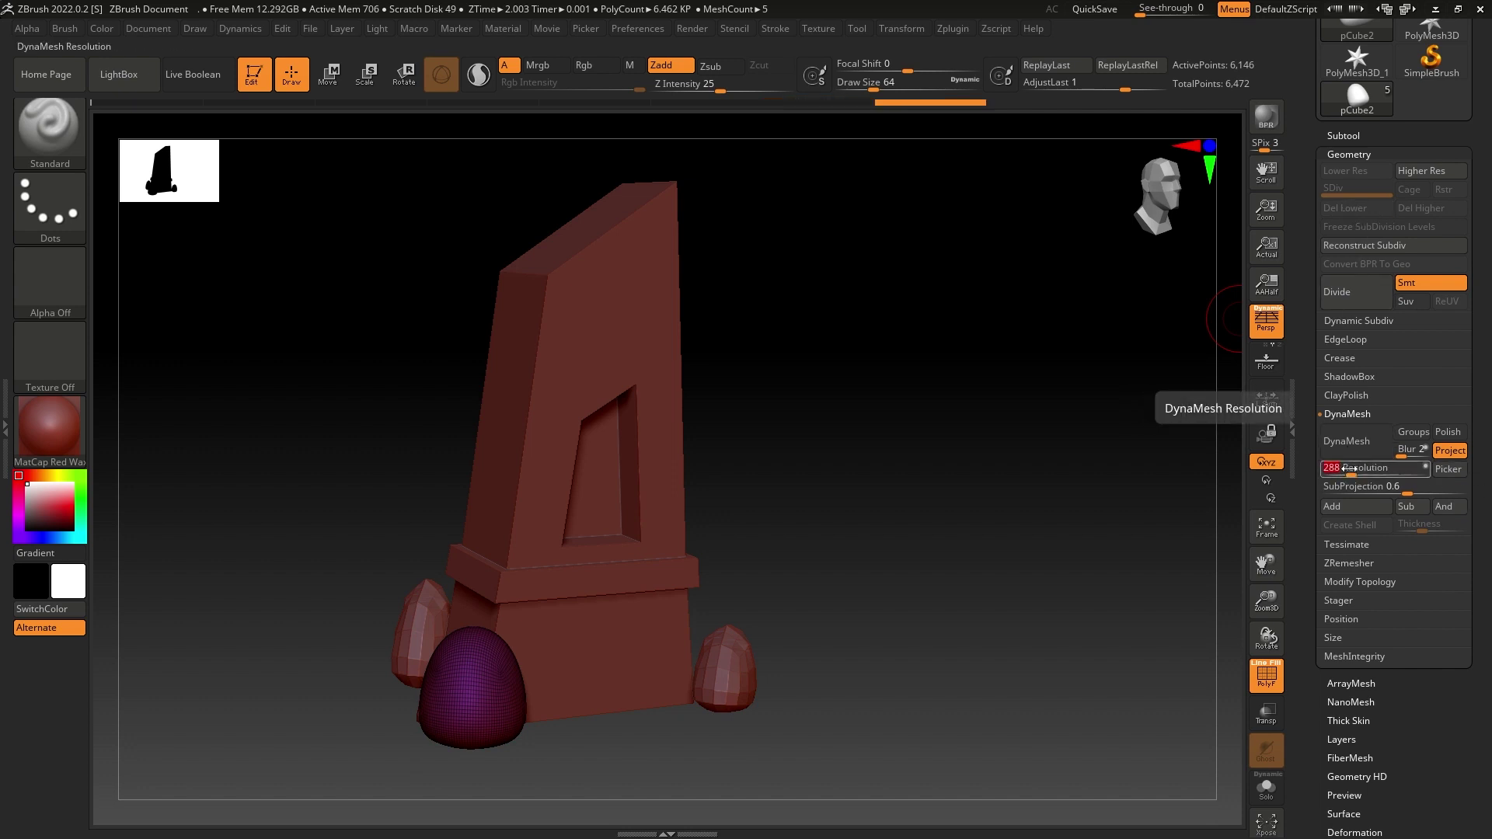
pyautogui.click(1351, 446)
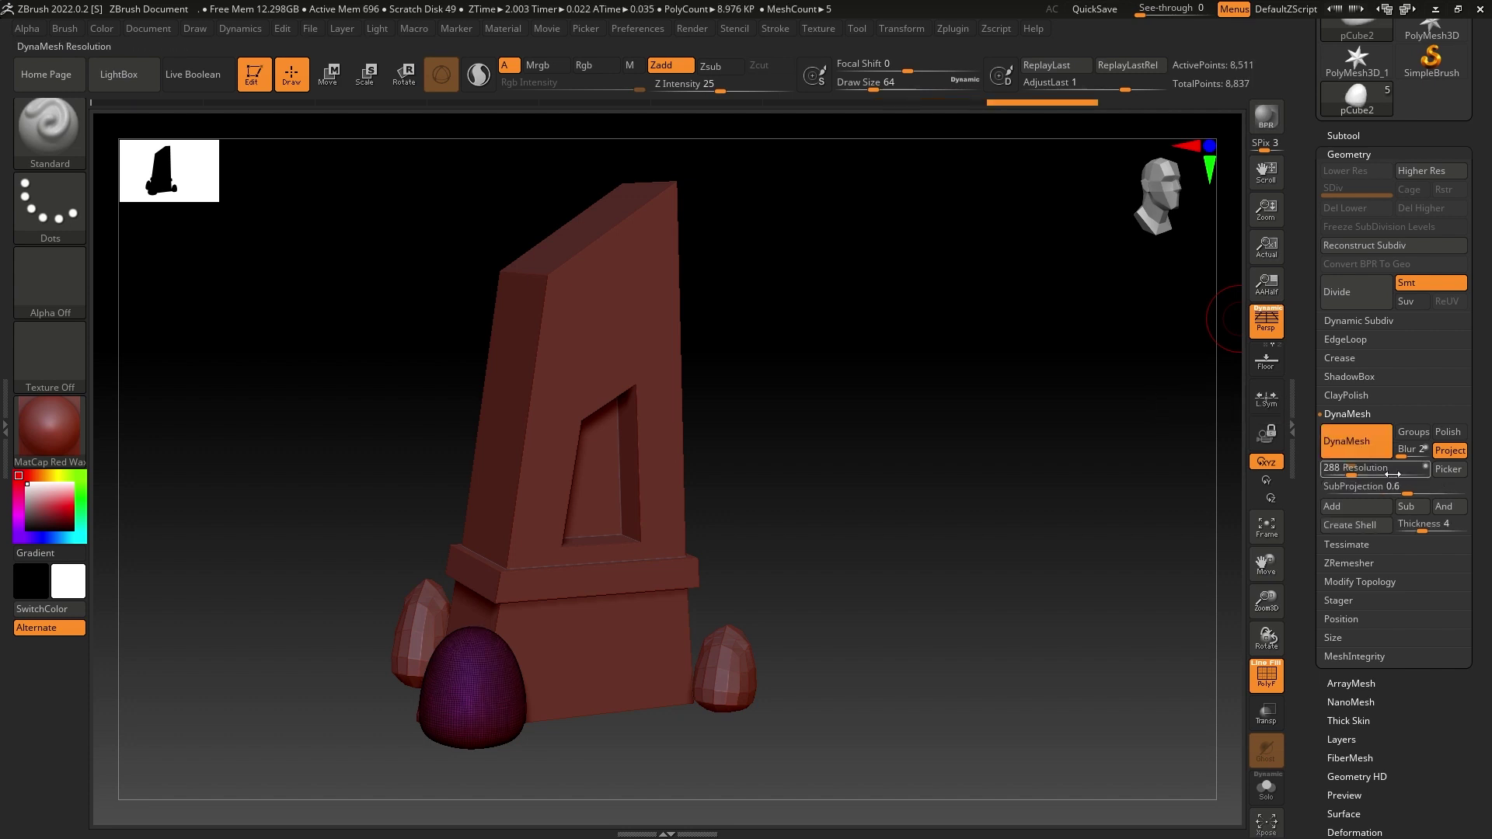
pyautogui.moveTo(1349, 473); pyautogui.dragTo(1356, 472)
pyautogui.click(1351, 453)
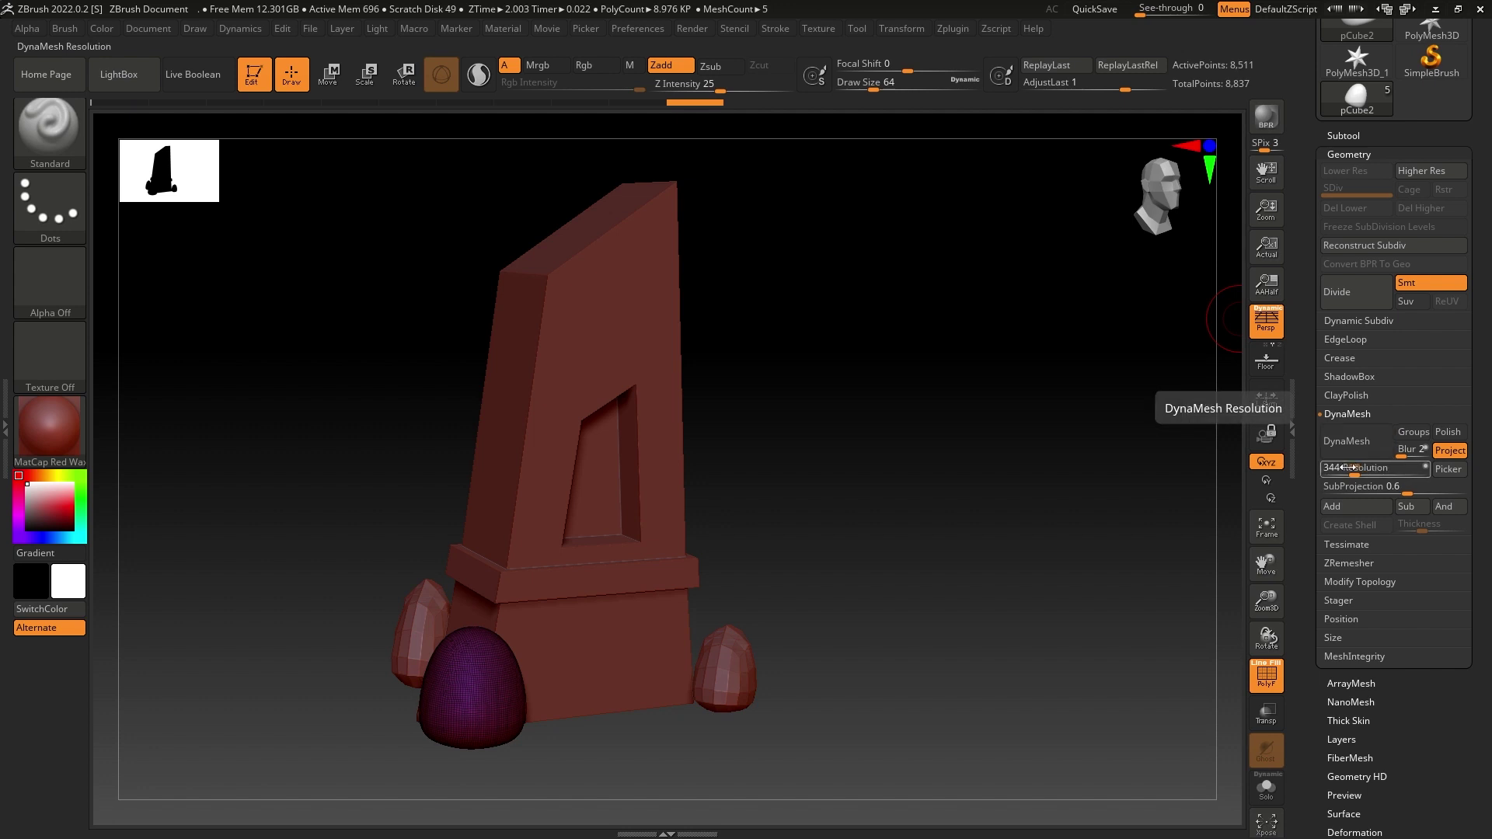
pyautogui.click(1347, 442)
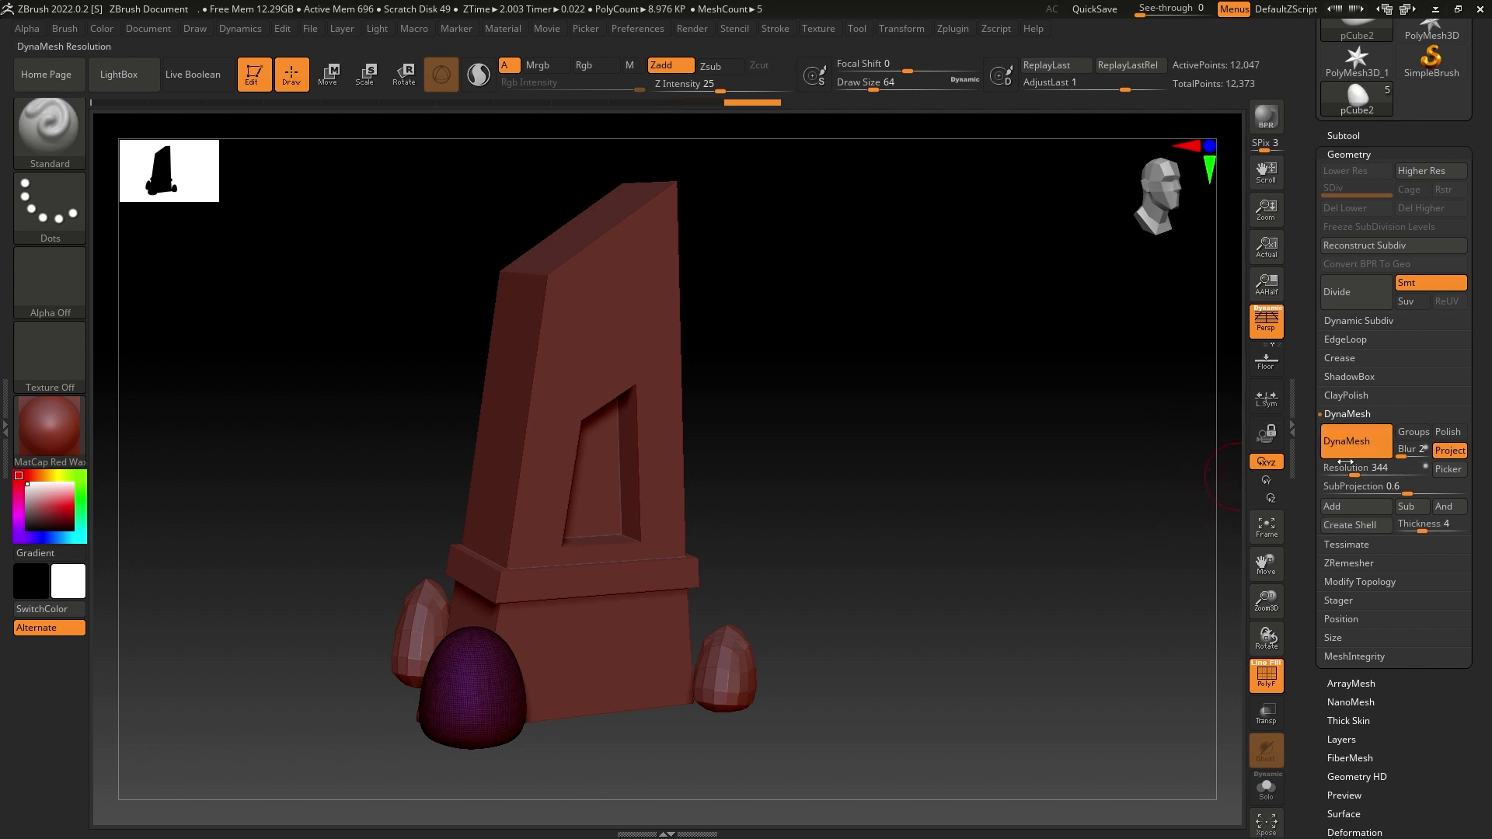
pyautogui.click(1333, 437)
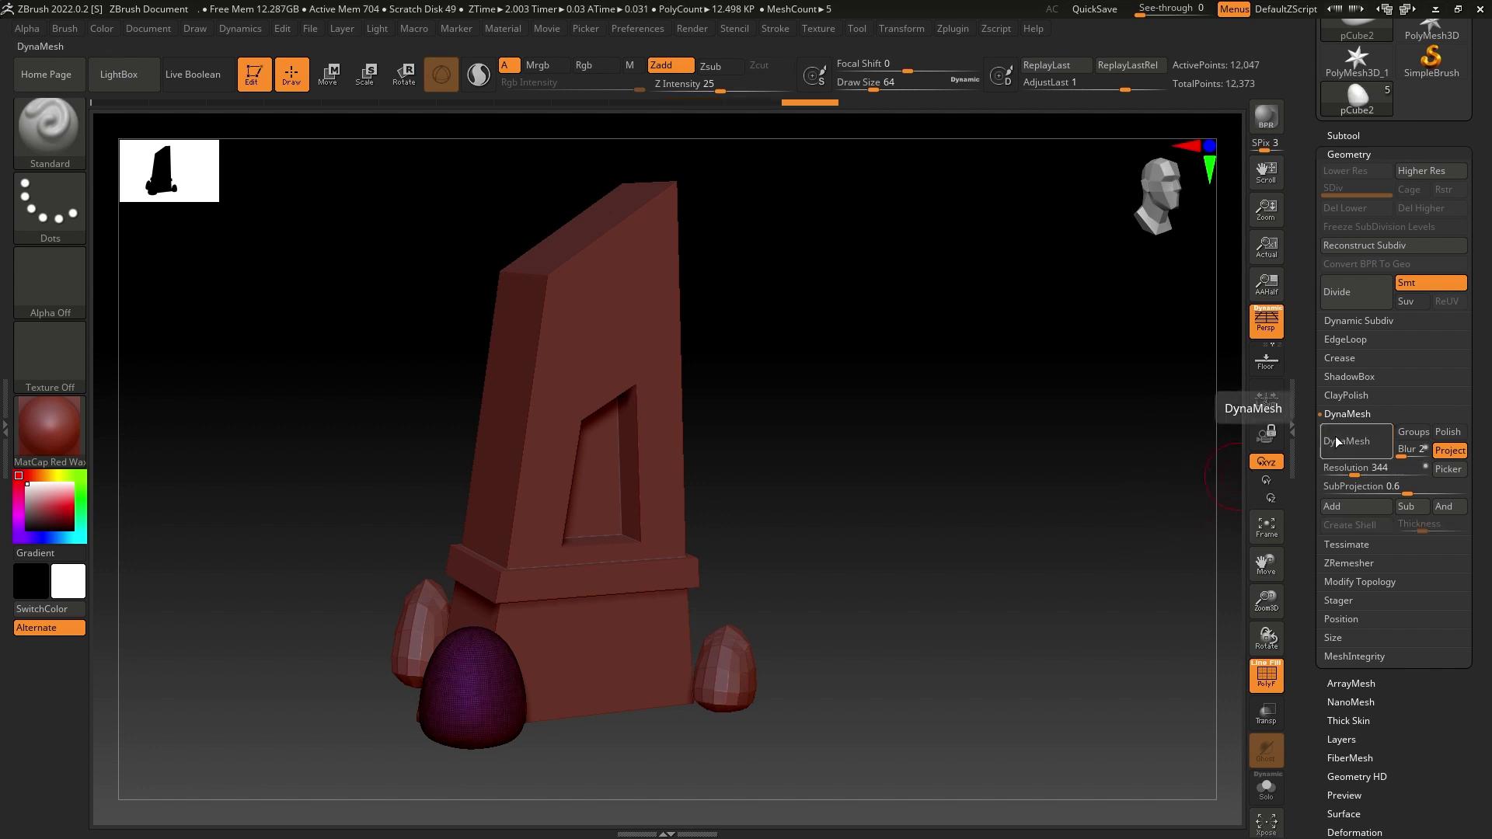
# Turn off the polyframe display and isolate the pCube2 stone in Solo mode.
pyautogui.scroll(5, 1419, 361)
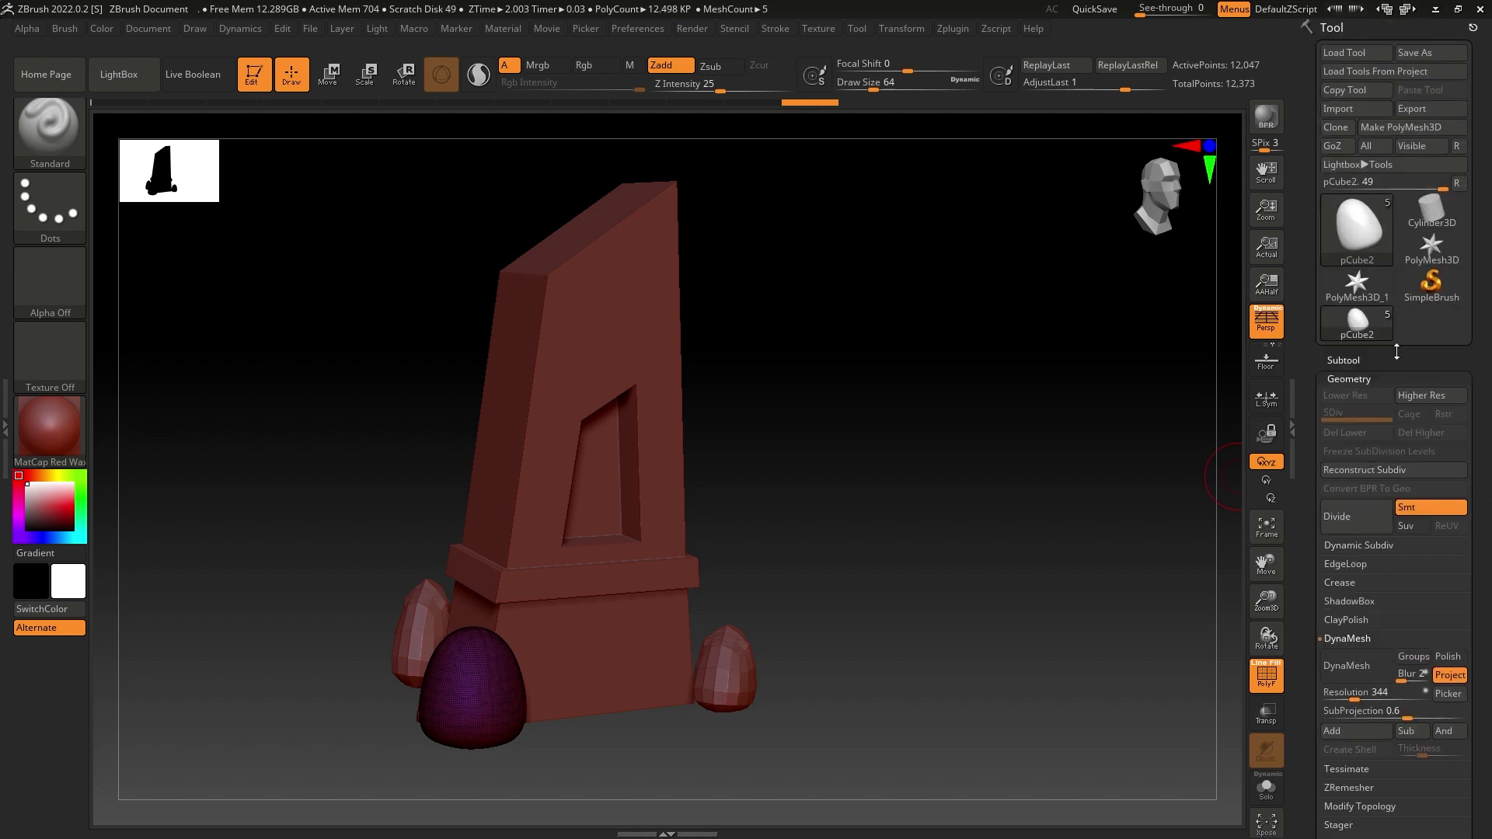
pyautogui.click(1352, 379)
pyautogui.click(1280, 663)
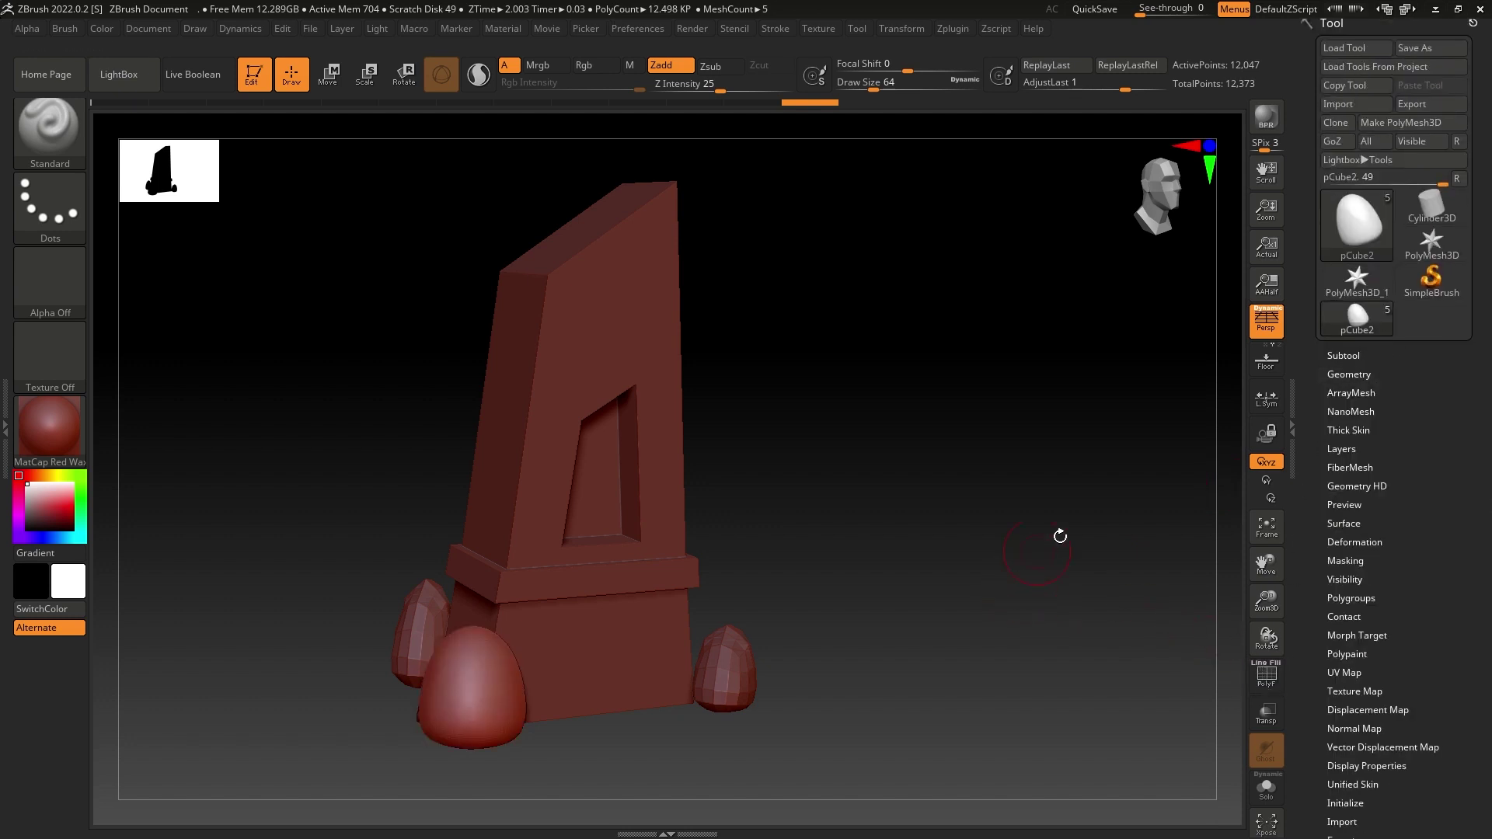
pyautogui.keyDown('alt'); pyautogui.moveTo(856, 497); pyautogui.dragTo(1043, 485); pyautogui.keyUp('alt')
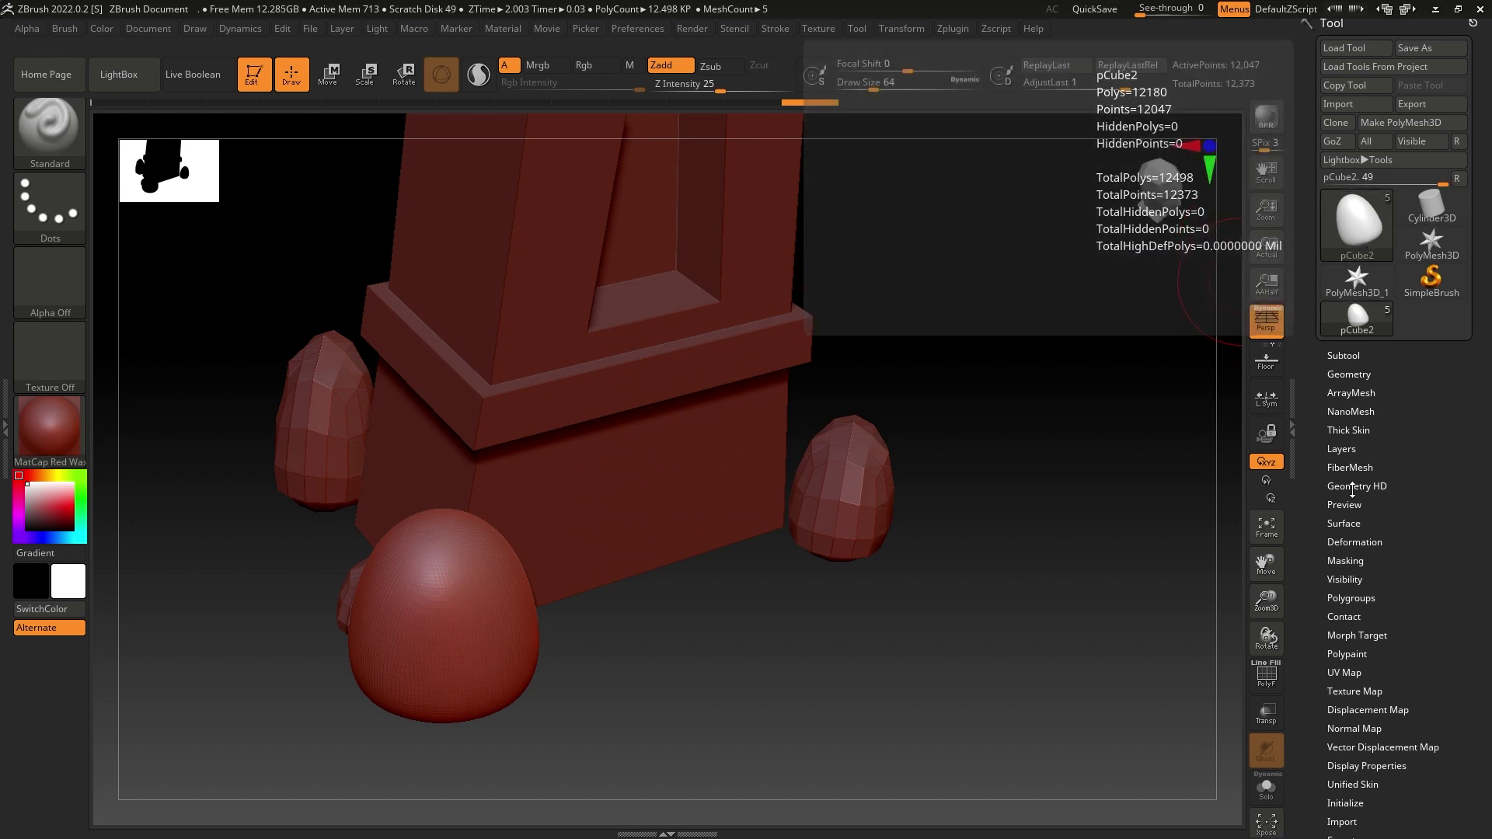
pyautogui.click(1268, 788)
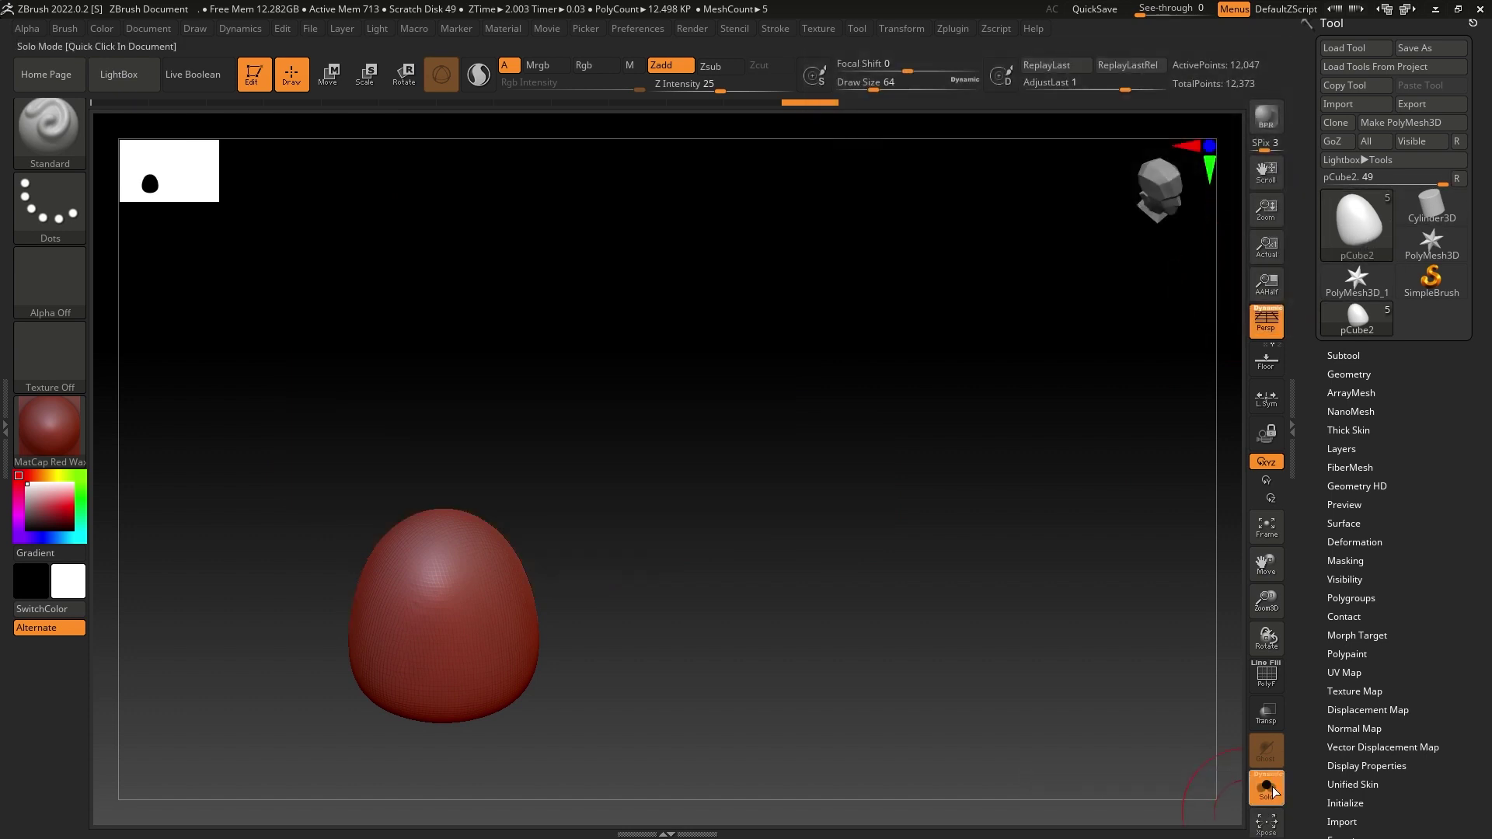
pyautogui.keyDown('alt'); pyautogui.moveTo(841, 680); pyautogui.dragTo(969, 628); pyautogui.keyUp('alt')
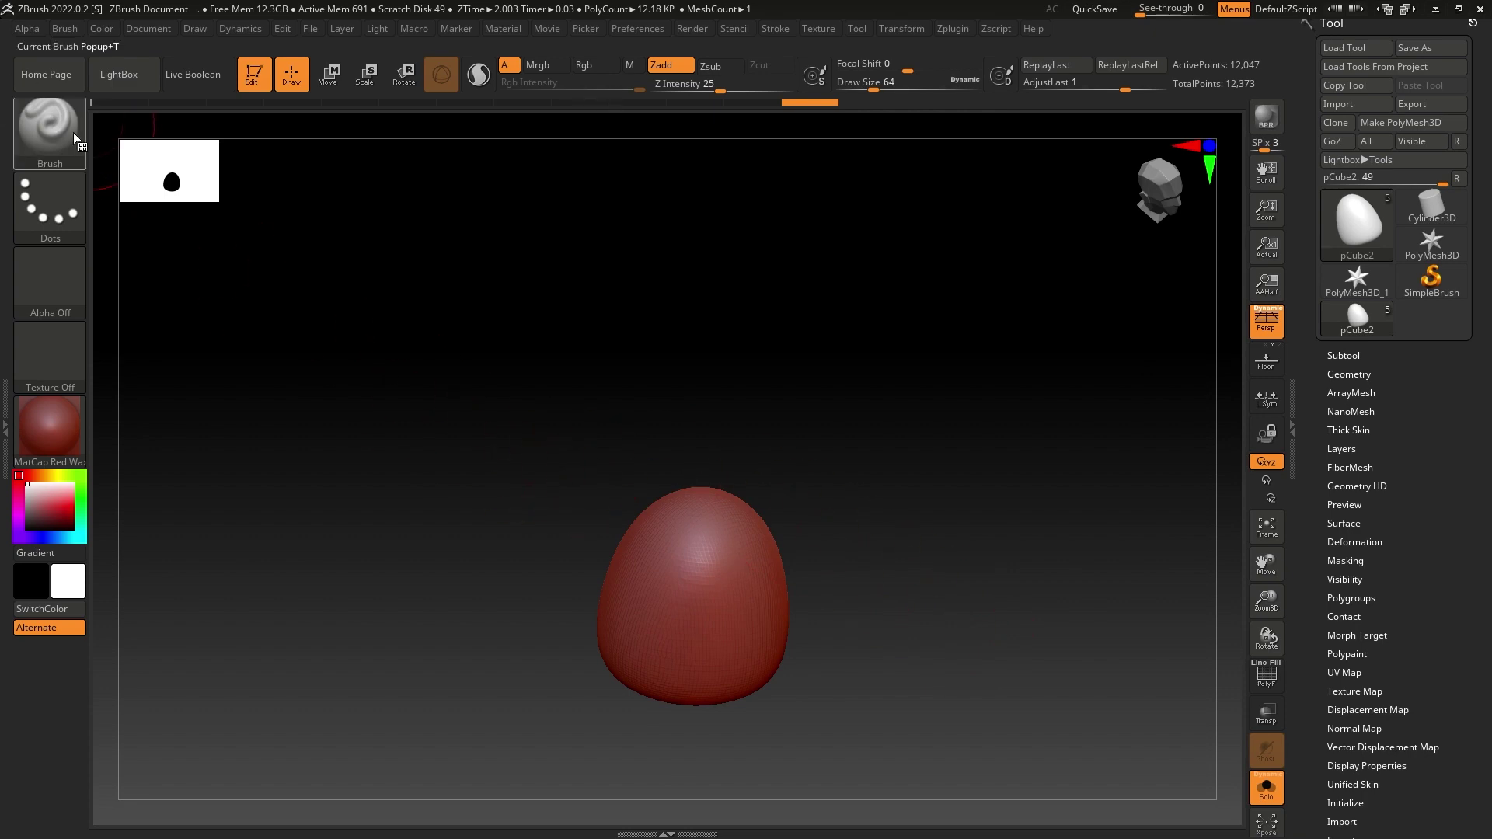
# Load the TrimSmoothBorder brush from LightBox's Trim brushes and set its Focal Shift to -67 and Draw Size to about 46.
pyautogui.click(49, 134)
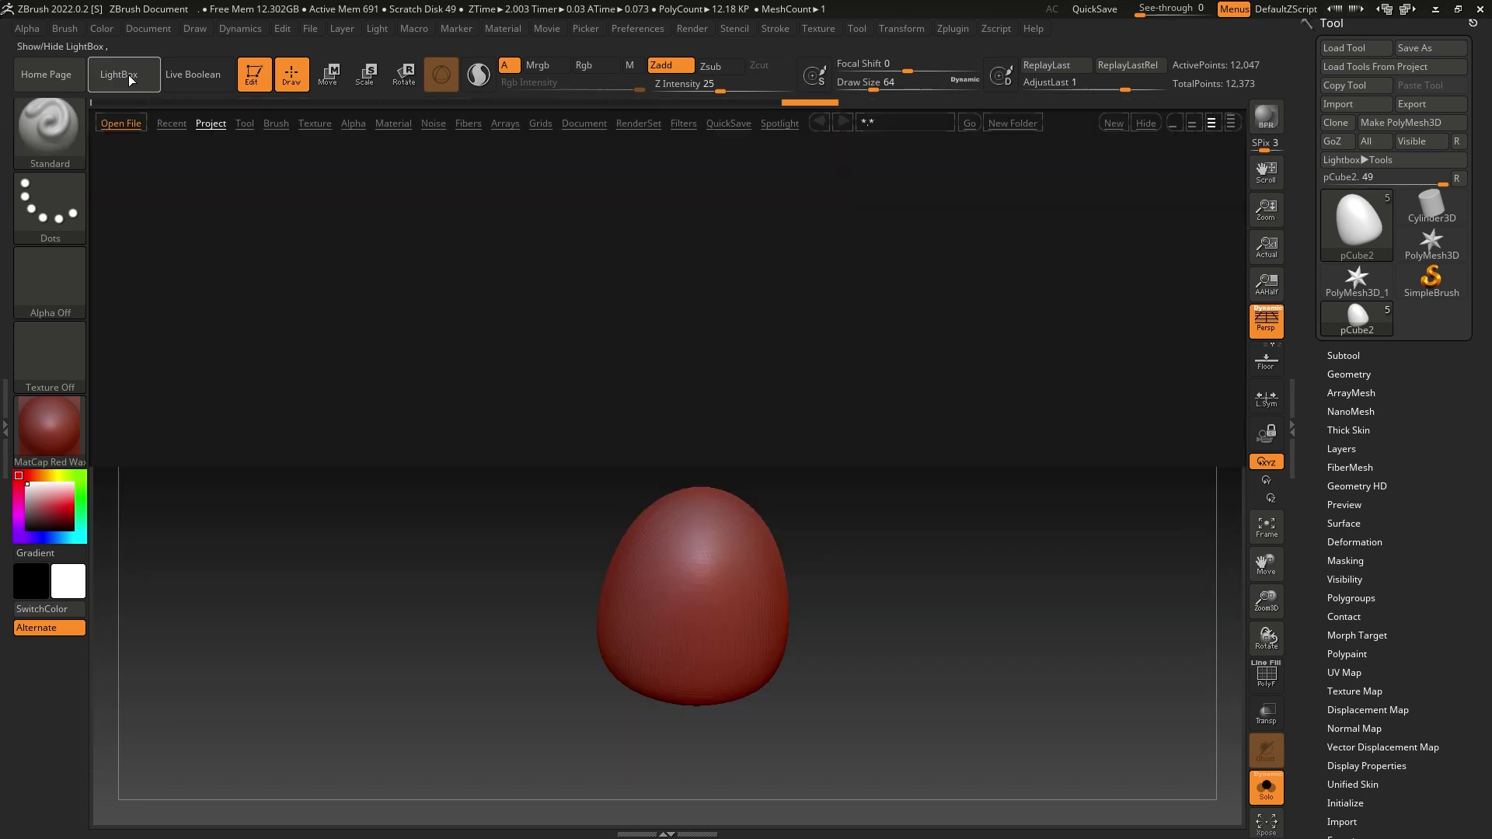
pyautogui.click(119, 74)
pyautogui.click(284, 123)
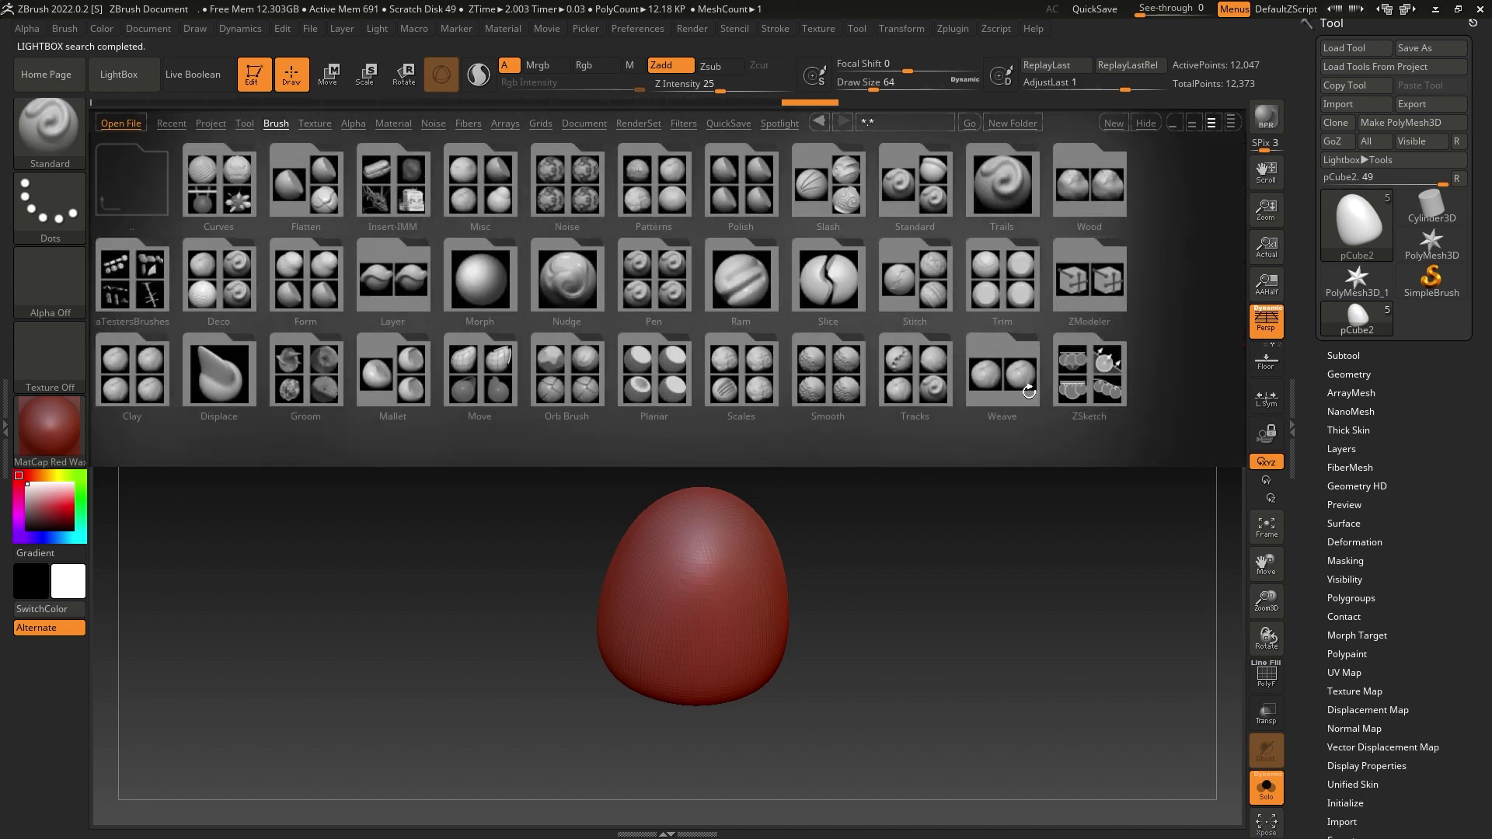
pyautogui.click(1010, 284)
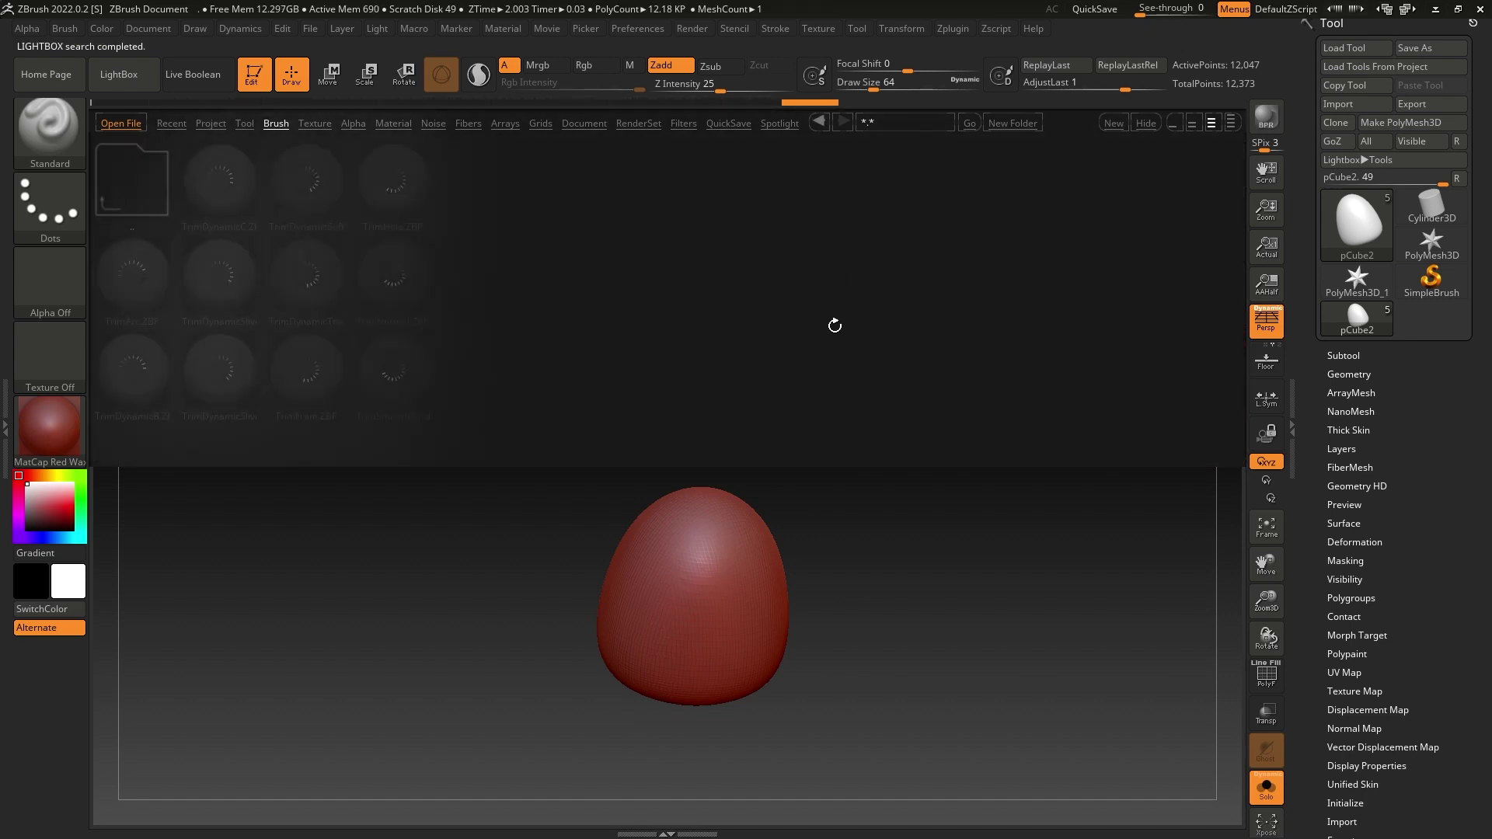
pyautogui.doubleClick(392, 374)
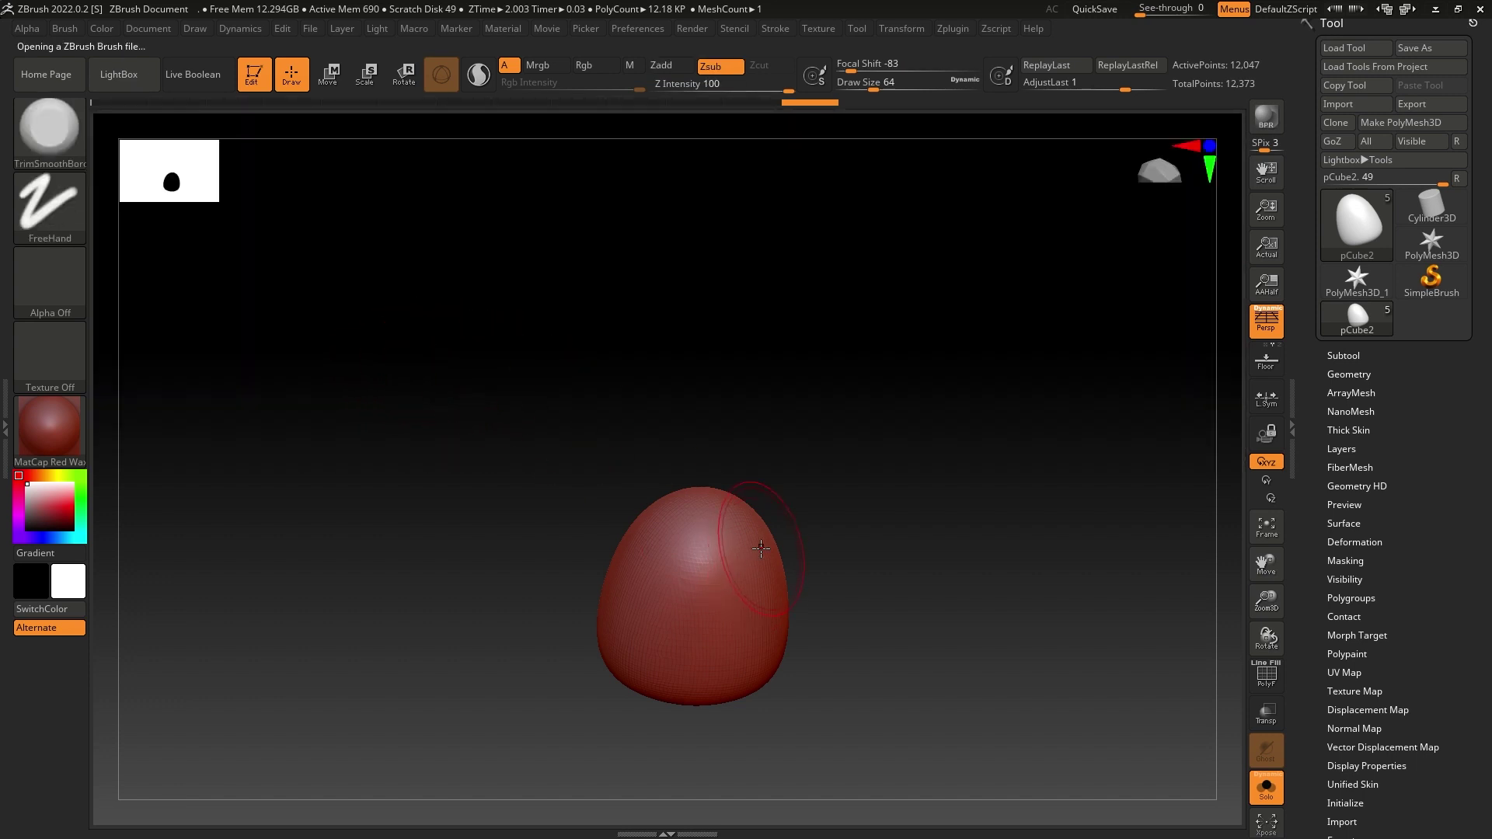
pyautogui.moveTo(861, 80); pyautogui.dragTo(861, 73)
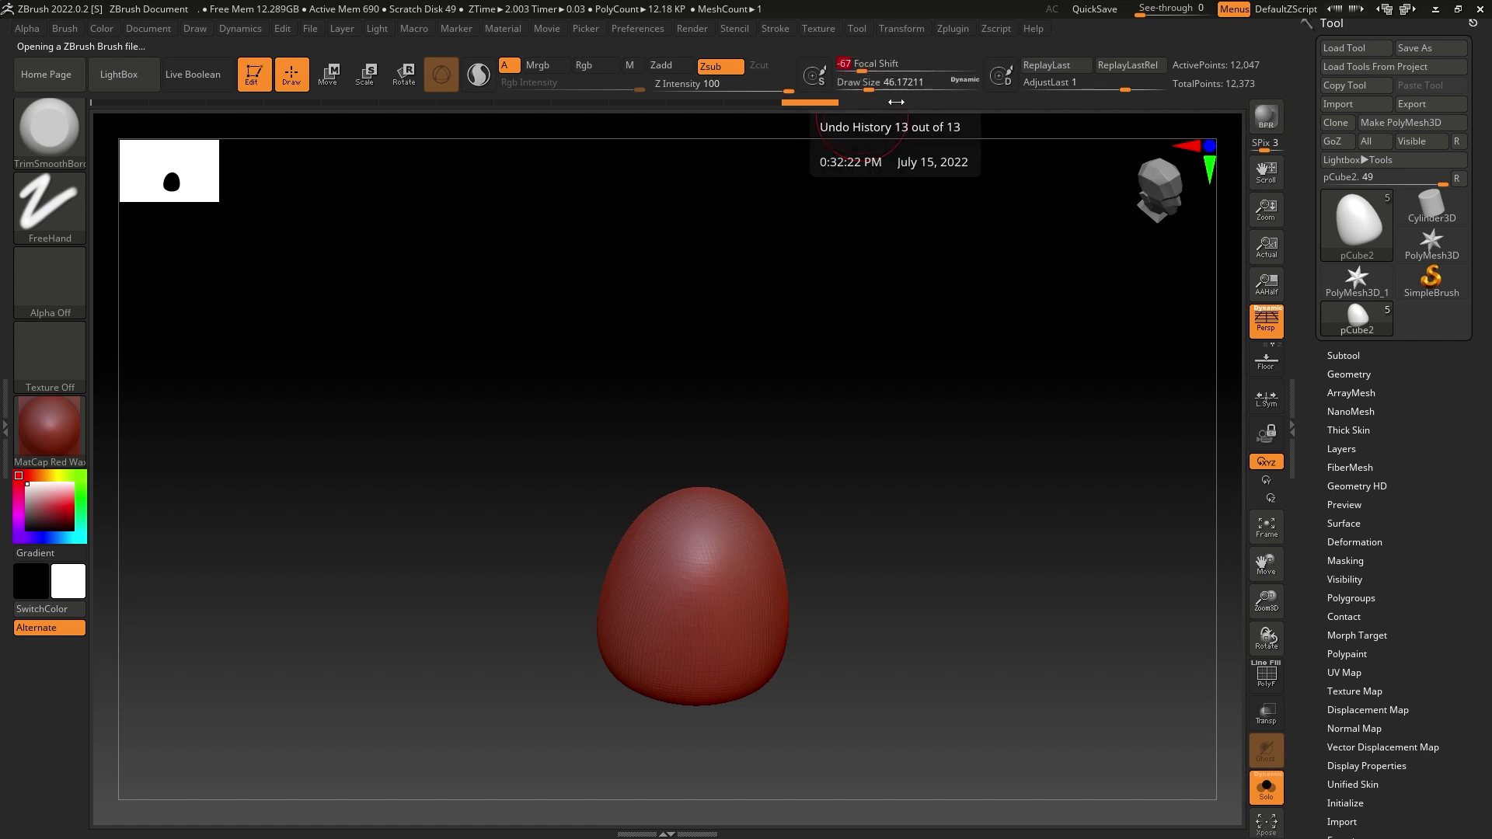
# Trim small flat facets into the top and upper front of the isolated stone.
pyautogui.moveTo(688, 531)
pyautogui.mouseDown()
pyautogui.moveTo(703, 533)
pyautogui.moveTo(669, 512)
pyautogui.moveTo(665, 528)
pyautogui.mouseUp()
pyautogui.moveTo(834, 486)
pyautogui.mouseDown()
pyautogui.moveTo(806, 510)
pyautogui.moveTo(883, 467)
pyautogui.moveTo(773, 506)
pyautogui.moveTo(708, 499)
pyautogui.mouseUp()
pyautogui.moveTo(793, 491)
pyautogui.mouseDown()
pyautogui.moveTo(856, 471)
pyautogui.moveTo(731, 484)
pyautogui.moveTo(698, 538)
pyautogui.moveTo(692, 492)
pyautogui.moveTo(716, 494)
pyautogui.mouseUp()
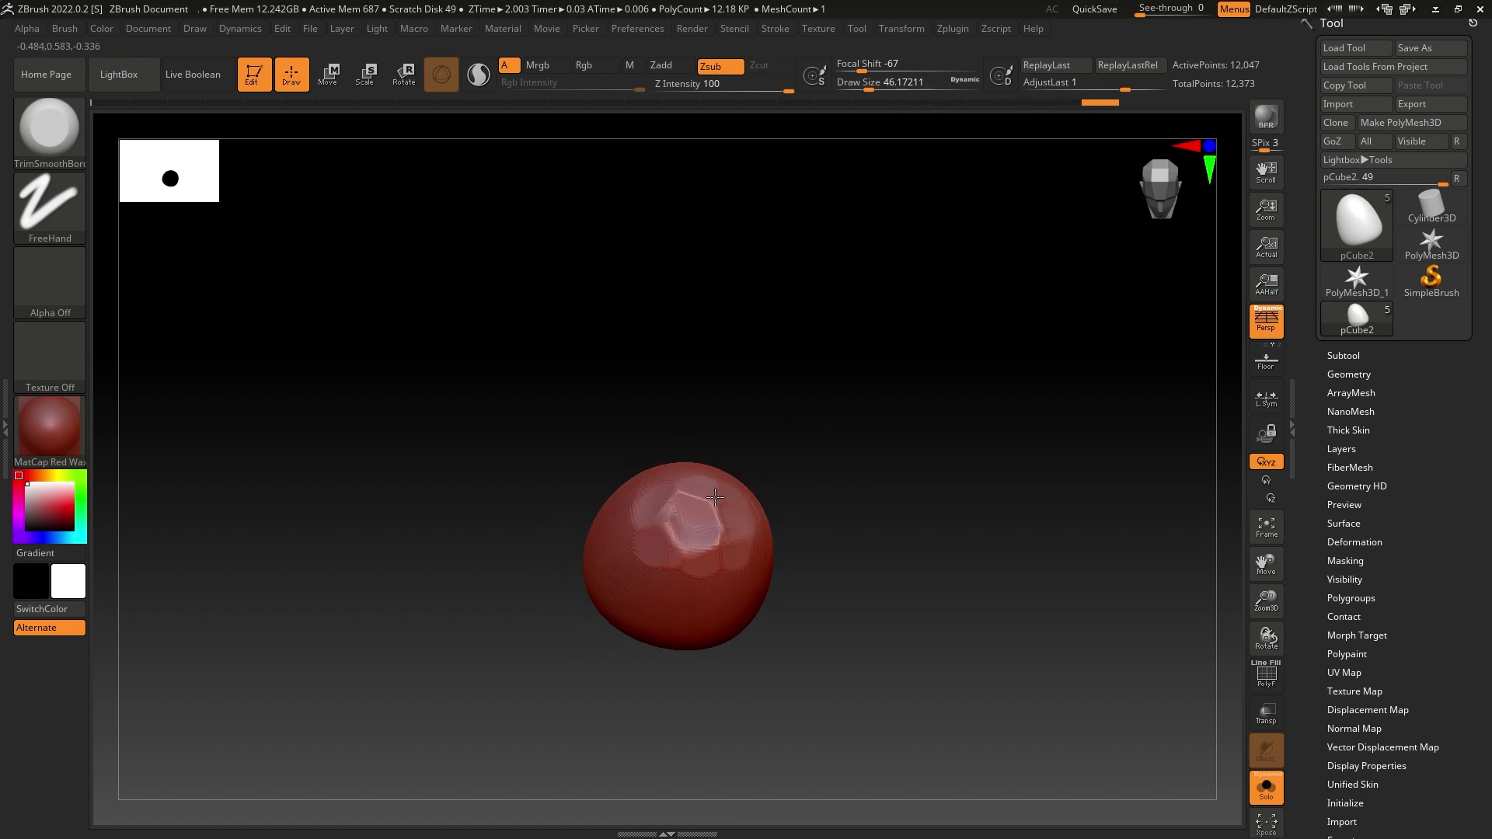
pyautogui.moveTo(810, 497)
pyautogui.mouseDown()
pyautogui.moveTo(849, 393)
pyautogui.moveTo(837, 395)
pyautogui.mouseUp()
pyautogui.moveTo(693, 586)
pyautogui.mouseDown()
pyautogui.moveTo(680, 580)
pyautogui.moveTo(743, 602)
pyautogui.mouseUp()
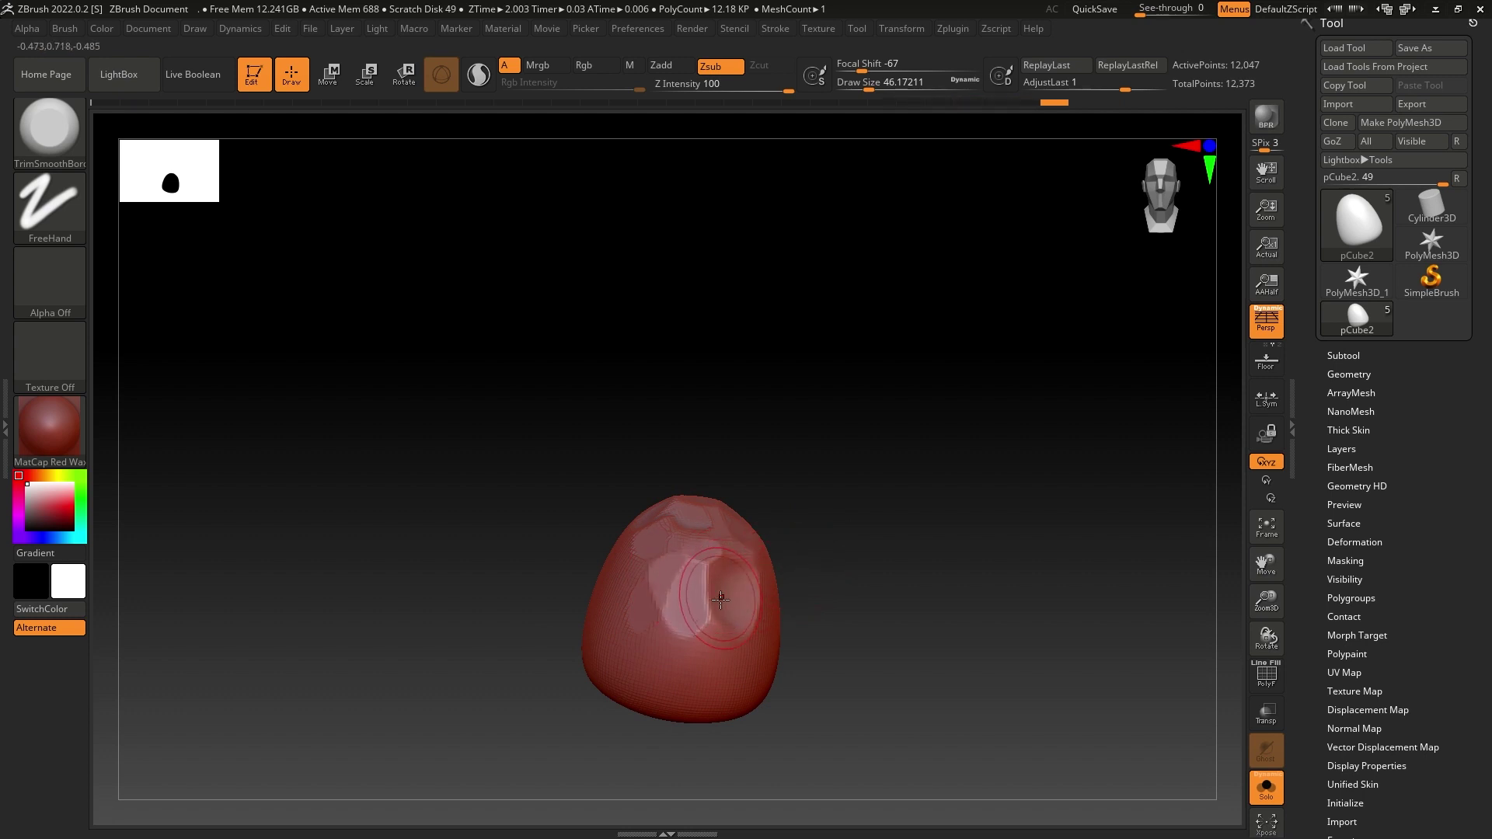
# Set the Draw Size to about 62 and trim broad planes across the side of the stone.
pyautogui.moveTo(880, 573); pyautogui.dragTo(828, 575)
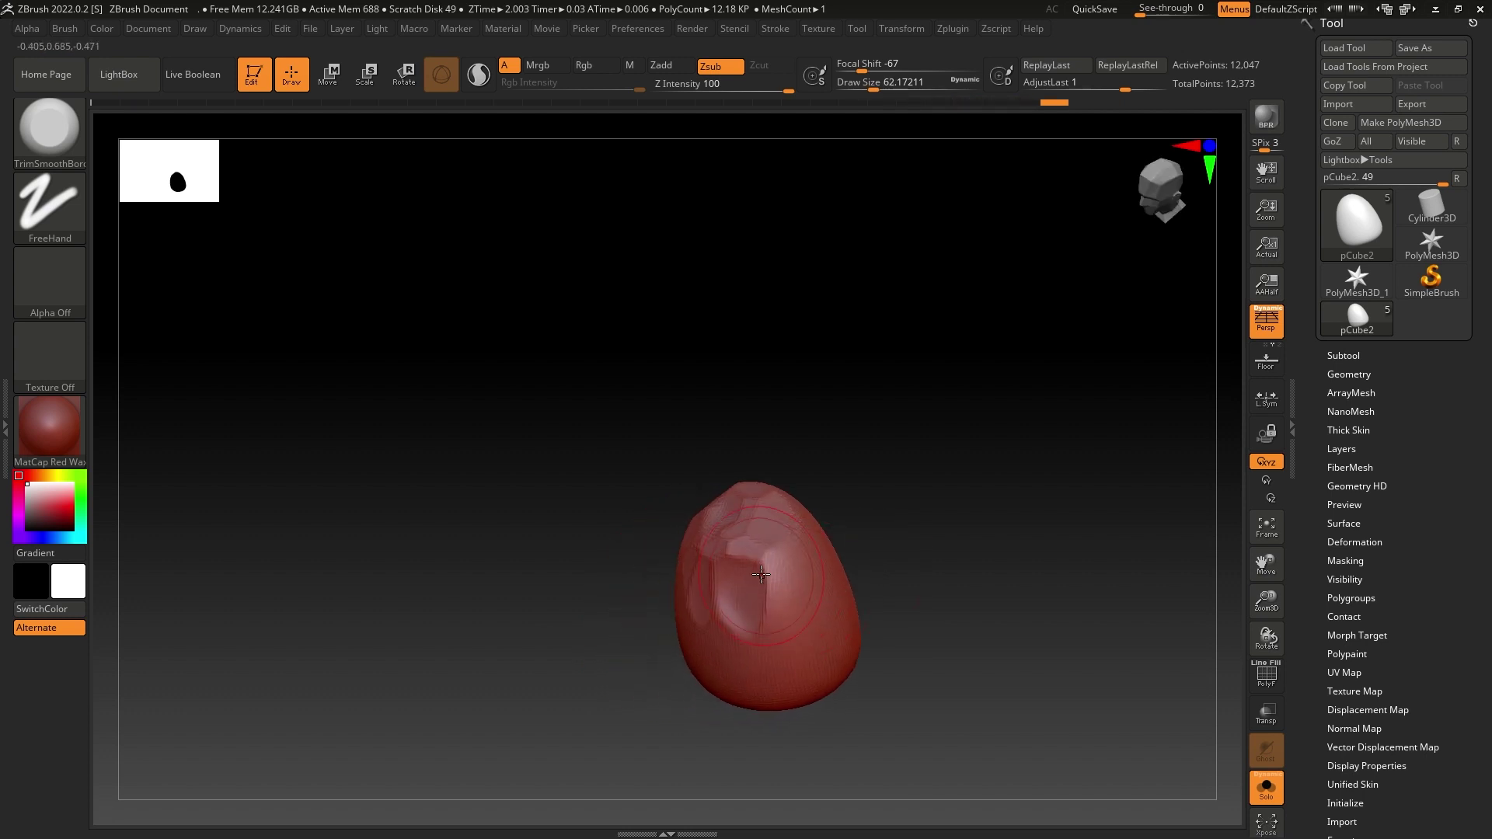
pyautogui.moveTo(952, 540)
pyautogui.mouseDown()
pyautogui.moveTo(886, 573)
pyautogui.moveTo(866, 543)
pyautogui.moveTo(883, 516)
pyautogui.moveTo(905, 565)
pyautogui.mouseUp()
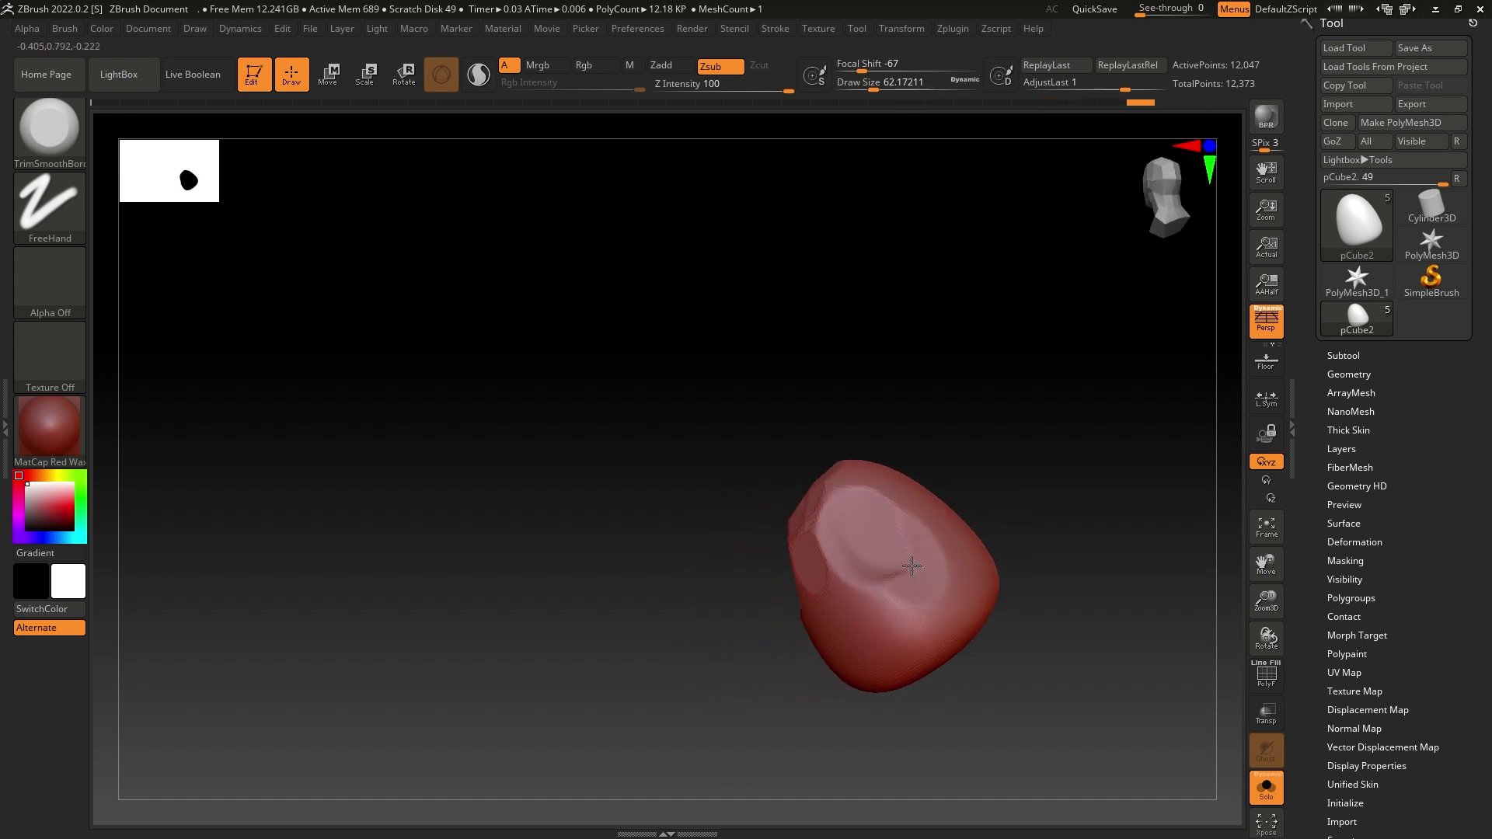
pyautogui.moveTo(943, 450)
pyautogui.mouseDown()
pyautogui.moveTo(990, 426)
pyautogui.moveTo(894, 576)
pyautogui.mouseUp()
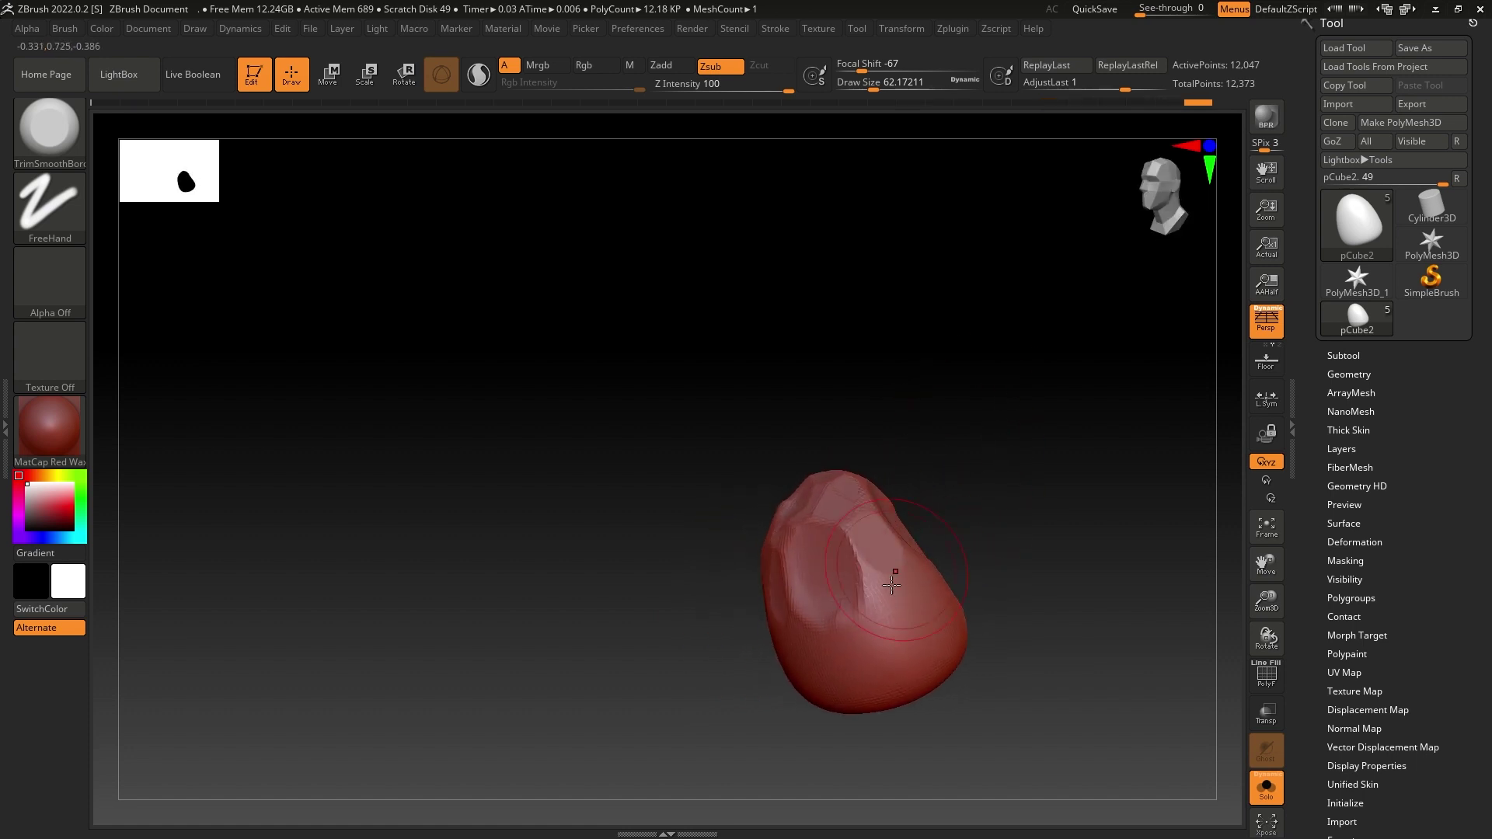
pyautogui.moveTo(910, 632)
pyautogui.mouseDown()
pyautogui.moveTo(937, 642)
pyautogui.moveTo(929, 657)
pyautogui.mouseUp()
pyautogui.moveTo(1011, 590)
pyautogui.mouseDown()
pyautogui.moveTo(1040, 523)
pyautogui.moveTo(996, 483)
pyautogui.moveTo(981, 490)
pyautogui.mouseUp()
# Trim flat facets into the rounded back of the stone down to its lower edge.
pyautogui.keyDown('alt'); pyautogui.moveTo(906, 523); pyautogui.dragTo(812, 264); pyautogui.keyUp('alt')
pyautogui.moveTo(903, 467); pyautogui.dragTo(784, 462)
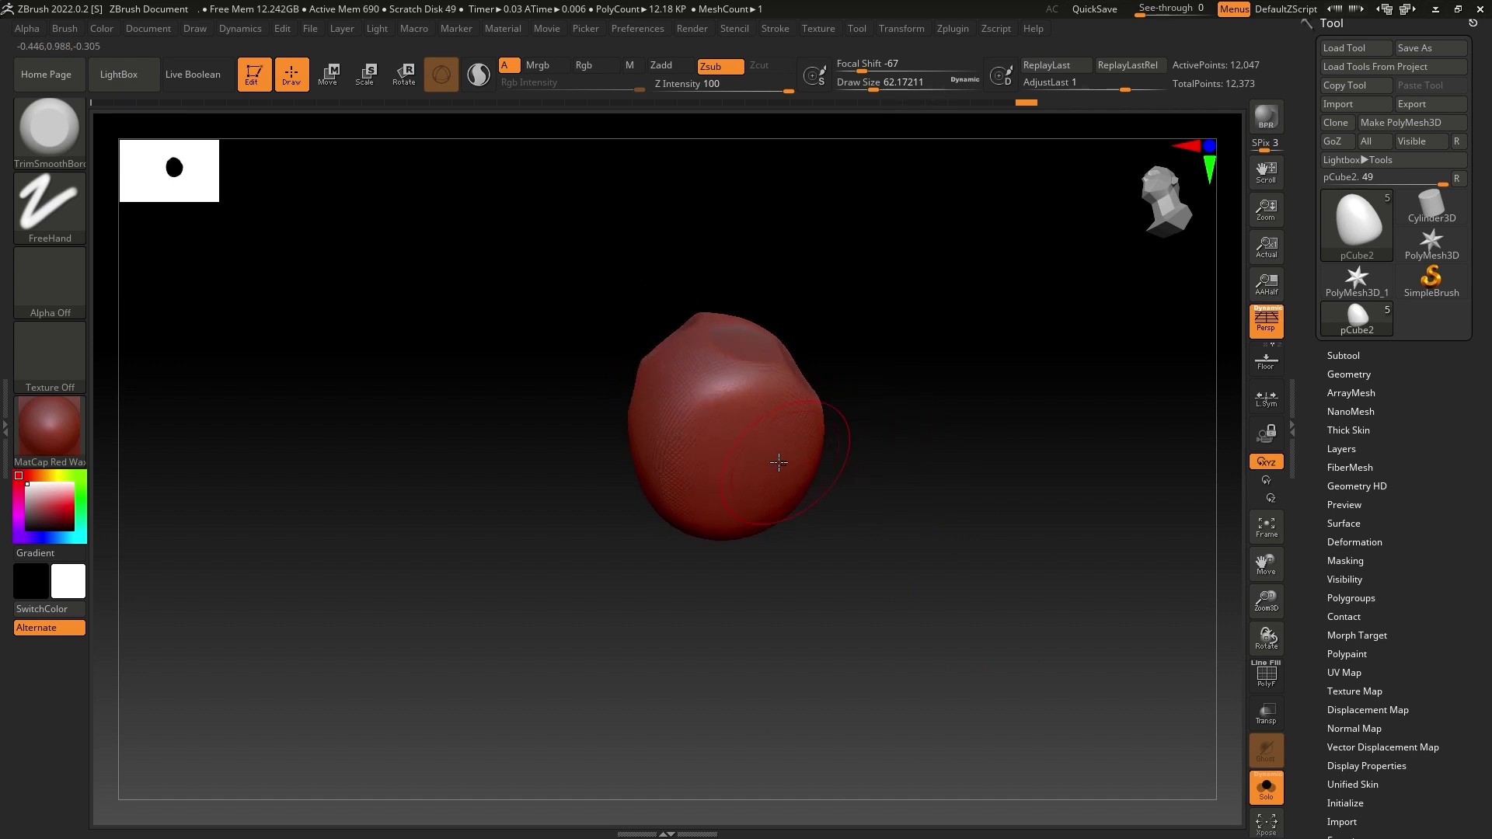
pyautogui.moveTo(707, 426)
pyautogui.mouseDown()
pyautogui.moveTo(733, 399)
pyautogui.moveTo(795, 420)
pyautogui.moveTo(790, 486)
pyautogui.moveTo(742, 501)
pyautogui.mouseUp()
pyautogui.moveTo(808, 548)
pyautogui.mouseDown()
pyautogui.moveTo(846, 550)
pyautogui.moveTo(703, 457)
pyautogui.mouseUp()
pyautogui.moveTo(887, 431)
pyautogui.mouseDown()
pyautogui.moveTo(910, 497)
pyautogui.moveTo(924, 497)
pyautogui.mouseUp()
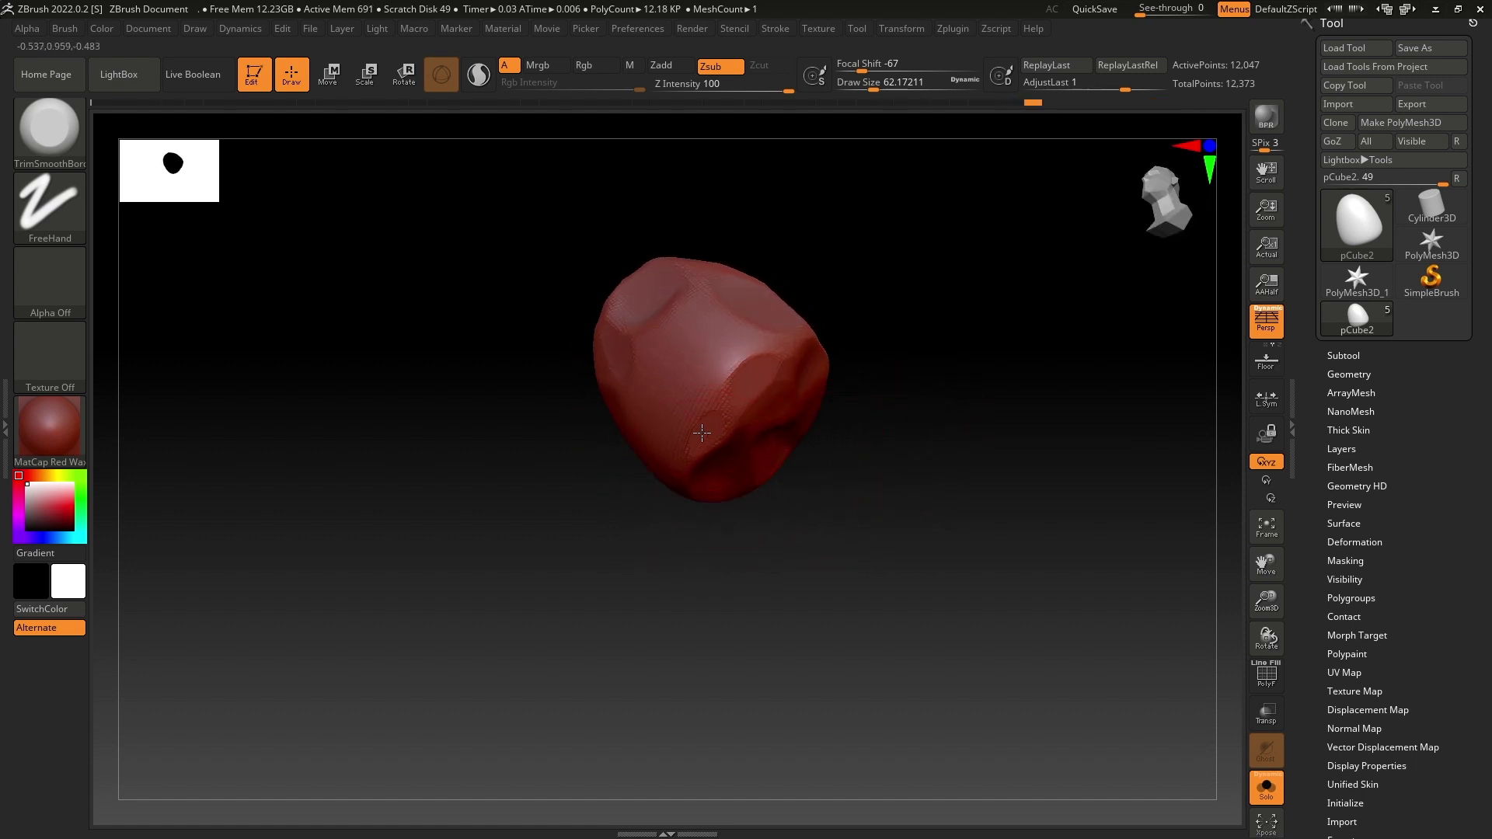
pyautogui.moveTo(713, 385); pyautogui.dragTo(756, 373)
# Flatten the stone's smooth side and front areas into broad adjoining planes with TrimSmoothBorder.
pyautogui.moveTo(905, 467)
pyautogui.mouseDown()
pyautogui.moveTo(834, 552)
pyautogui.moveTo(836, 593)
pyautogui.moveTo(790, 633)
pyautogui.moveTo(816, 418)
pyautogui.mouseUp()
pyautogui.moveTo(700, 382)
pyautogui.mouseDown()
pyautogui.moveTo(693, 419)
pyautogui.moveTo(622, 358)
pyautogui.moveTo(618, 369)
pyautogui.moveTo(684, 319)
pyautogui.mouseUp()
pyautogui.moveTo(903, 367)
pyautogui.mouseDown()
pyautogui.moveTo(820, 426)
pyautogui.moveTo(777, 419)
pyautogui.moveTo(789, 369)
pyautogui.mouseUp()
pyautogui.moveTo(755, 295); pyautogui.dragTo(786, 306)
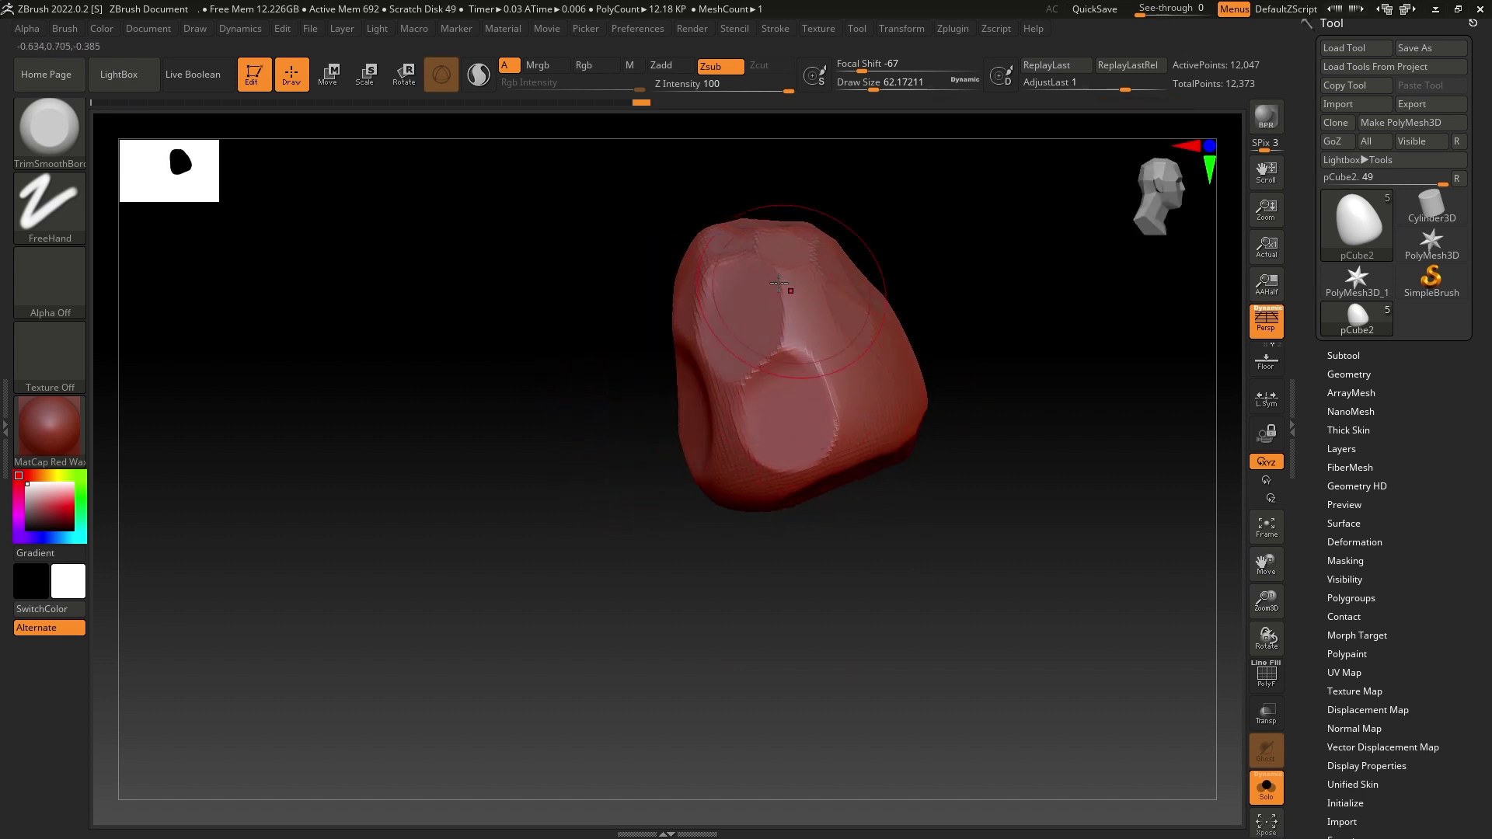
pyautogui.moveTo(1006, 380)
pyautogui.mouseDown()
pyautogui.moveTo(893, 396)
pyautogui.moveTo(855, 373)
pyautogui.moveTo(870, 347)
pyautogui.moveTo(826, 327)
pyautogui.mouseUp()
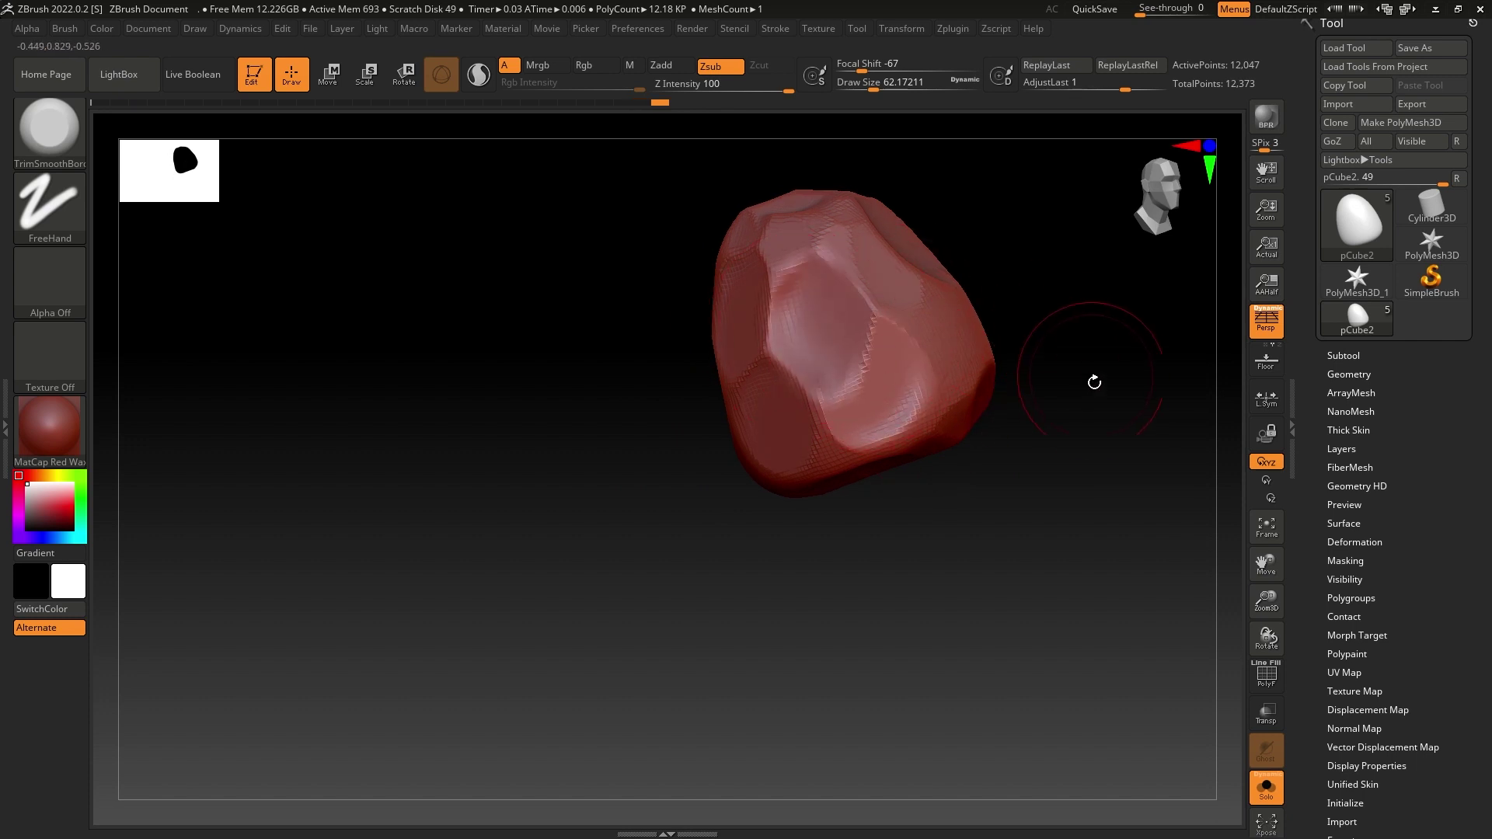
pyautogui.moveTo(1089, 370); pyautogui.dragTo(1033, 427)
pyautogui.moveTo(959, 345); pyautogui.dragTo(981, 330)
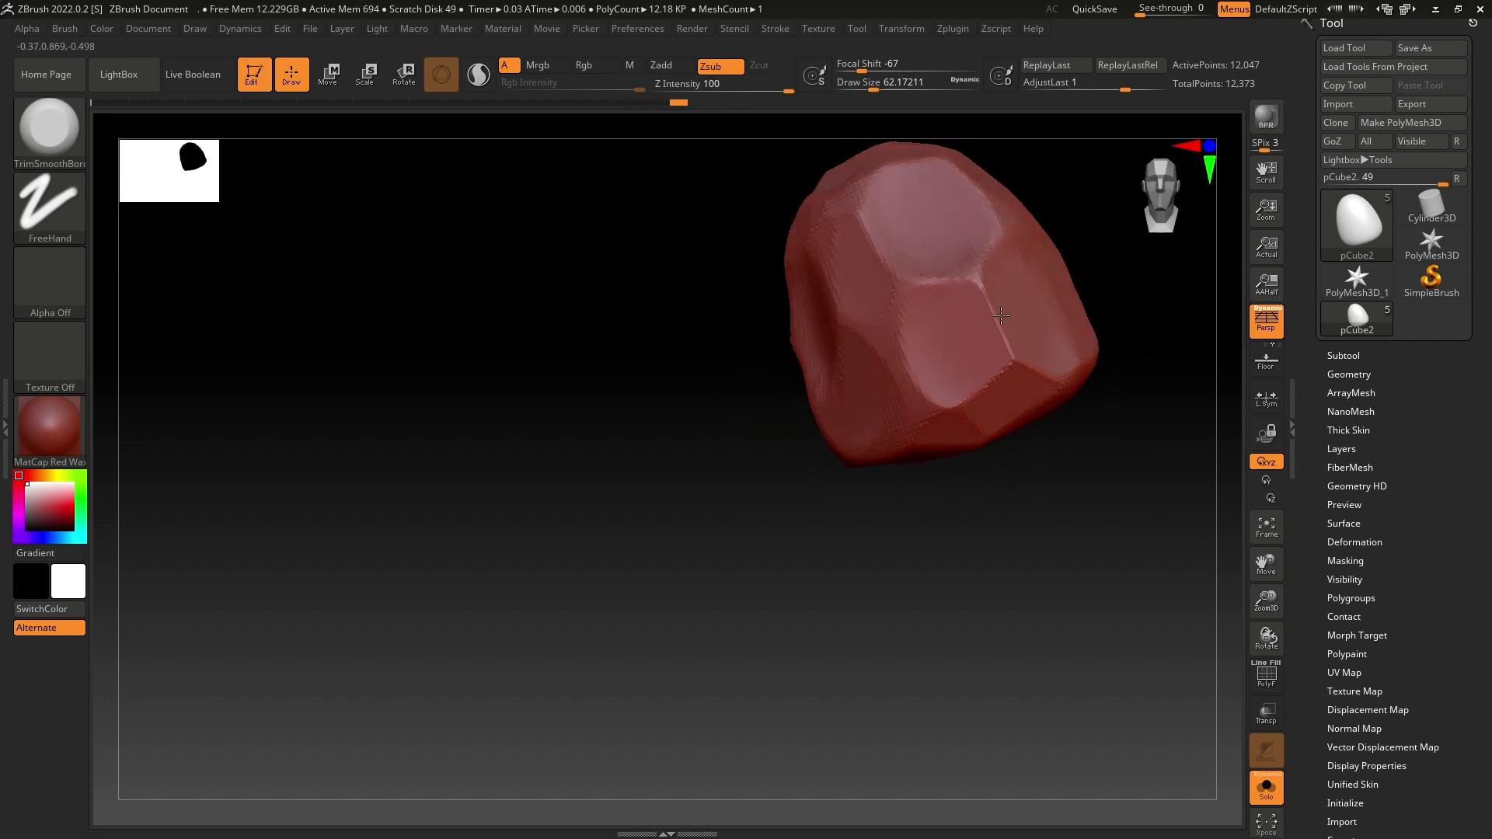
# Trim angular planes down the stone's side and rear, from the top toward the base.
pyautogui.moveTo(783, 563); pyautogui.dragTo(606, 609)
pyautogui.moveTo(1050, 505)
pyautogui.mouseDown()
pyautogui.moveTo(1088, 475)
pyautogui.moveTo(999, 489)
pyautogui.moveTo(1039, 483)
pyautogui.moveTo(936, 533)
pyautogui.moveTo(966, 520)
pyautogui.moveTo(689, 524)
pyautogui.moveTo(767, 530)
pyautogui.moveTo(813, 555)
pyautogui.moveTo(917, 541)
pyautogui.moveTo(946, 518)
pyautogui.mouseUp()
pyautogui.moveTo(670, 493); pyautogui.dragTo(603, 405)
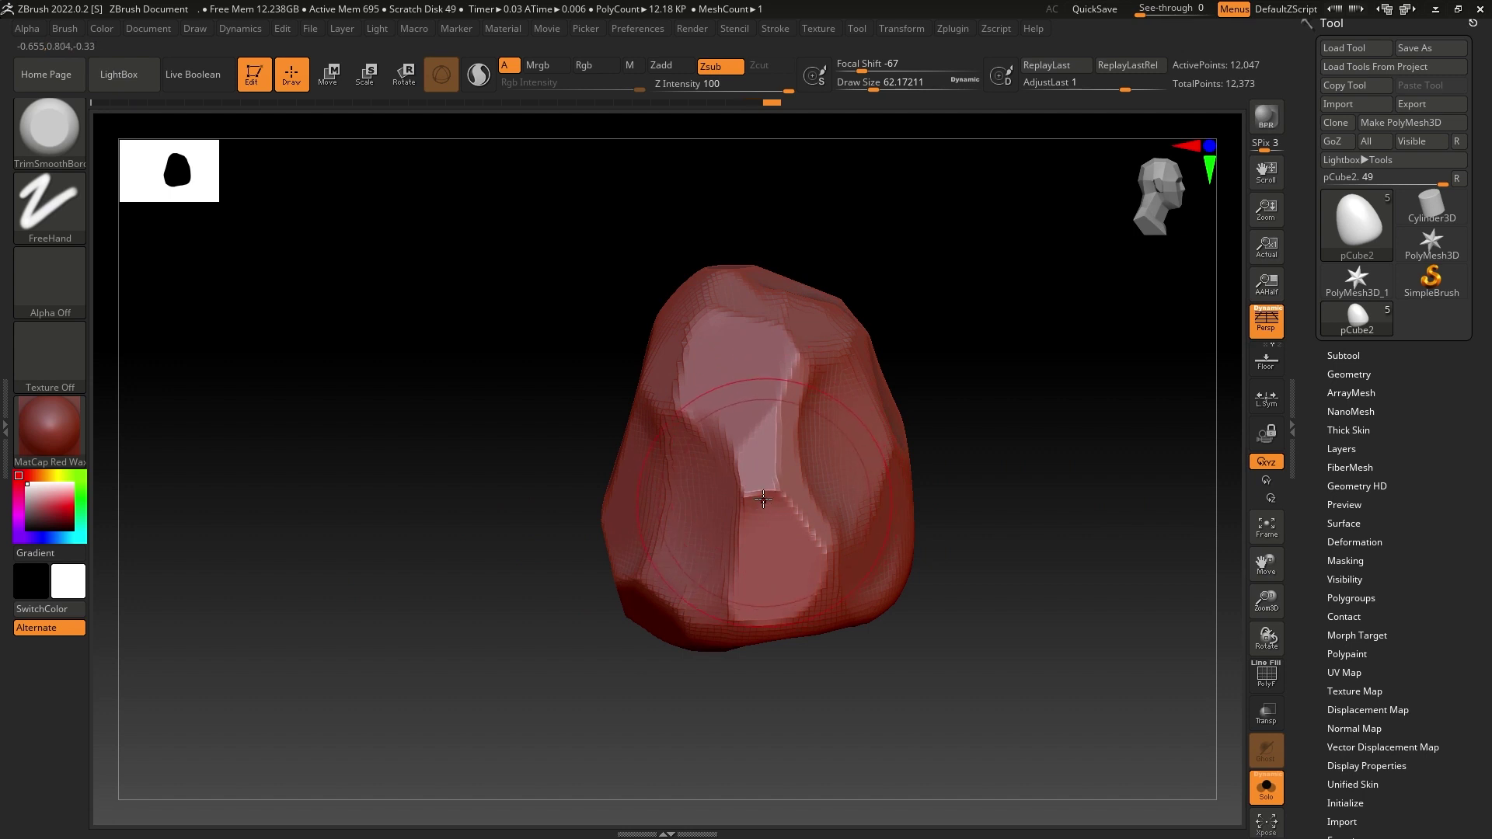
pyautogui.moveTo(917, 420); pyautogui.dragTo(1002, 412)
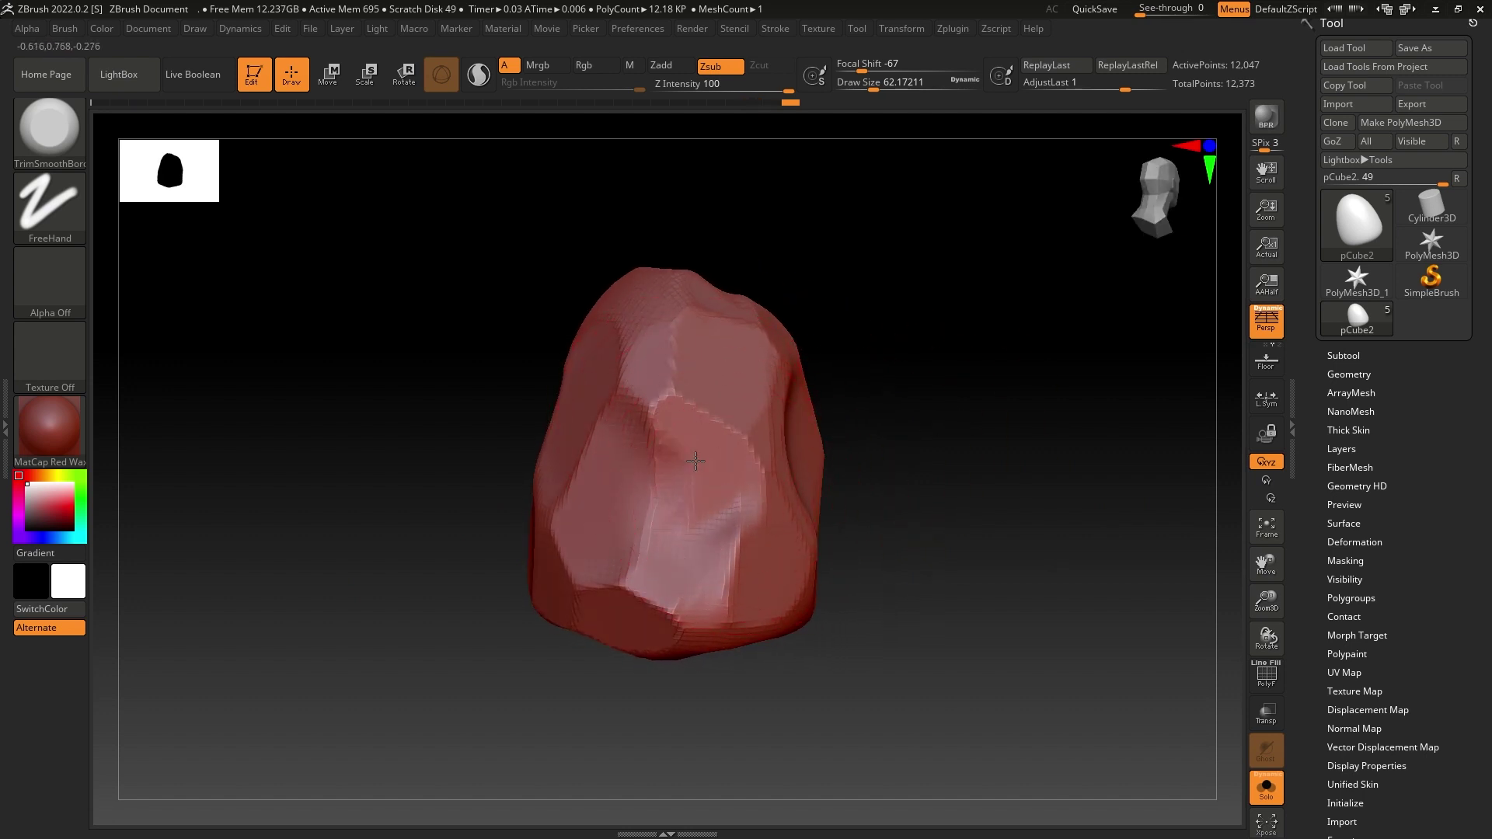
pyautogui.moveTo(1011, 436); pyautogui.dragTo(886, 426)
pyautogui.moveTo(871, 350); pyautogui.dragTo(906, 455)
# Trim tall planes into the stone's large front face and flatten the central ridge and upper edges.
pyautogui.moveTo(1027, 378)
pyautogui.mouseDown()
pyautogui.moveTo(1057, 366)
pyautogui.moveTo(1029, 427)
pyautogui.moveTo(1060, 443)
pyautogui.moveTo(1010, 491)
pyautogui.moveTo(1036, 477)
pyautogui.moveTo(973, 486)
pyautogui.moveTo(972, 506)
pyautogui.moveTo(720, 496)
pyautogui.moveTo(750, 579)
pyautogui.mouseUp()
pyautogui.moveTo(727, 416)
pyautogui.mouseDown()
pyautogui.moveTo(743, 446)
pyautogui.moveTo(840, 463)
pyautogui.mouseUp()
pyautogui.moveTo(1010, 426)
pyautogui.mouseDown()
pyautogui.moveTo(1066, 370)
pyautogui.moveTo(1000, 419)
pyautogui.moveTo(1106, 443)
pyautogui.moveTo(1026, 466)
pyautogui.moveTo(993, 453)
pyautogui.moveTo(1049, 491)
pyautogui.moveTo(1029, 475)
pyautogui.mouseUp()
pyautogui.moveTo(620, 493); pyautogui.dragTo(610, 639)
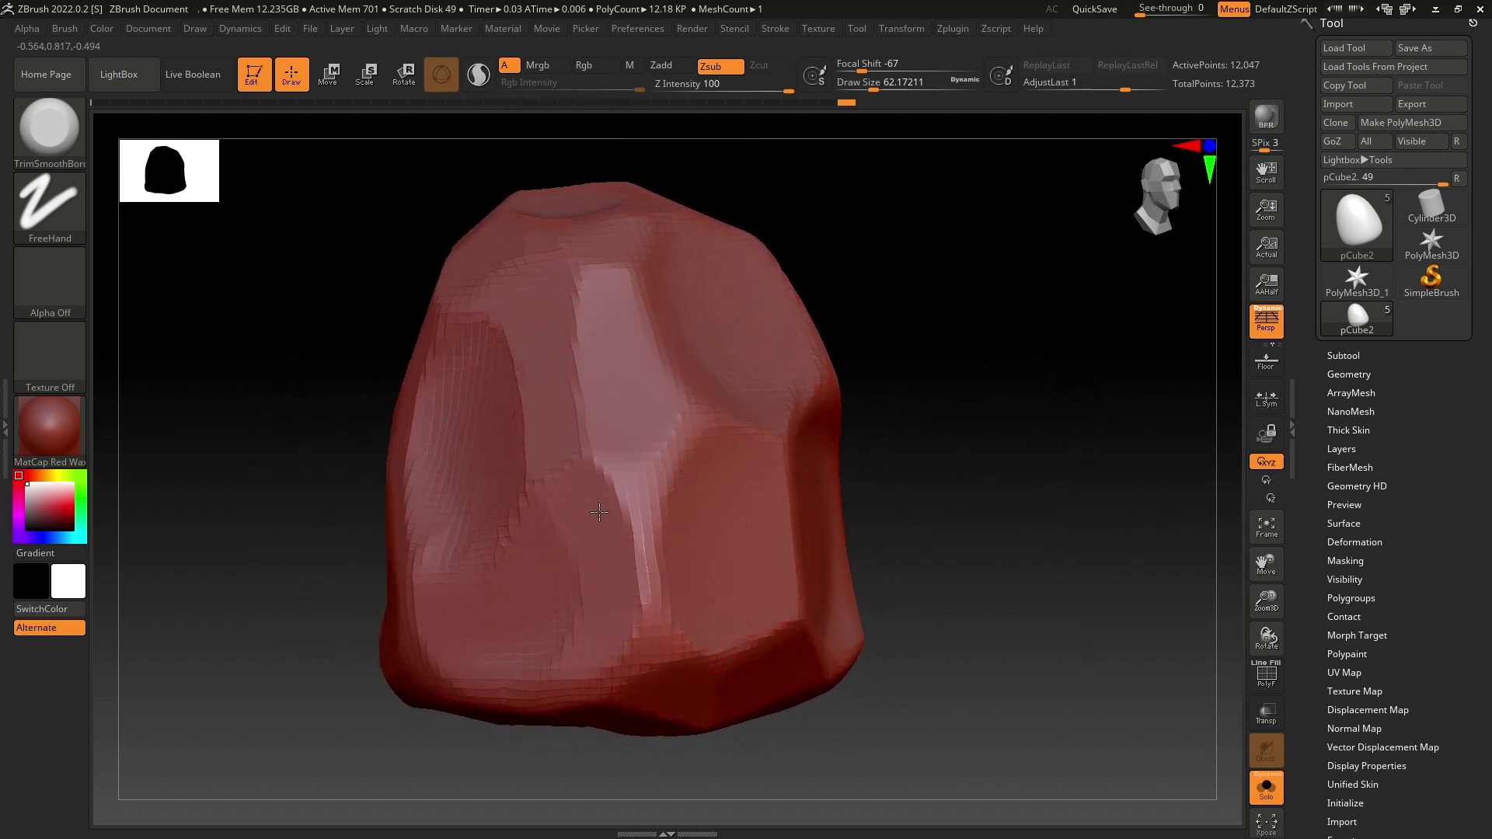
pyautogui.moveTo(576, 427); pyautogui.dragTo(584, 303)
pyautogui.moveTo(660, 381)
pyautogui.mouseDown()
pyautogui.moveTo(671, 350)
pyautogui.moveTo(700, 376)
pyautogui.mouseUp()
pyautogui.moveTo(554, 260); pyautogui.dragTo(607, 300)
# Set the Draw Size to about 39 and trim smaller facets into the ridges on the stone's middle and lower side.
pyautogui.moveTo(873, 84); pyautogui.dragTo(867, 84)
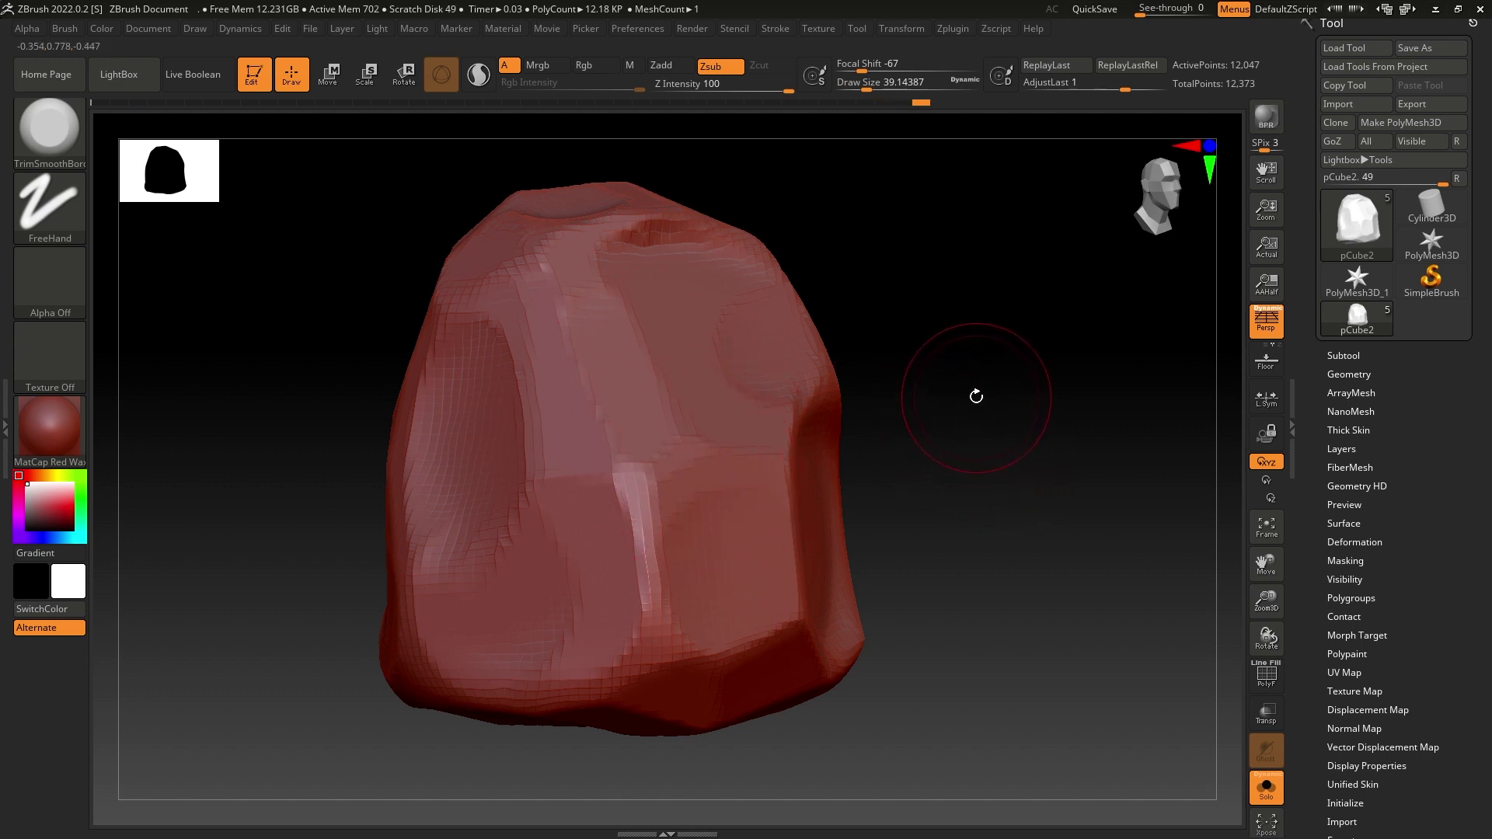
pyautogui.moveTo(980, 381)
pyautogui.mouseDown()
pyautogui.moveTo(1026, 417)
pyautogui.moveTo(1009, 350)
pyautogui.moveTo(1098, 476)
pyautogui.moveTo(974, 387)
pyautogui.moveTo(931, 428)
pyautogui.mouseUp()
pyautogui.moveTo(676, 373); pyautogui.dragTo(1033, 490)
pyautogui.keyDown('alt'); pyautogui.moveTo(640, 309); pyautogui.dragTo(521, 416); pyautogui.keyUp('alt')
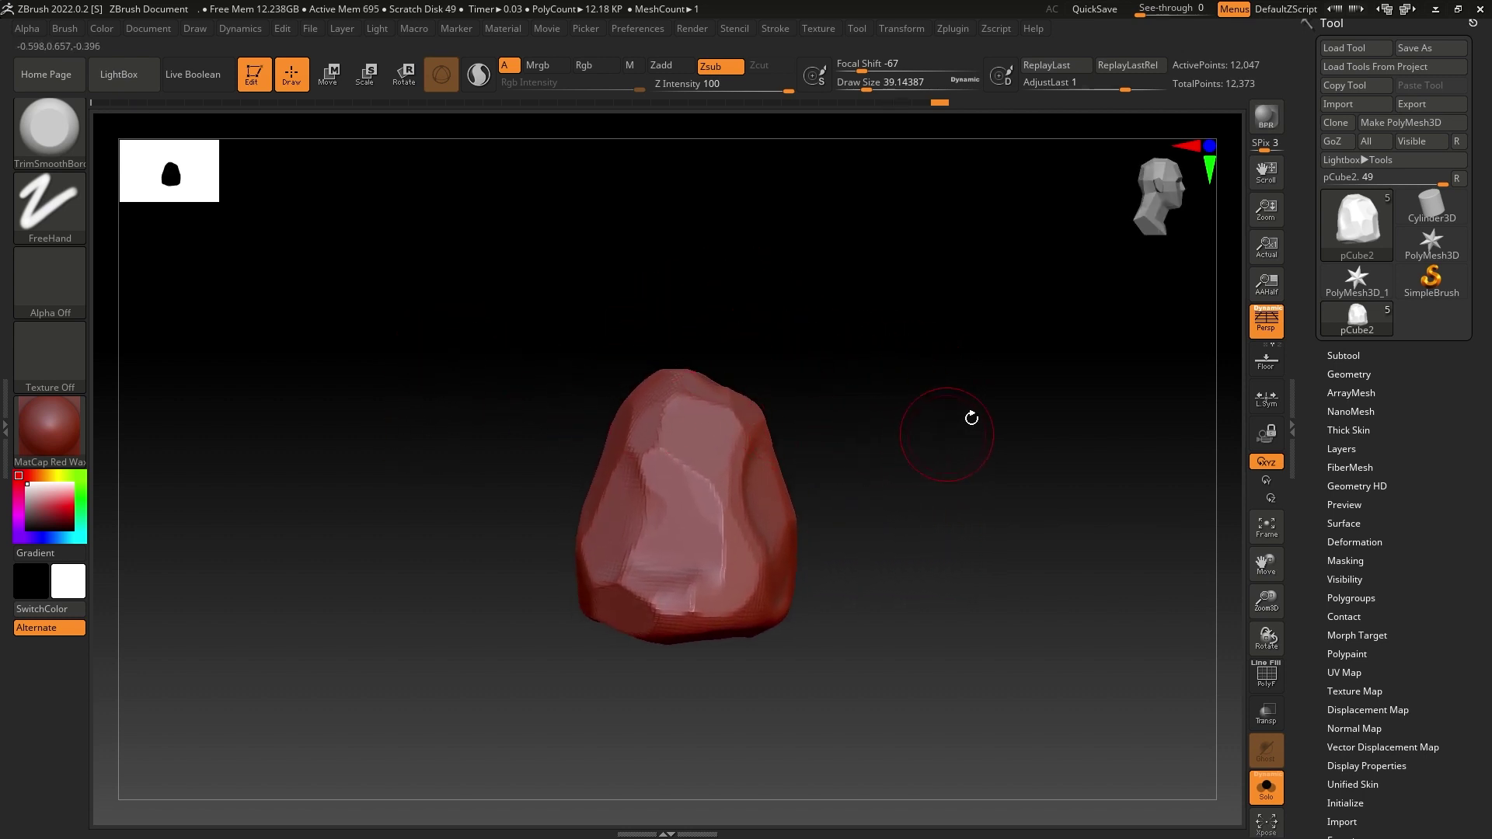
pyautogui.moveTo(1183, 186); pyautogui.dragTo(1102, 201)
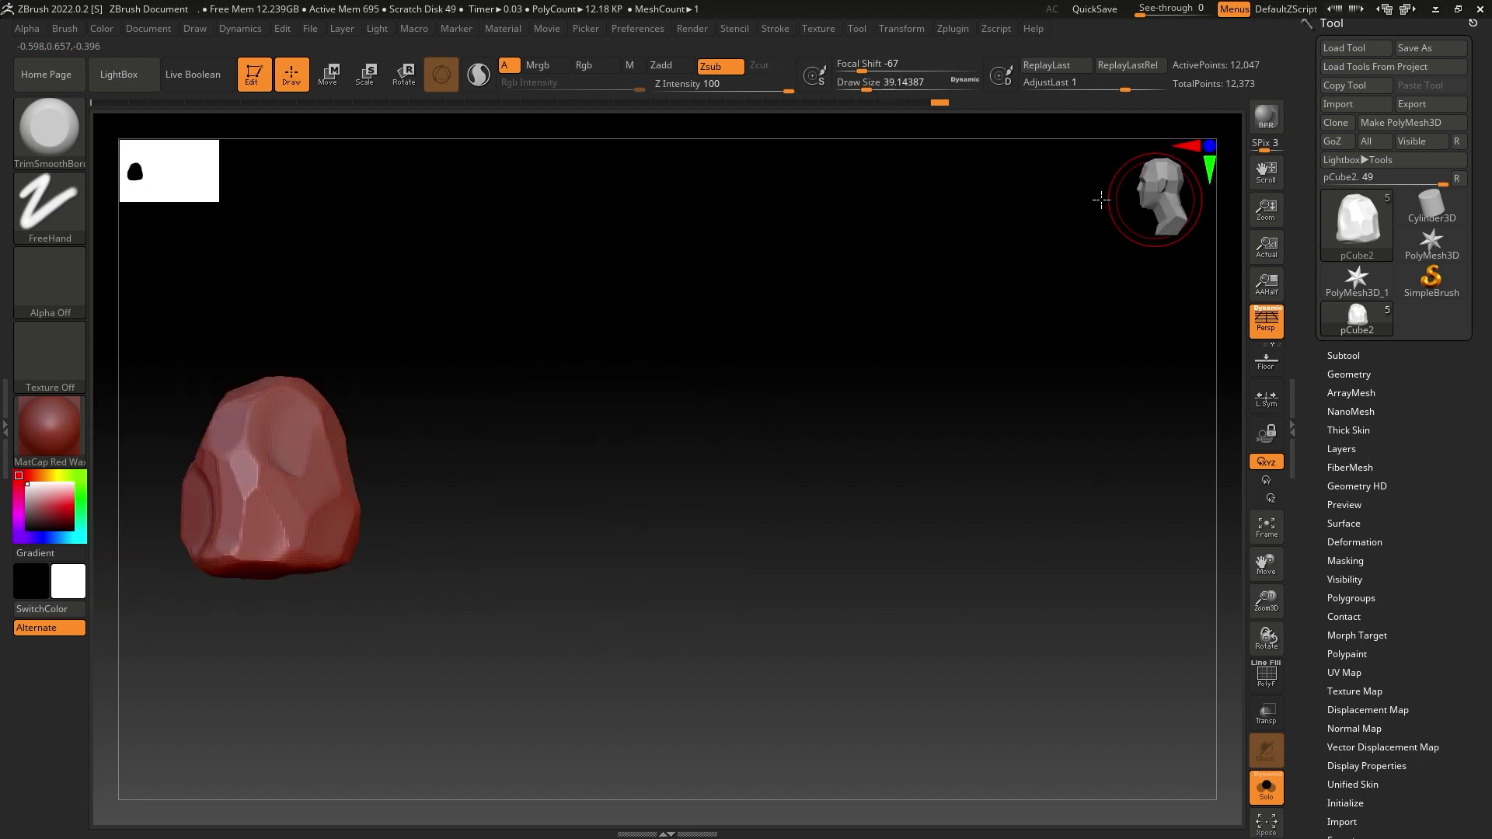
pyautogui.keyDown('alt'); pyautogui.moveTo(783, 393); pyautogui.dragTo(896, 413); pyautogui.keyUp('alt')
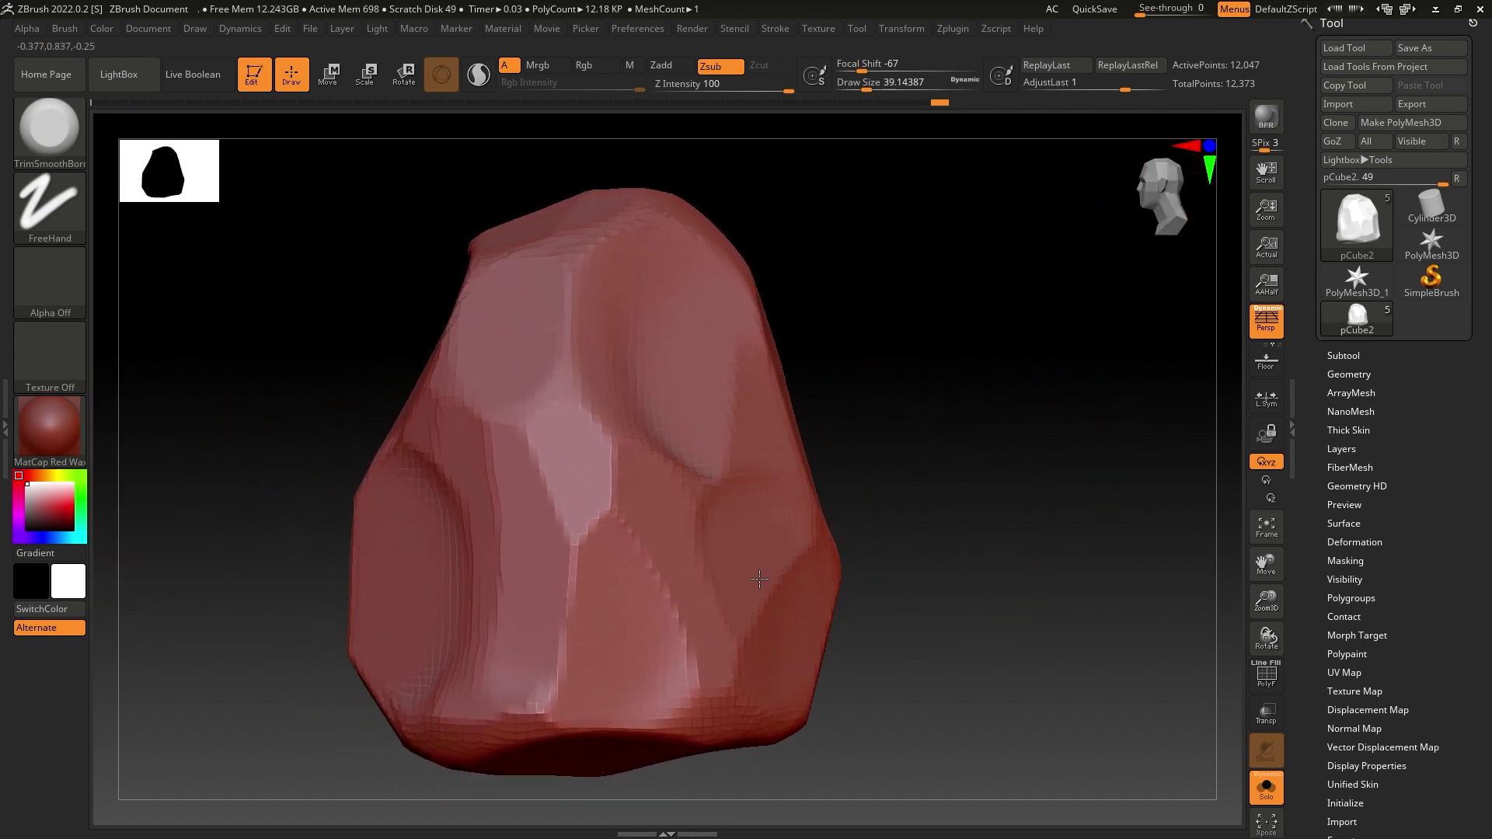
pyautogui.moveTo(717, 481); pyautogui.dragTo(706, 485)
pyautogui.moveTo(629, 576)
pyautogui.mouseDown()
pyautogui.moveTo(596, 516)
pyautogui.moveTo(643, 436)
pyautogui.moveTo(668, 468)
pyautogui.mouseUp()
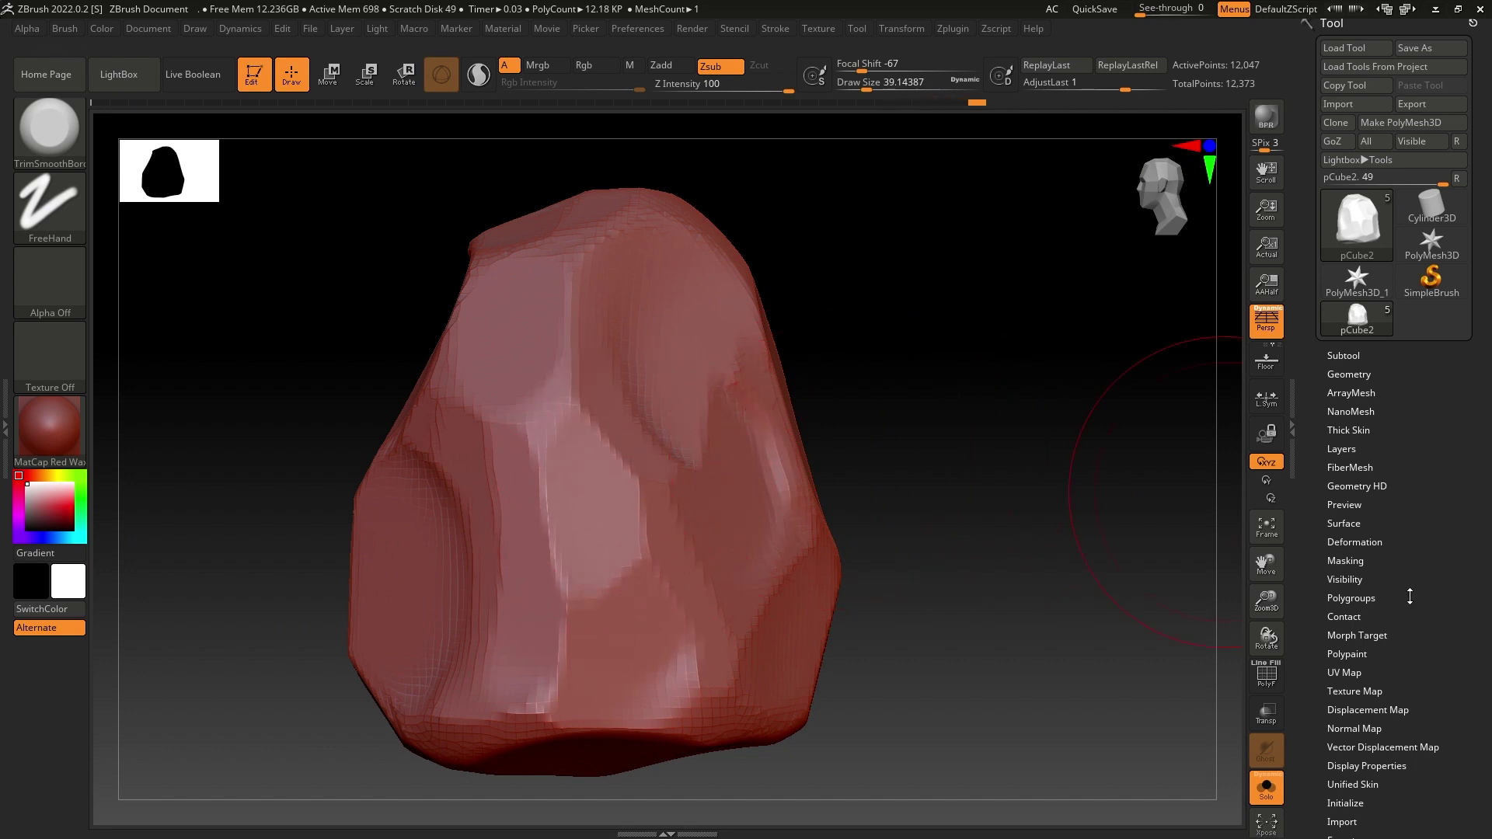
# Open NoiseMaker for the stone's surface, set the Noise Scale to about 13.4 and frame the stone in the preview.
pyautogui.click(1344, 523)
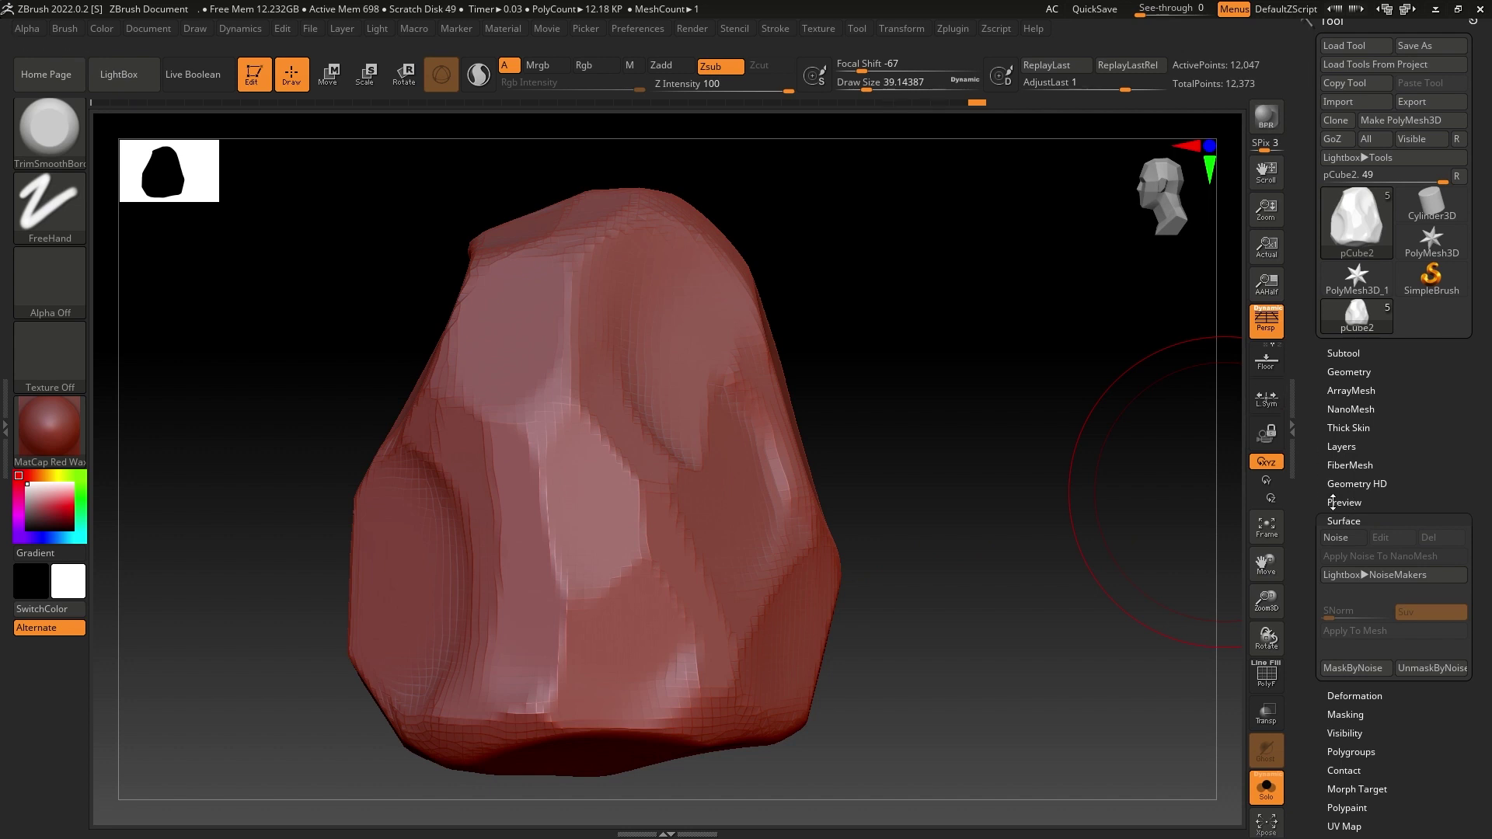
pyautogui.click(1348, 538)
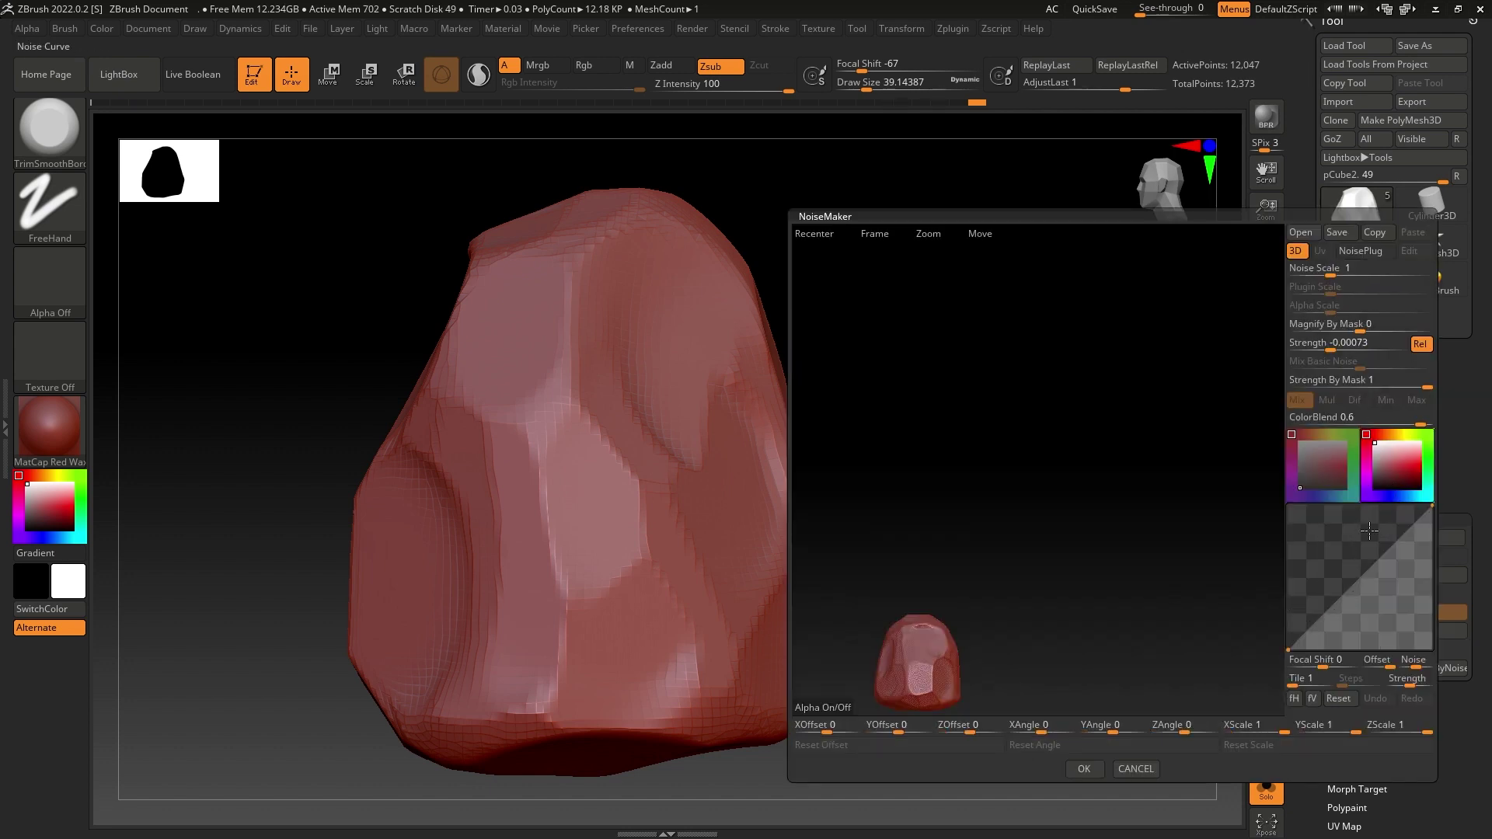
pyautogui.moveTo(1331, 276); pyautogui.dragTo(1357, 271)
pyautogui.moveTo(941, 661); pyautogui.dragTo(967, 677)
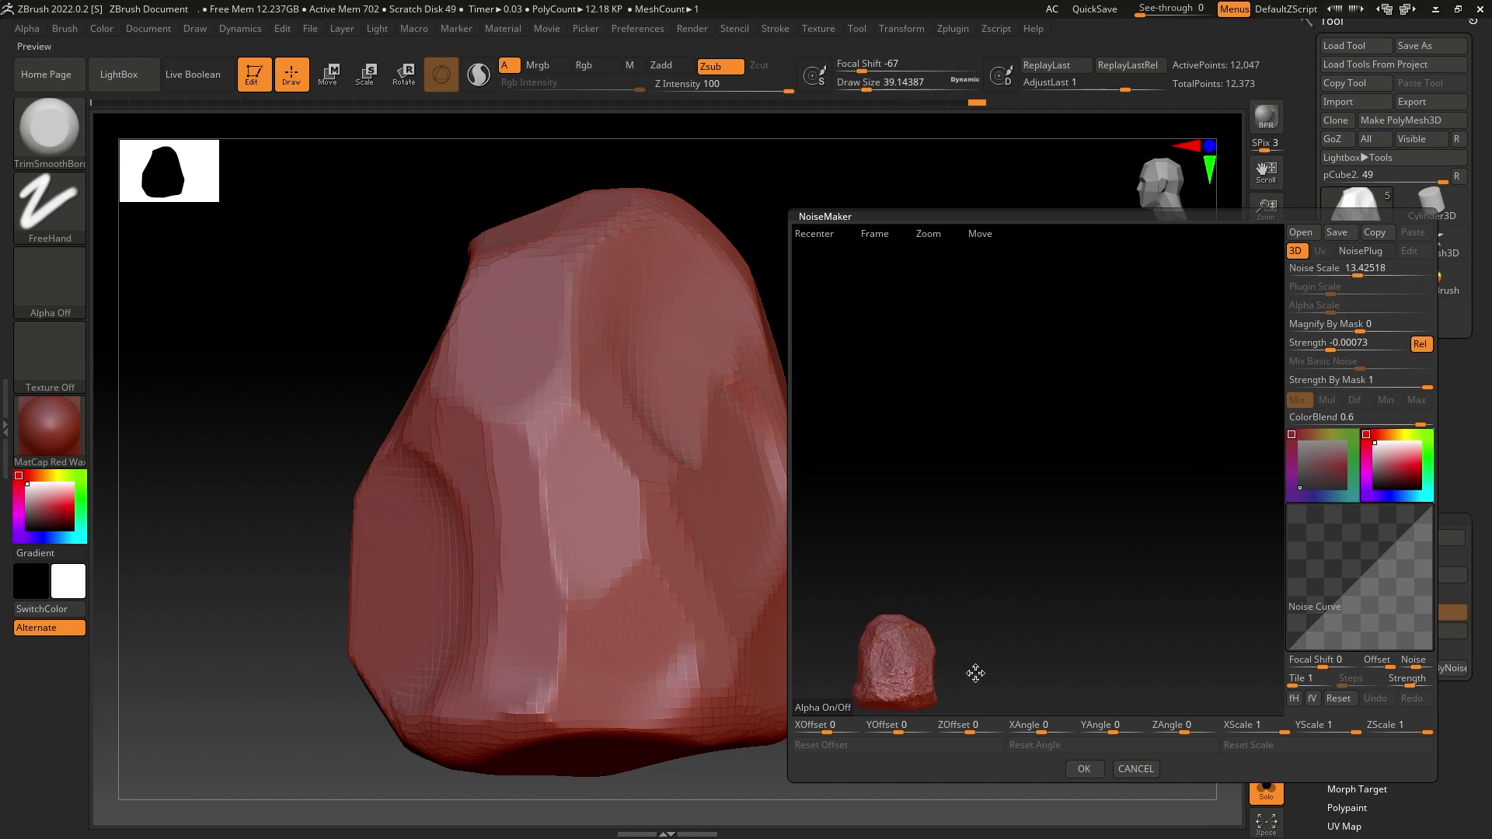
pyautogui.keyDown('alt'); pyautogui.moveTo(1159, 440); pyautogui.dragTo(1214, 520); pyautogui.keyUp('alt')
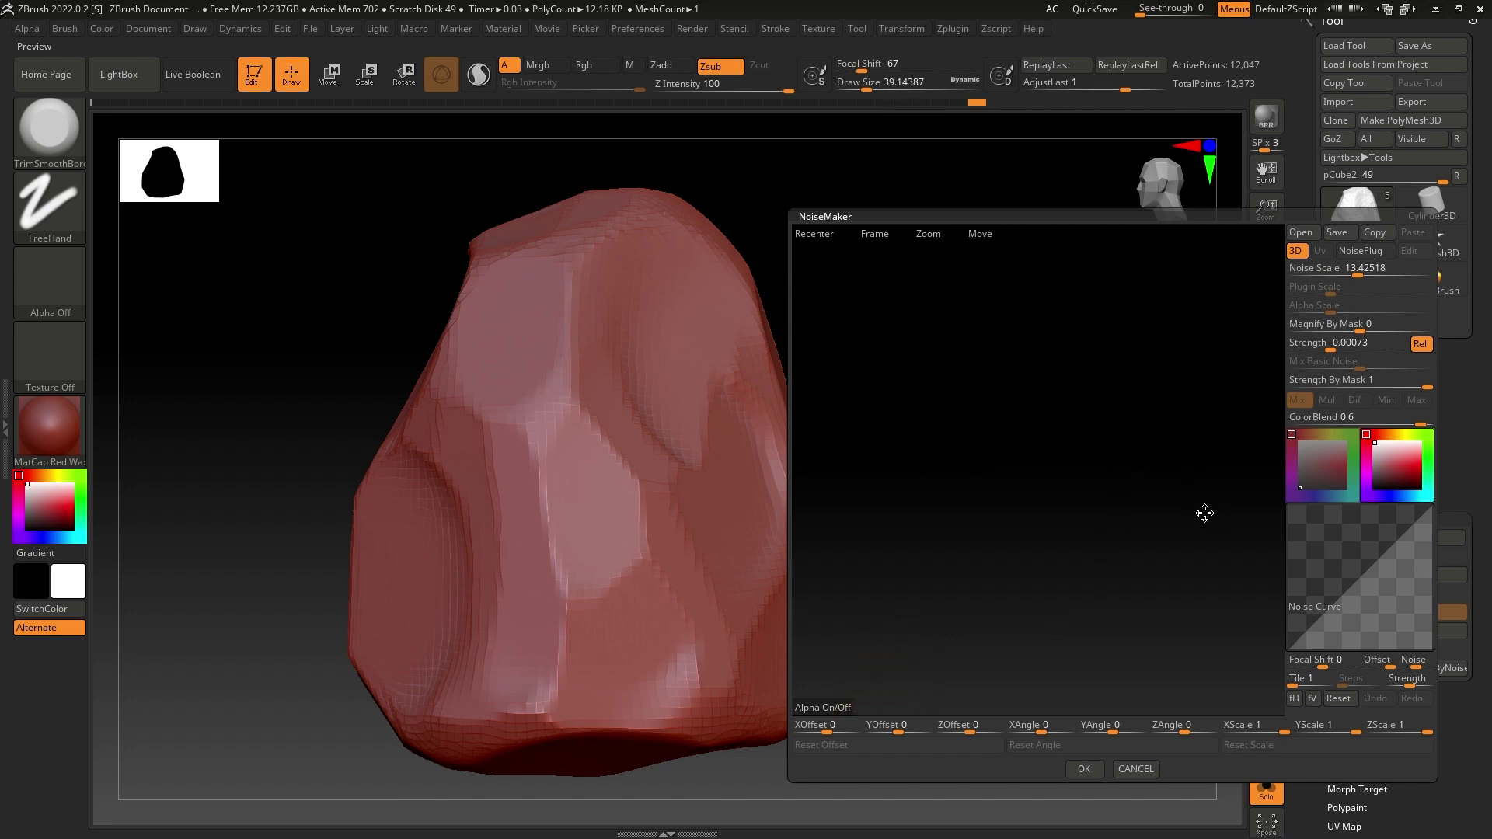
pyautogui.moveTo(1095, 574); pyautogui.dragTo(1165, 377)
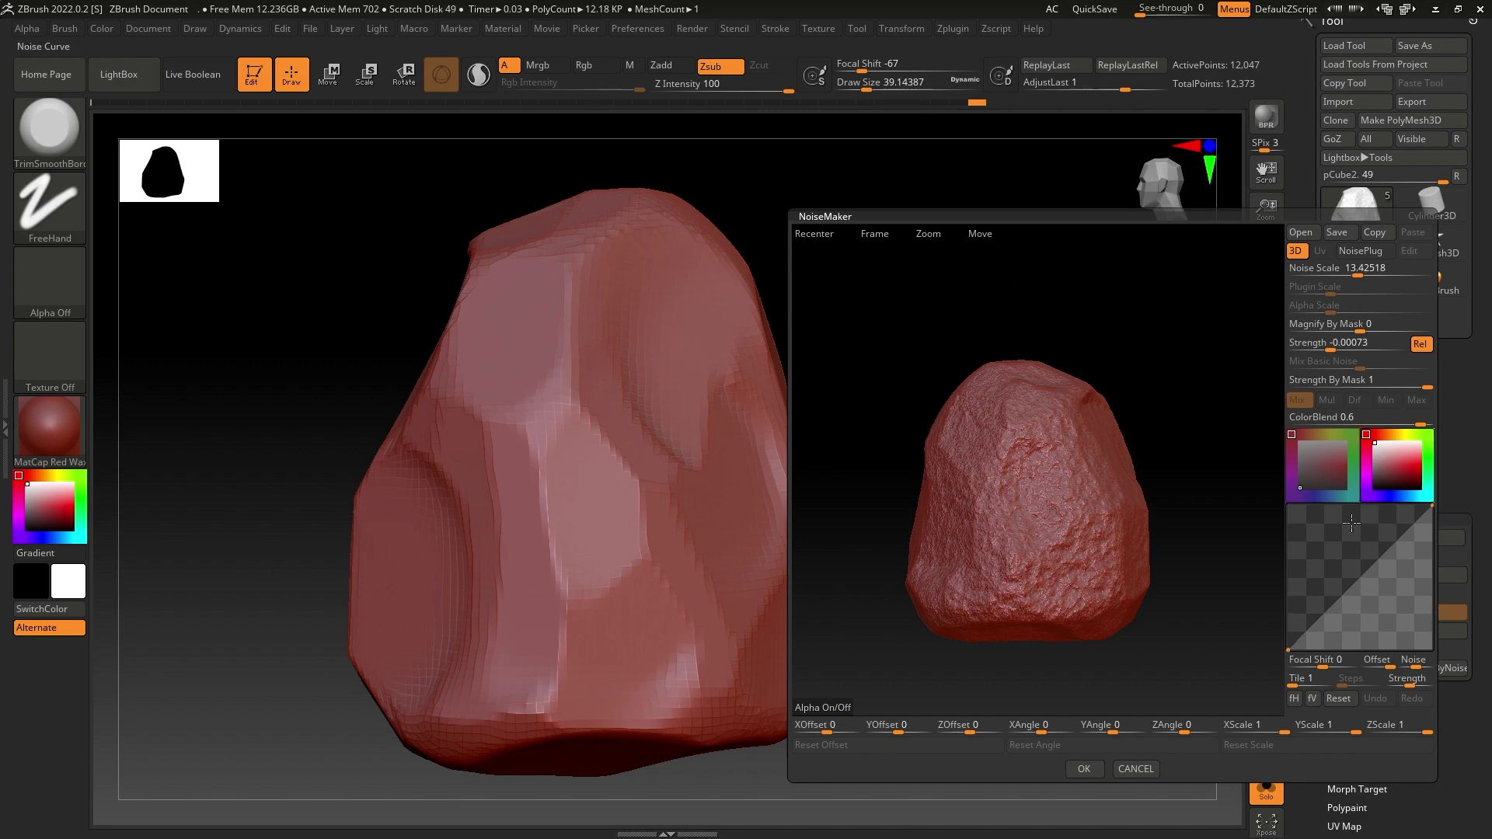
# Reshape the noise curve into a hump peaking past the middle, with its end point lowered to about mid height.
pyautogui.moveTo(1374, 564); pyautogui.dragTo(1333, 579)
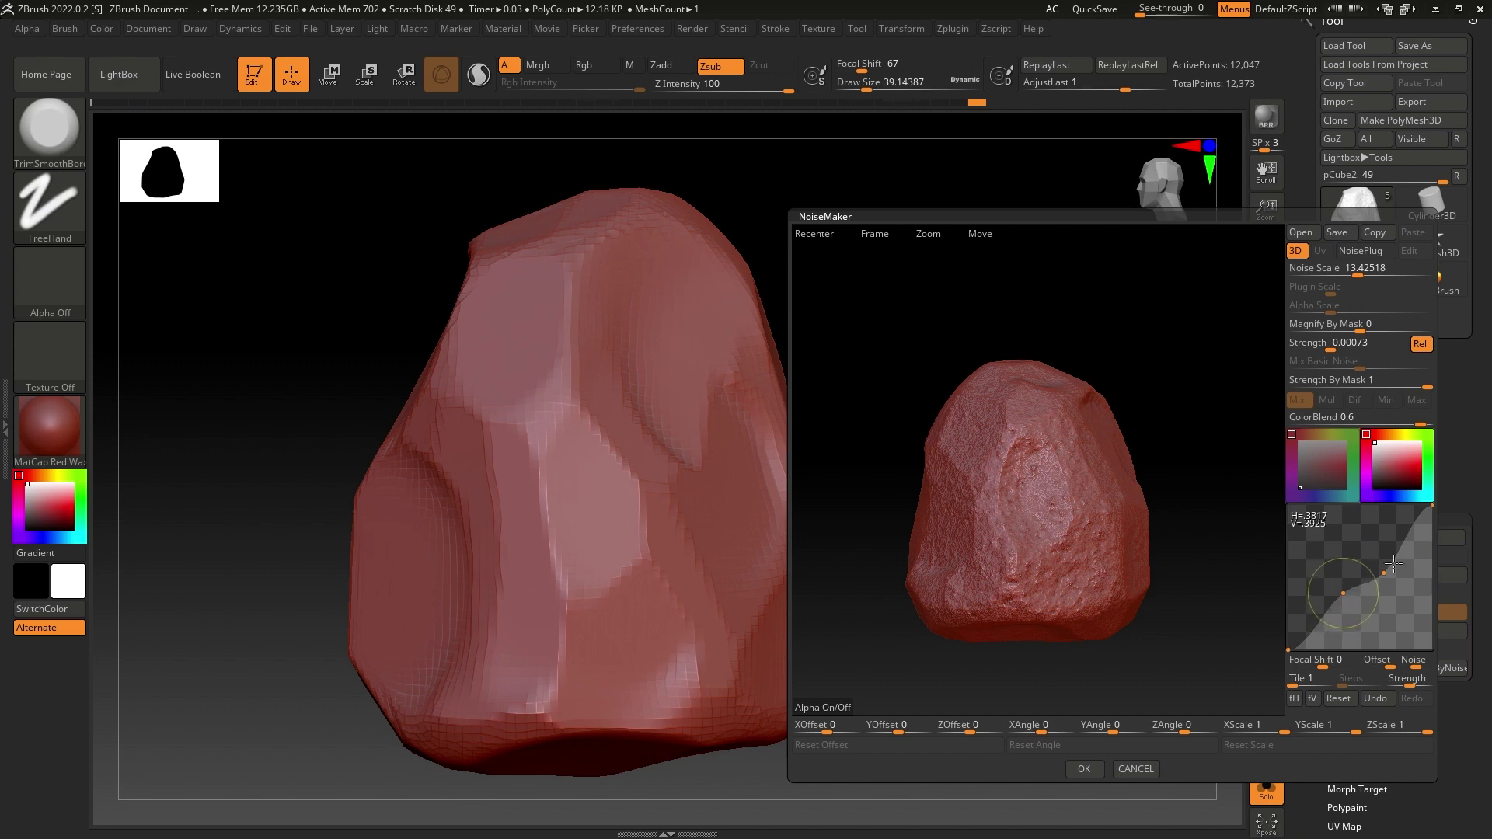
pyautogui.moveTo(1383, 574)
pyautogui.mouseDown()
pyautogui.moveTo(1354, 524)
pyautogui.moveTo(1396, 549)
pyautogui.mouseUp()
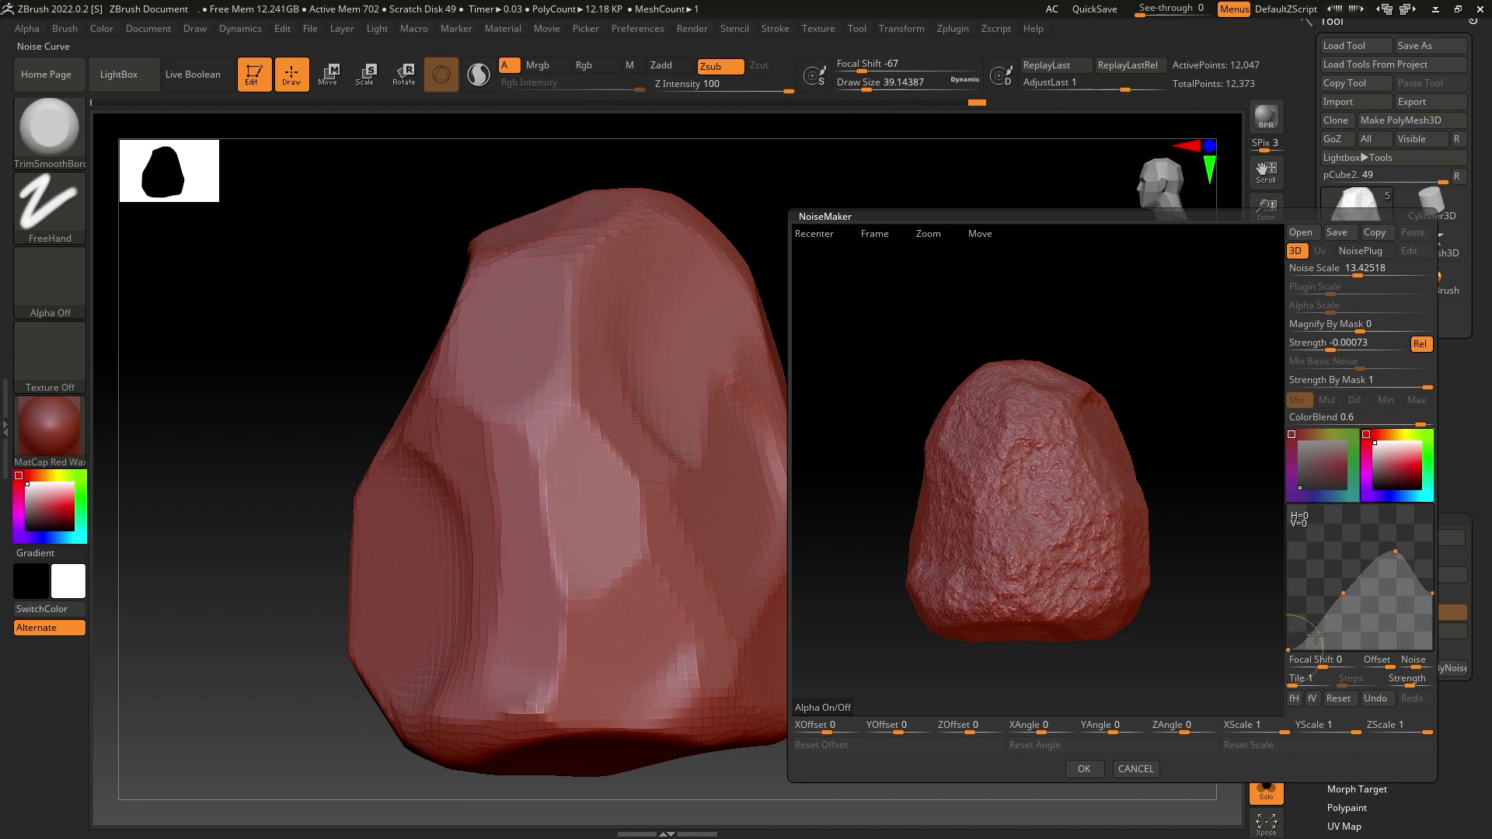
pyautogui.moveTo(1330, 615); pyautogui.dragTo(1354, 594)
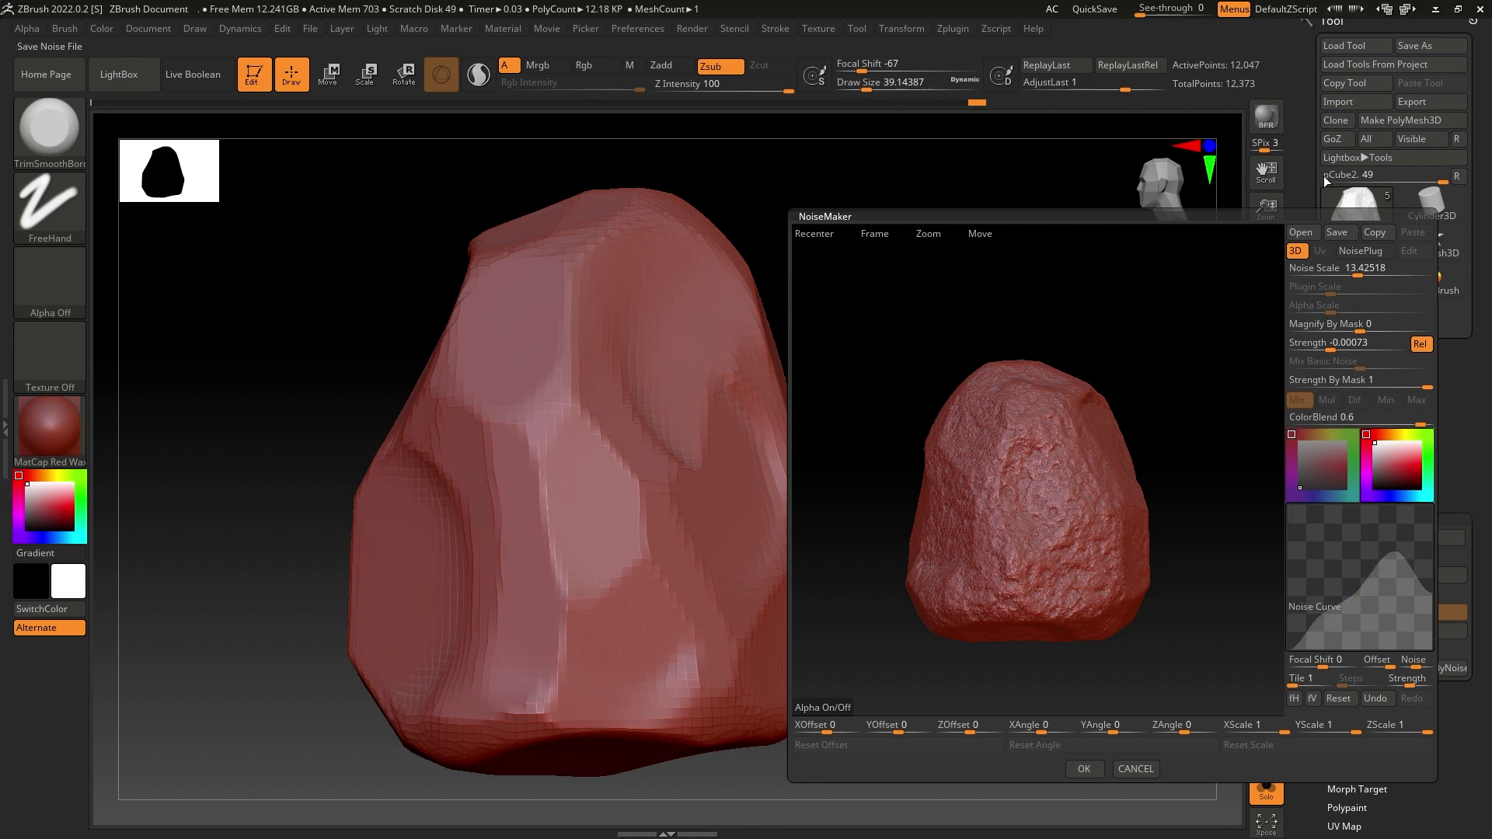
# Set the Noise Scale to 15, accept the noise and apply it to the stone's mesh.
pyautogui.moveTo(1364, 275); pyautogui.dragTo(1393, 264)
pyautogui.write('15')
pyautogui.press('Return')
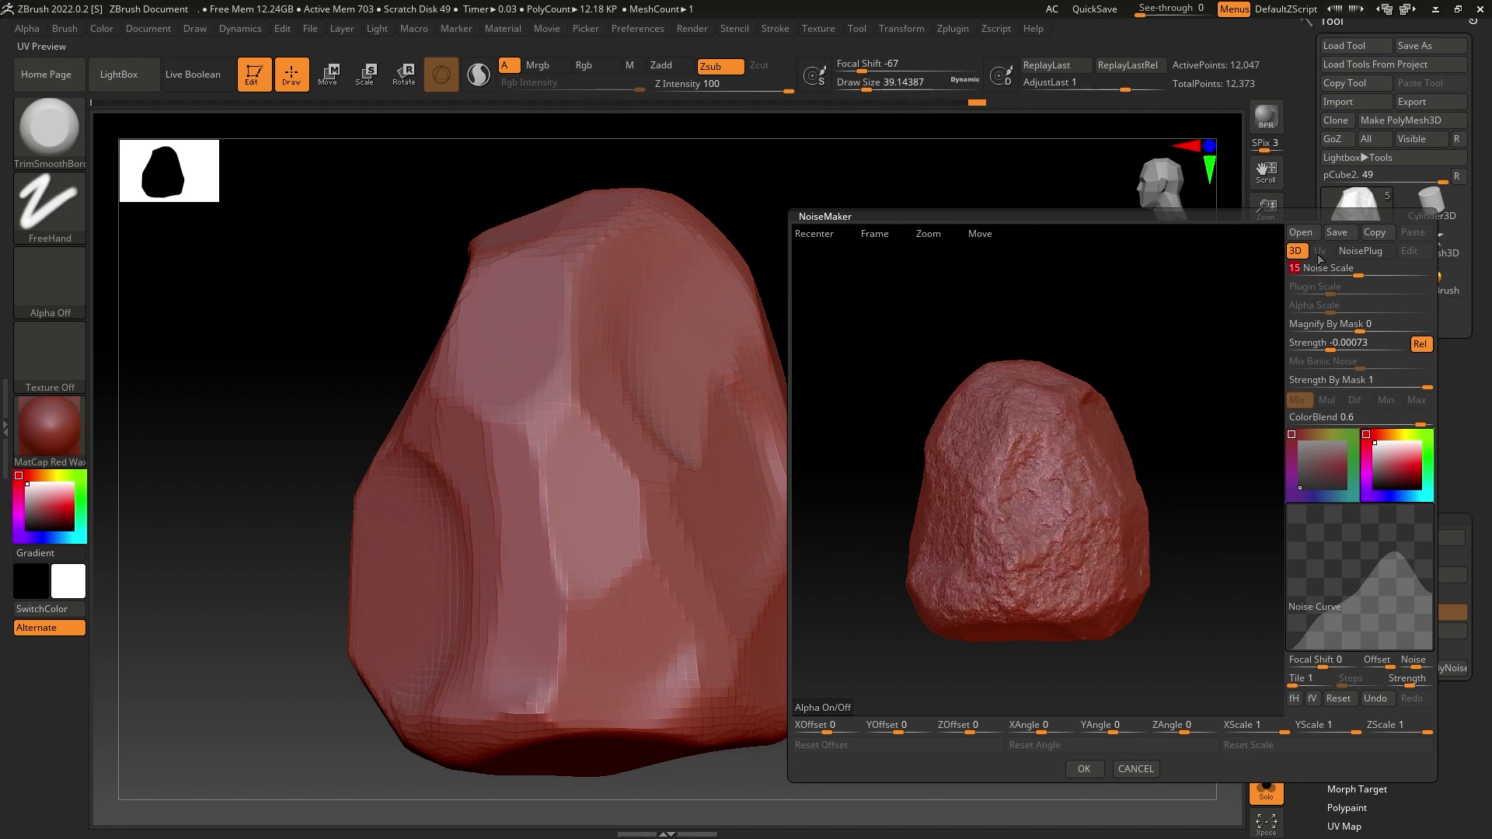
pyautogui.click(1084, 769)
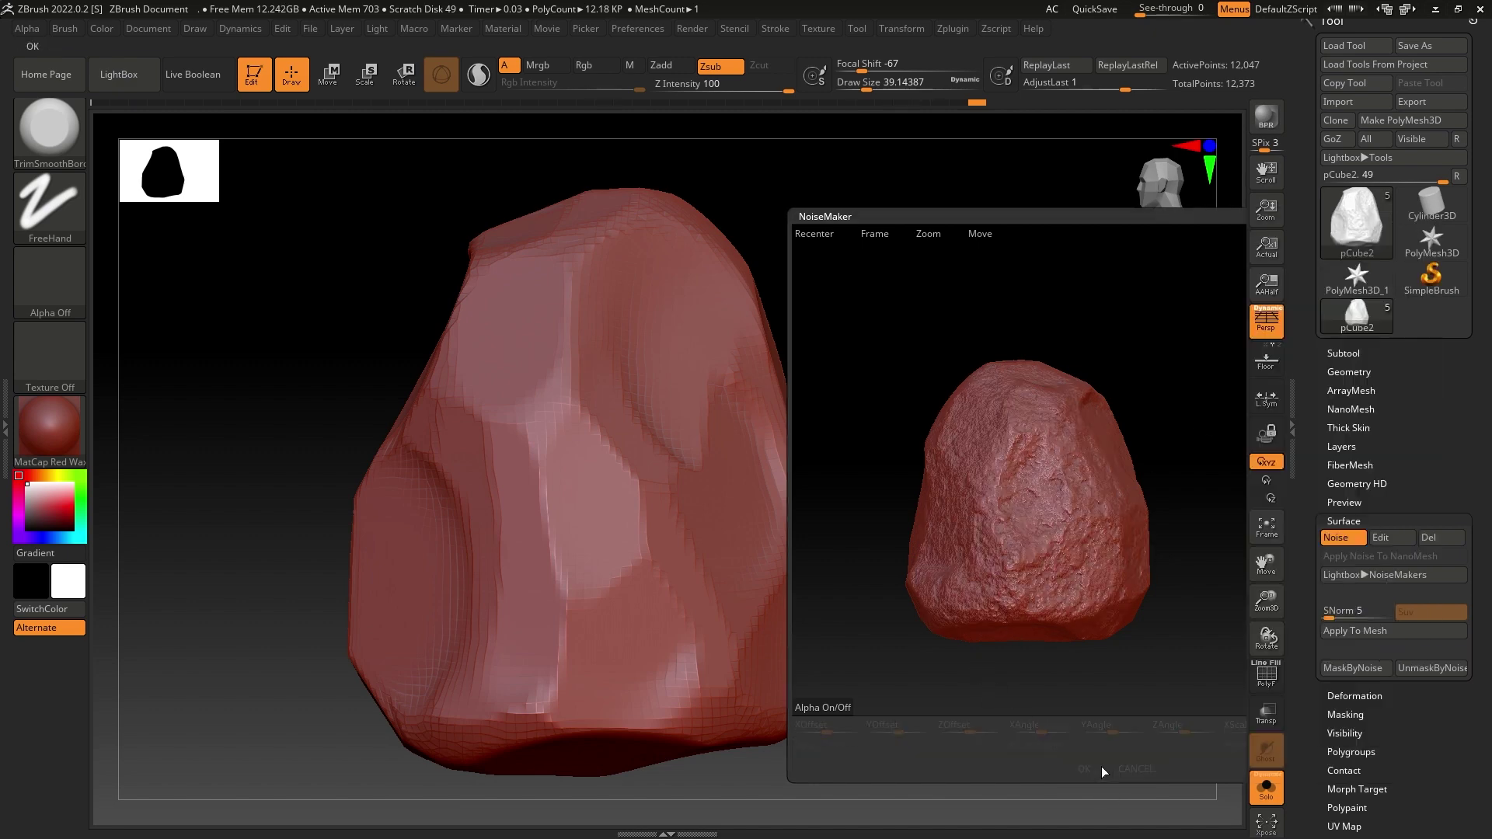
pyautogui.click(1368, 632)
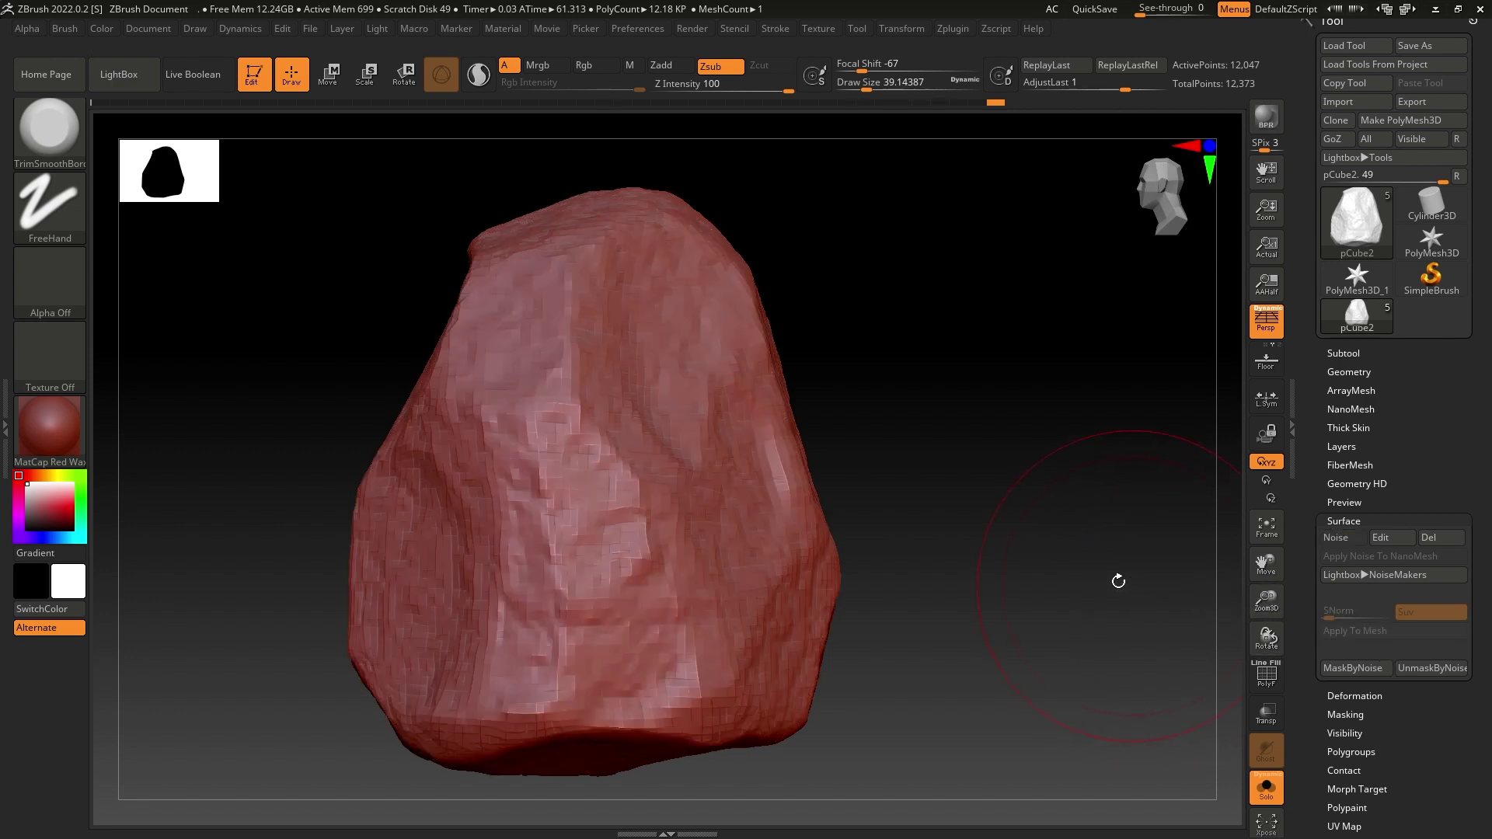
pyautogui.moveTo(968, 641); pyautogui.dragTo(950, 673)
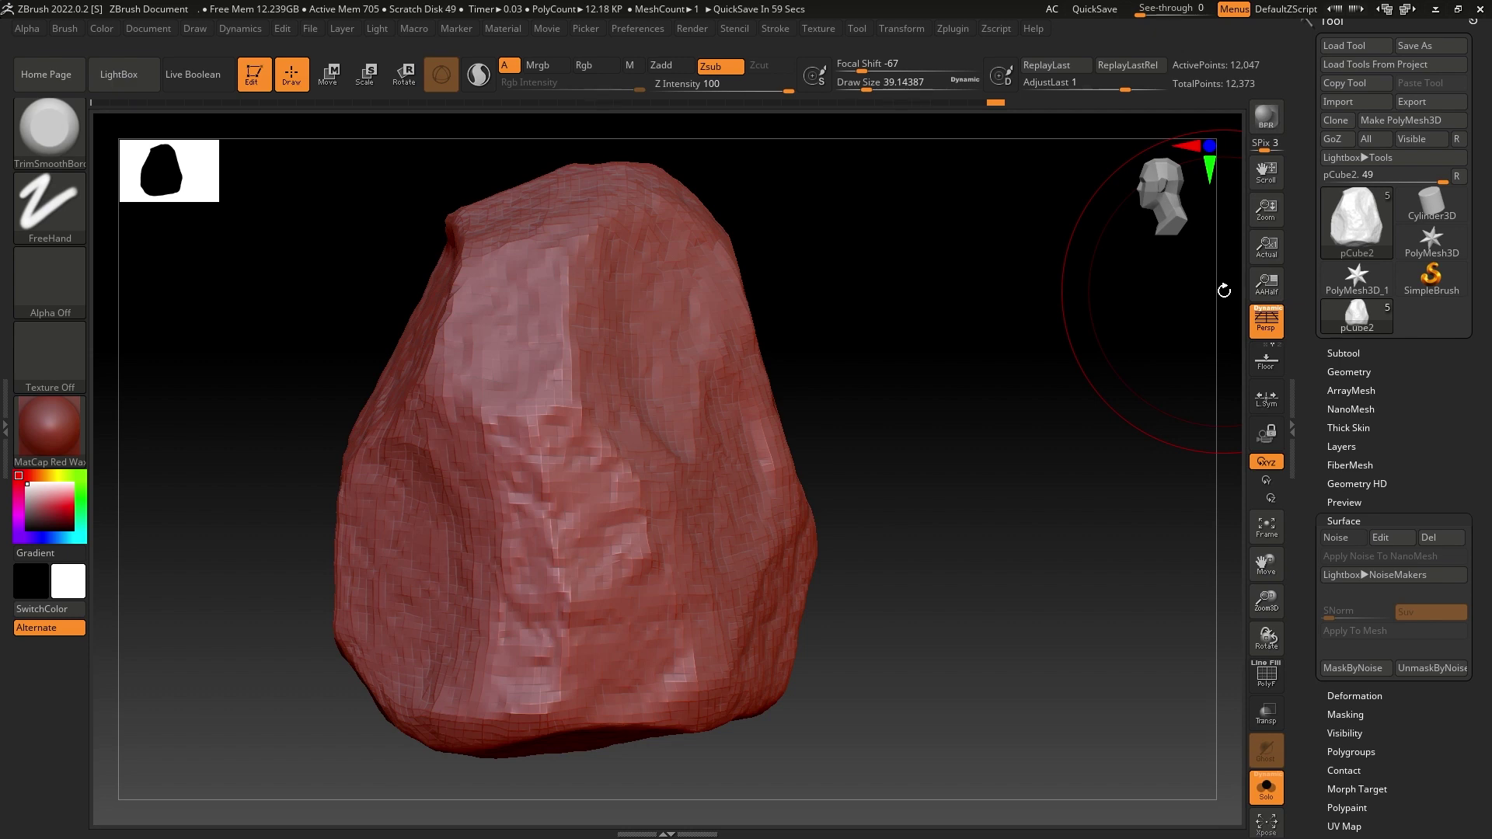
# Subdivide the stone up to subdivision level 4, undoing the extra division beyond it.
pyautogui.hotkey('ctrl', 'd')
pyautogui.hotkey('ctrl', 'd')
pyautogui.hotkey('ctrl', 'd')
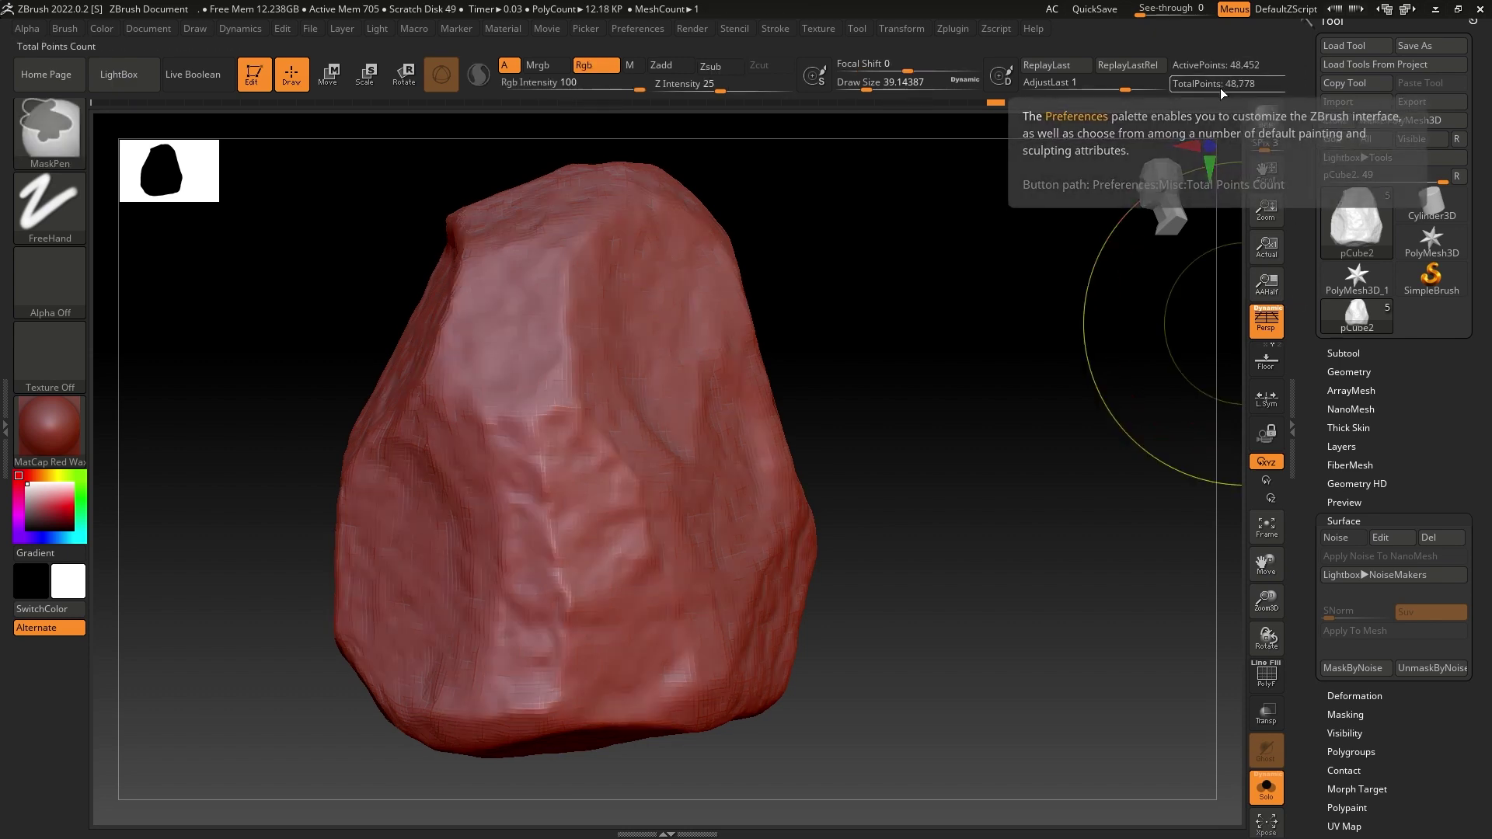
pyautogui.hotkey('ctrl', 'd')
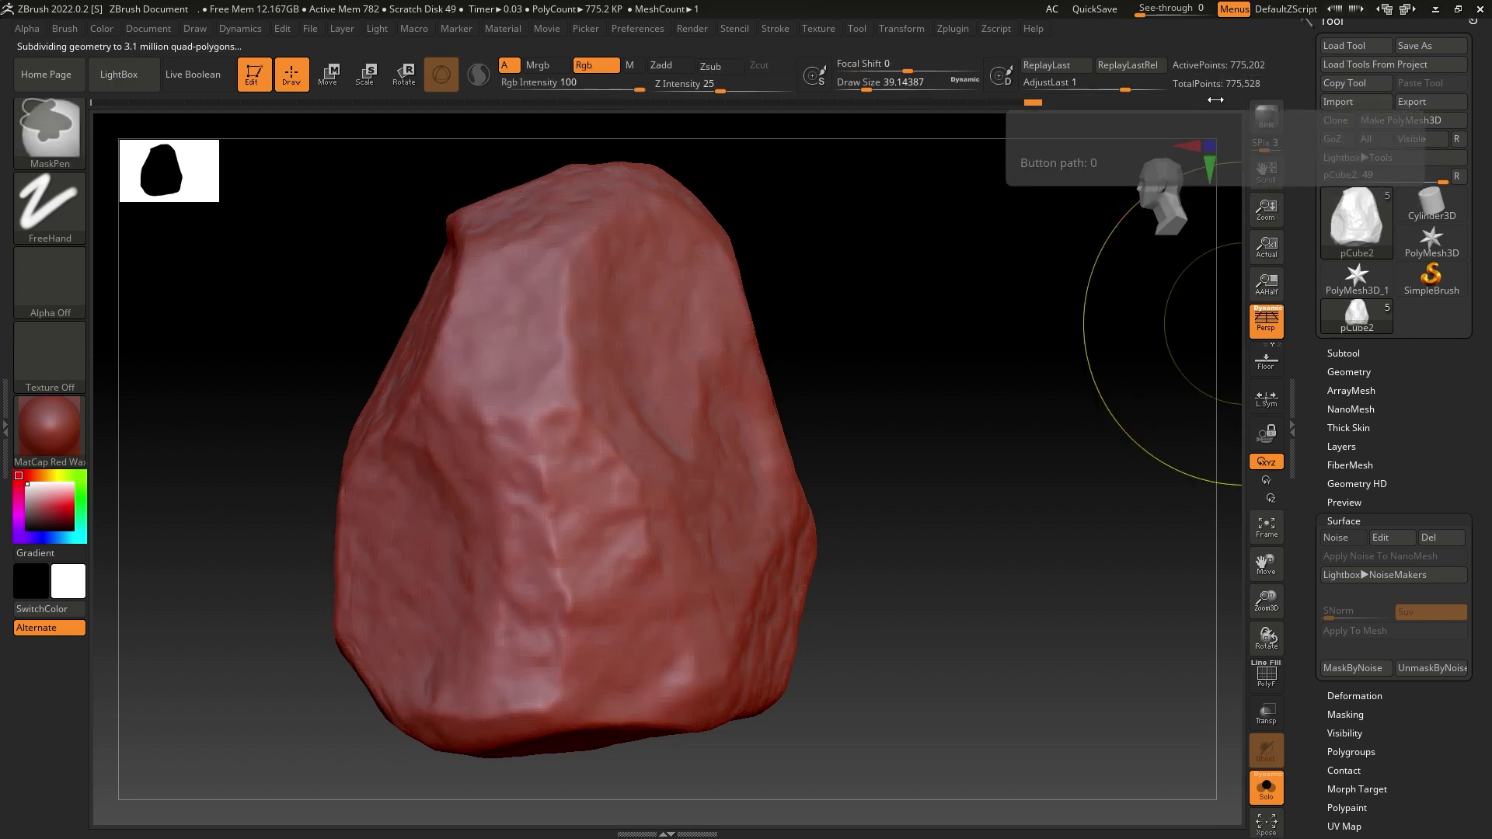
pyautogui.hotkey('ctrl', 'z')
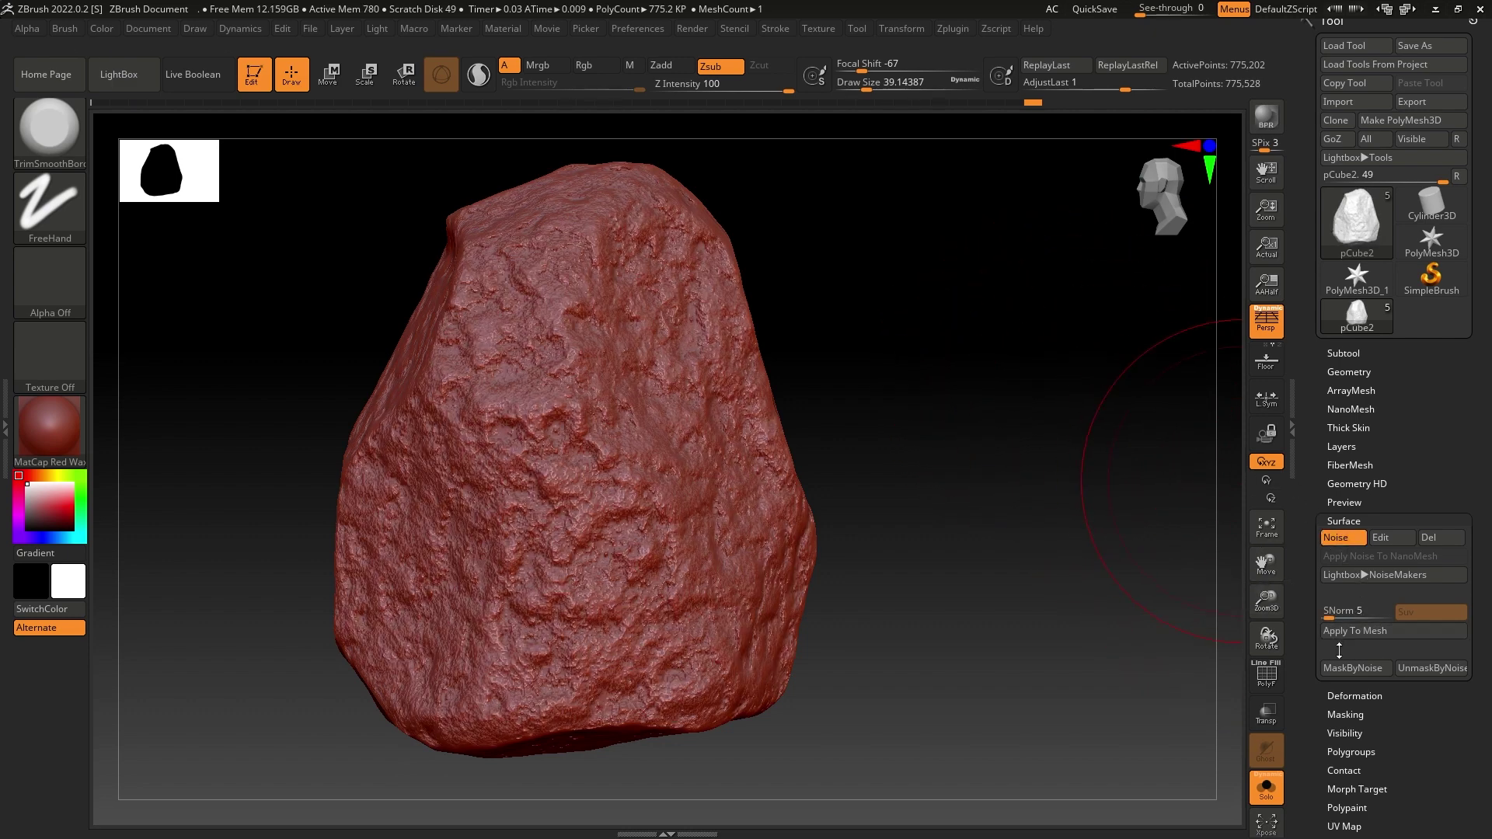
# Apply the surface noise to the subdivided stone mesh and open its Geometry settings.
pyautogui.click(1358, 637)
pyautogui.moveTo(1093, 593)
pyautogui.mouseDown()
pyautogui.moveTo(1061, 603)
pyautogui.moveTo(1059, 590)
pyautogui.mouseUp()
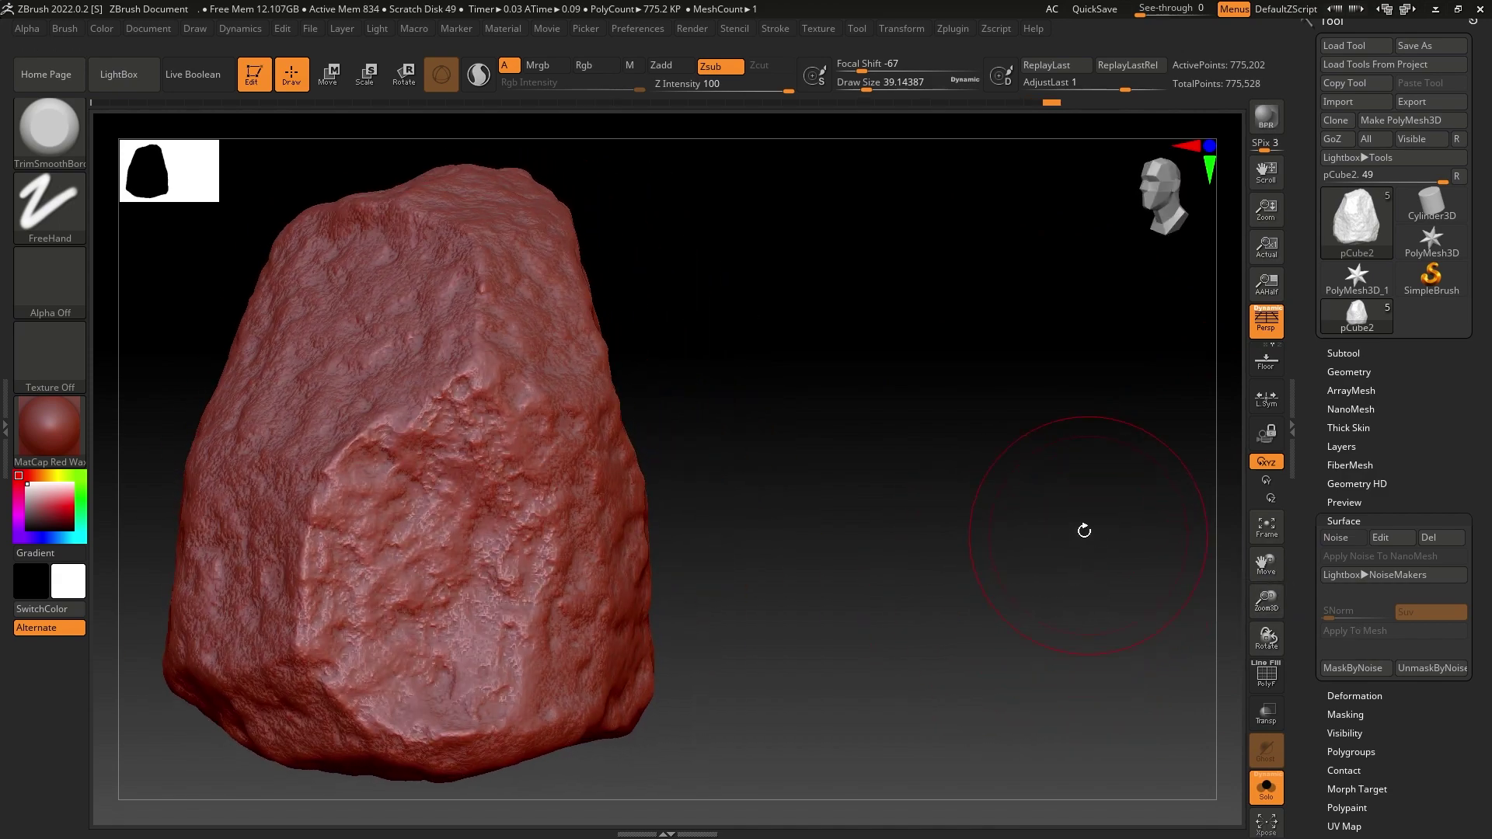
pyautogui.click(1351, 371)
pyautogui.moveTo(1020, 554)
pyautogui.mouseDown()
pyautogui.moveTo(1006, 509)
pyautogui.moveTo(949, 533)
pyautogui.moveTo(1019, 543)
pyautogui.moveTo(1024, 566)
pyautogui.moveTo(1094, 521)
pyautogui.mouseUp()
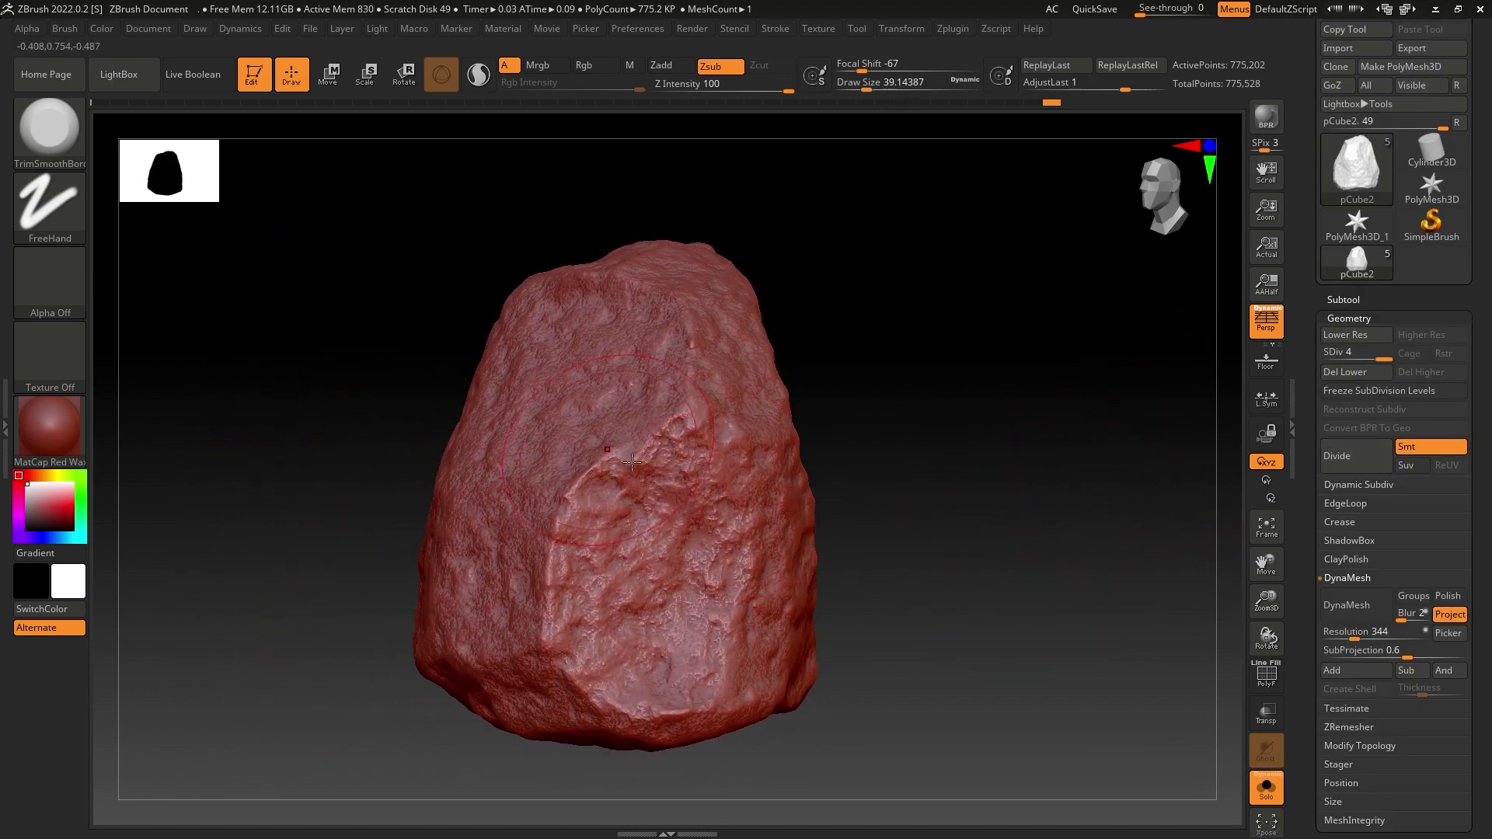
# Trim smooth flat patches into the noisy surface on the stone's front and side faces.
pyautogui.moveTo(647, 497); pyautogui.dragTo(667, 492)
pyautogui.moveTo(689, 646); pyautogui.dragTo(686, 639)
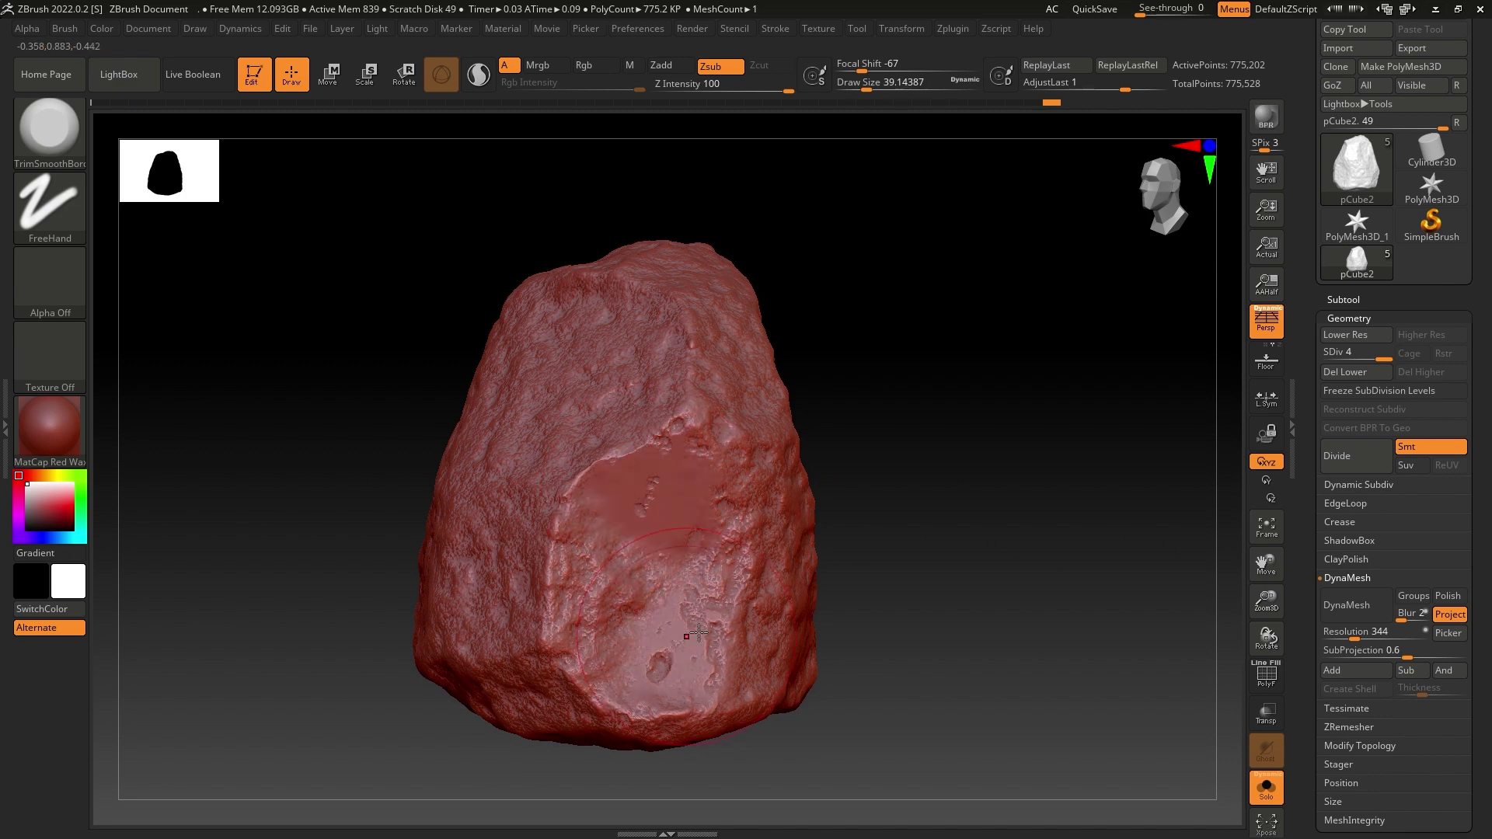
pyautogui.moveTo(932, 483)
pyautogui.mouseDown()
pyautogui.moveTo(848, 505)
pyautogui.moveTo(851, 555)
pyautogui.mouseUp()
pyautogui.moveTo(988, 420); pyautogui.dragTo(986, 437)
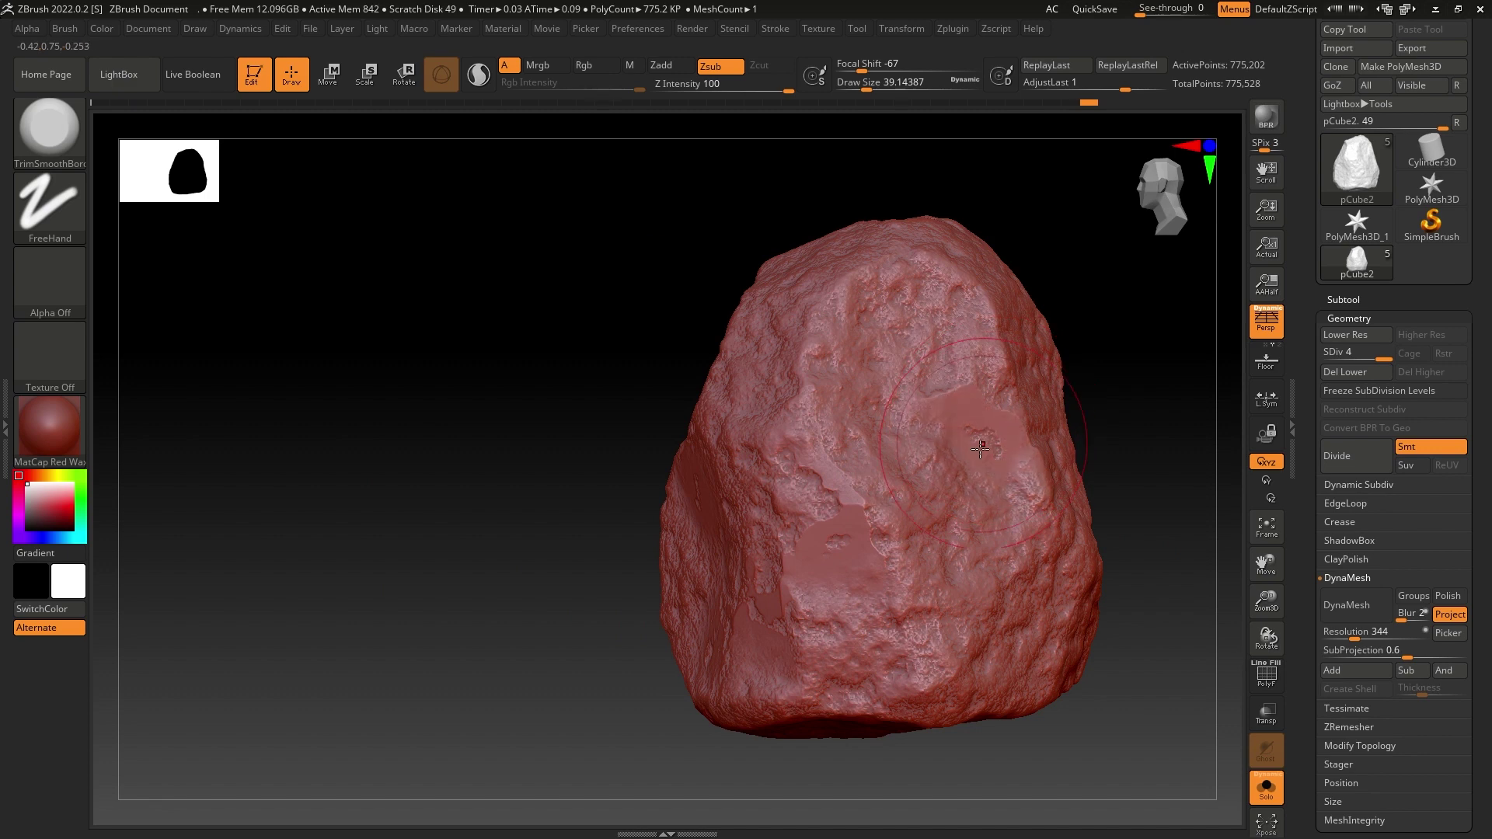
pyautogui.moveTo(906, 333)
pyautogui.mouseDown()
pyautogui.moveTo(855, 327)
pyautogui.moveTo(852, 389)
pyautogui.moveTo(770, 381)
pyautogui.mouseUp()
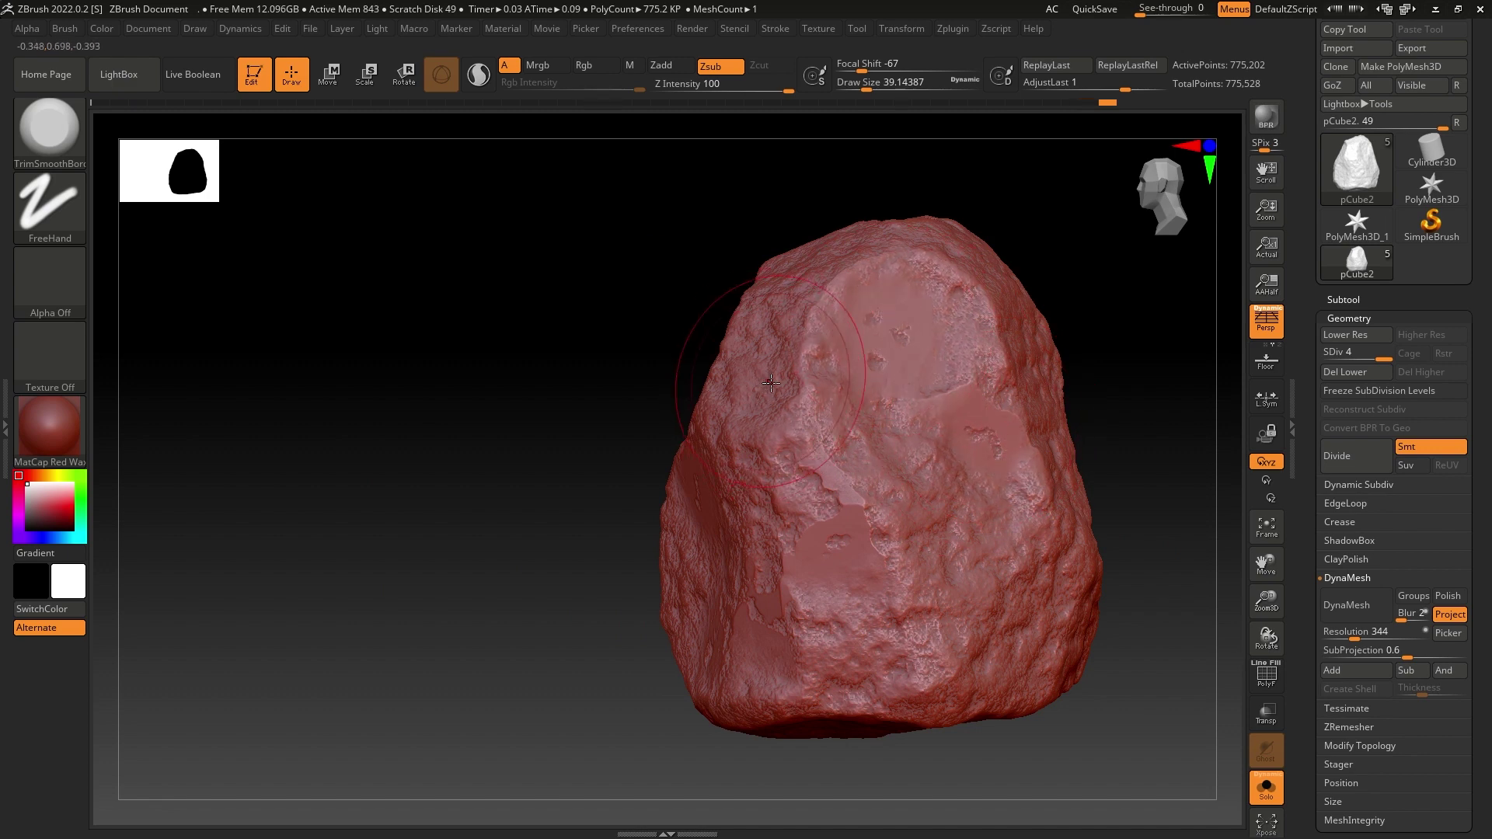
# Lower the Z Intensity to 54 and the Draw Size to about 27, and switch to the TrimDynamic brush.
pyautogui.moveTo(788, 87); pyautogui.dragTo(751, 86)
pyautogui.moveTo(869, 84); pyautogui.dragTo(860, 84)
pyautogui.moveTo(639, 245)
pyautogui.mouseDown()
pyautogui.moveTo(910, 285)
pyautogui.moveTo(945, 259)
pyautogui.mouseUp()
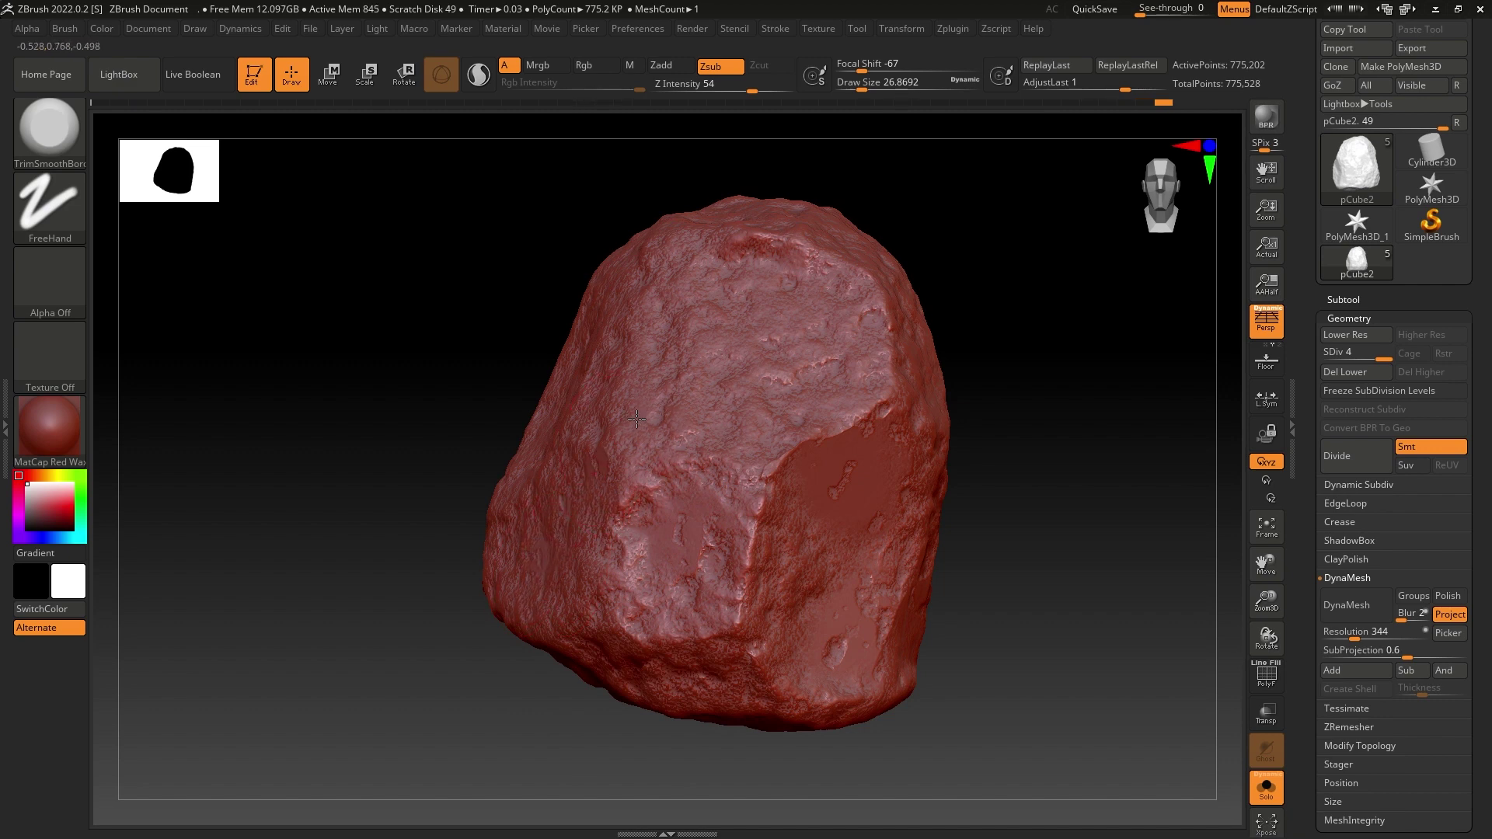
pyautogui.click(39, 151)
pyautogui.click(1189, 625)
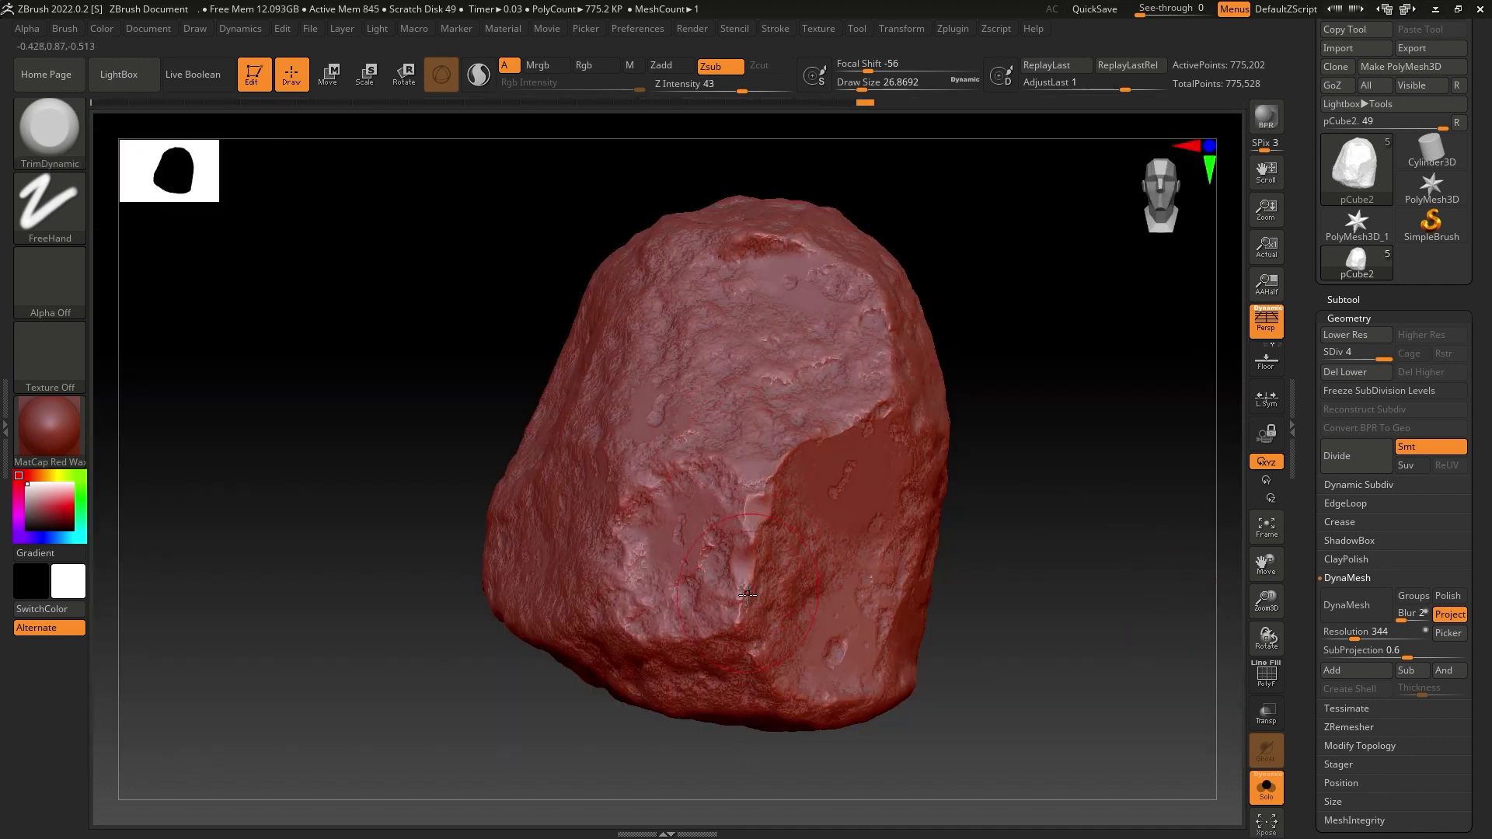
# Trim flat patches into the noisy surface on the stone's front and side faces with TrimDynamic.
pyautogui.moveTo(1051, 470); pyautogui.dragTo(688, 497)
pyautogui.moveTo(551, 529); pyautogui.dragTo(688, 506)
pyautogui.moveTo(800, 520)
pyautogui.mouseDown()
pyautogui.moveTo(890, 607)
pyautogui.moveTo(863, 622)
pyautogui.moveTo(843, 696)
pyautogui.mouseUp()
pyautogui.moveTo(987, 712); pyautogui.dragTo(1039, 643)
pyautogui.moveTo(960, 581); pyautogui.dragTo(956, 592)
pyautogui.moveTo(715, 631)
pyautogui.mouseDown()
pyautogui.moveTo(701, 652)
pyautogui.moveTo(762, 631)
pyautogui.mouseUp()
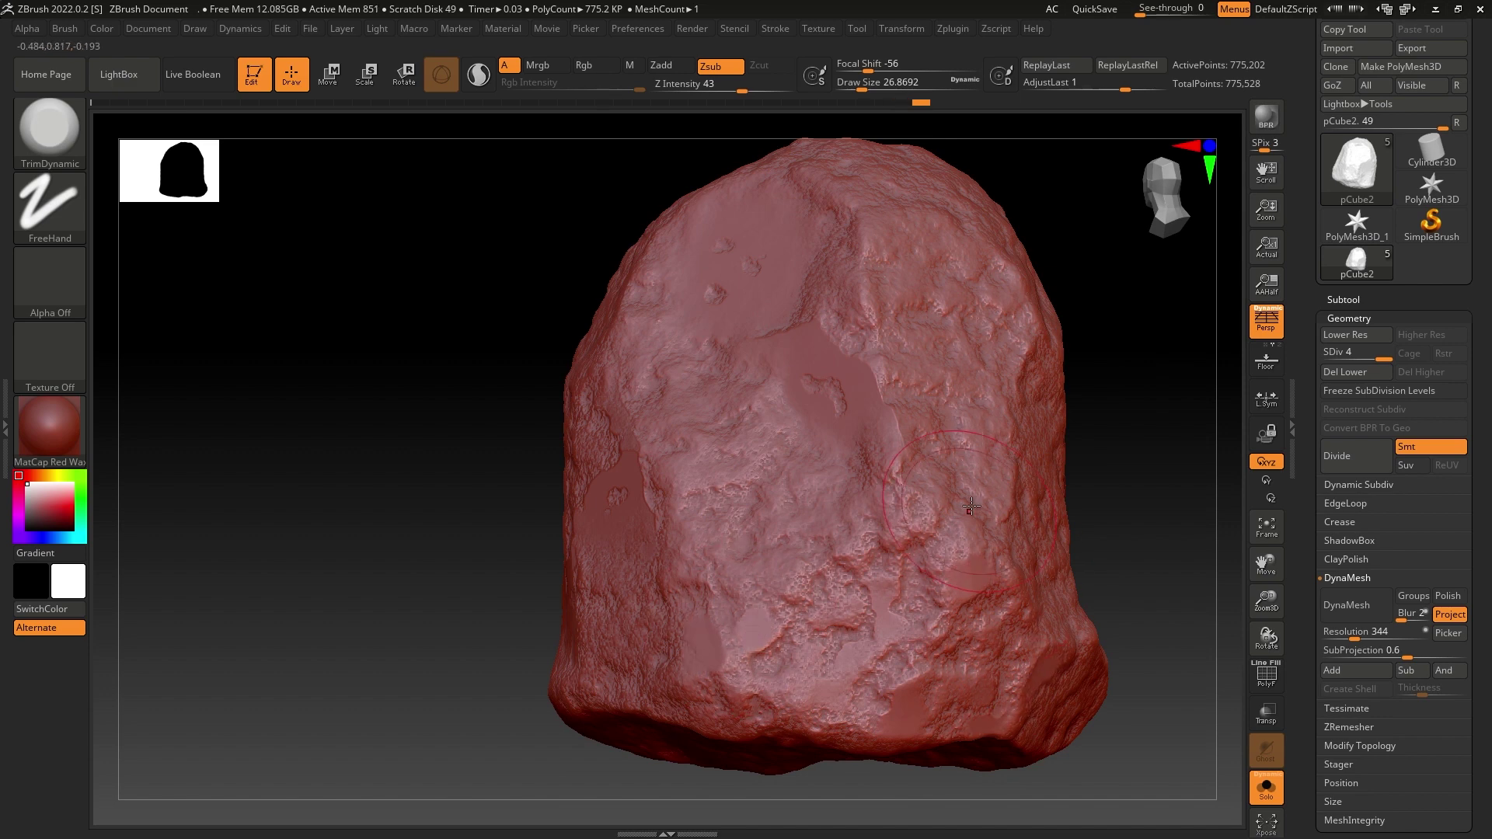
pyautogui.moveTo(1099, 433)
pyautogui.mouseDown()
pyautogui.moveTo(1159, 430)
pyautogui.moveTo(1053, 421)
pyautogui.mouseUp()
pyautogui.moveTo(769, 363)
pyautogui.mouseDown()
pyautogui.moveTo(759, 391)
pyautogui.moveTo(808, 371)
pyautogui.mouseUp()
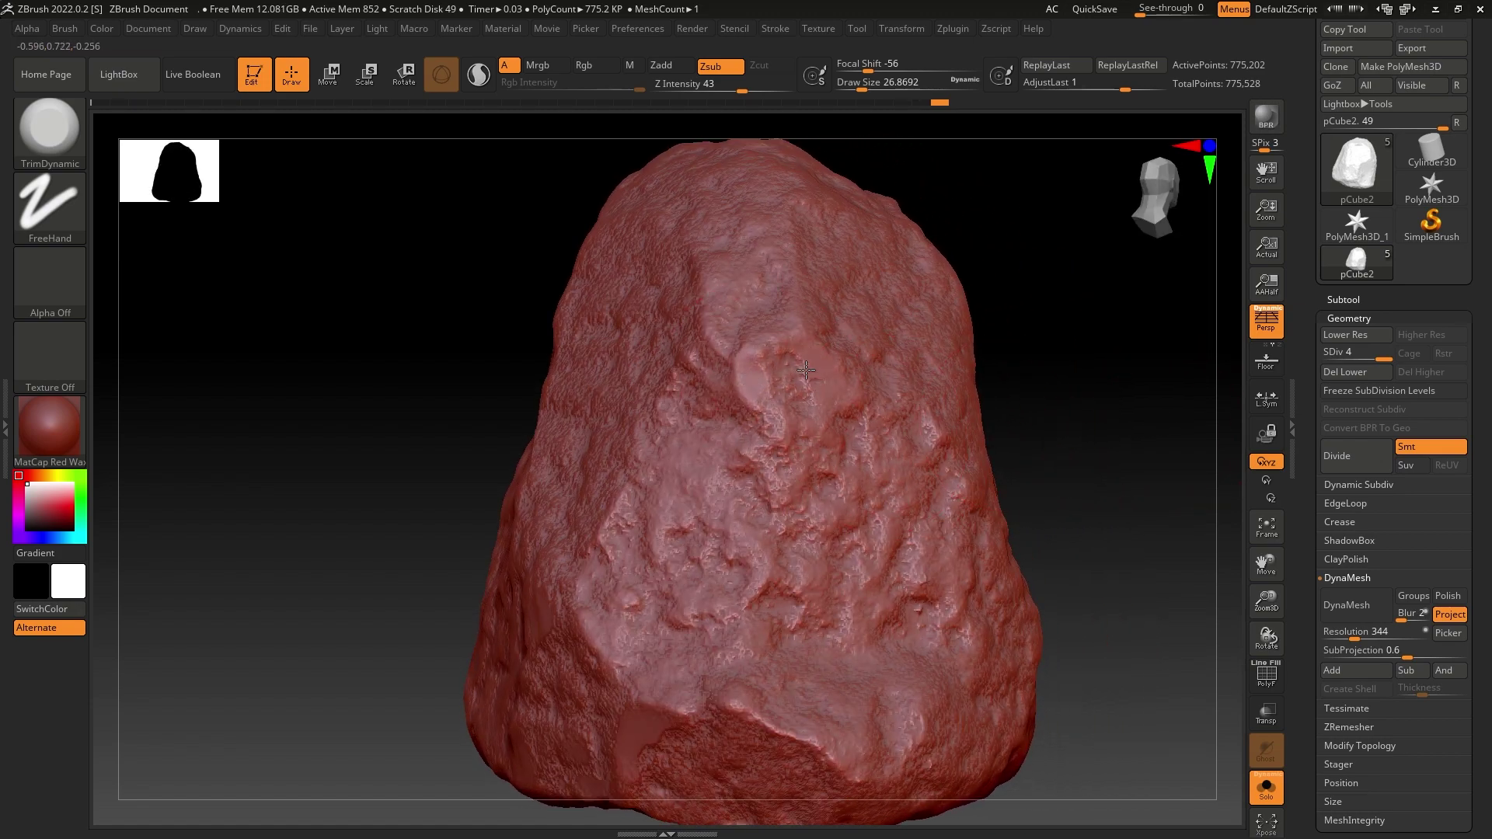
# Raise the Draw Size to about 41 and trim broader flat patches across the stone's side and front faces.
pyautogui.moveTo(859, 86); pyautogui.dragTo(868, 86)
pyautogui.moveTo(646, 326)
pyautogui.mouseDown()
pyautogui.moveTo(635, 310)
pyautogui.moveTo(700, 315)
pyautogui.mouseUp()
pyautogui.moveTo(651, 381)
pyautogui.mouseDown()
pyautogui.moveTo(642, 399)
pyautogui.moveTo(589, 385)
pyautogui.moveTo(600, 403)
pyautogui.mouseUp()
pyautogui.moveTo(326, 330)
pyautogui.mouseDown()
pyautogui.moveTo(435, 330)
pyautogui.moveTo(334, 325)
pyautogui.mouseUp()
pyautogui.moveTo(905, 441)
pyautogui.mouseDown()
pyautogui.moveTo(842, 527)
pyautogui.moveTo(792, 473)
pyautogui.mouseUp()
pyautogui.moveTo(1030, 377)
pyautogui.mouseDown()
pyautogui.moveTo(984, 346)
pyautogui.moveTo(961, 295)
pyautogui.mouseUp()
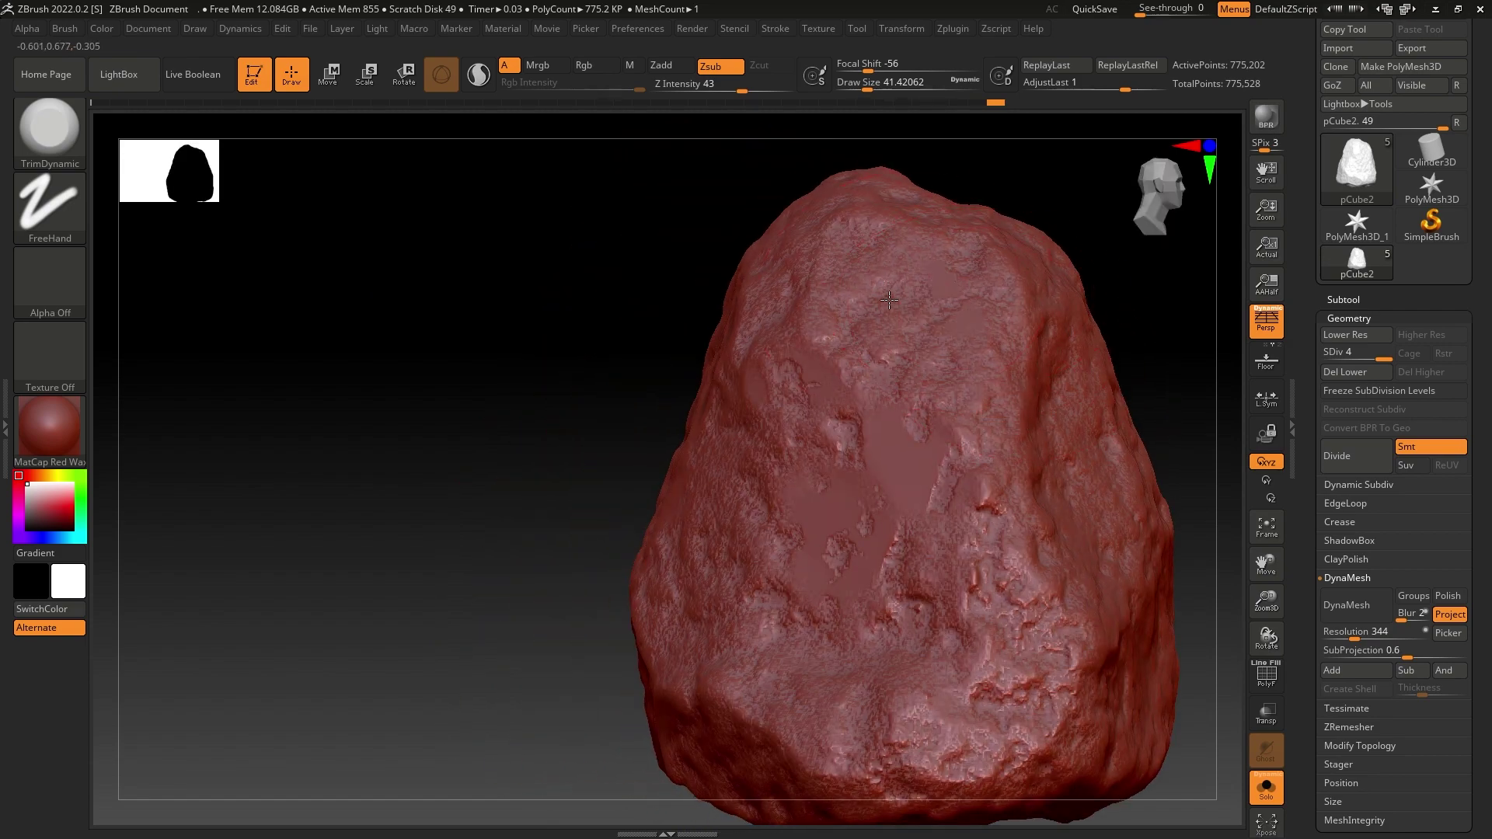
pyautogui.keyDown('alt'); pyautogui.moveTo(466, 394); pyautogui.dragTo(326, 334); pyautogui.keyUp('alt')
pyautogui.moveTo(890, 362); pyautogui.dragTo(744, 360, button='right')
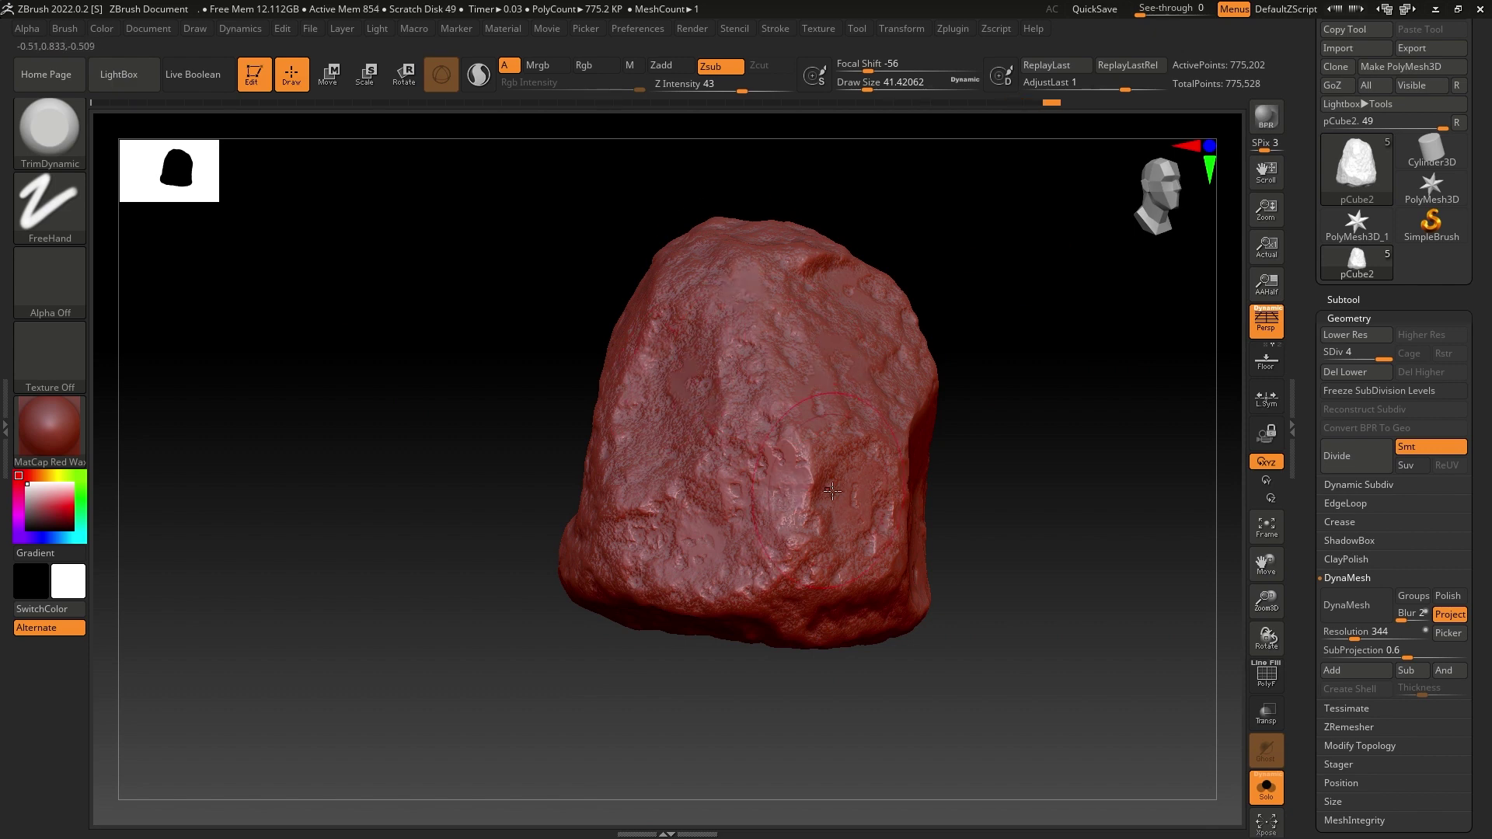
pyautogui.moveTo(926, 469); pyautogui.dragTo(848, 357, button='right')
pyautogui.moveTo(1139, 508); pyautogui.dragTo(1023, 412, button='right')
# Load the MalletFast brush from the Mallet folder of the LightBox brush library.
pyautogui.click(119, 74)
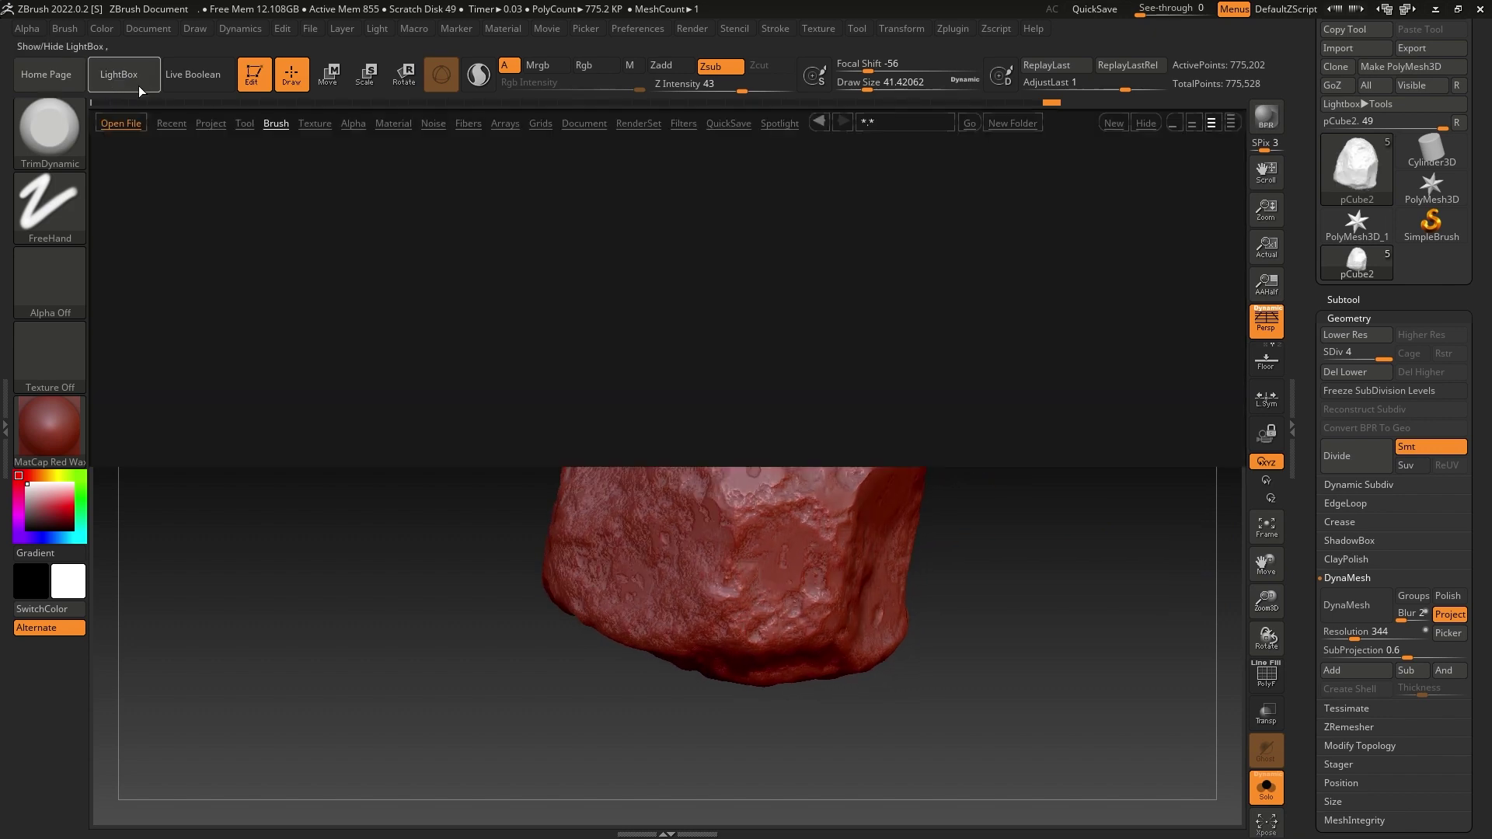
pyautogui.click(274, 124)
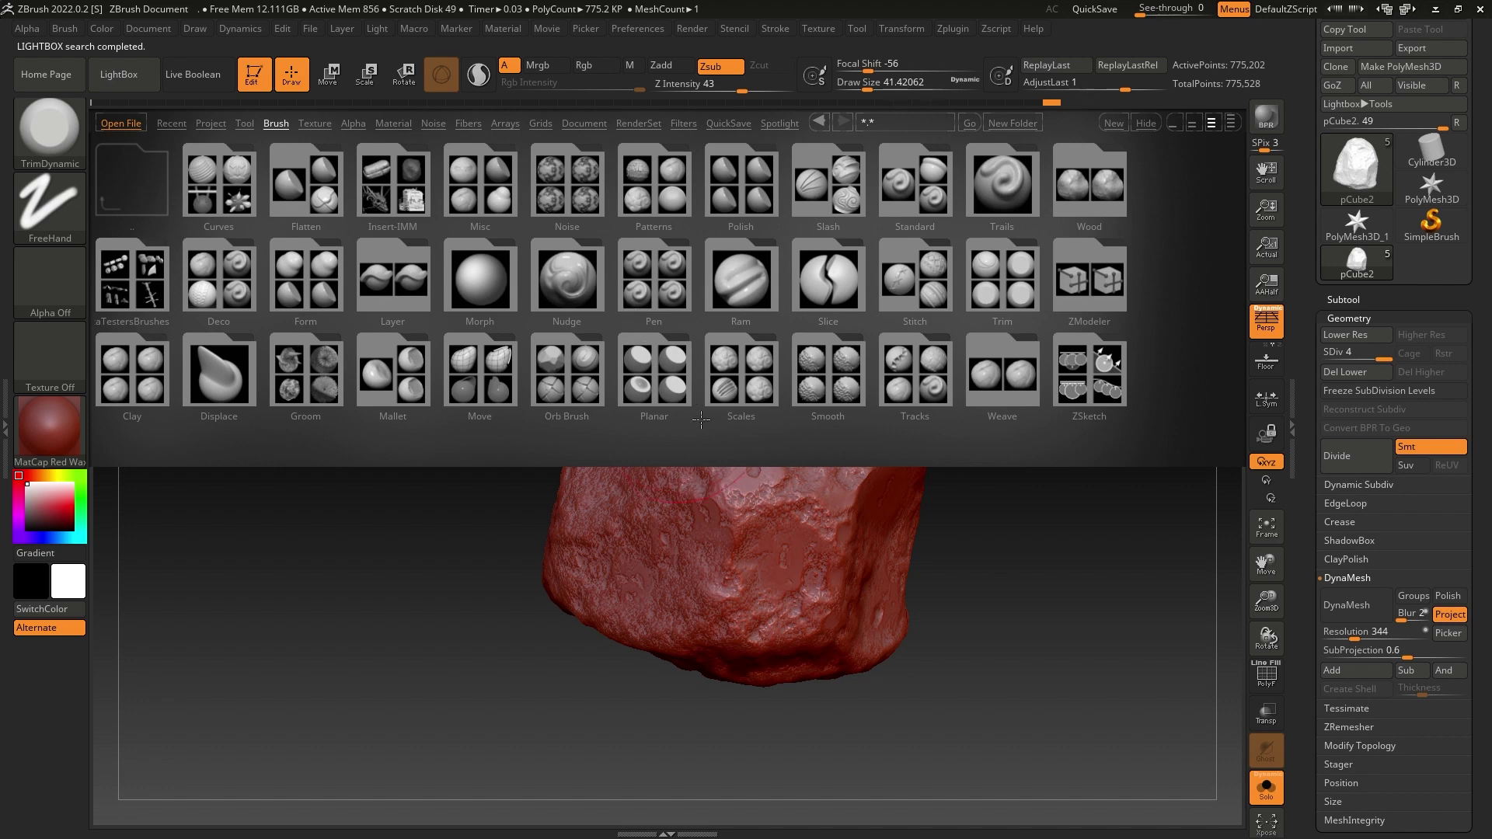
pyautogui.doubleClick(415, 374)
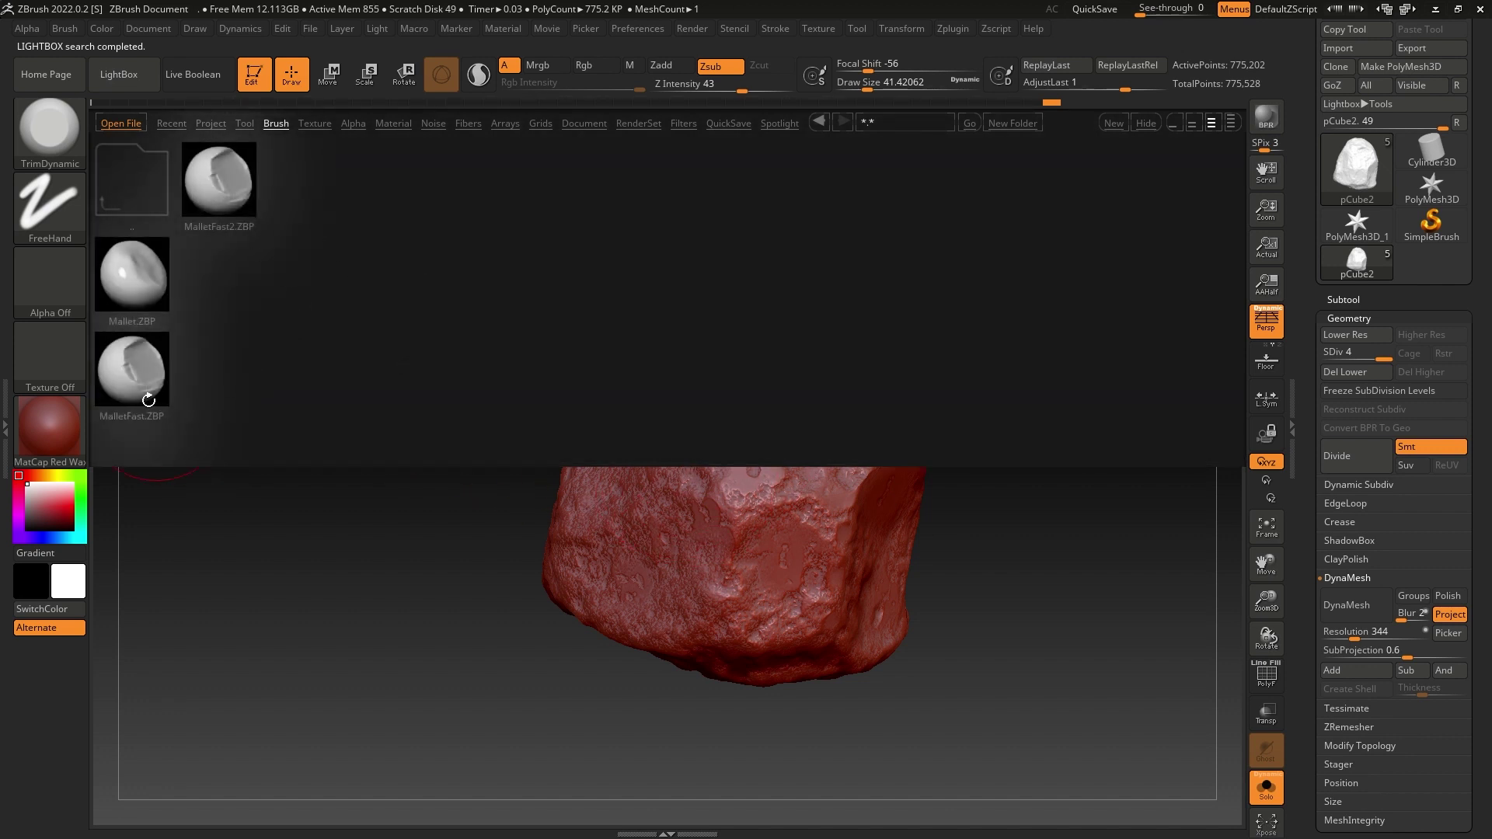
pyautogui.doubleClick(133, 373)
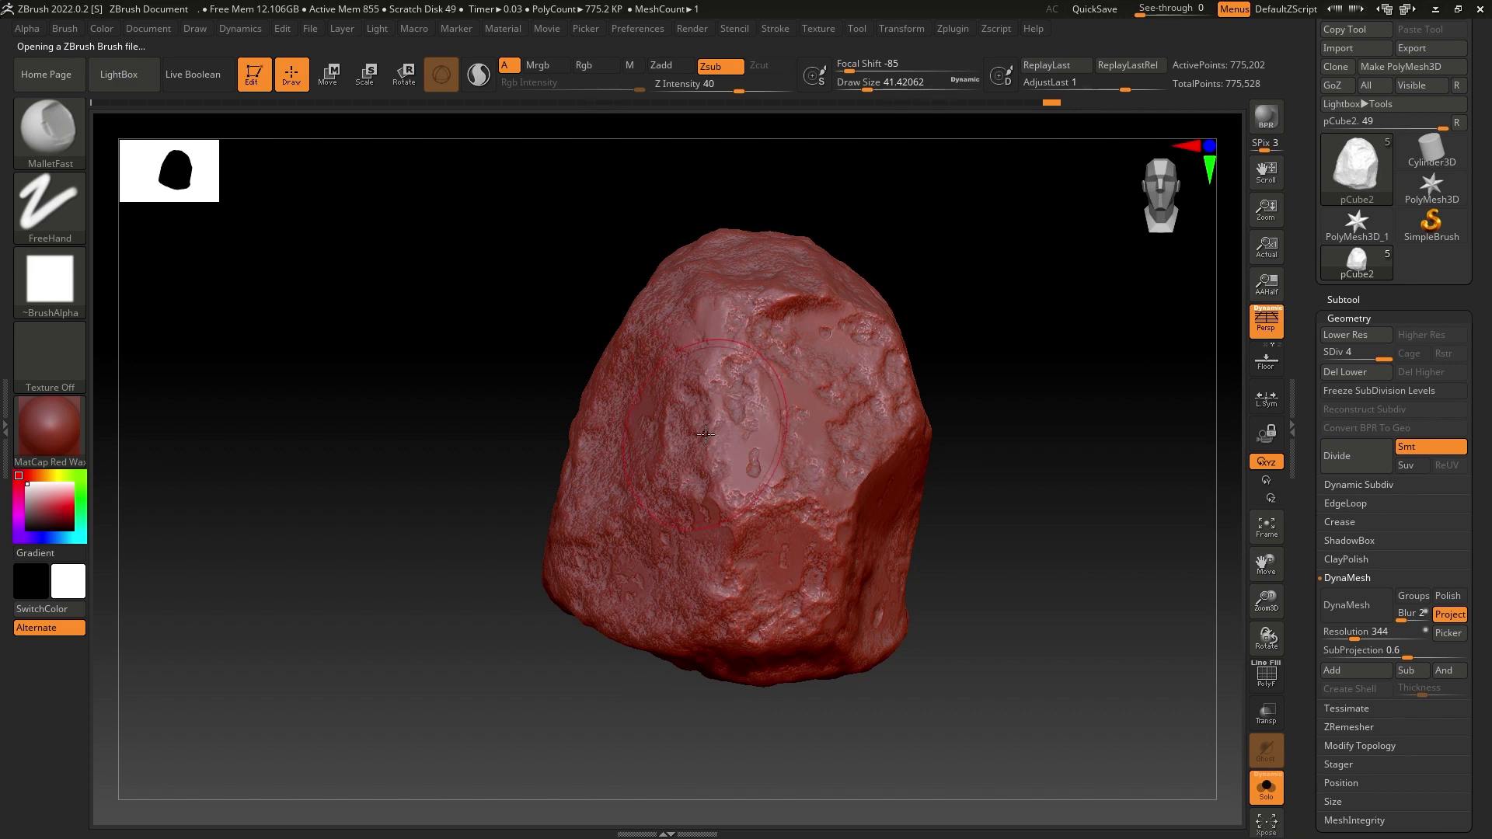
# Chip angular facets into the middle of the stone's front face with the MalletFast brush.
pyautogui.moveTo(717, 435)
pyautogui.mouseDown()
pyautogui.moveTo(730, 490)
pyautogui.moveTo(758, 515)
pyautogui.moveTo(768, 501)
pyautogui.moveTo(703, 506)
pyautogui.moveTo(770, 487)
pyautogui.moveTo(815, 529)
pyautogui.mouseUp()
pyautogui.moveTo(667, 412)
pyautogui.mouseDown()
pyautogui.moveTo(652, 427)
pyautogui.moveTo(688, 439)
pyautogui.mouseUp()
pyautogui.moveTo(672, 464); pyautogui.dragTo(700, 413)
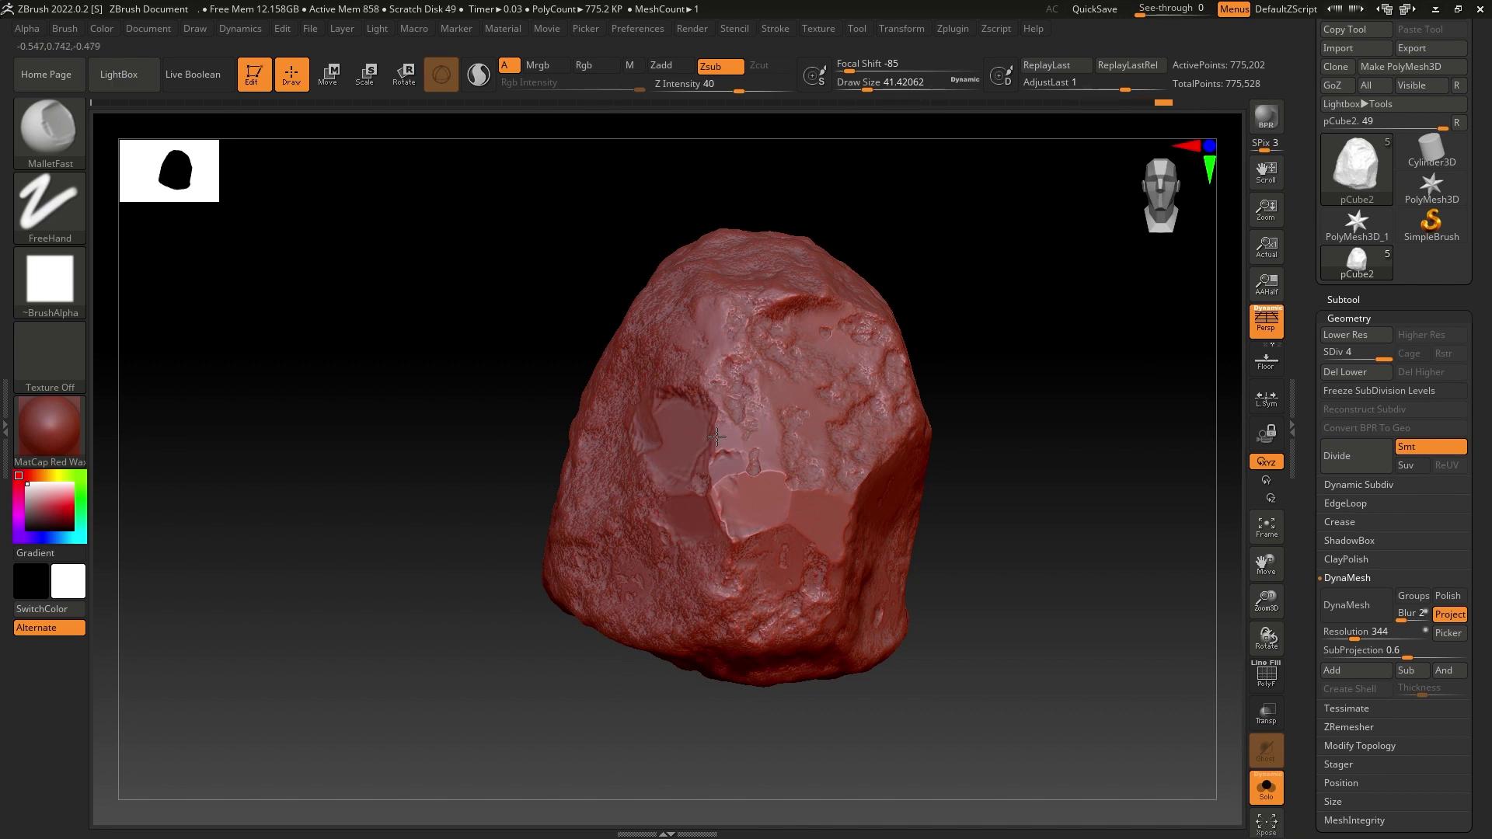
# Set the Draw Size to about 27 and Focal Shift to -67, and chip smaller facets into the front face and a recess into the side.
pyautogui.moveTo(868, 86); pyautogui.dragTo(861, 71)
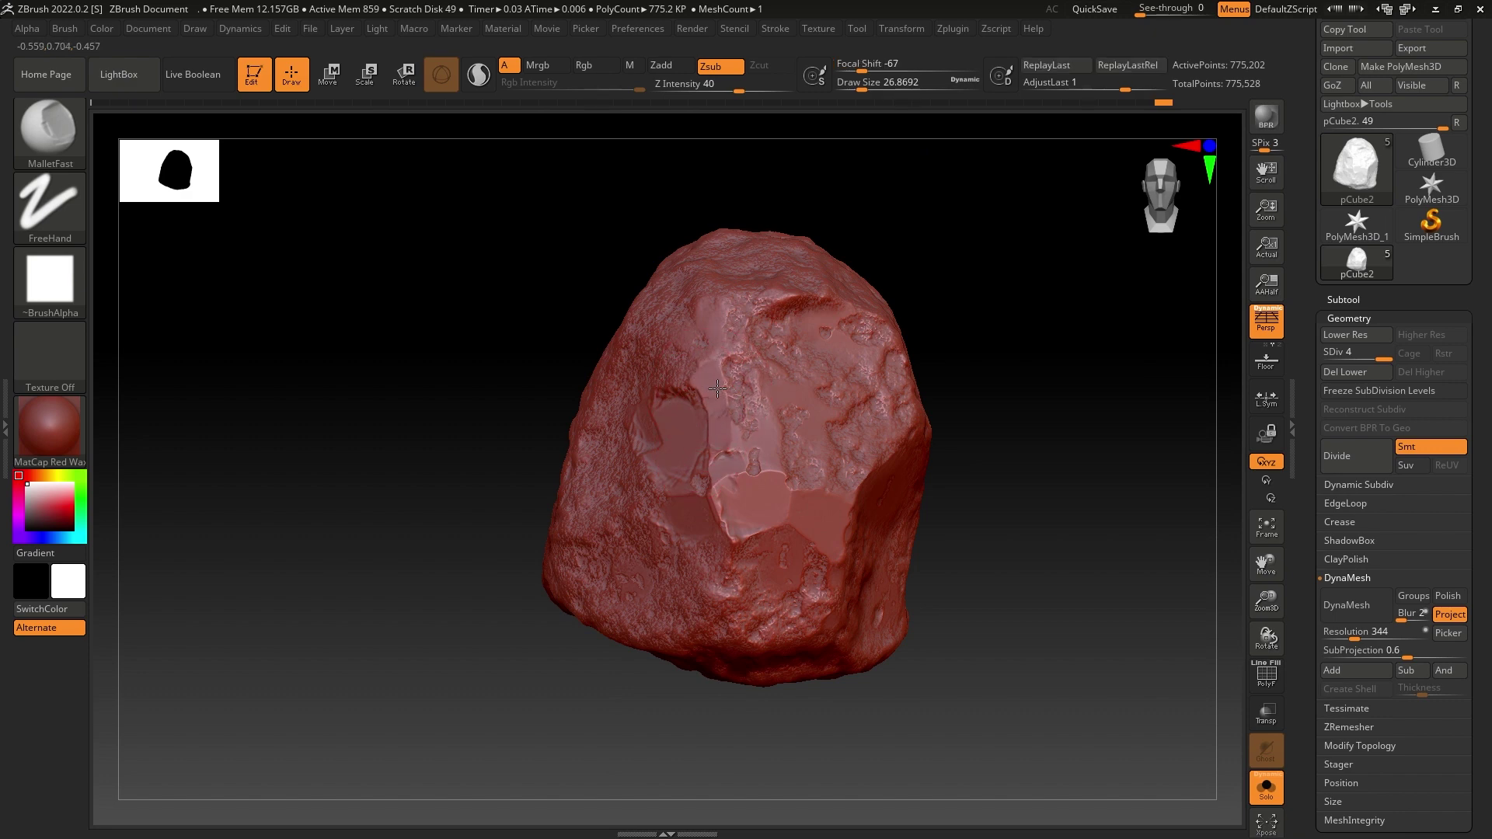
pyautogui.moveTo(736, 375)
pyautogui.mouseDown()
pyautogui.moveTo(777, 364)
pyautogui.moveTo(770, 400)
pyautogui.moveTo(816, 392)
pyautogui.moveTo(801, 428)
pyautogui.moveTo(777, 408)
pyautogui.moveTo(838, 414)
pyautogui.moveTo(687, 369)
pyautogui.moveTo(774, 379)
pyautogui.mouseUp()
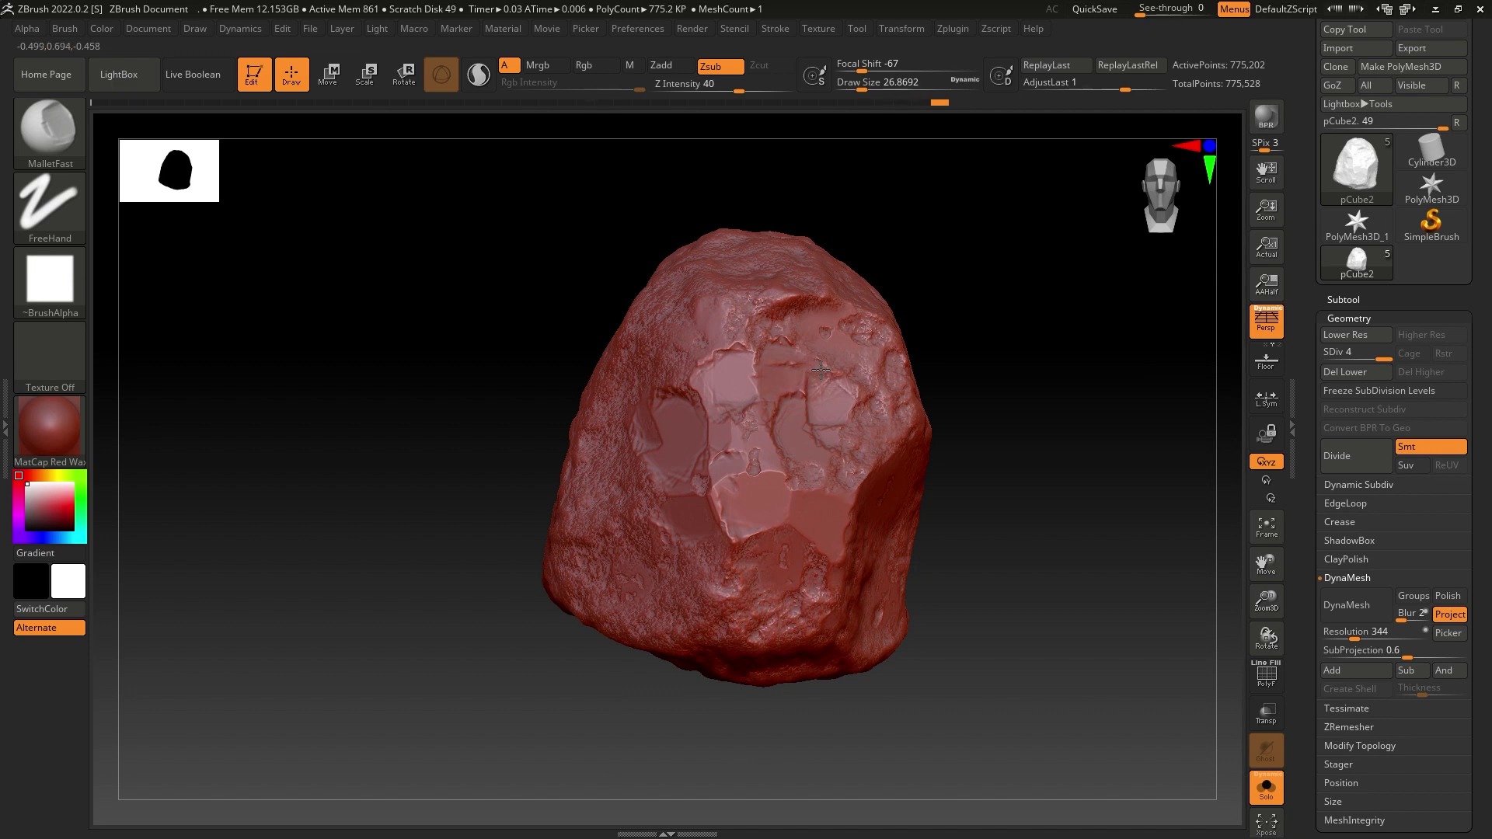
pyautogui.moveTo(830, 380)
pyautogui.mouseDown()
pyautogui.moveTo(833, 418)
pyautogui.moveTo(844, 404)
pyautogui.moveTo(875, 432)
pyautogui.moveTo(887, 373)
pyautogui.moveTo(1003, 313)
pyautogui.moveTo(979, 303)
pyautogui.moveTo(996, 323)
pyautogui.moveTo(956, 353)
pyautogui.moveTo(967, 423)
pyautogui.moveTo(816, 450)
pyautogui.moveTo(855, 478)
pyautogui.moveTo(870, 517)
pyautogui.moveTo(808, 506)
pyautogui.moveTo(863, 466)
pyautogui.moveTo(874, 501)
pyautogui.moveTo(800, 497)
pyautogui.moveTo(863, 515)
pyautogui.moveTo(863, 490)
pyautogui.moveTo(886, 545)
pyautogui.moveTo(832, 576)
pyautogui.moveTo(882, 522)
pyautogui.mouseUp()
pyautogui.moveTo(1010, 456)
pyautogui.mouseDown()
pyautogui.moveTo(936, 422)
pyautogui.moveTo(987, 477)
pyautogui.mouseUp()
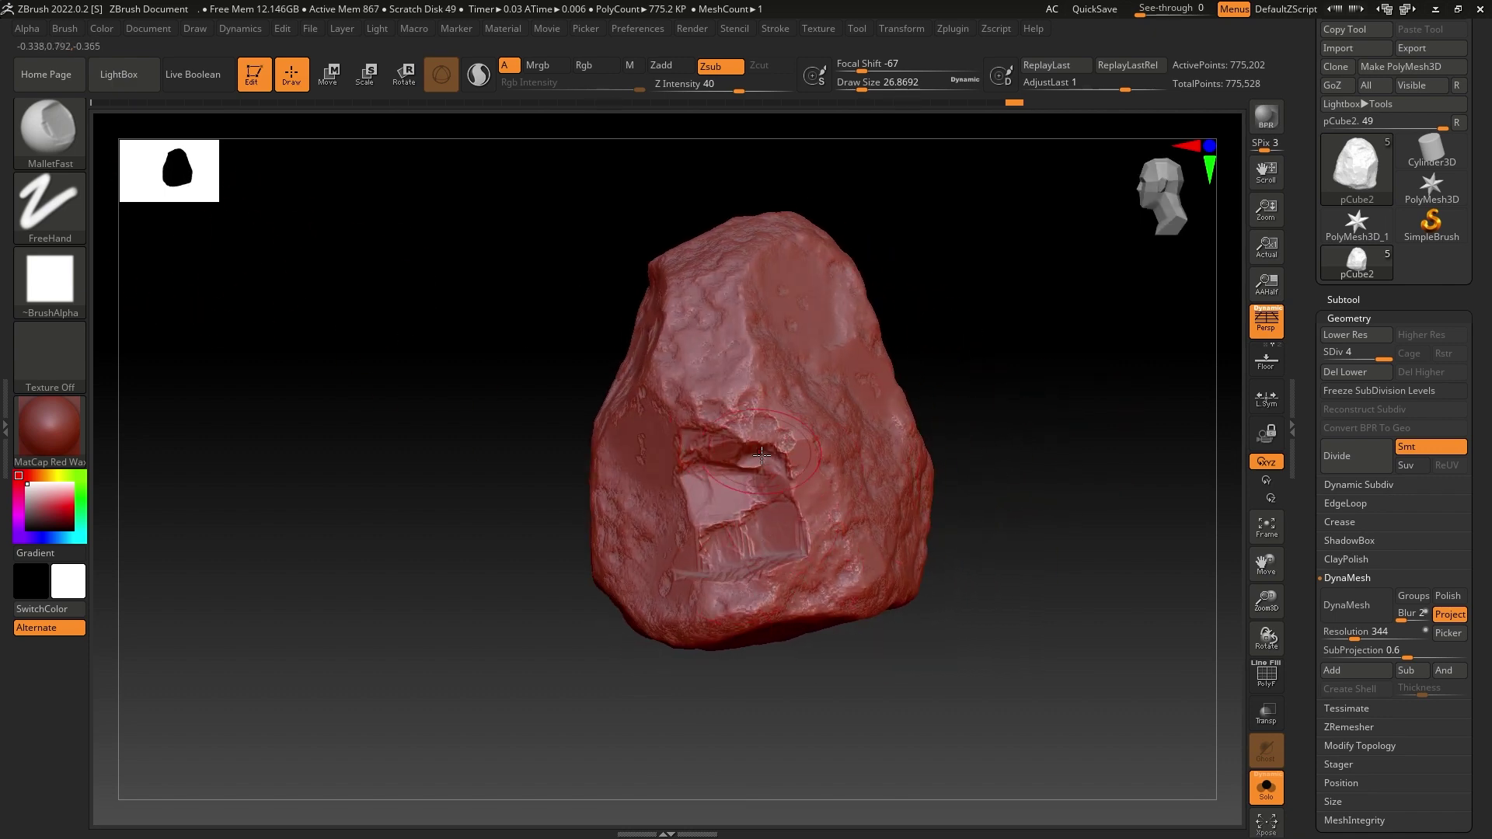
# Switch to the TrimDynamic brush and soften the mallet cuts in the side recess and on the front face.
pyautogui.click(45, 134)
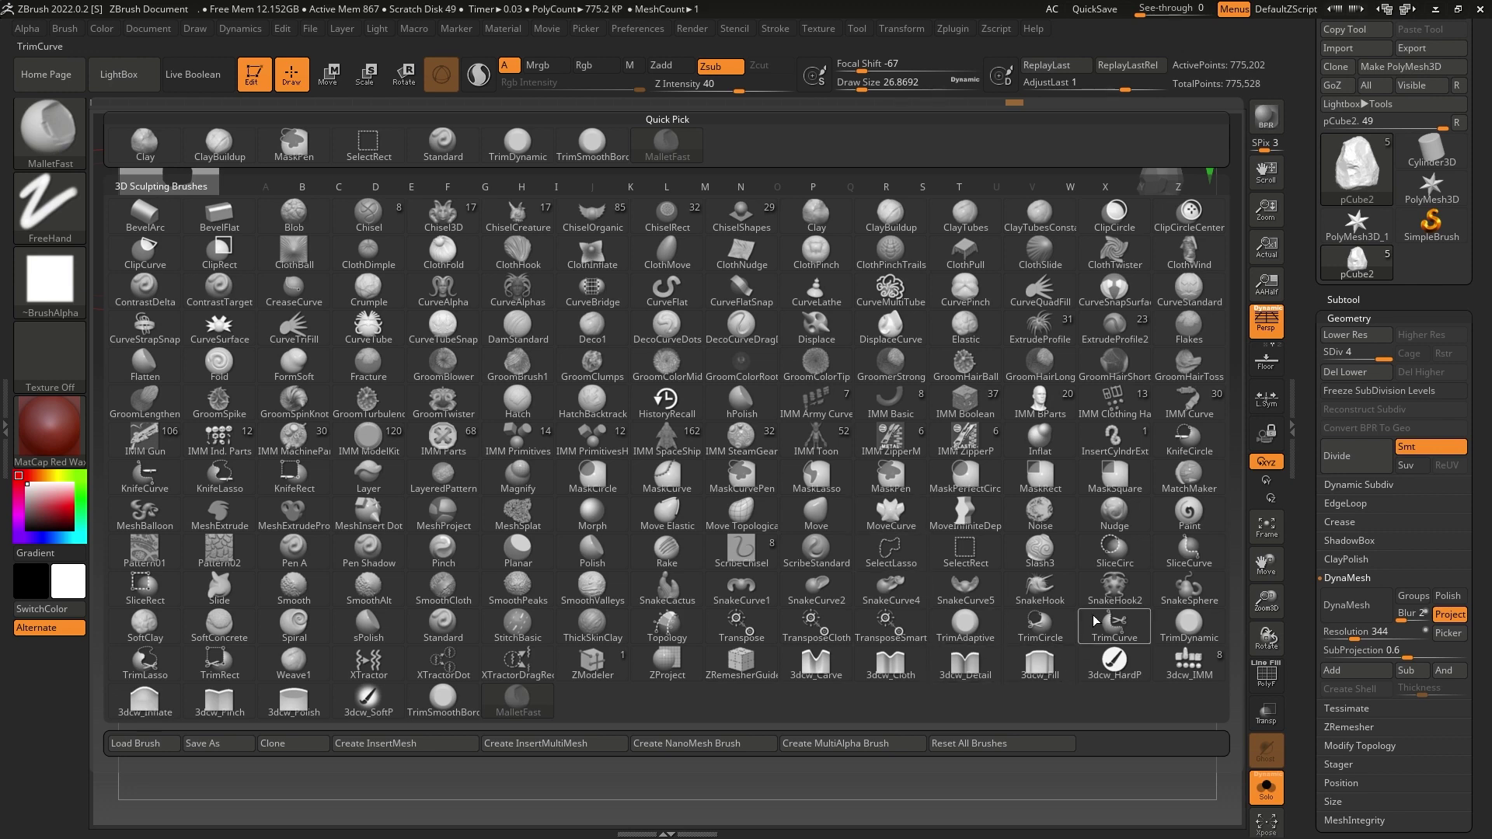
pyautogui.click(1191, 627)
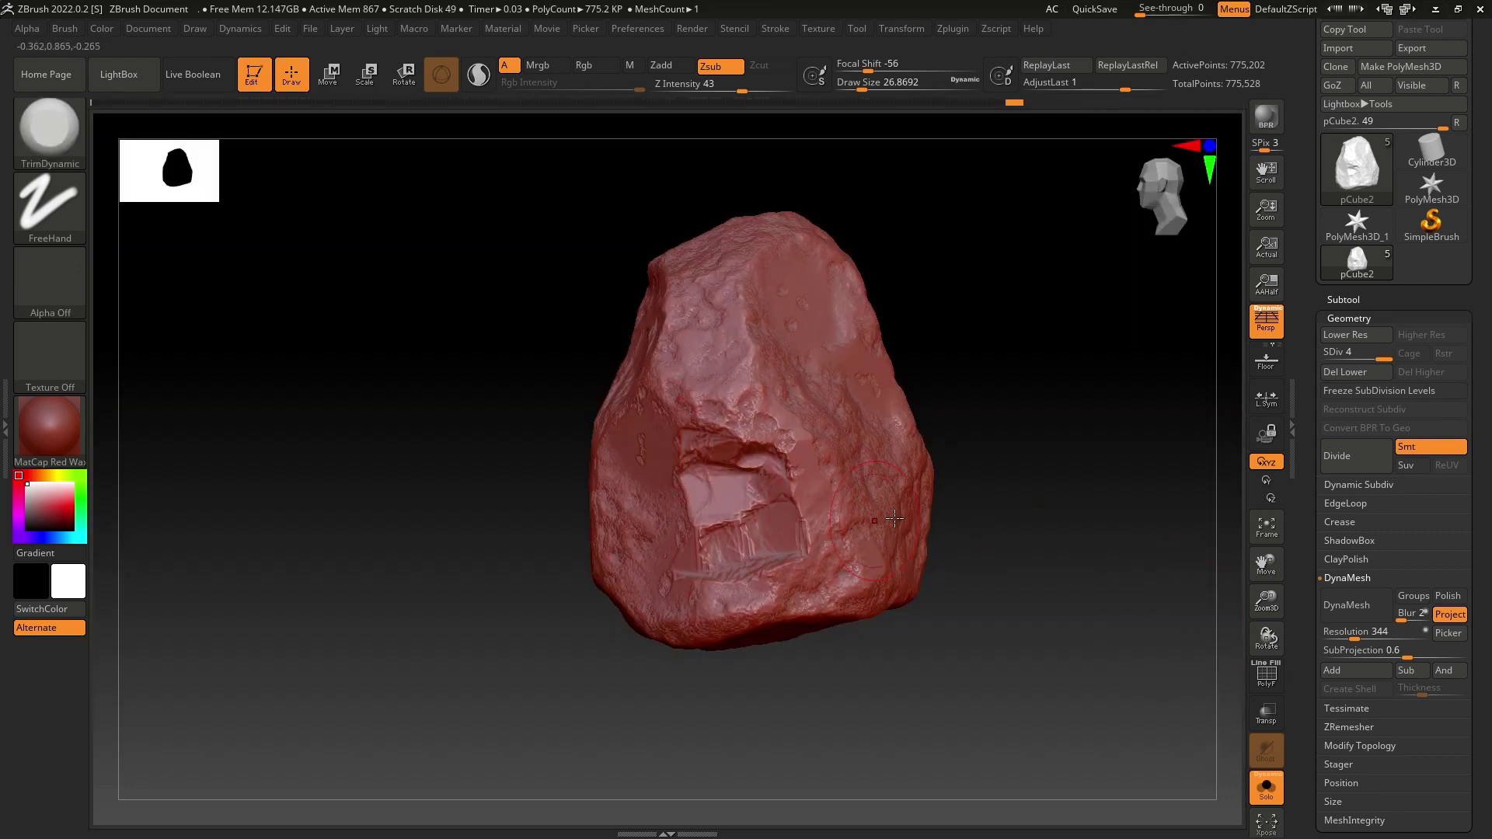
pyautogui.moveTo(1020, 484); pyautogui.dragTo(1006, 484)
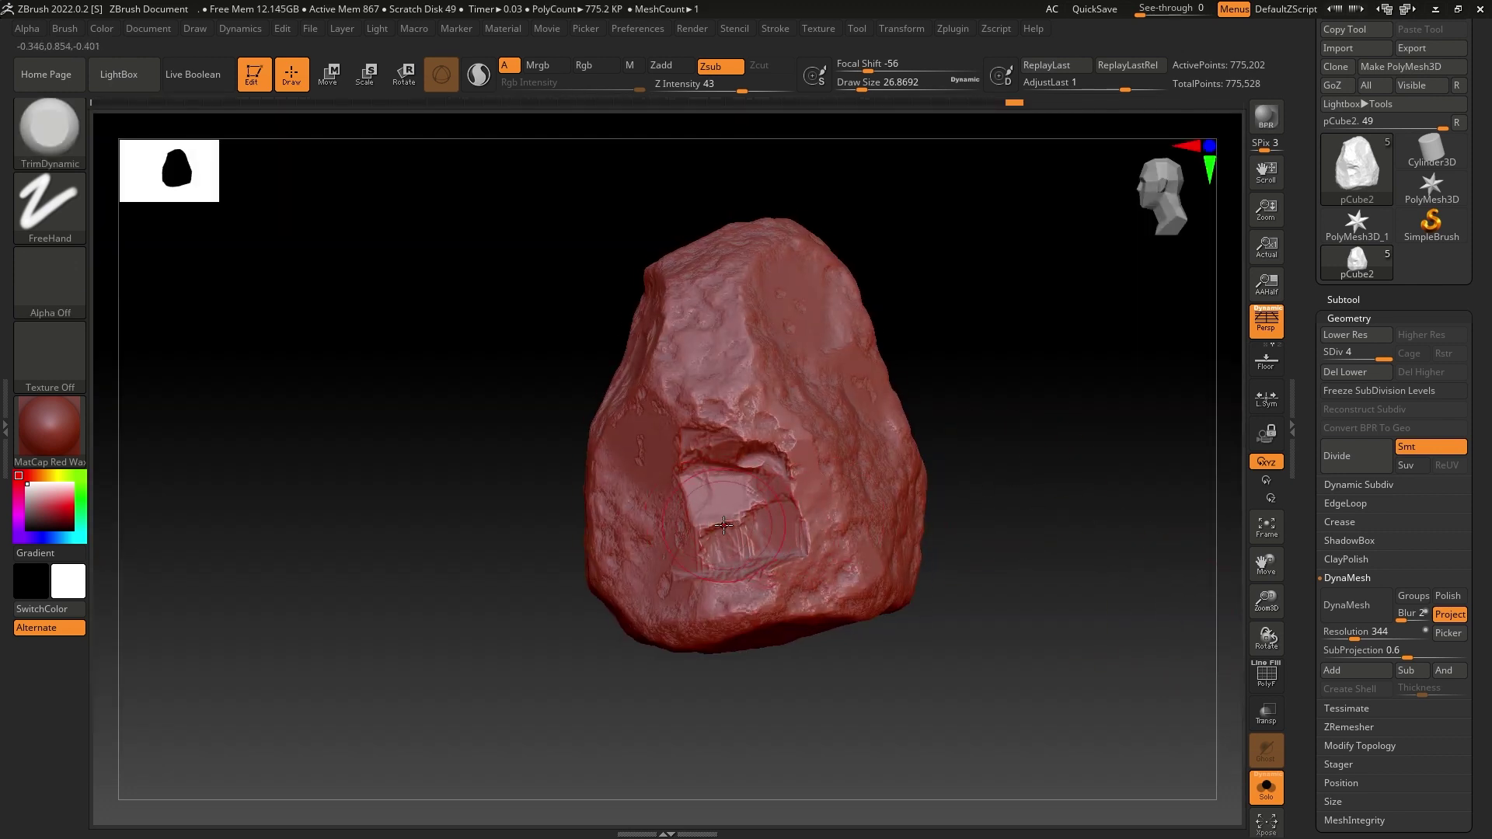
pyautogui.moveTo(768, 511)
pyautogui.mouseDown()
pyautogui.moveTo(734, 501)
pyautogui.moveTo(748, 525)
pyautogui.moveTo(783, 495)
pyautogui.moveTo(717, 451)
pyautogui.mouseUp()
pyautogui.moveTo(940, 457); pyautogui.dragTo(802, 349)
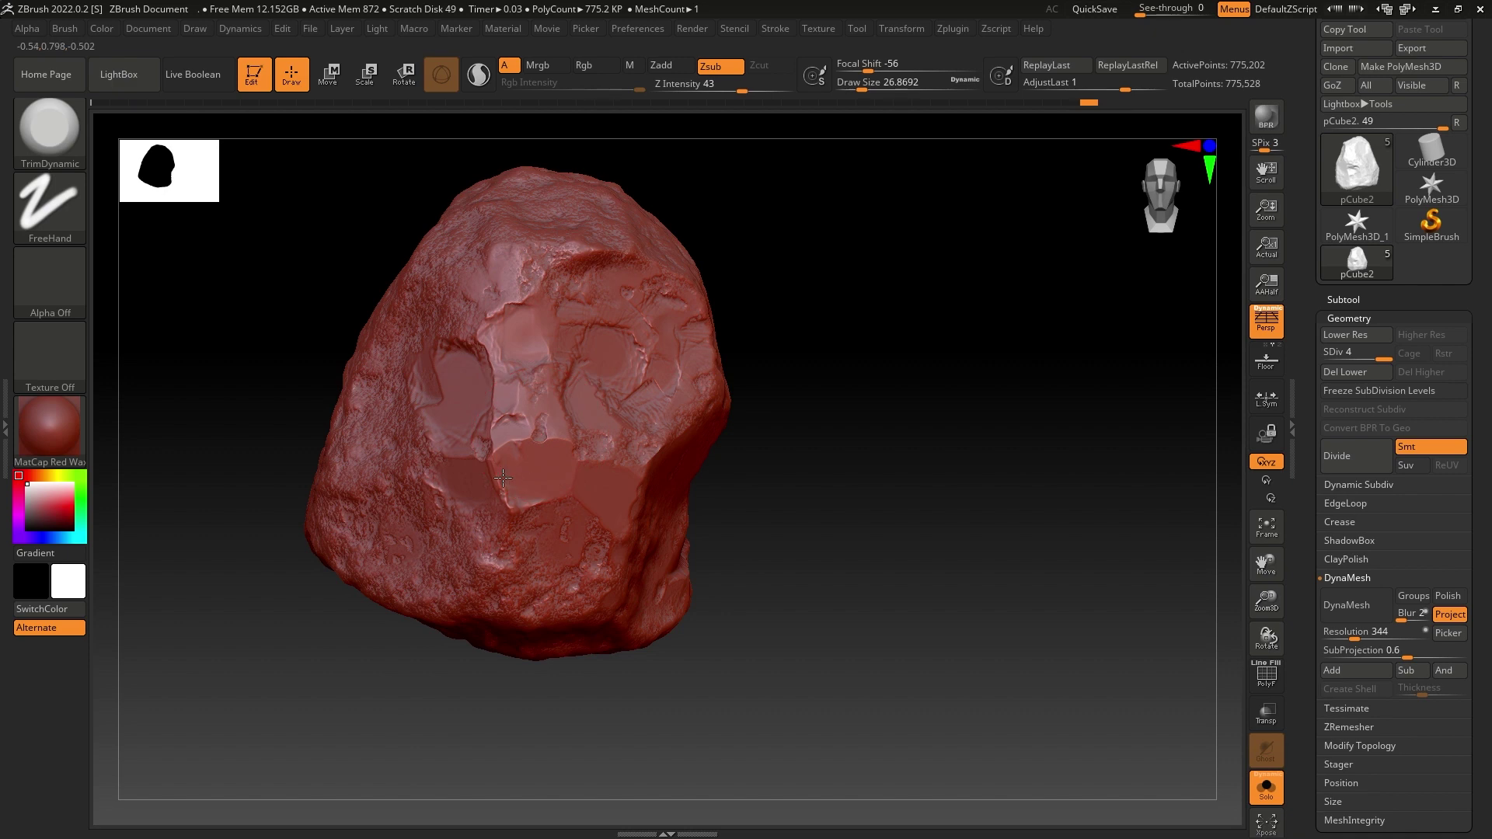
pyautogui.moveTo(682, 392); pyautogui.dragTo(545, 358)
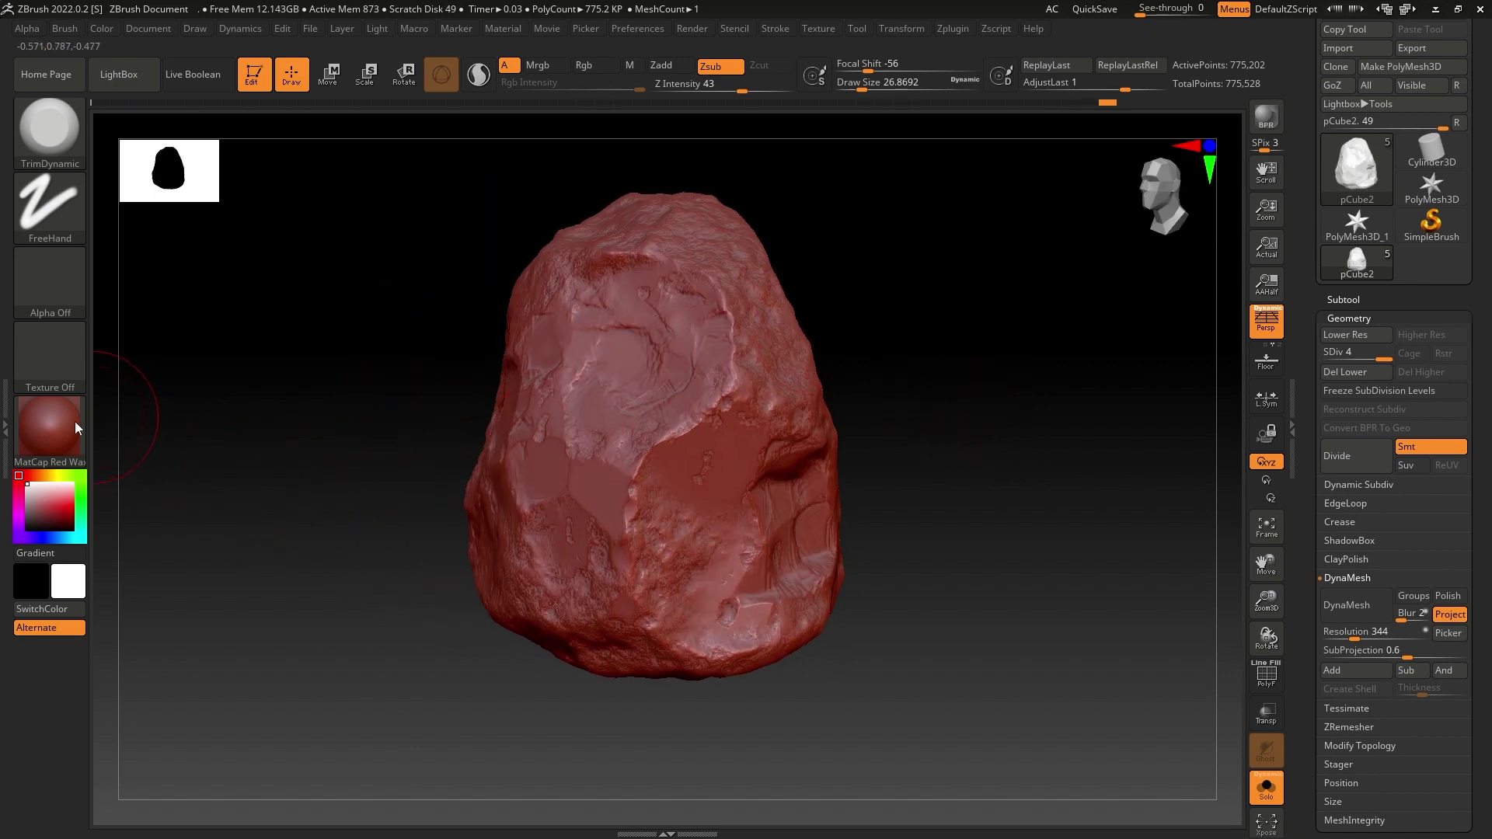
# Change the stone's material to the white MatCap and smooth out the stepped mallet cuts inside the side recess.
pyautogui.click(49, 426)
pyautogui.click(516, 549)
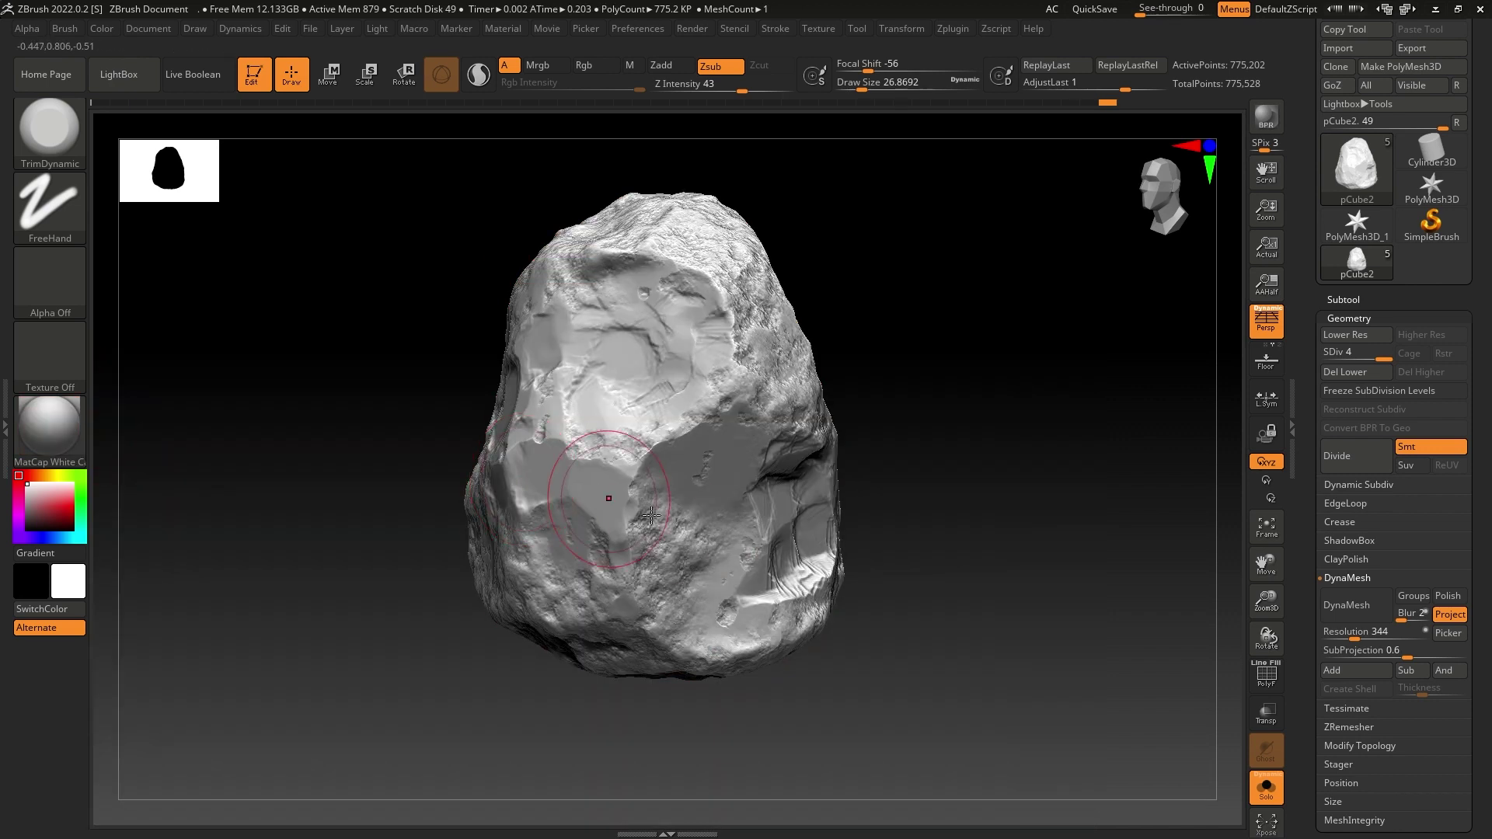
pyautogui.keyDown('shift'); pyautogui.moveTo(956, 581); pyautogui.dragTo(933, 533); pyautogui.keyUp('shift')
pyautogui.keyDown('ctrl'); pyautogui.moveTo(950, 560); pyautogui.dragTo(933, 520, button='right'); pyautogui.keyUp('ctrl')
pyautogui.moveTo(933, 520); pyautogui.dragTo(875, 527)
pyautogui.moveTo(875, 527)
pyautogui.mouseDown(button='right')
pyautogui.moveTo(859, 531)
pyautogui.moveTo(1006, 543)
pyautogui.moveTo(929, 505)
pyautogui.mouseUp(button='right')
pyautogui.moveTo(739, 506)
pyautogui.mouseDown()
pyautogui.moveTo(688, 501)
pyautogui.moveTo(760, 502)
pyautogui.moveTo(717, 446)
pyautogui.moveTo(708, 461)
pyautogui.mouseUp()
pyautogui.moveTo(699, 465)
pyautogui.mouseDown()
pyautogui.moveTo(653, 483)
pyautogui.moveTo(676, 556)
pyautogui.moveTo(719, 565)
pyautogui.moveTo(775, 536)
pyautogui.moveTo(716, 544)
pyautogui.moveTo(720, 491)
pyautogui.moveTo(668, 509)
pyautogui.moveTo(700, 536)
pyautogui.moveTo(676, 529)
pyautogui.mouseUp()
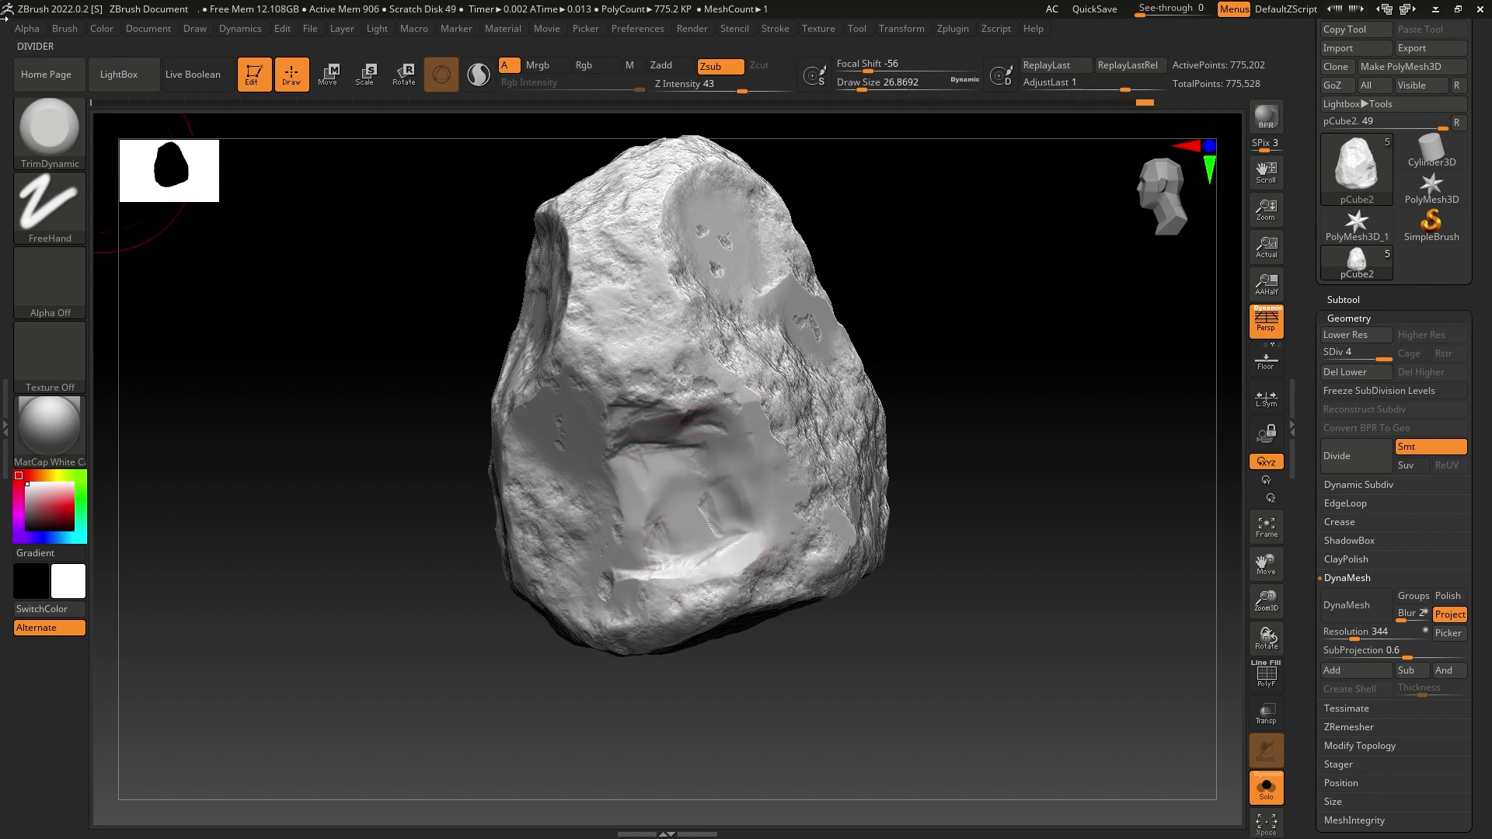
# Load the Orb_Rock_Noise brush from the Orb Brush folder of the LightBox brush library.
pyautogui.click(124, 74)
pyautogui.click(275, 123)
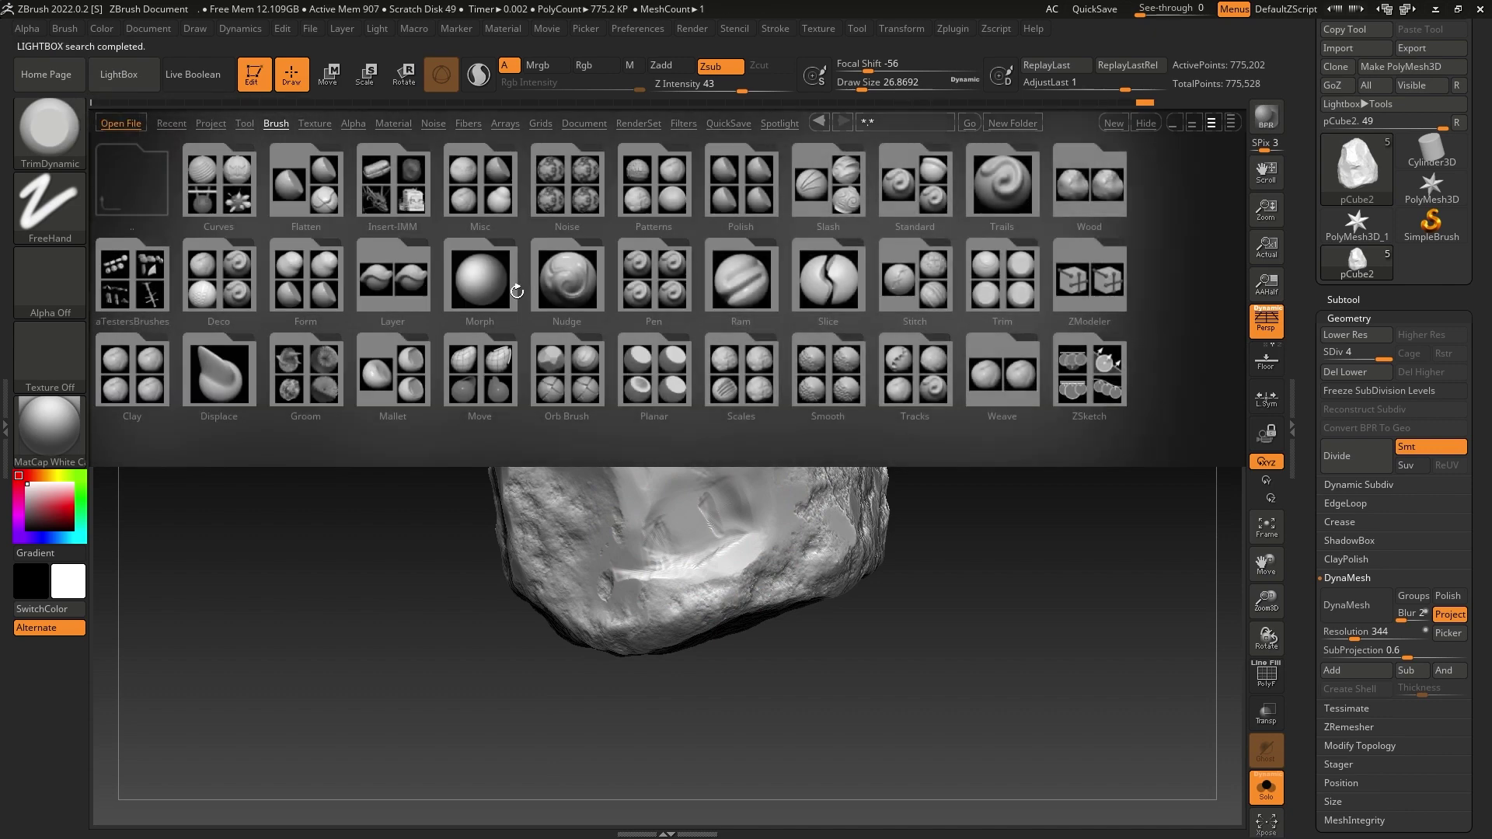
pyautogui.doubleClick(591, 396)
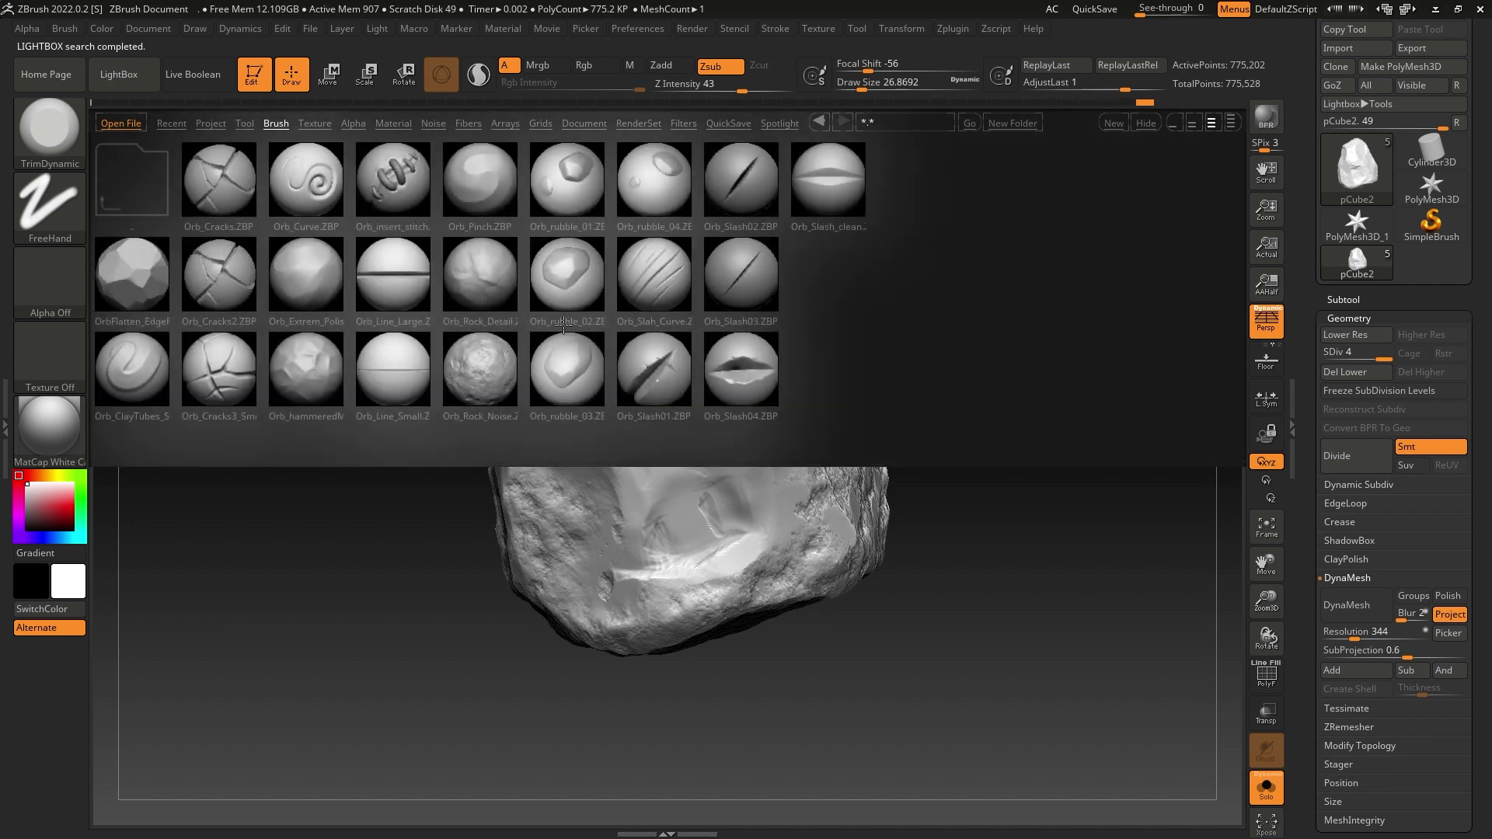
pyautogui.doubleClick(479, 371)
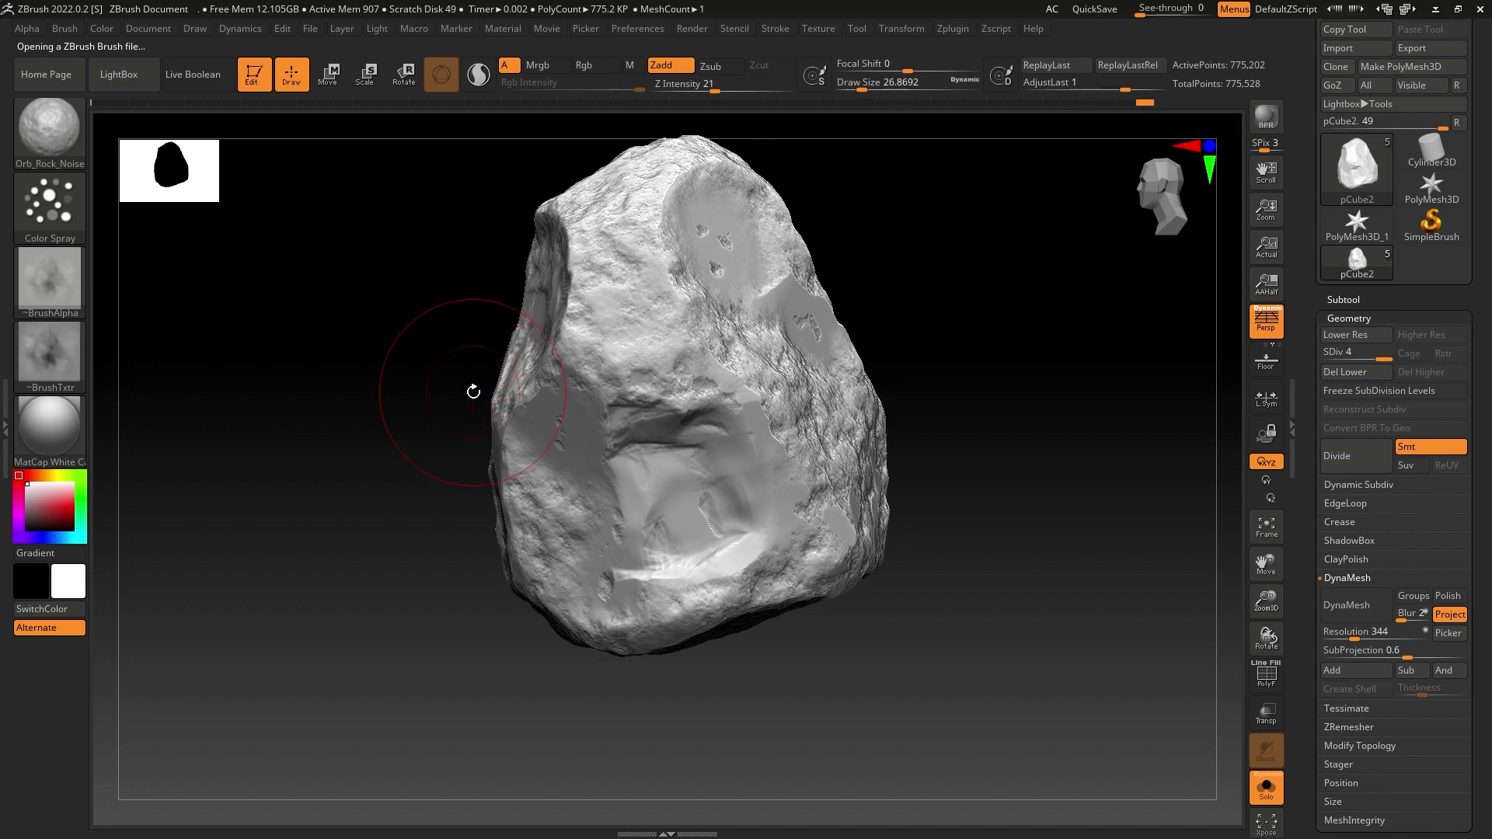
# Spray rock noise over the smooth recess and the flat patches on the stone's front and side faces.
pyautogui.moveTo(681, 491)
pyautogui.mouseDown()
pyautogui.moveTo(719, 591)
pyautogui.moveTo(758, 436)
pyautogui.moveTo(640, 456)
pyautogui.moveTo(635, 516)
pyautogui.moveTo(582, 420)
pyautogui.moveTo(753, 297)
pyautogui.mouseUp()
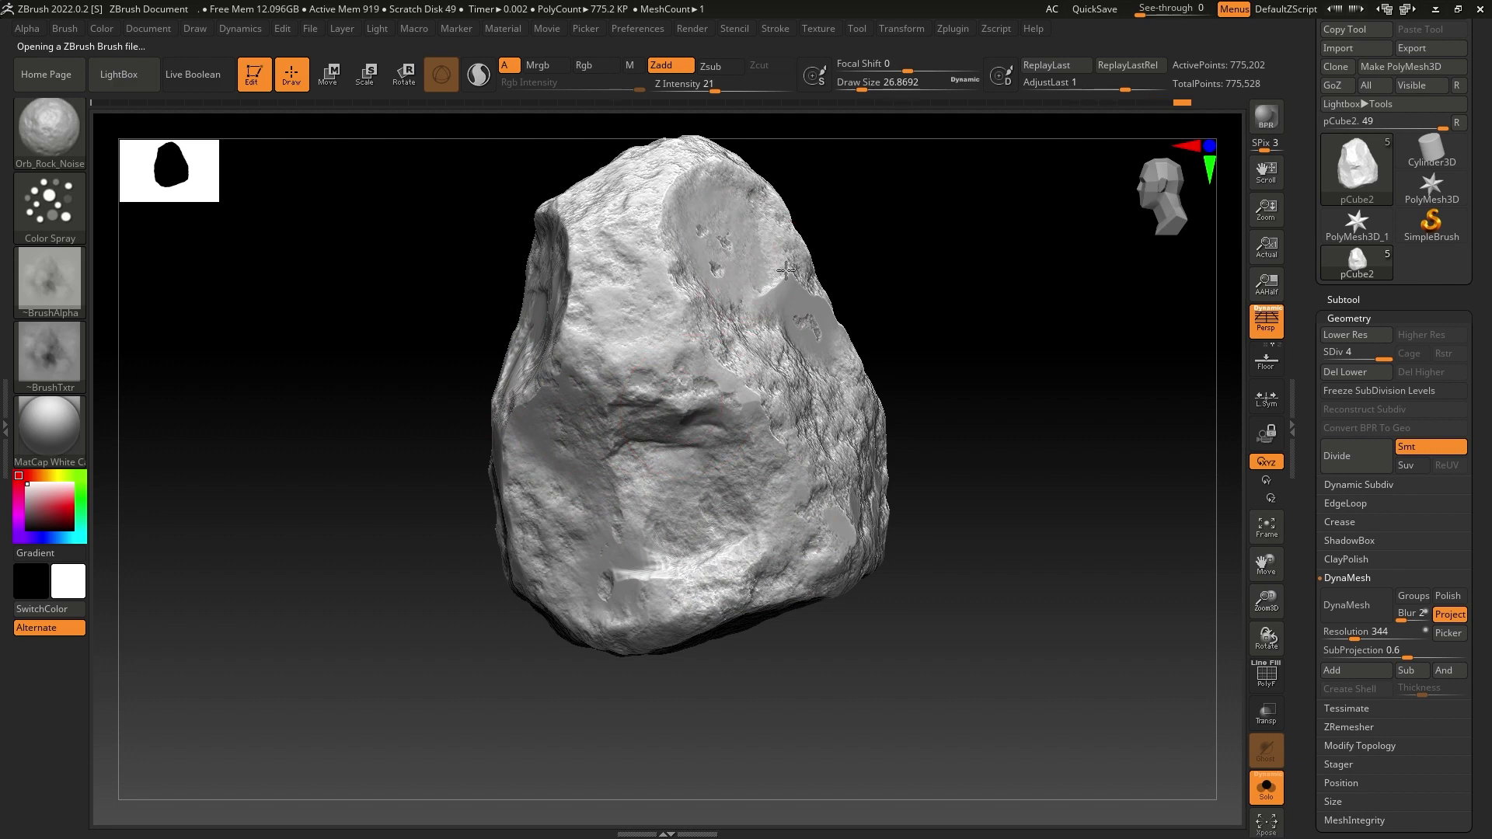
pyautogui.moveTo(911, 594); pyautogui.dragTo(984, 607)
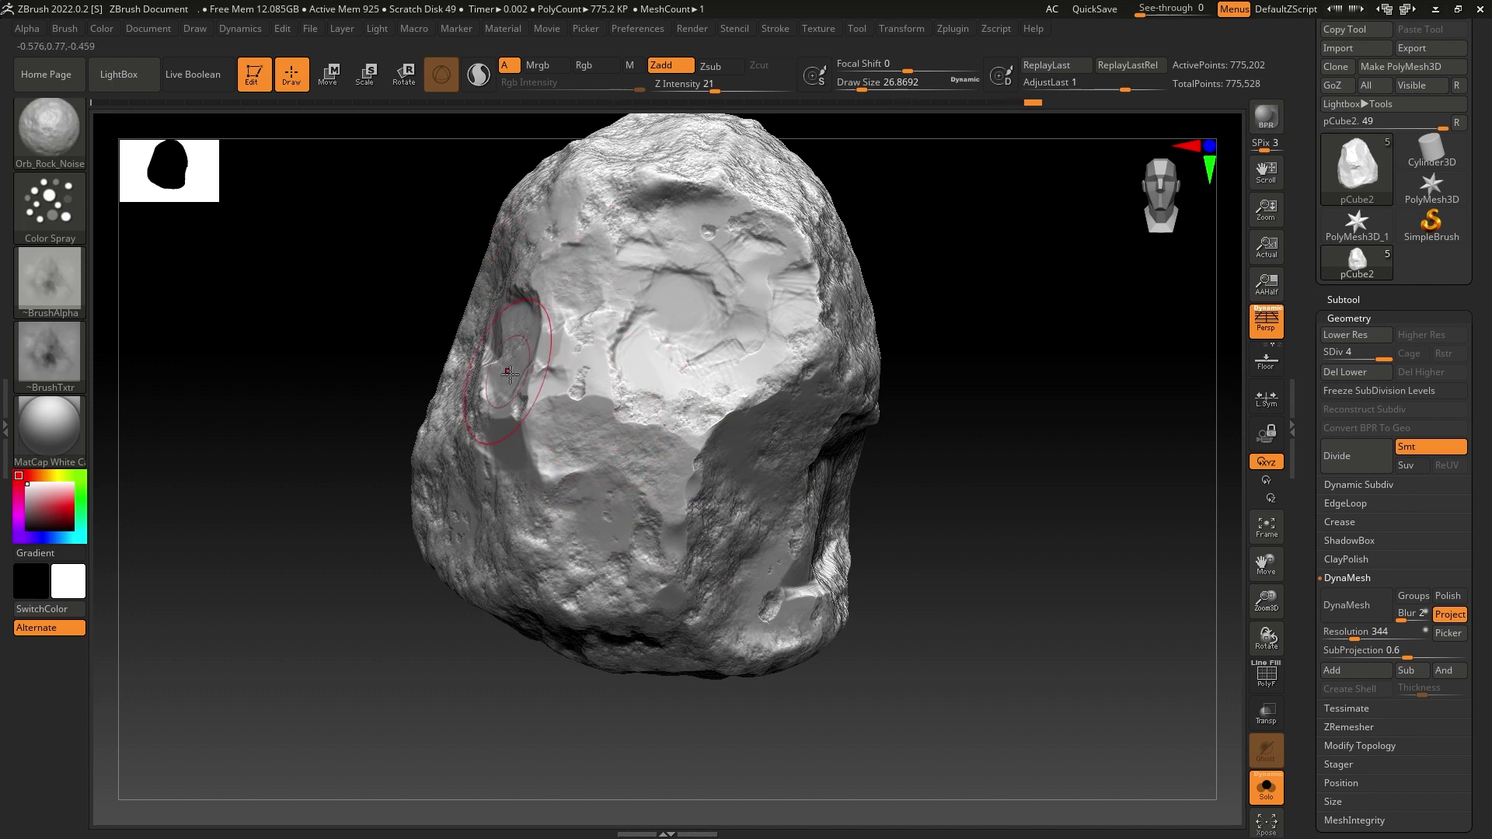
pyautogui.moveTo(676, 310)
pyautogui.mouseDown()
pyautogui.moveTo(761, 303)
pyautogui.moveTo(700, 228)
pyautogui.moveTo(630, 376)
pyautogui.moveTo(634, 406)
pyautogui.moveTo(585, 410)
pyautogui.moveTo(646, 496)
pyautogui.moveTo(667, 499)
pyautogui.mouseUp()
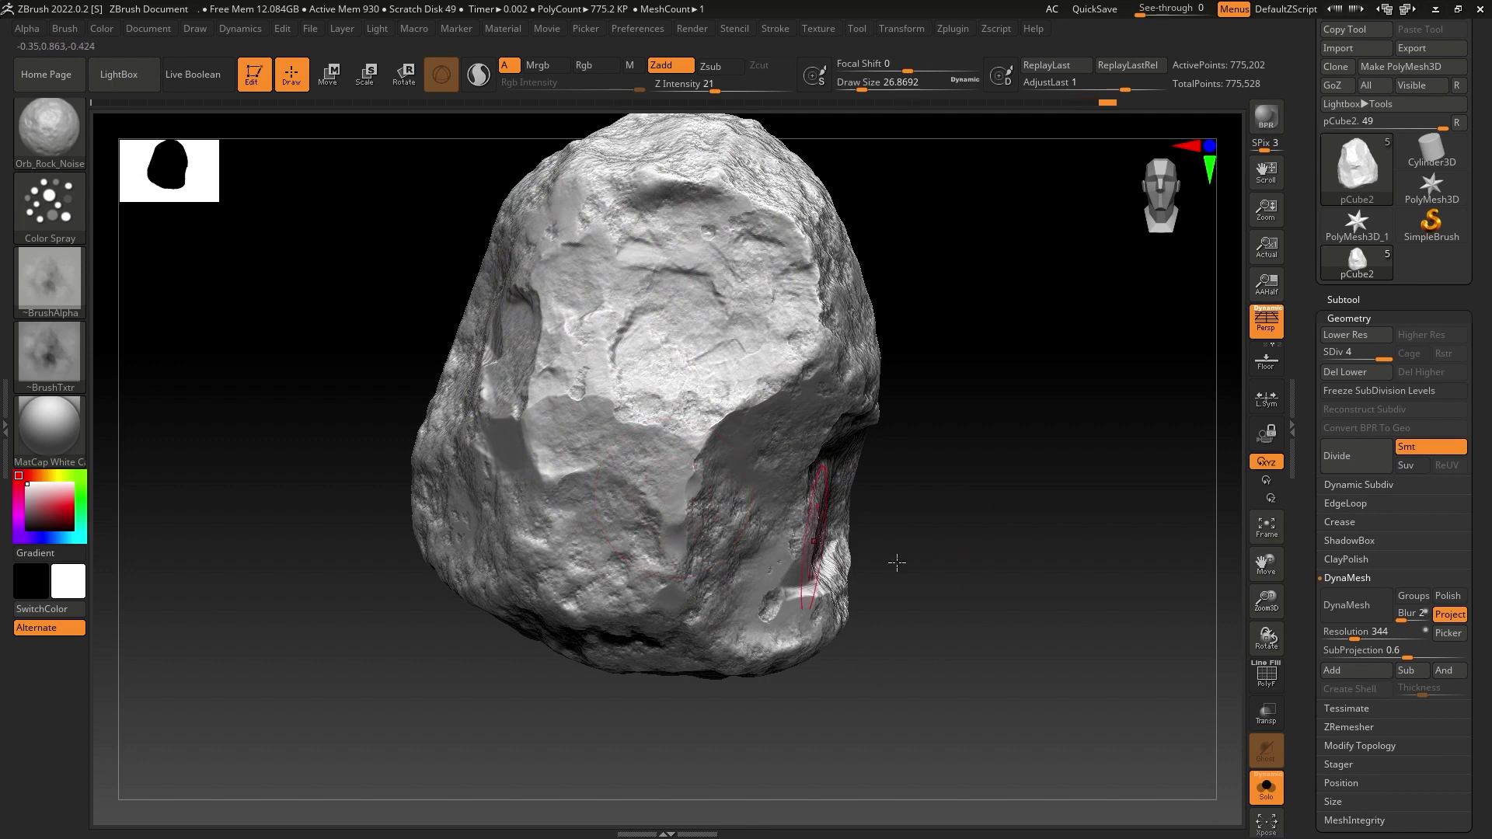
pyautogui.press('shift')
pyautogui.click(772, 583)
pyautogui.moveTo(952, 599)
pyautogui.keyDown('shift'); pyautogui.mouseDown()
pyautogui.moveTo(1014, 589)
pyautogui.moveTo(878, 571)
pyautogui.moveTo(901, 563)
pyautogui.mouseUp(); pyautogui.keyUp('shift')
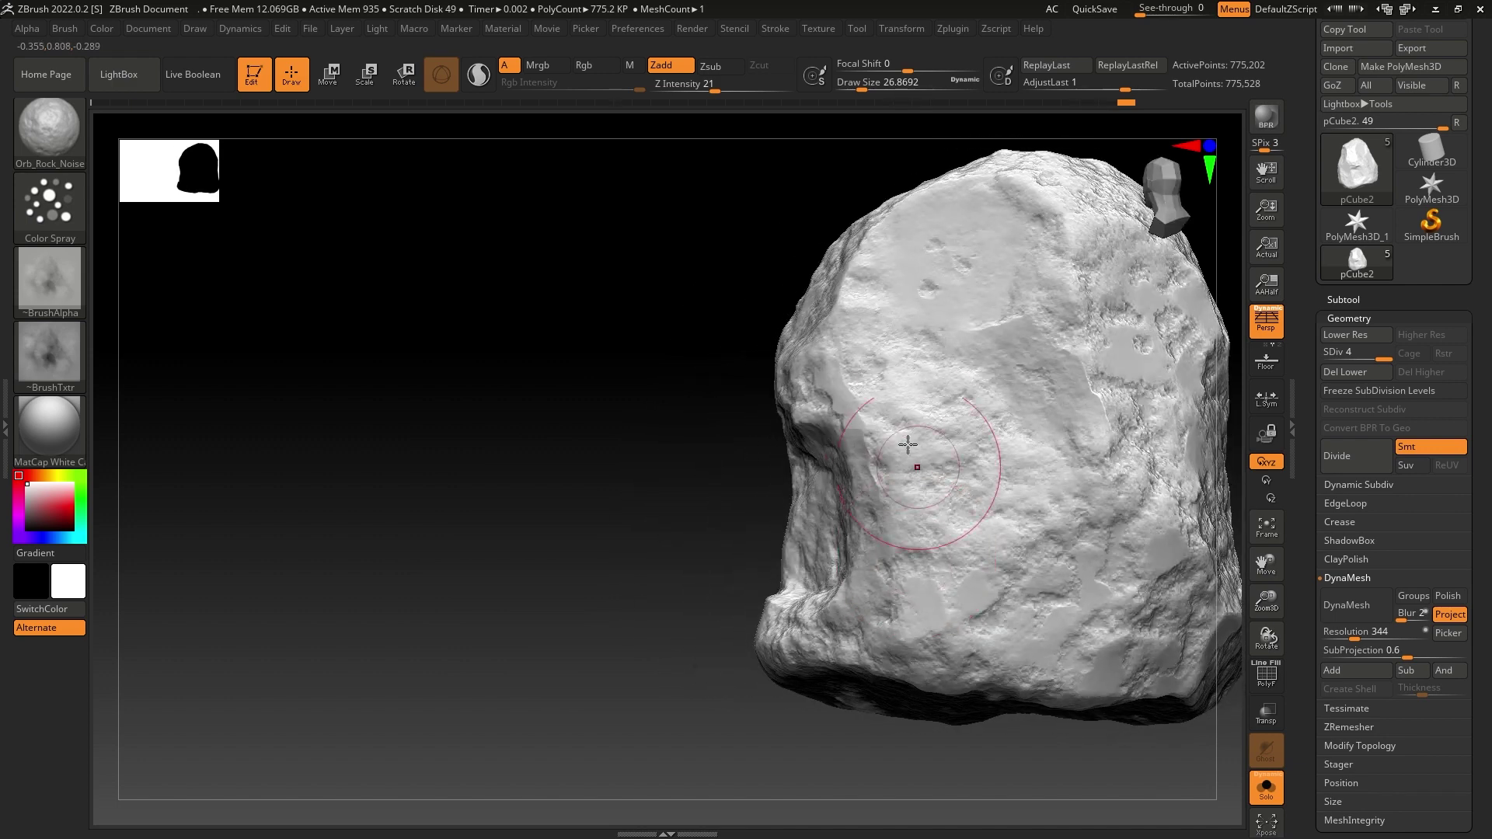
pyautogui.moveTo(918, 266)
pyautogui.mouseDown()
pyautogui.moveTo(976, 280)
pyautogui.moveTo(1003, 266)
pyautogui.mouseUp()
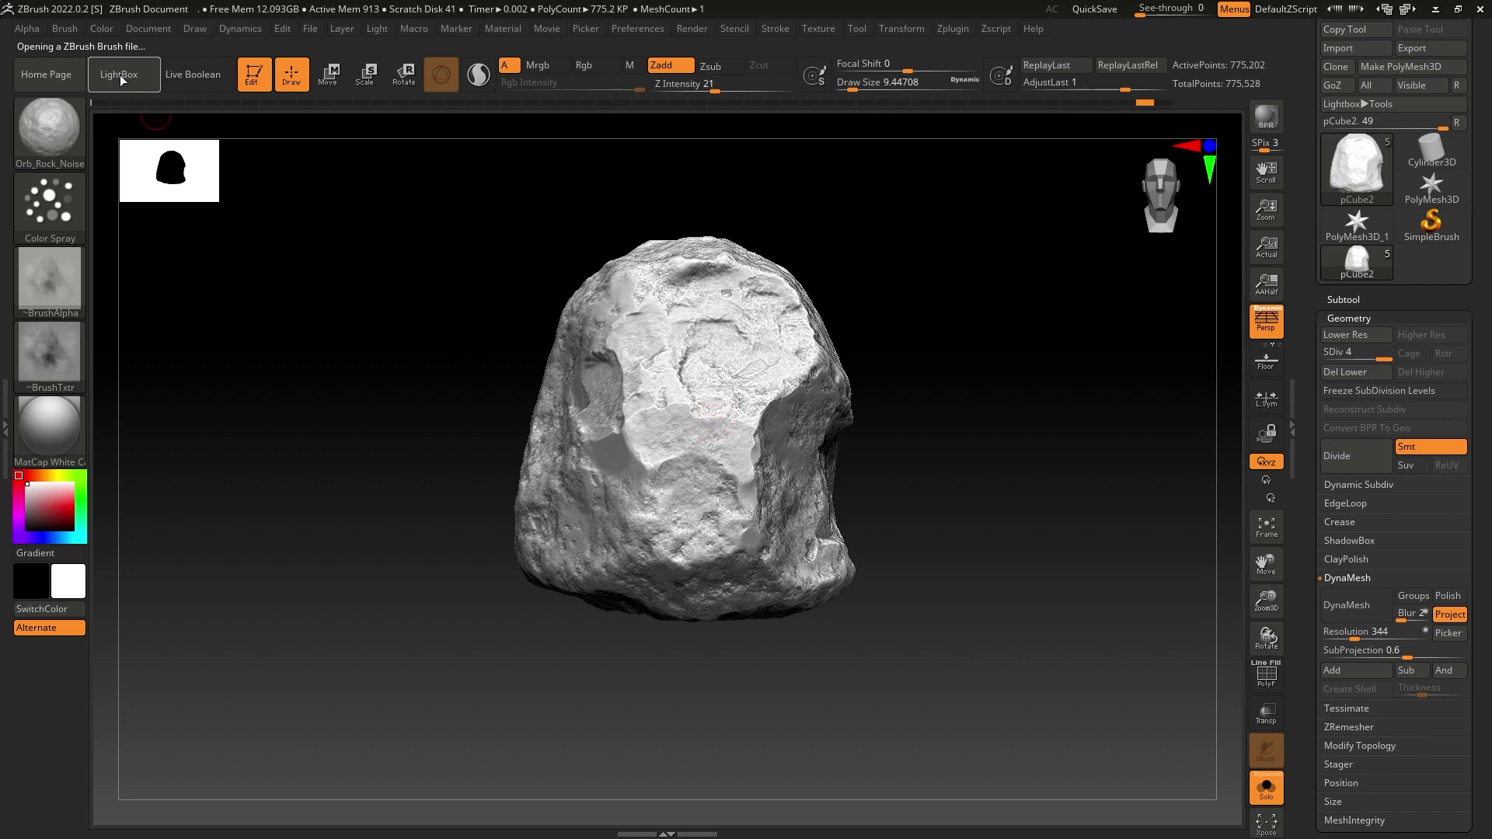
# Load the cracks2 alpha from the LightBox alpha library and set the brush's stroke type to DragRect.
pyautogui.click(120, 77)
pyautogui.click(352, 124)
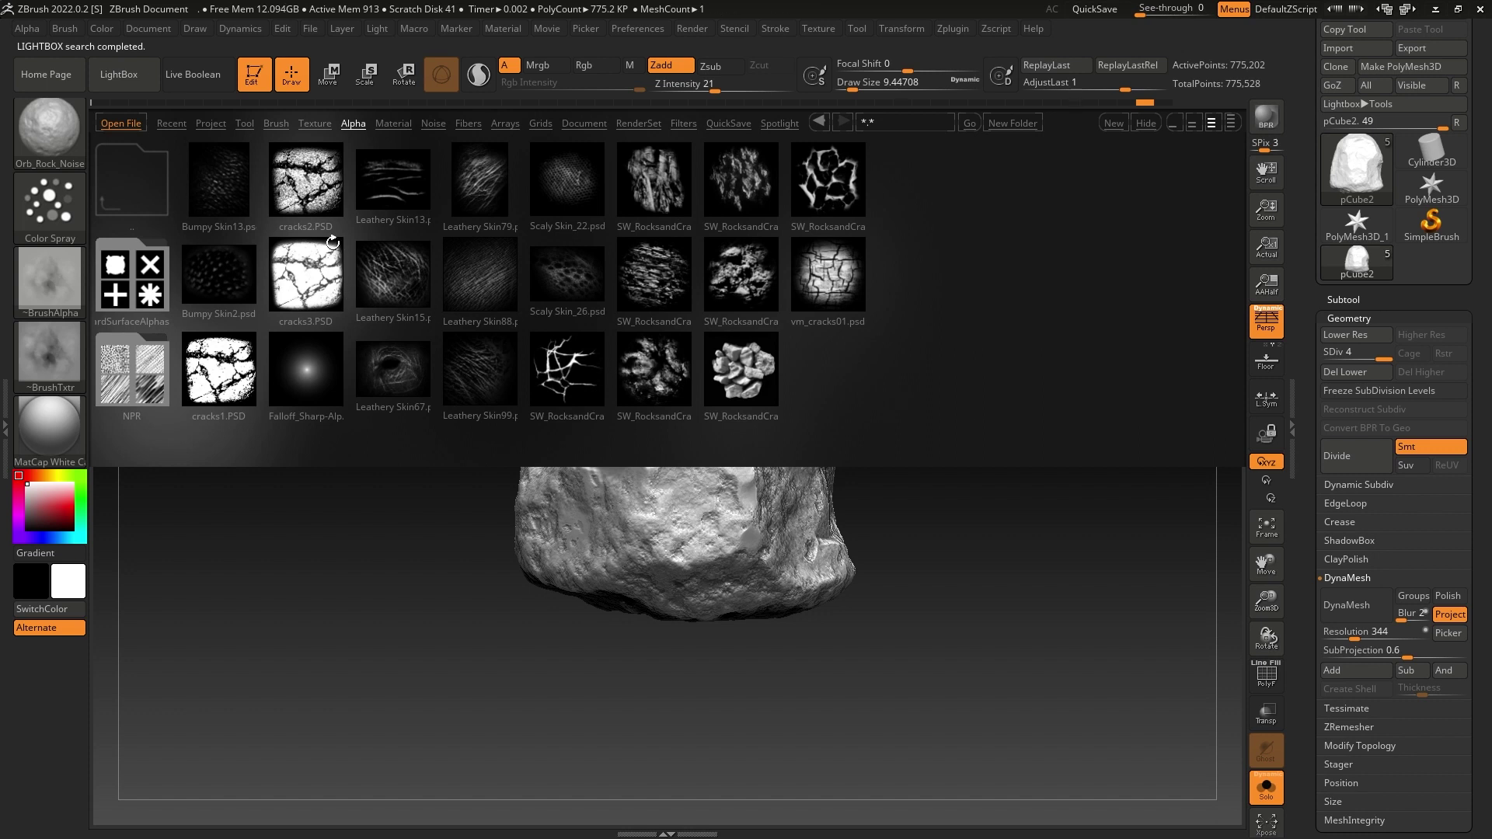
pyautogui.click(301, 208)
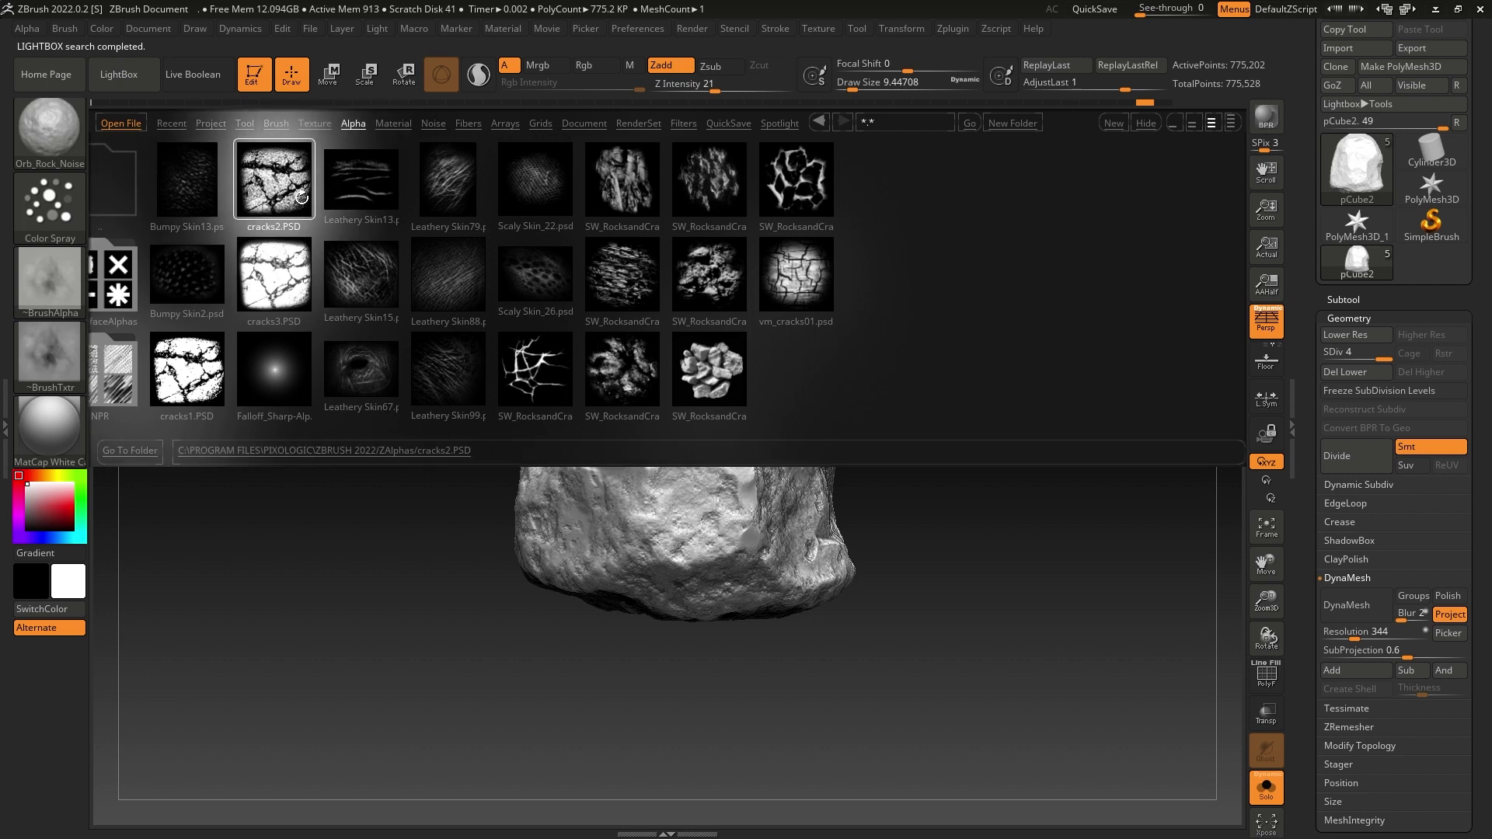
pyautogui.doubleClick(259, 190)
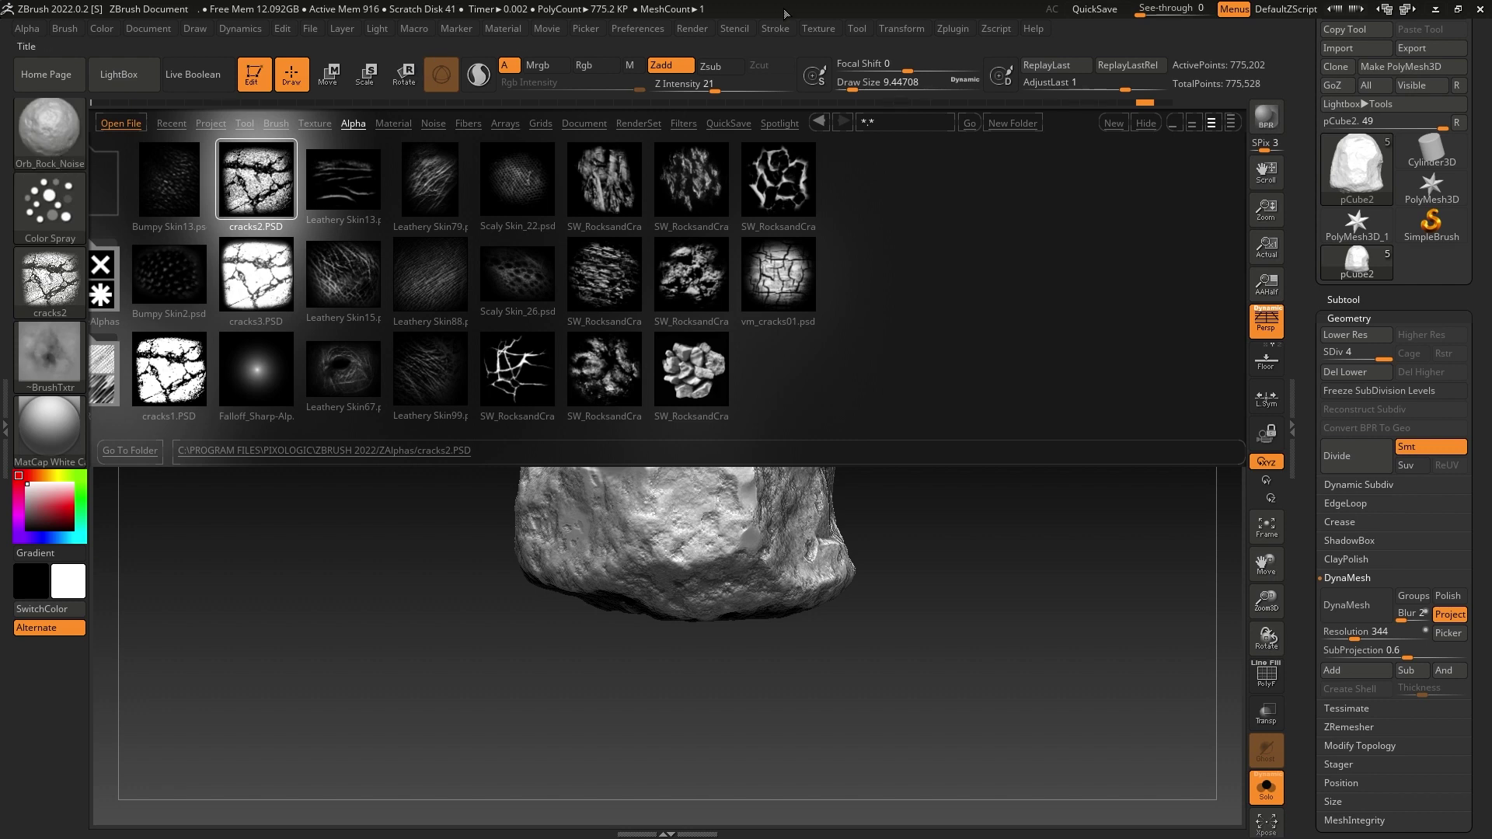
pyautogui.click(47, 227)
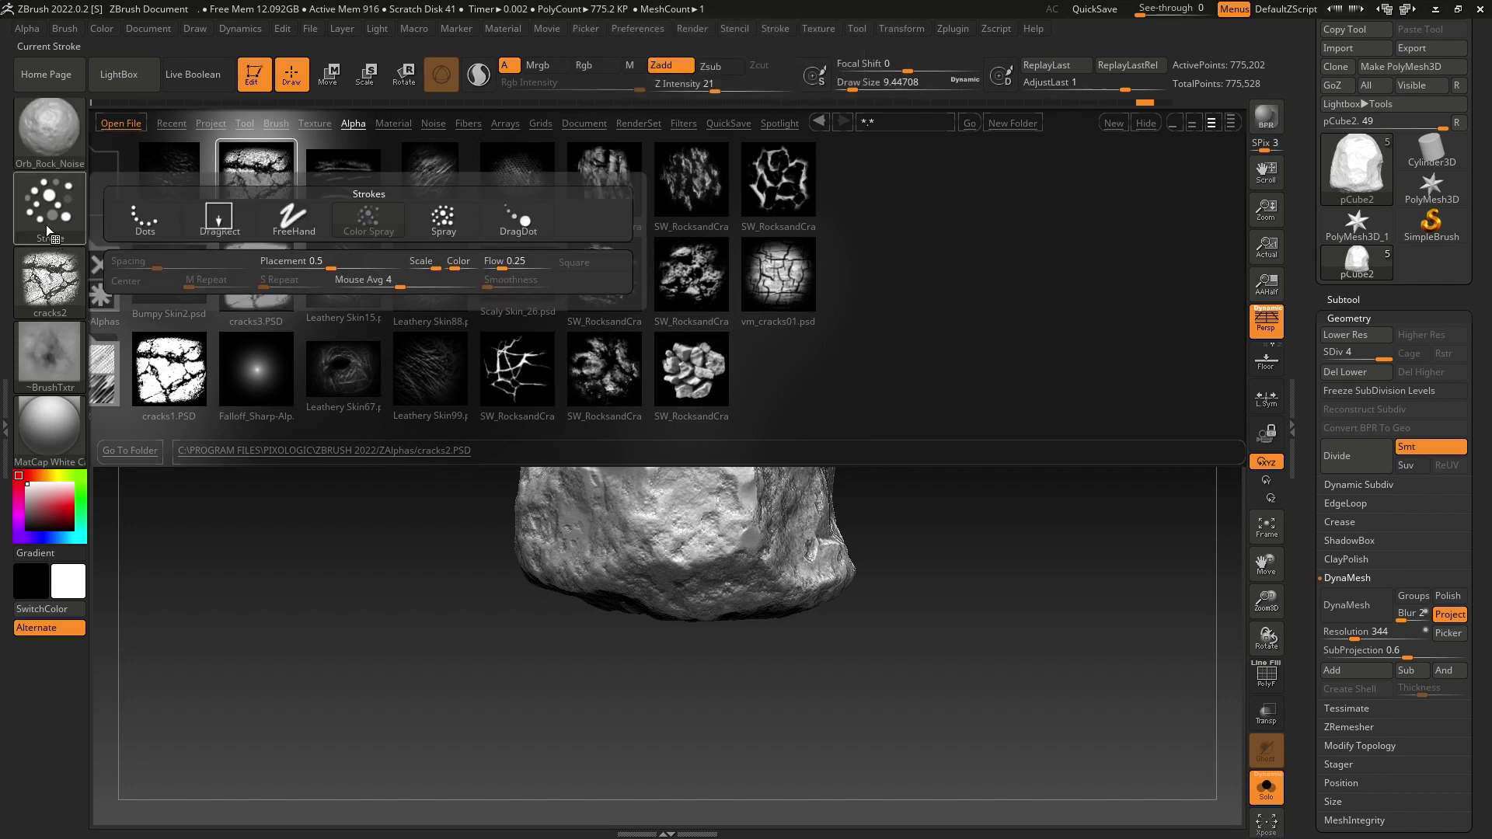
pyautogui.click(201, 235)
pyautogui.click(1144, 125)
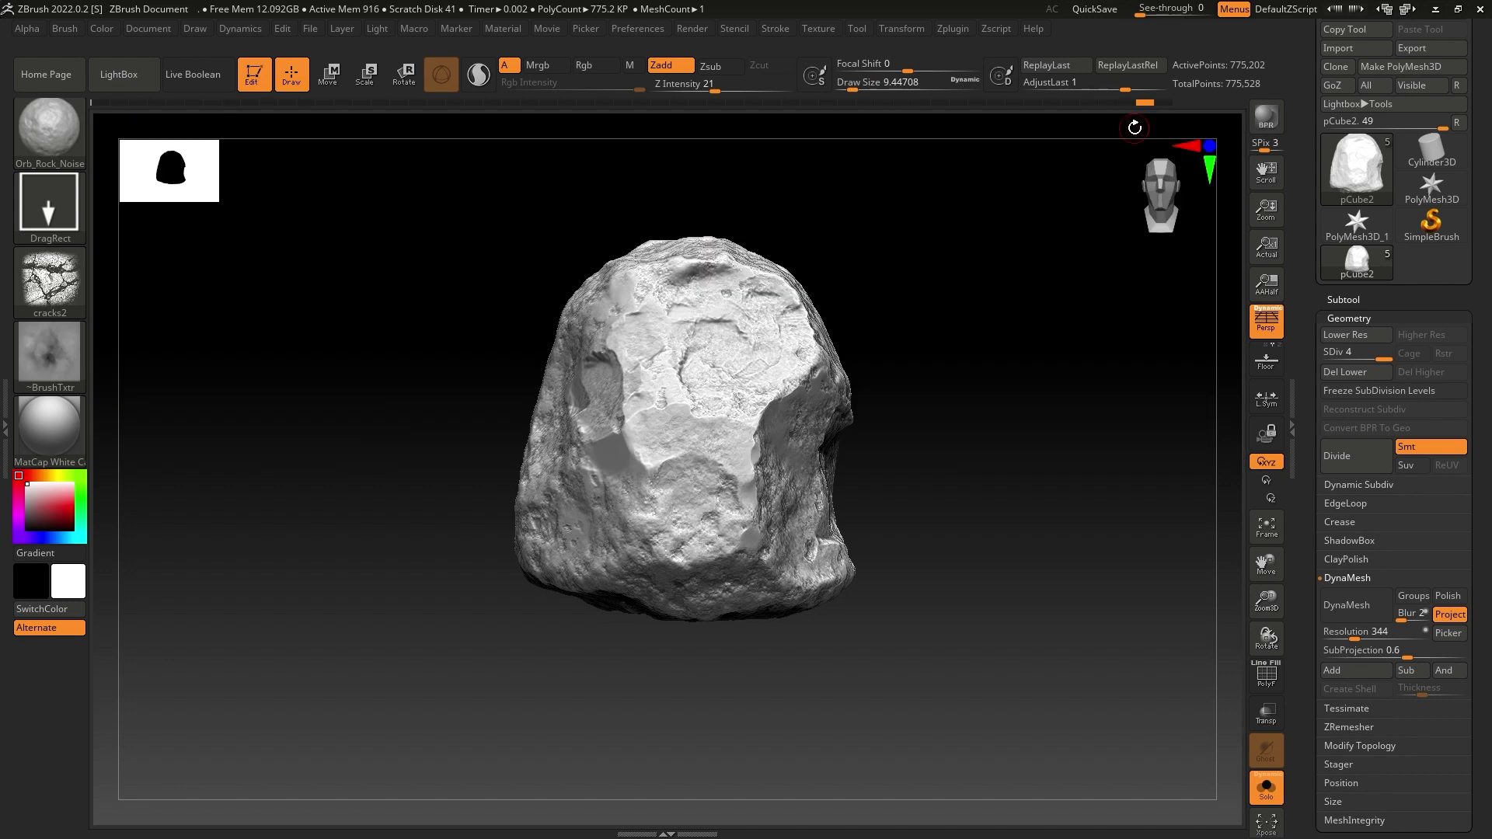
# Switch to the Standard brush with the cracks2 alpha and the DragRect stroke type.
pyautogui.click(65, 123)
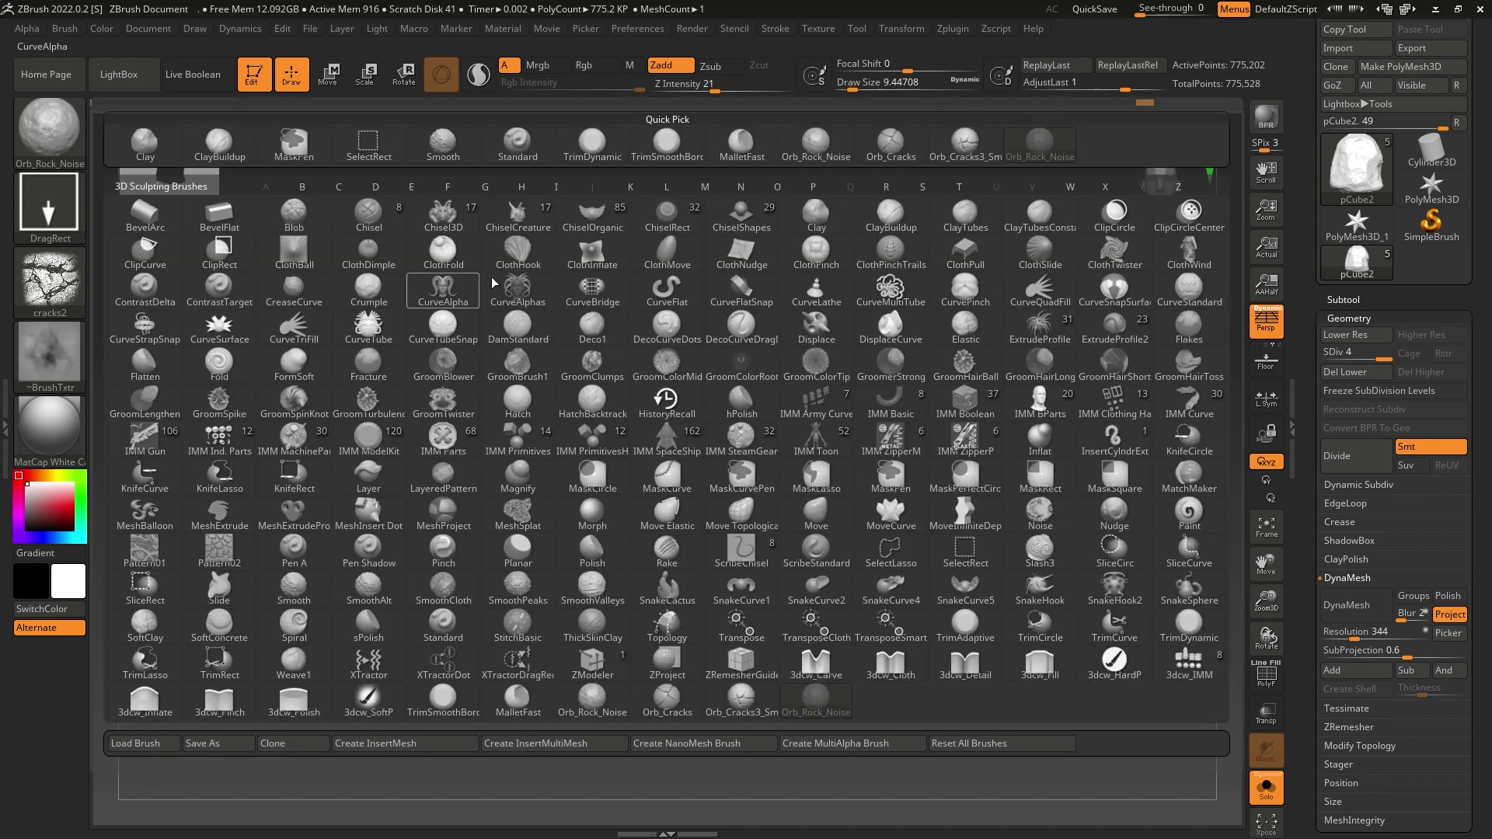
pyautogui.click(510, 149)
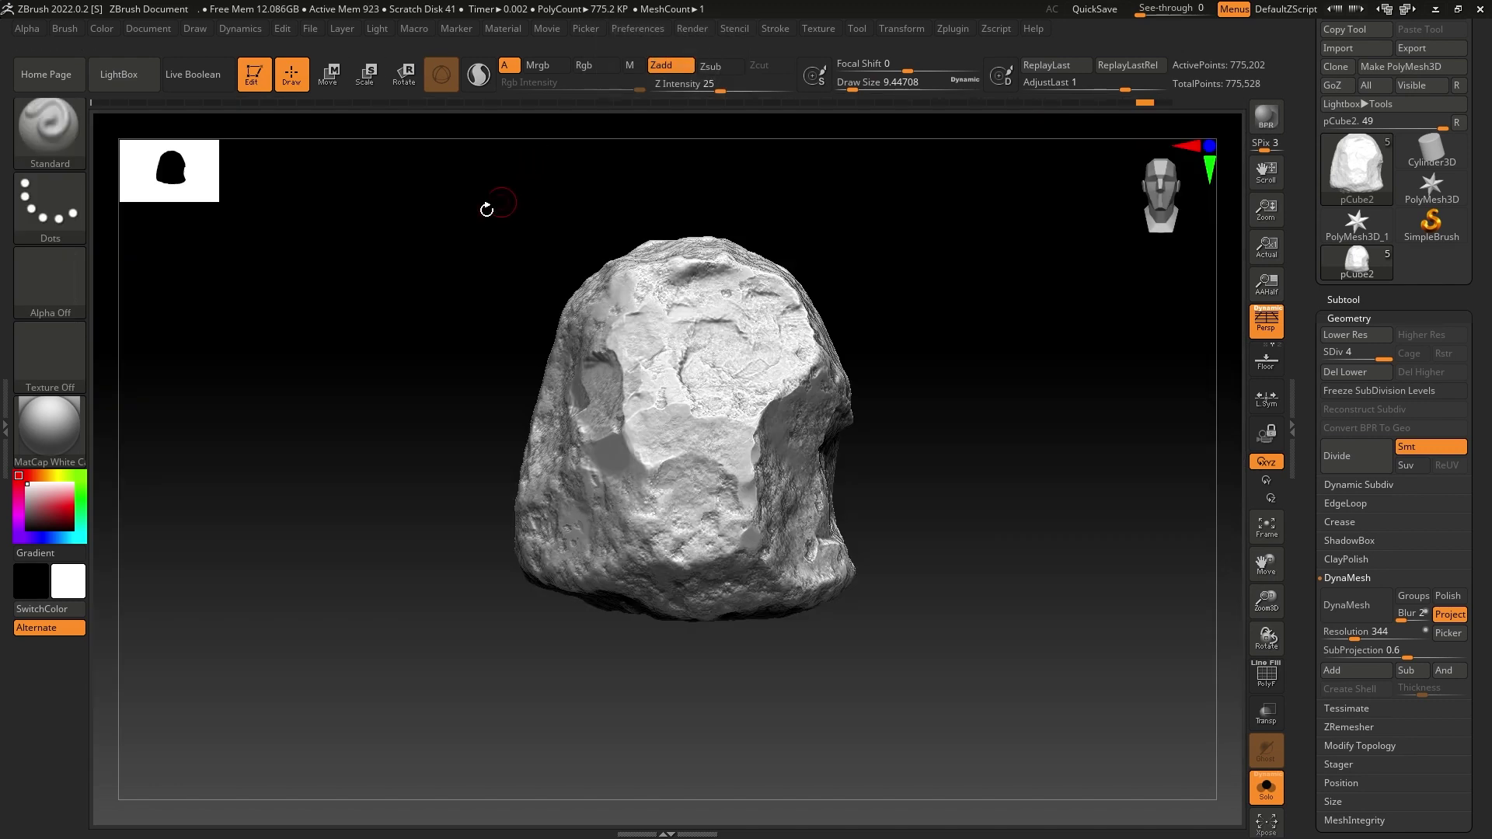
pyautogui.click(50, 281)
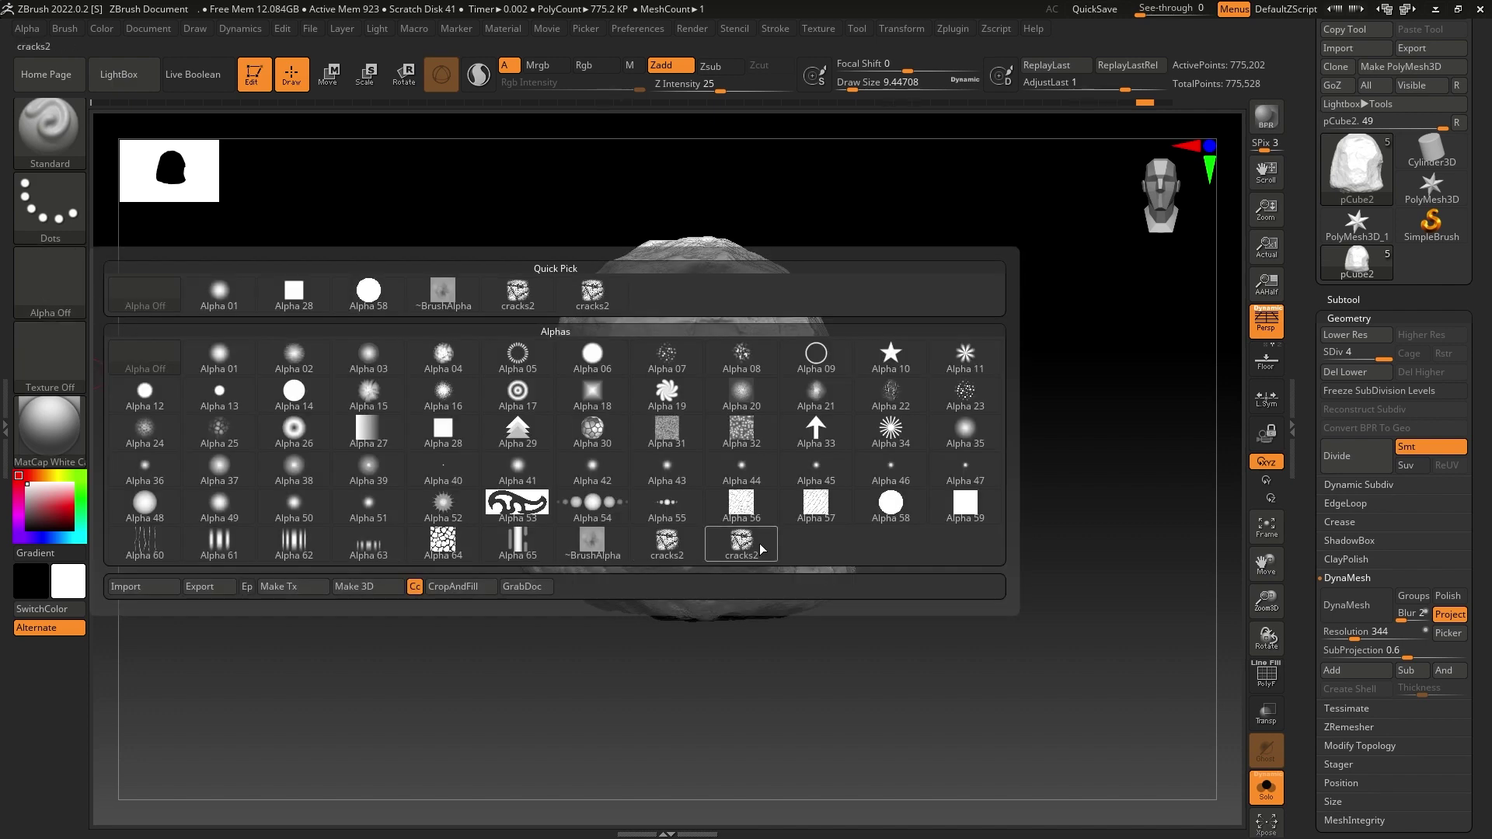
pyautogui.click(731, 542)
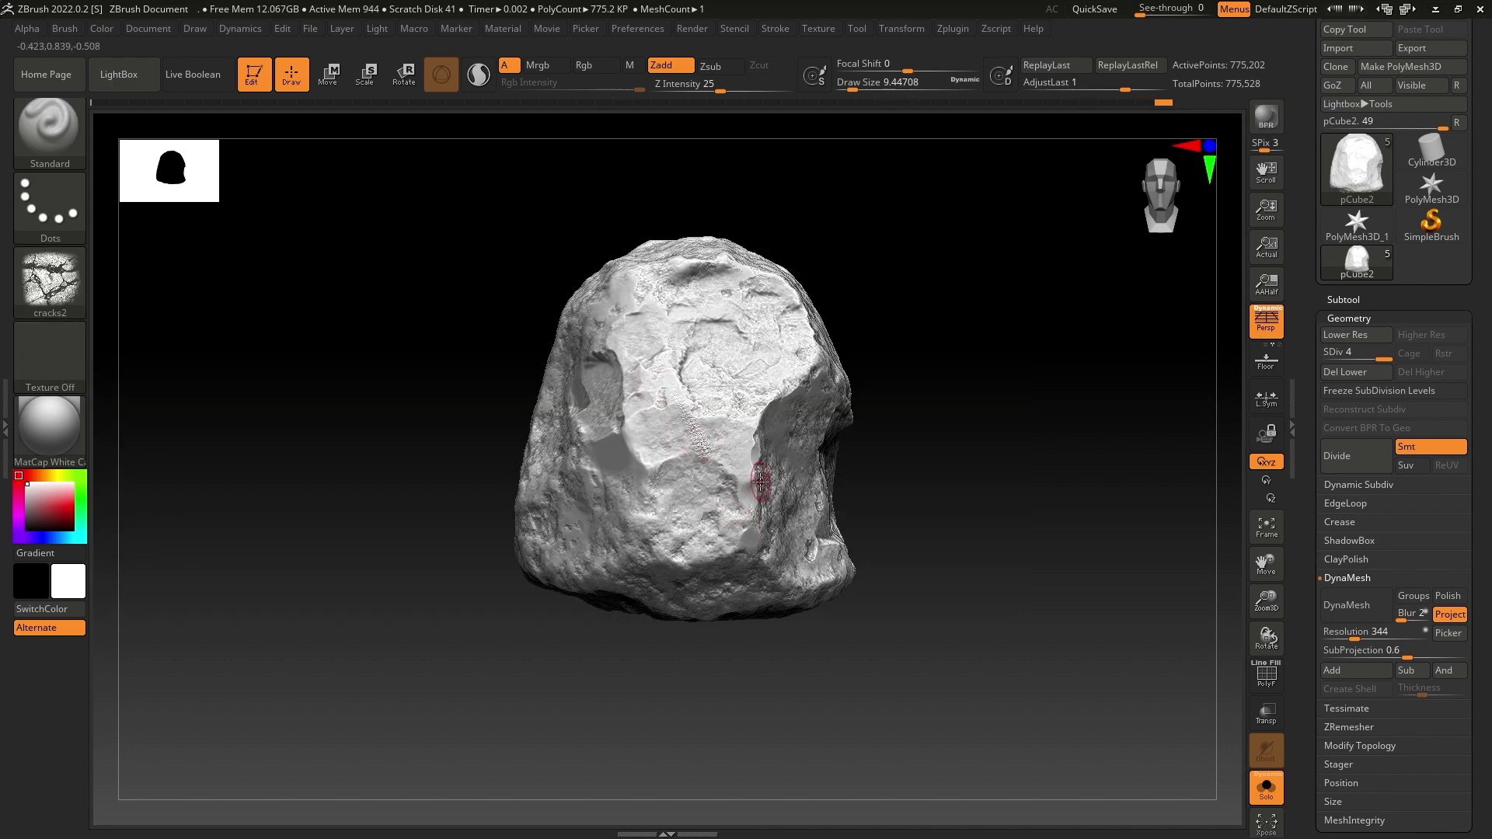
pyautogui.click(50, 206)
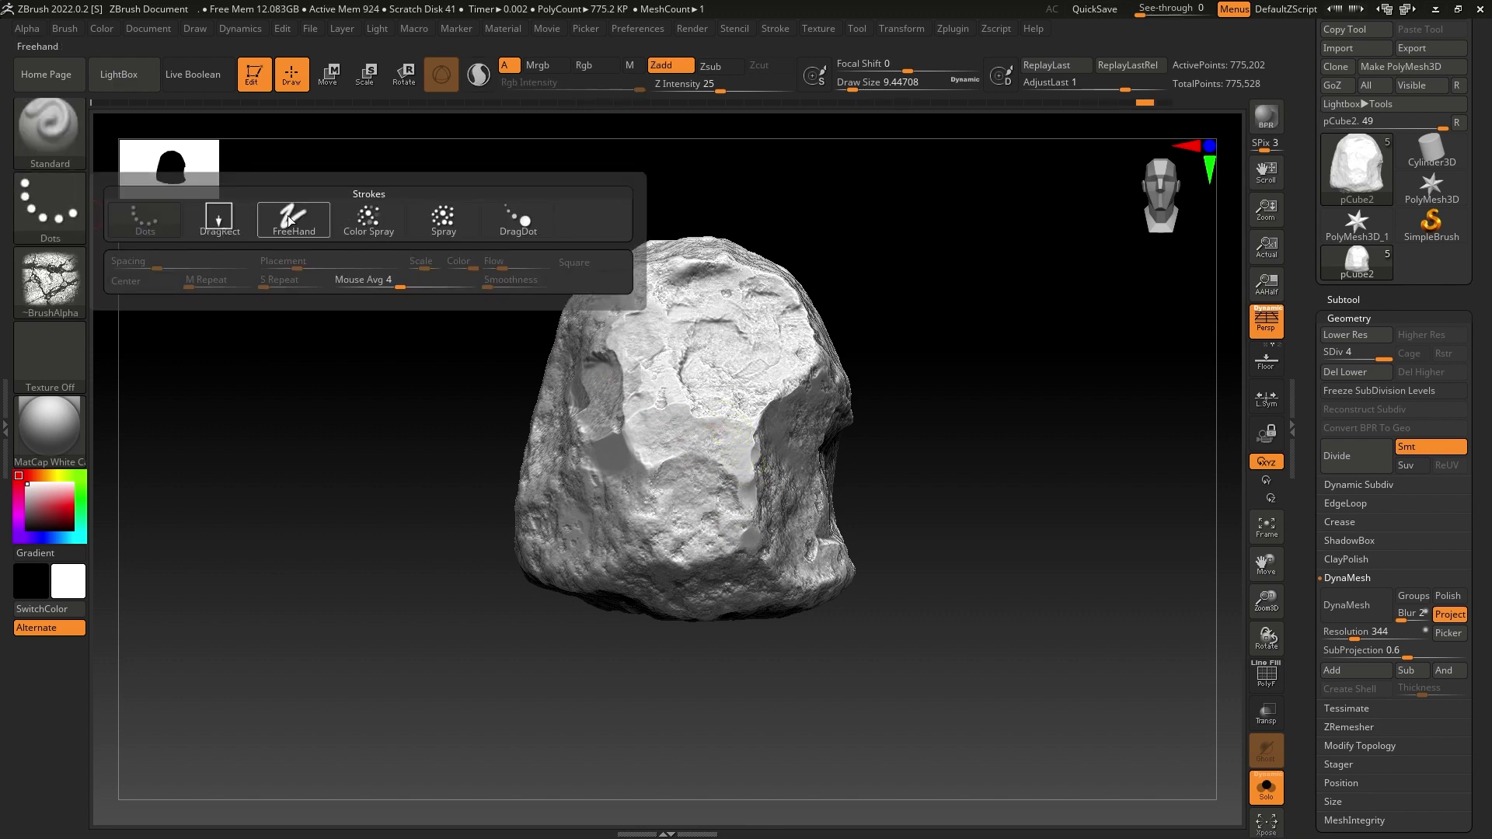
pyautogui.click(299, 219)
pyautogui.click(50, 206)
pyautogui.click(219, 219)
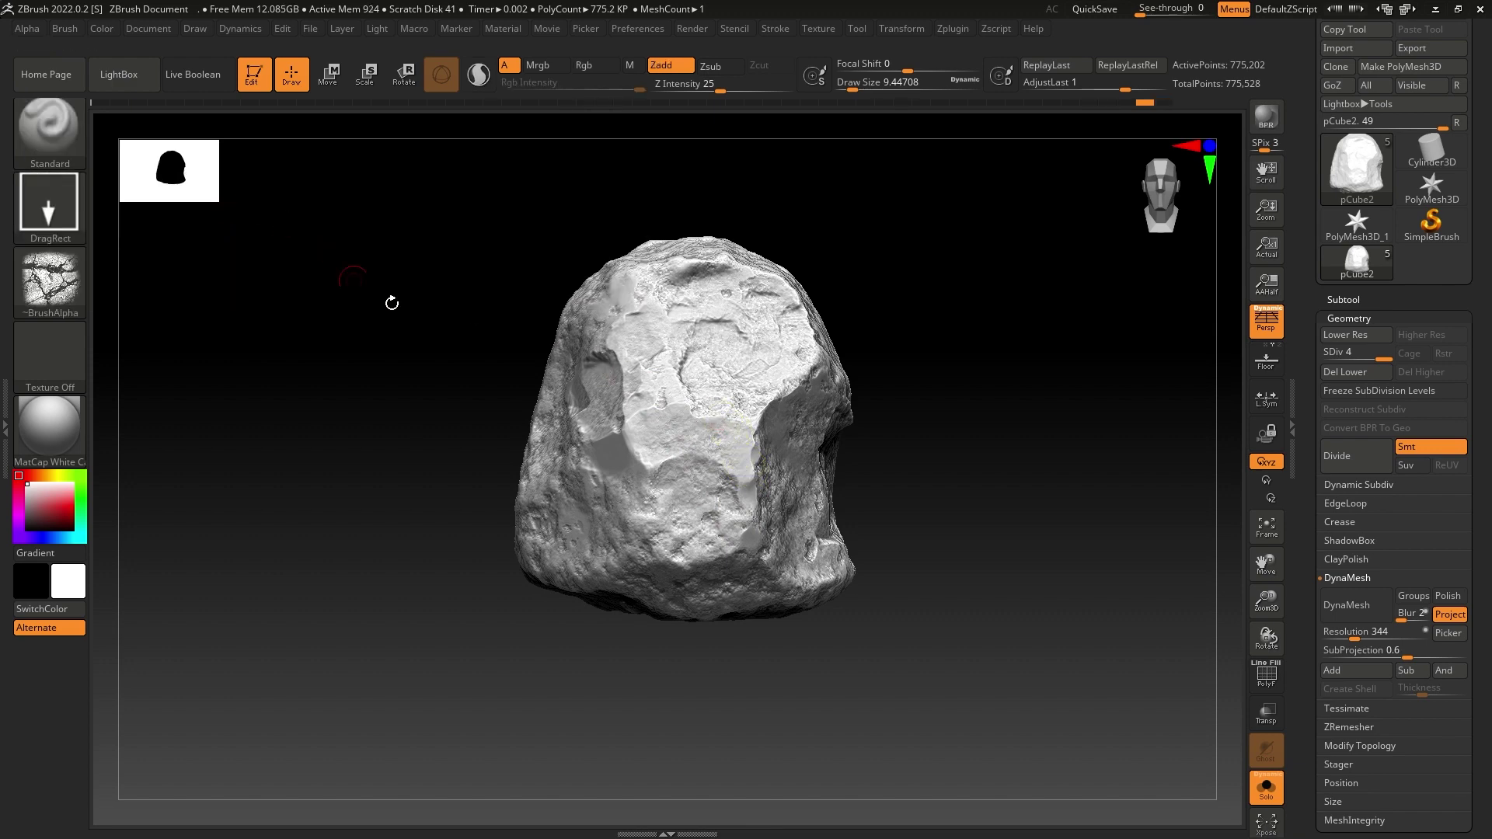
# Set the brush's Z Intensity to 7 and stamp the crack alpha on the stone's faces, undoing unwanted test stamps.
pyautogui.moveTo(658, 371)
pyautogui.mouseDown()
pyautogui.moveTo(721, 491)
pyautogui.moveTo(766, 498)
pyautogui.mouseUp()
pyautogui.hotkey('ctrl', 'z')
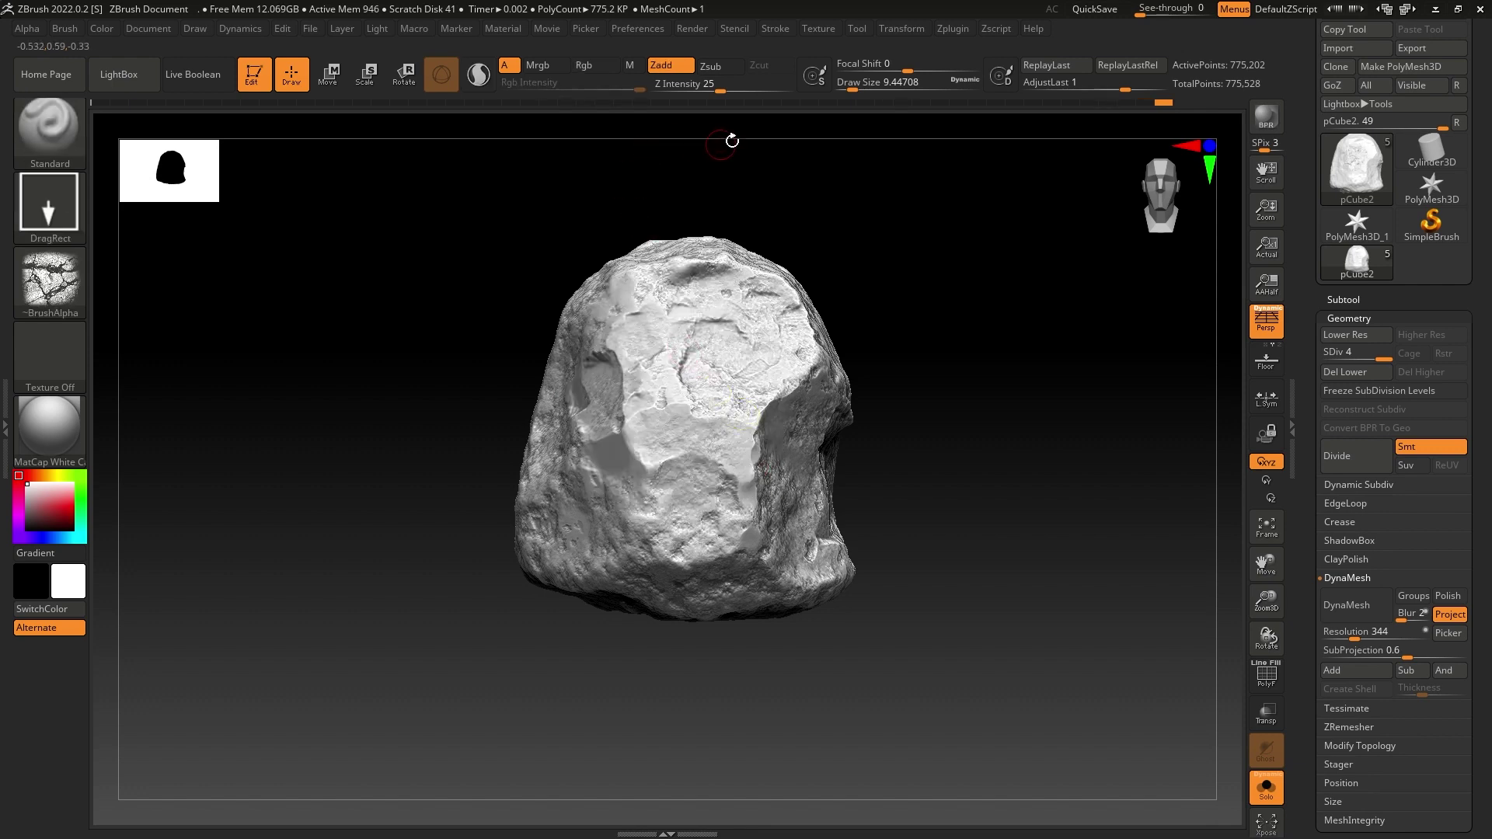
pyautogui.moveTo(721, 90); pyautogui.dragTo(689, 90)
pyautogui.moveTo(689, 462); pyautogui.dragTo(1115, 520)
pyautogui.moveTo(1073, 461); pyautogui.dragTo(1083, 503)
pyautogui.hotkey('ctrl', 'z')
pyautogui.hotkey('ctrl', 'z')
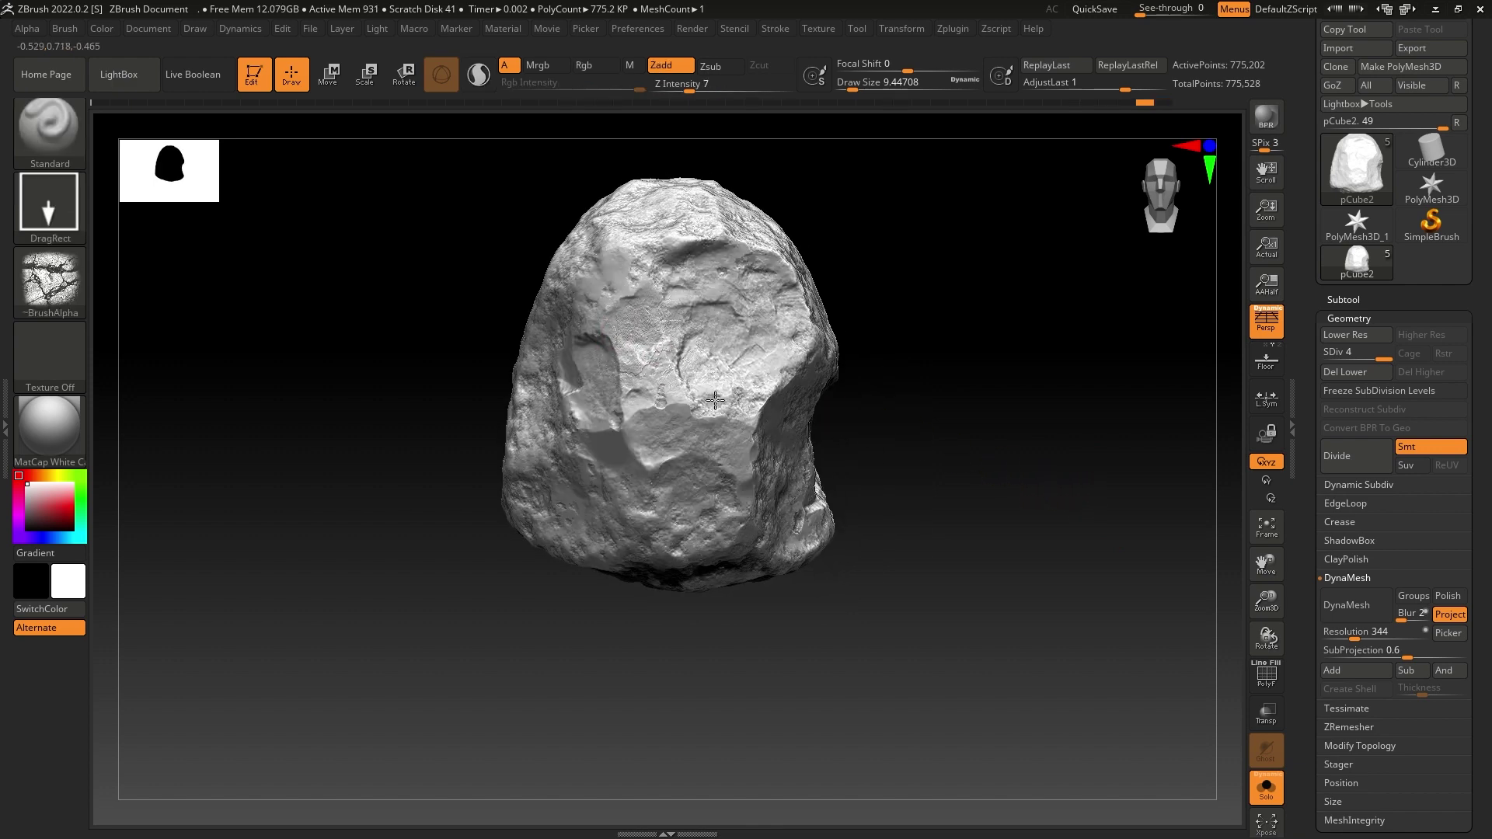
pyautogui.moveTo(871, 365)
pyautogui.mouseDown()
pyautogui.moveTo(987, 360)
pyautogui.moveTo(705, 492)
pyautogui.mouseUp()
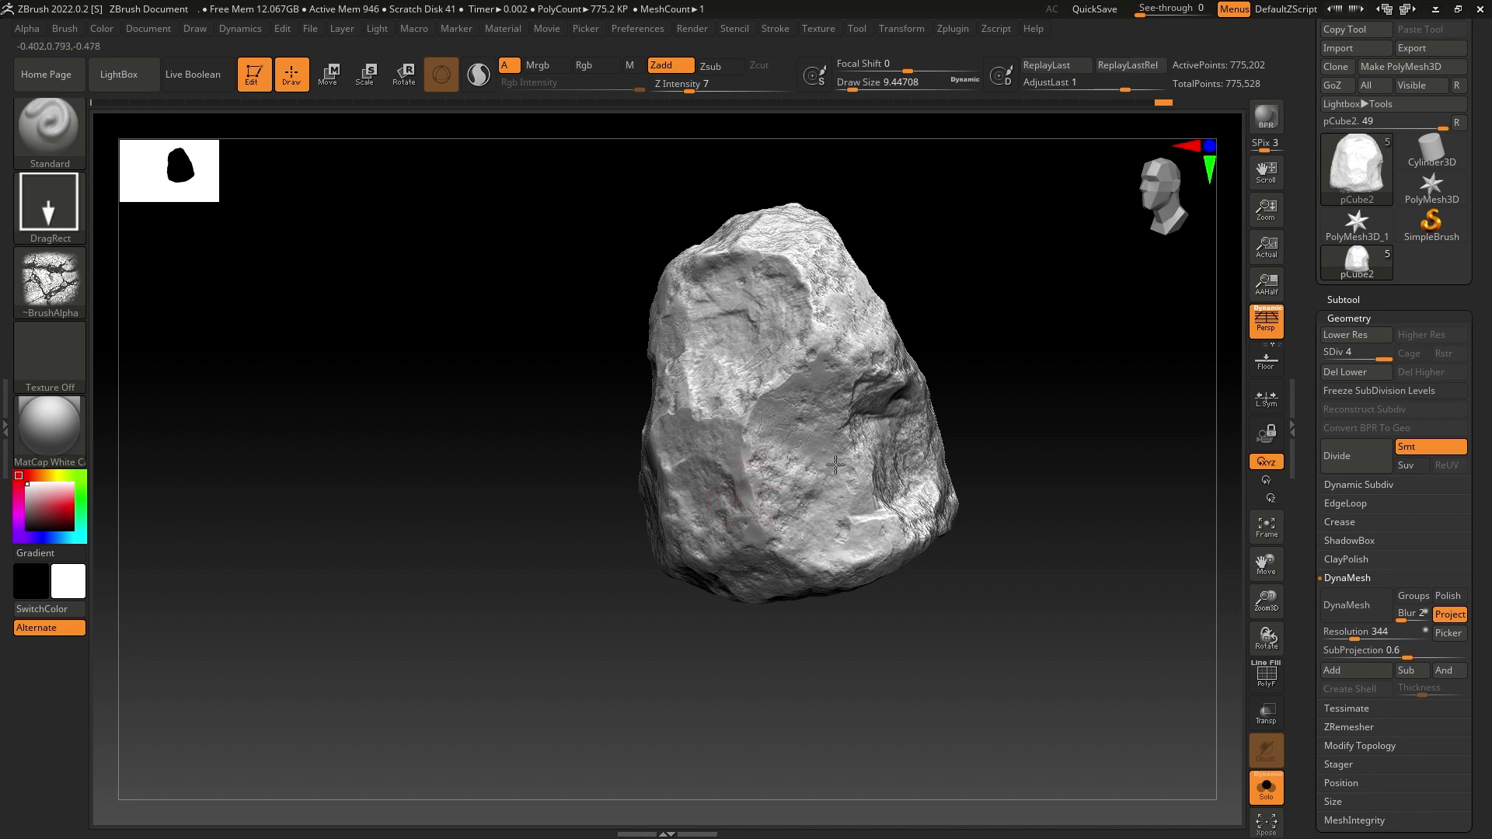
pyautogui.moveTo(205, 289); pyautogui.dragTo(265, 385)
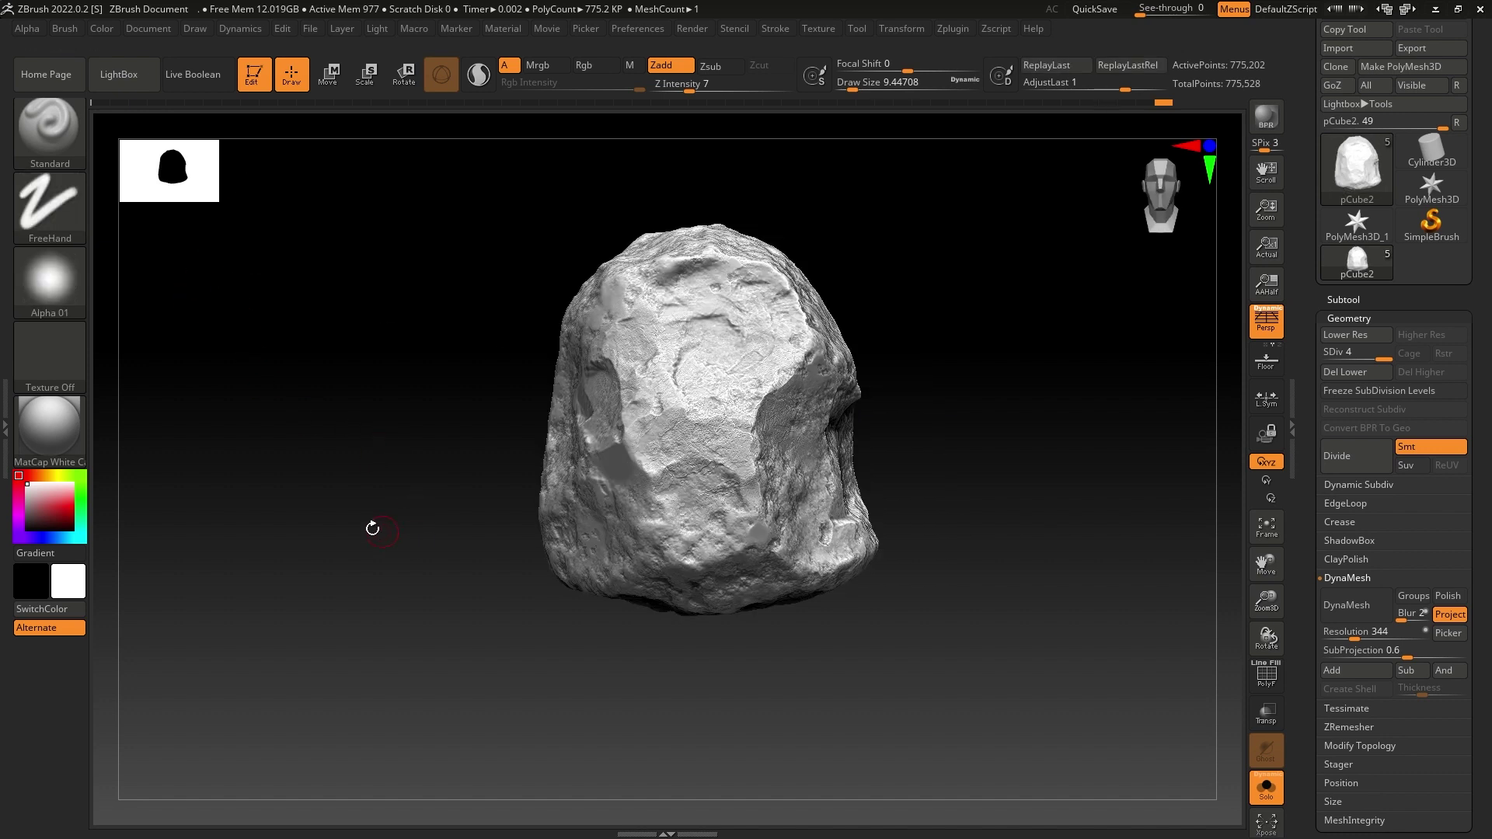
# Show the whole monument again, select the unsculpted pCube3 stone at the base's other corner and isolate it.
pyautogui.moveTo(330, 541)
pyautogui.mouseDown()
pyautogui.moveTo(283, 543)
pyautogui.moveTo(323, 544)
pyautogui.moveTo(319, 572)
pyautogui.moveTo(521, 558)
pyautogui.mouseUp()
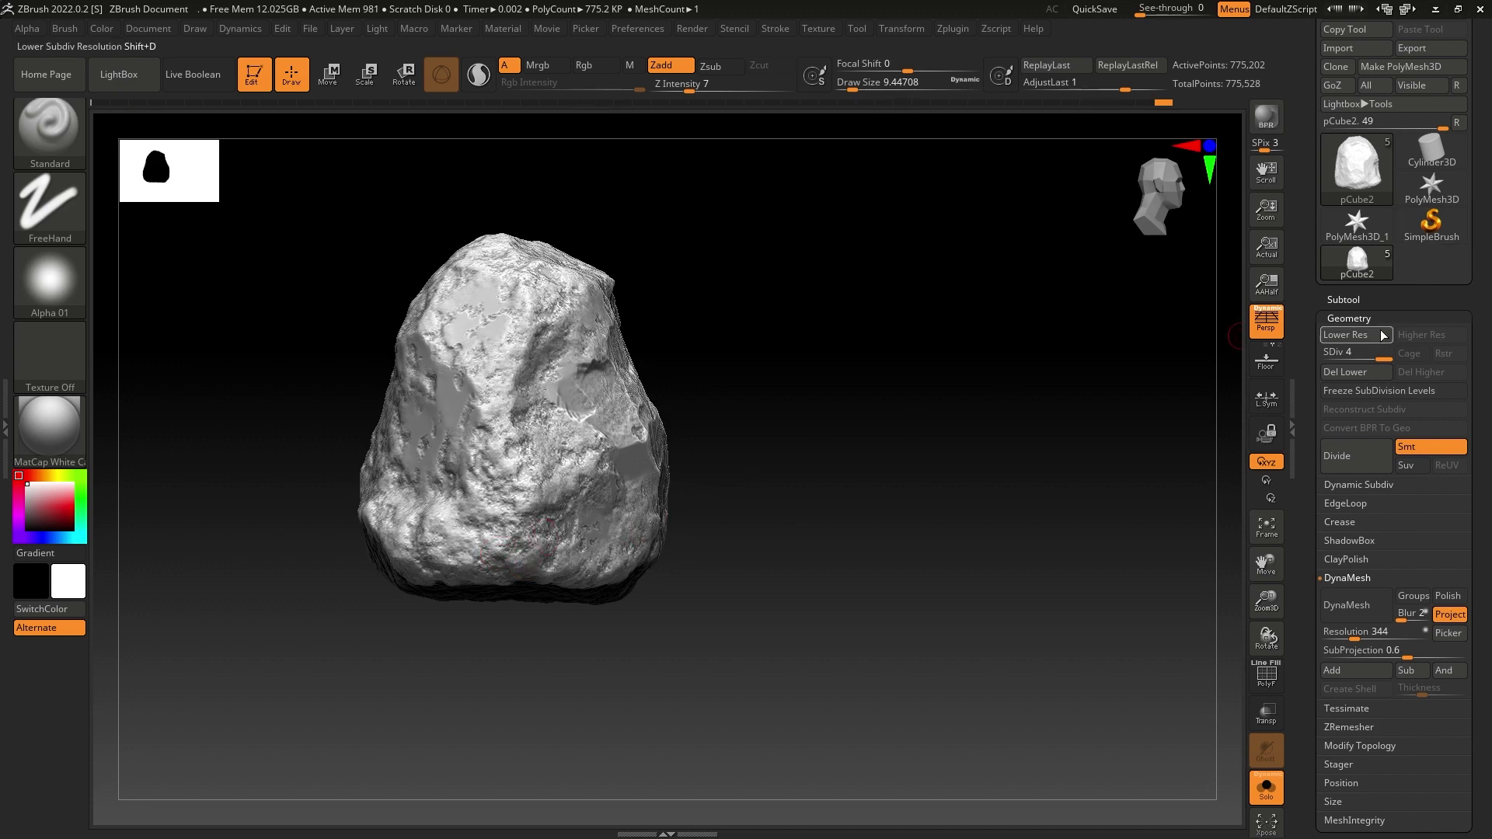
pyautogui.click(1267, 787)
pyautogui.moveTo(957, 603); pyautogui.dragTo(899, 610)
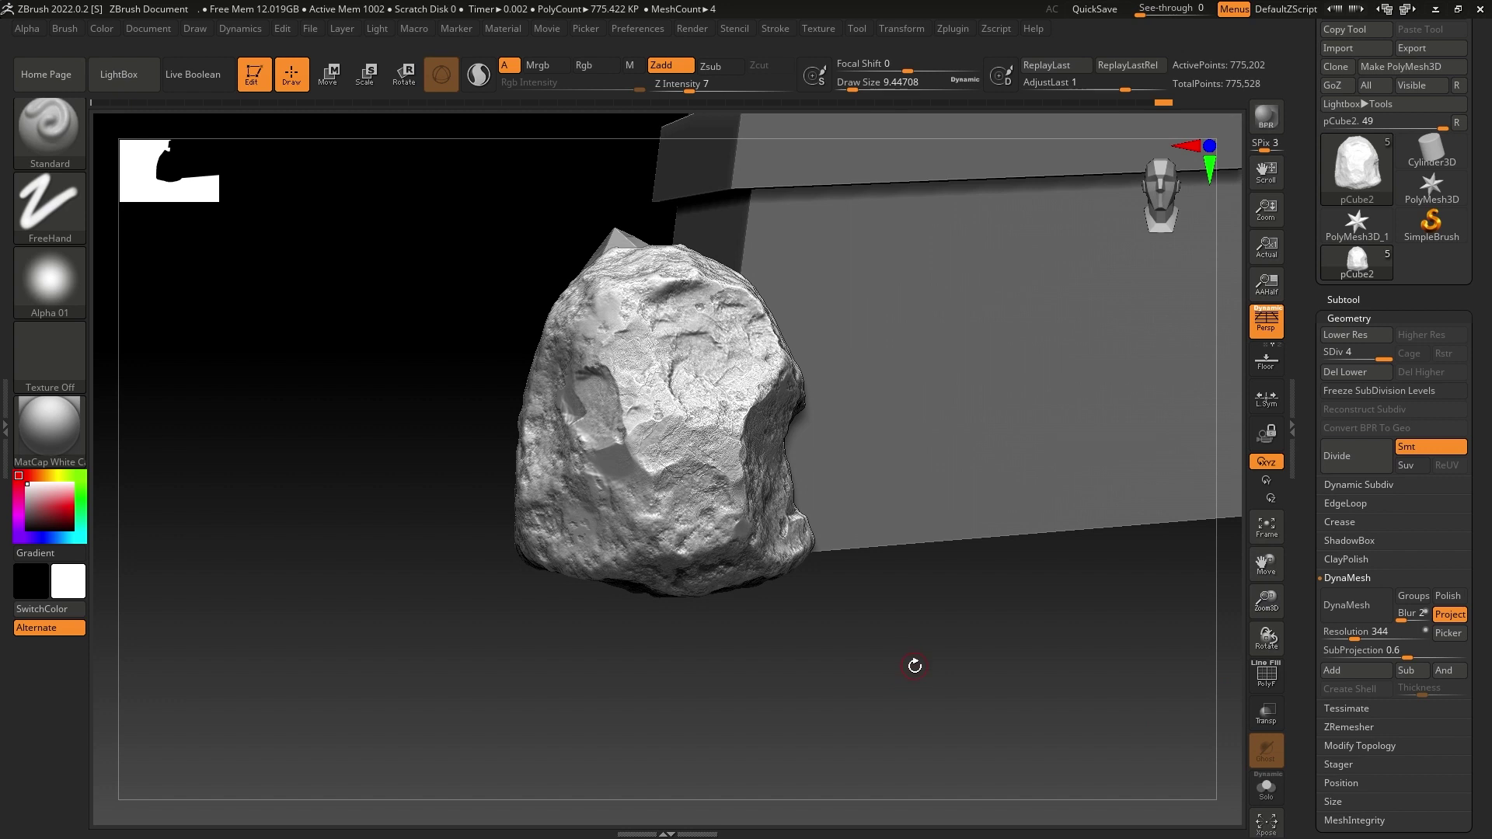
pyautogui.moveTo(907, 712); pyautogui.dragTo(840, 608)
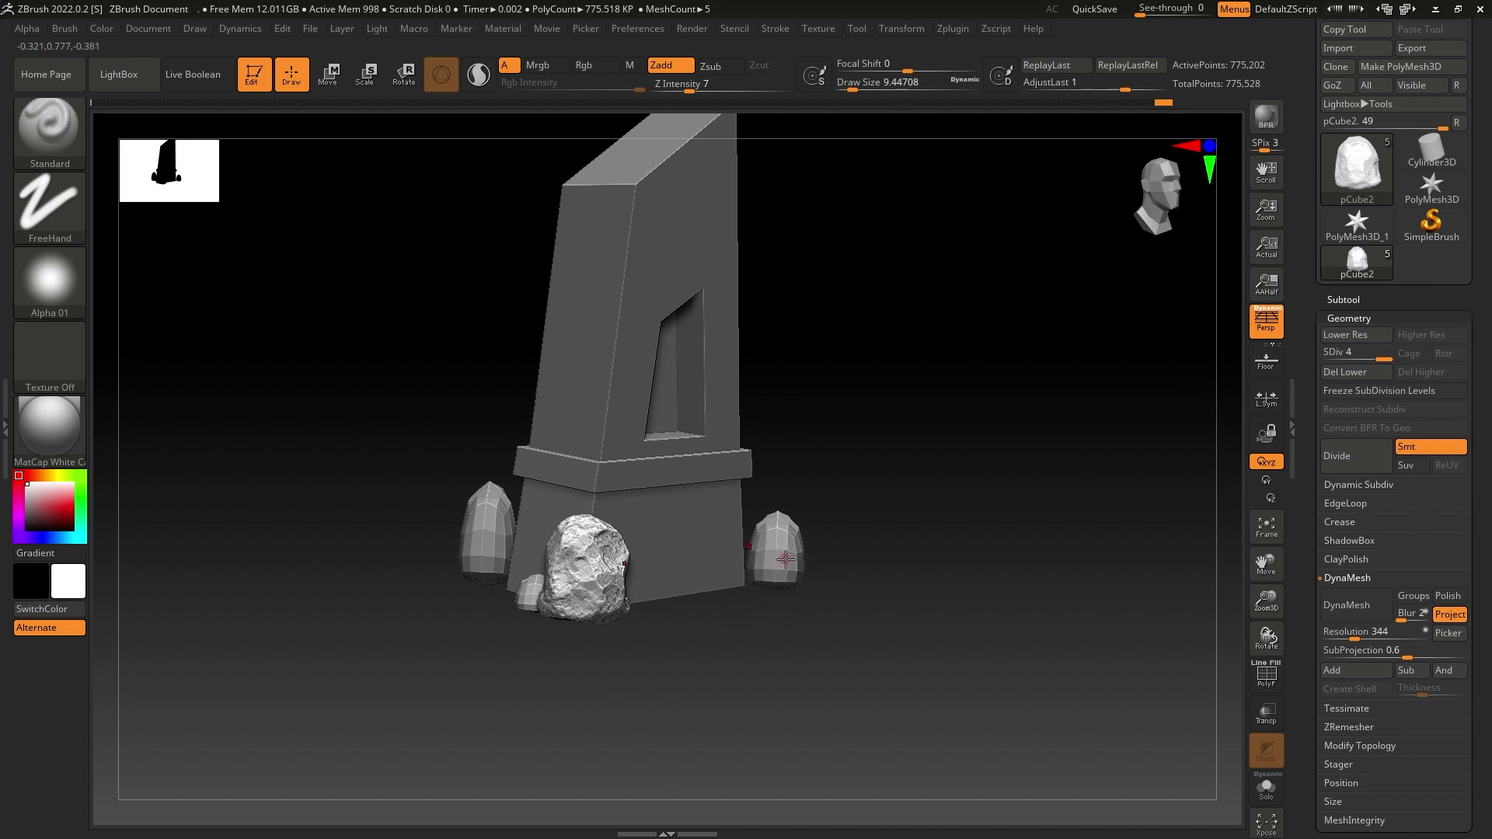
pyautogui.moveTo(926, 604)
pyautogui.mouseDown()
pyautogui.moveTo(929, 616)
pyautogui.moveTo(913, 582)
pyautogui.mouseUp()
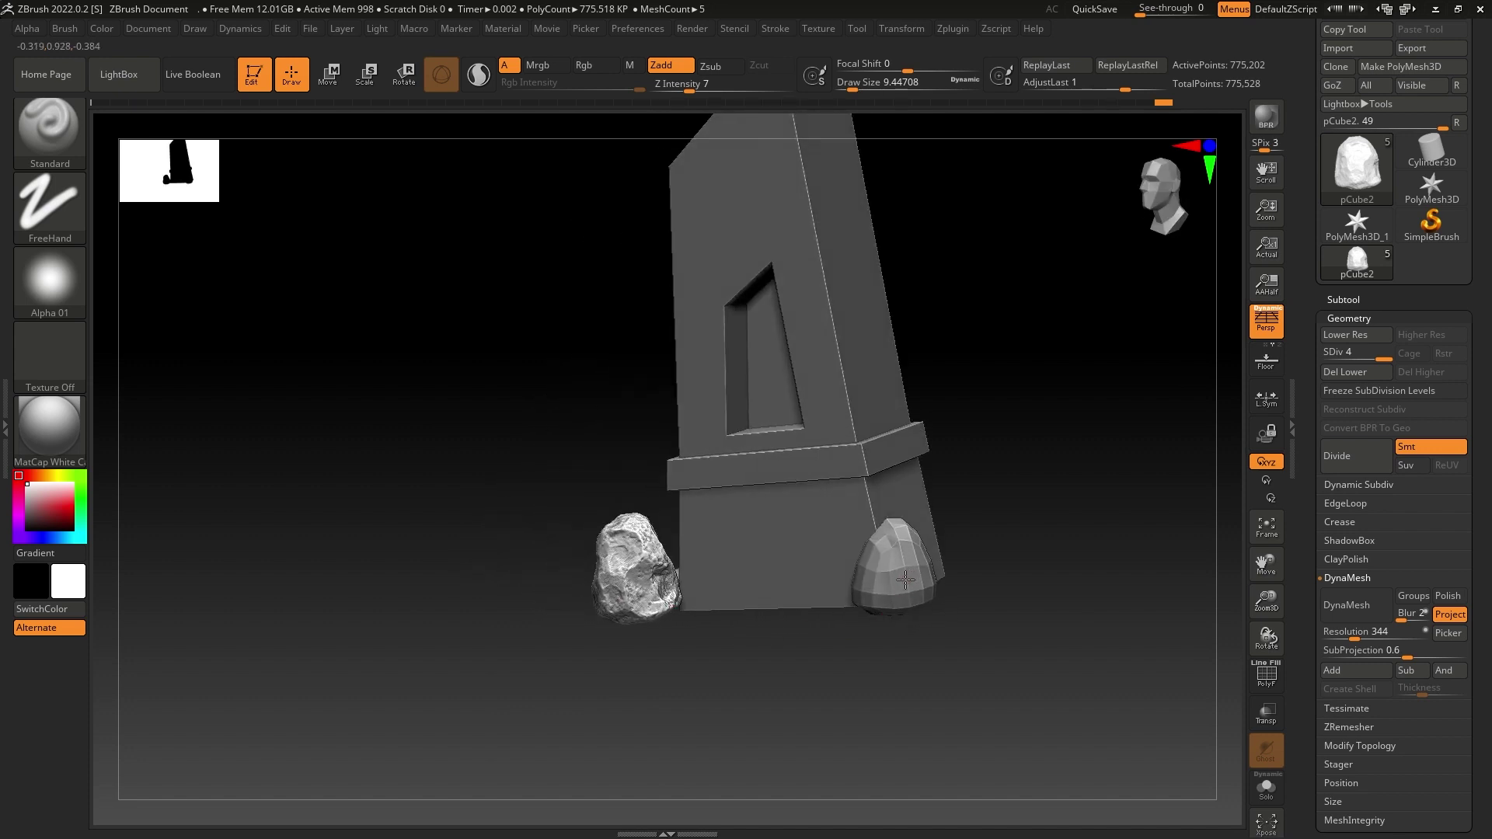
pyautogui.moveTo(1019, 650); pyautogui.dragTo(1070, 636)
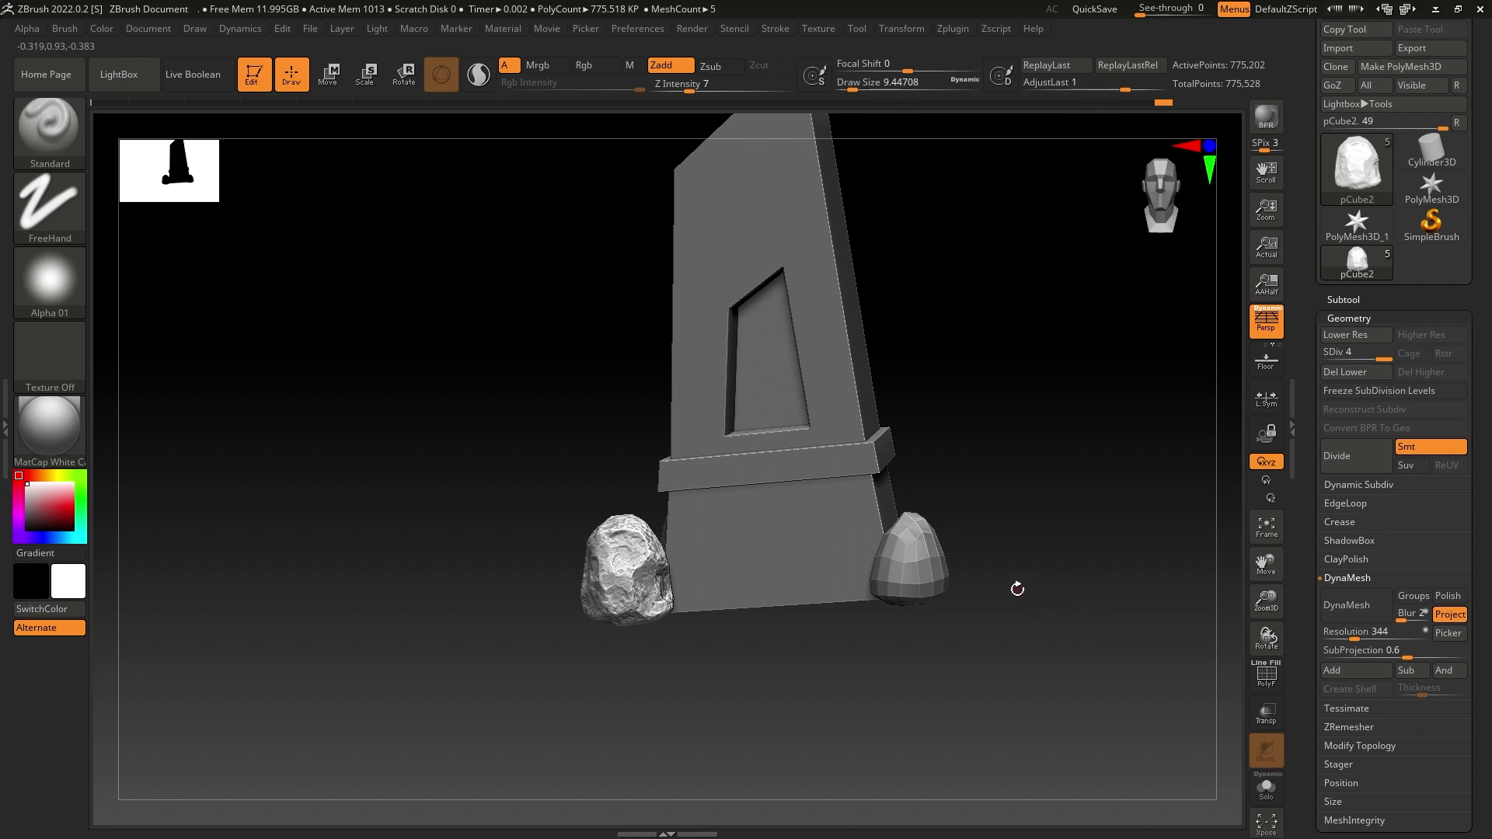
pyautogui.click(1345, 301)
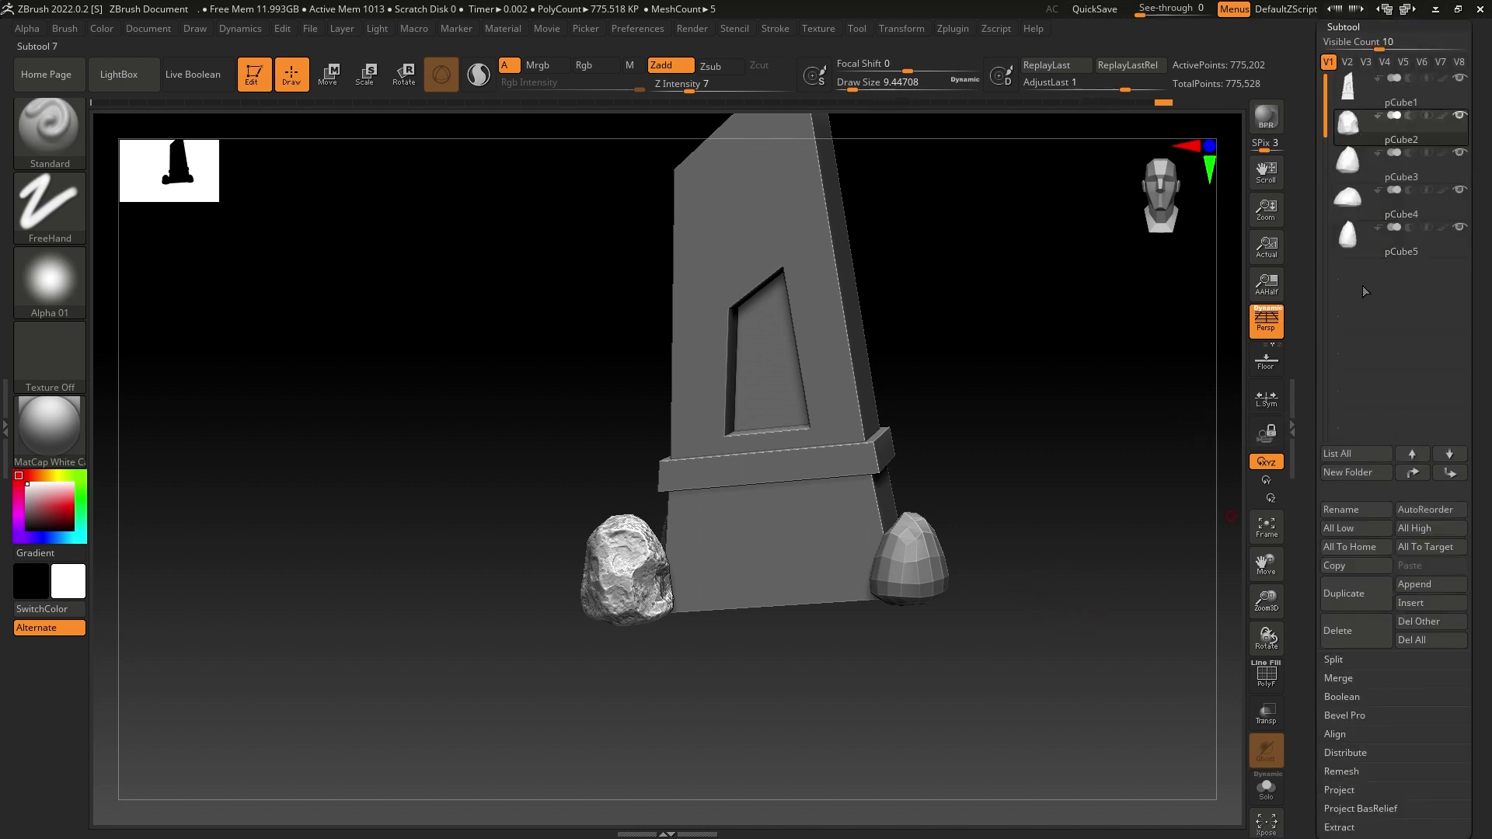
pyautogui.click(1344, 167)
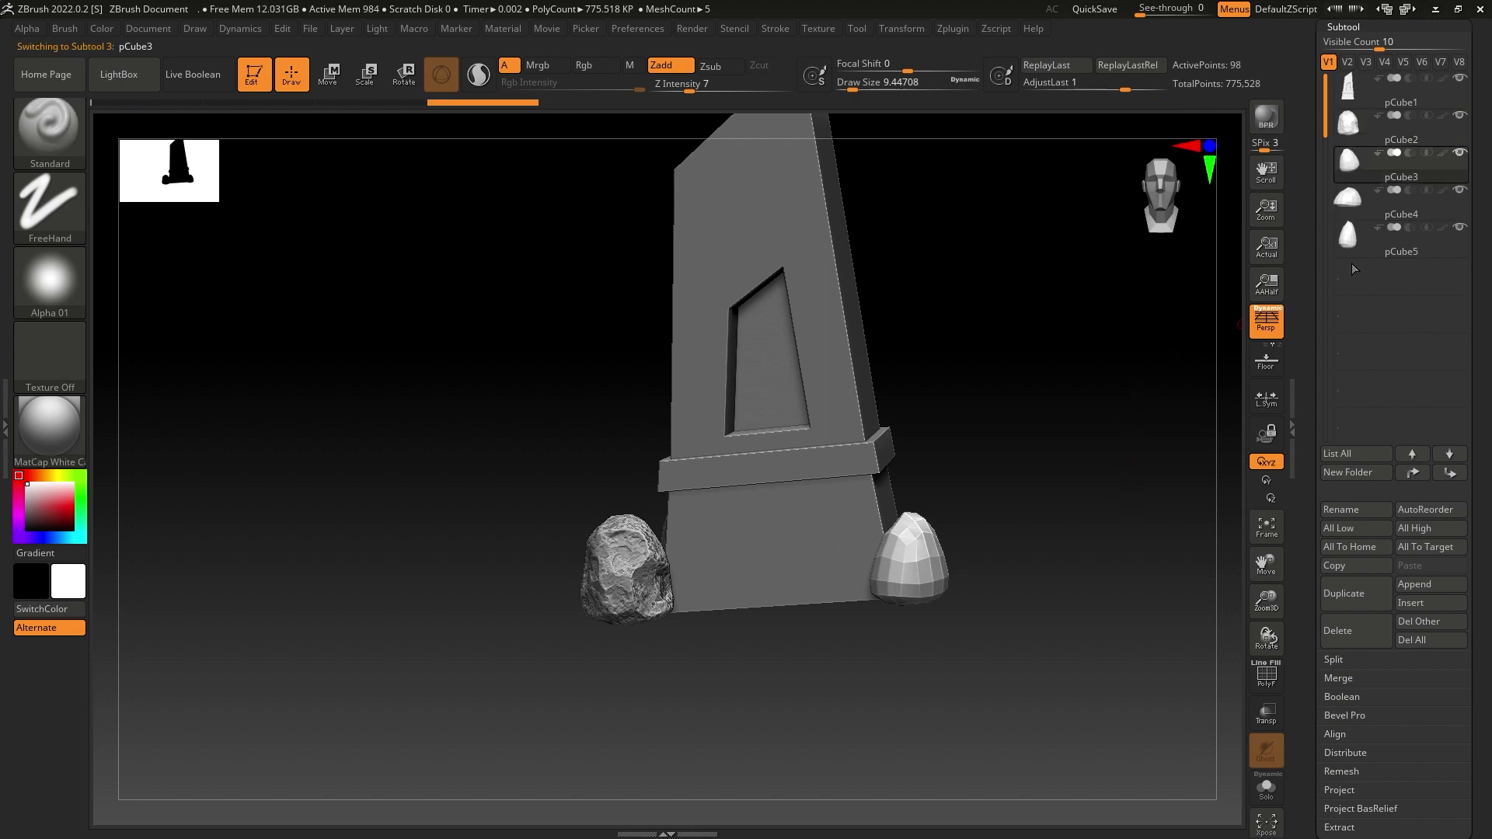
pyautogui.click(1266, 786)
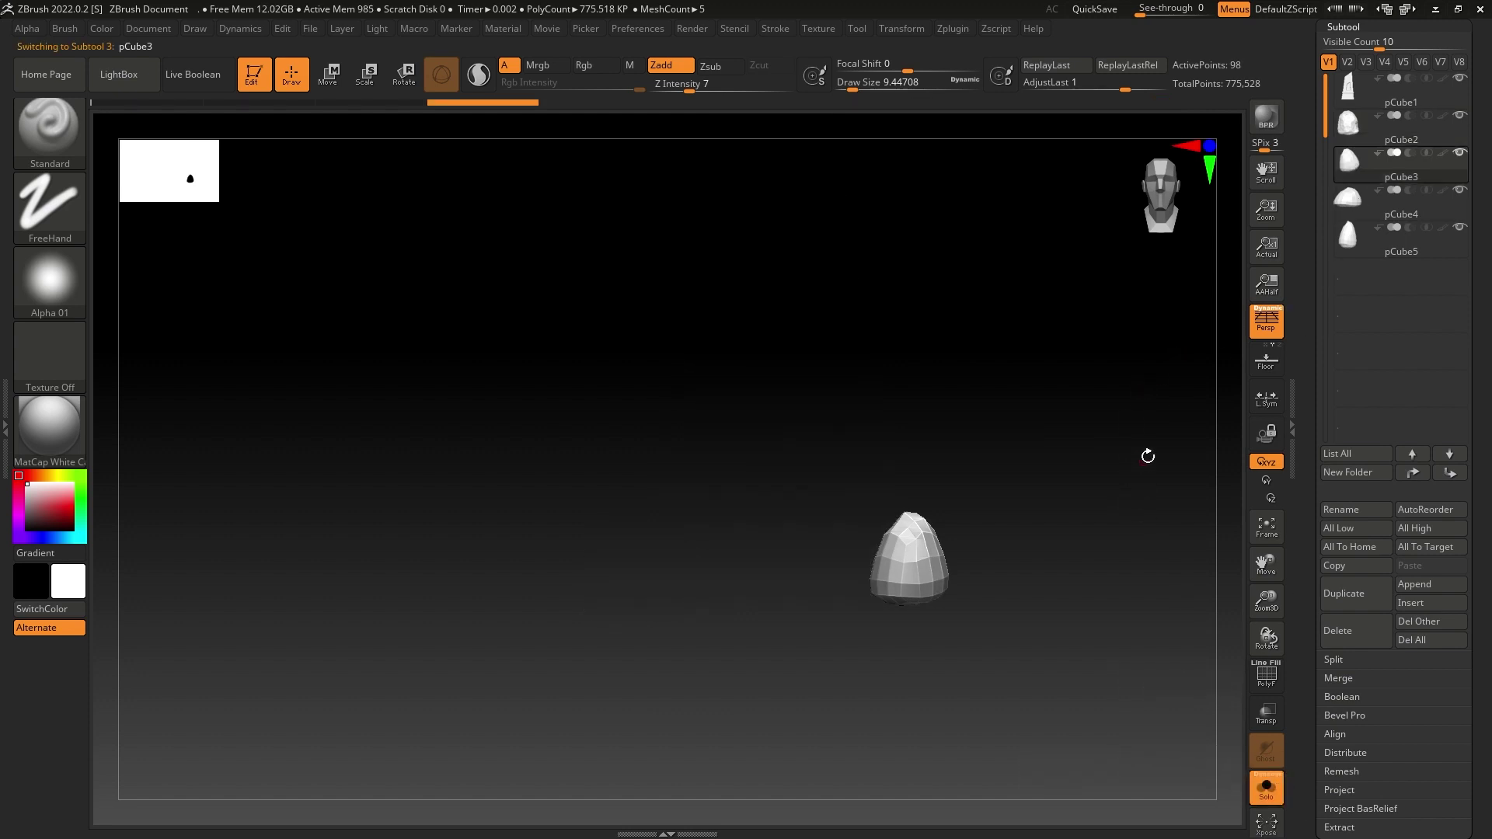
# Subdivide the pCube3 stone to level 3 and delete its lower subdivision levels.
pyautogui.moveTo(1490, 221); pyautogui.dragTo(1486, 303)
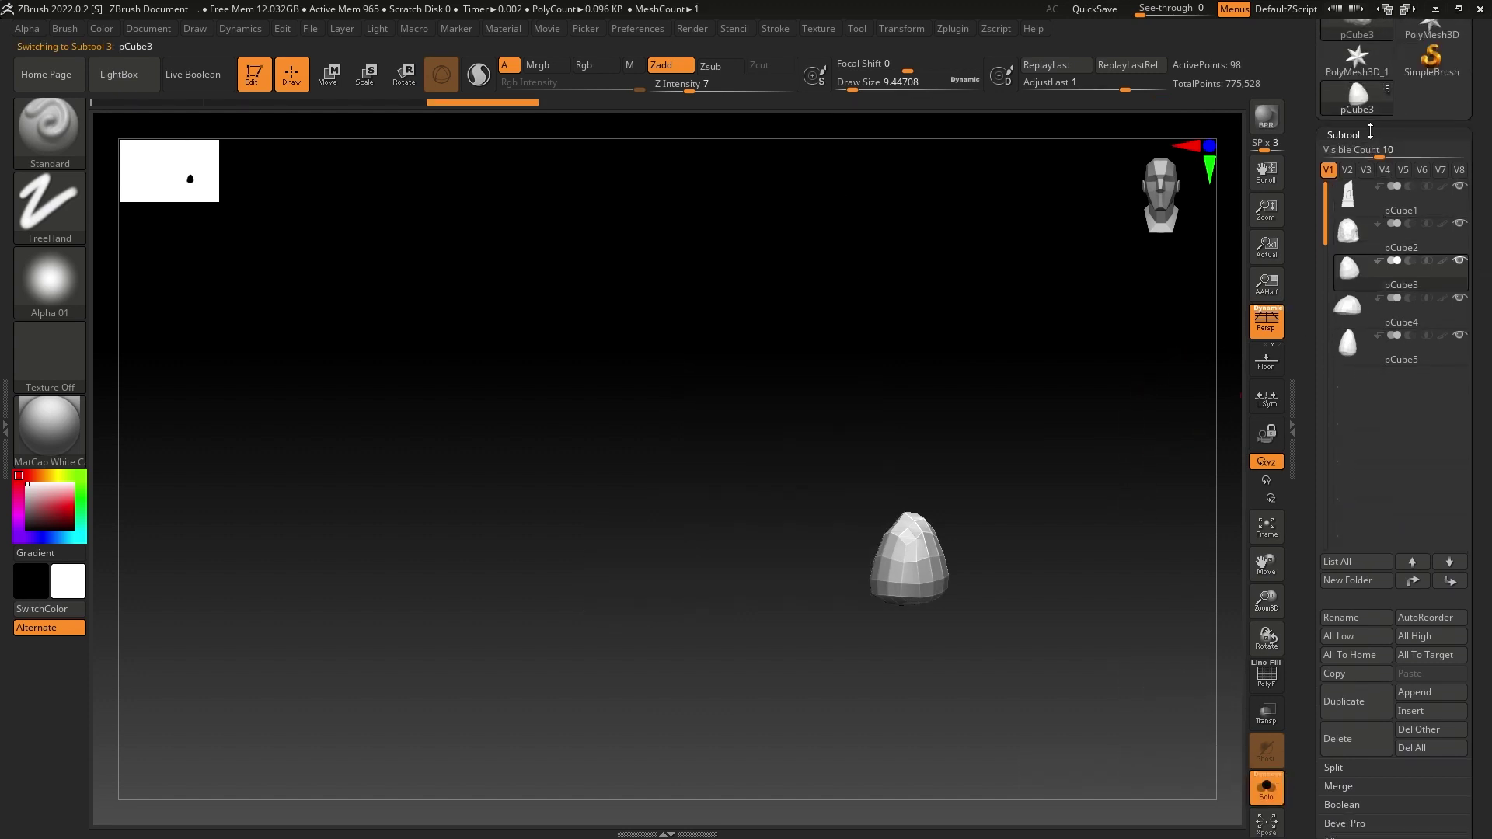
pyautogui.click(1366, 132)
pyautogui.moveTo(1360, 150); pyautogui.dragTo(1360, 147)
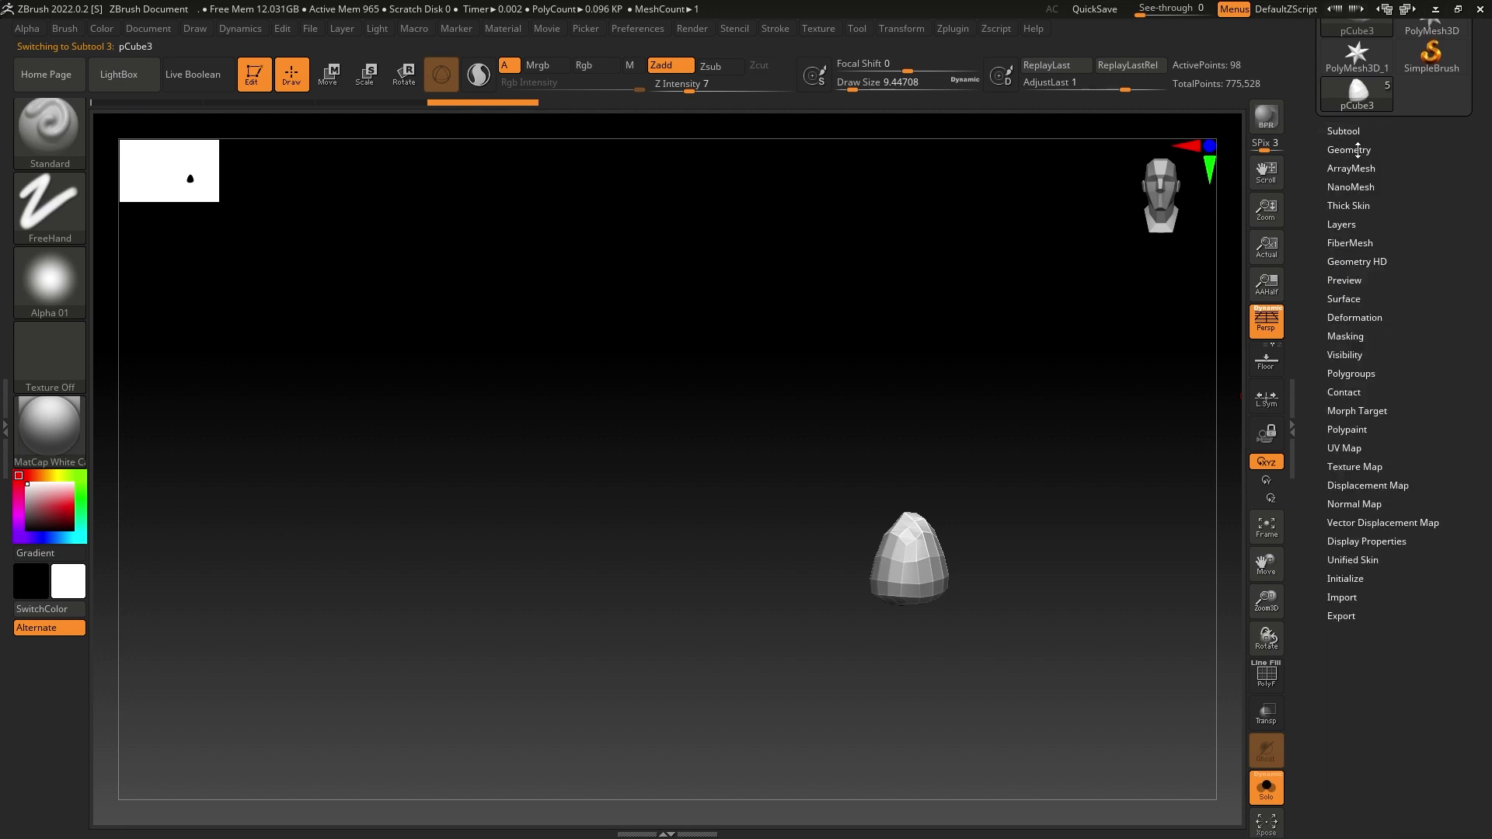
pyautogui.click(1358, 148)
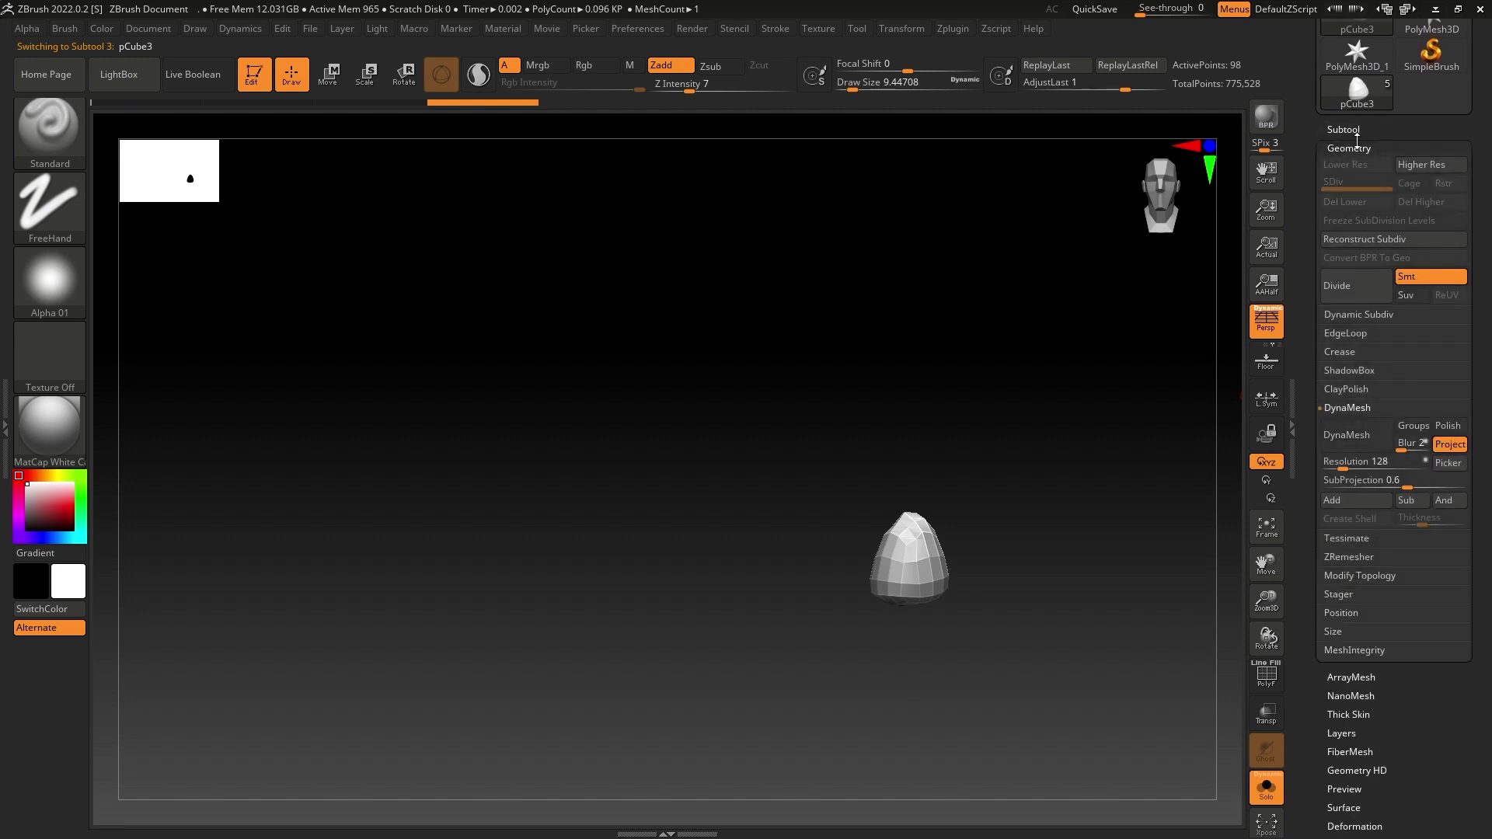
pyautogui.click(1348, 286)
pyautogui.click(1367, 283)
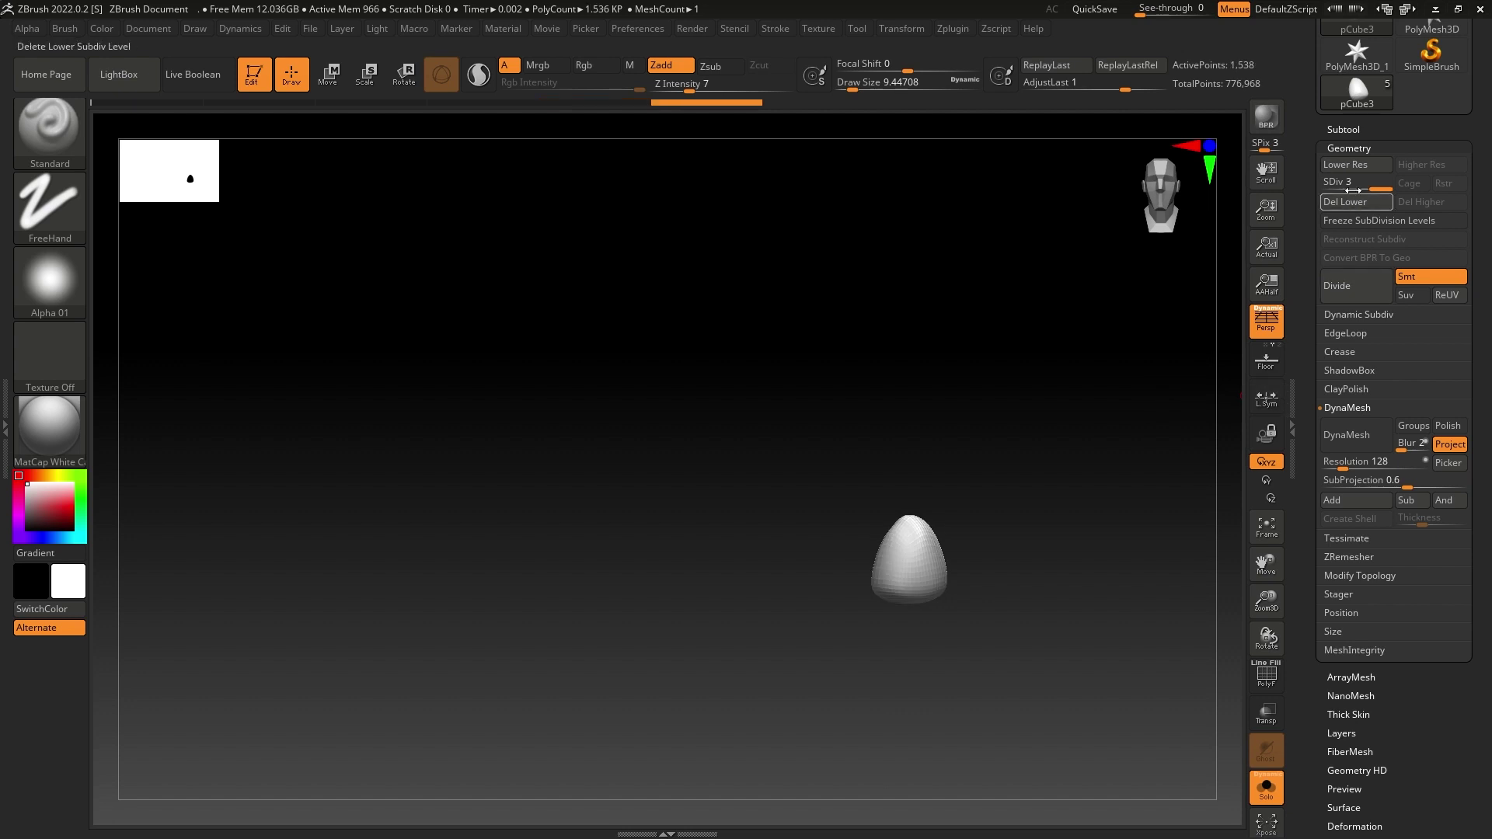
pyautogui.click(1354, 204)
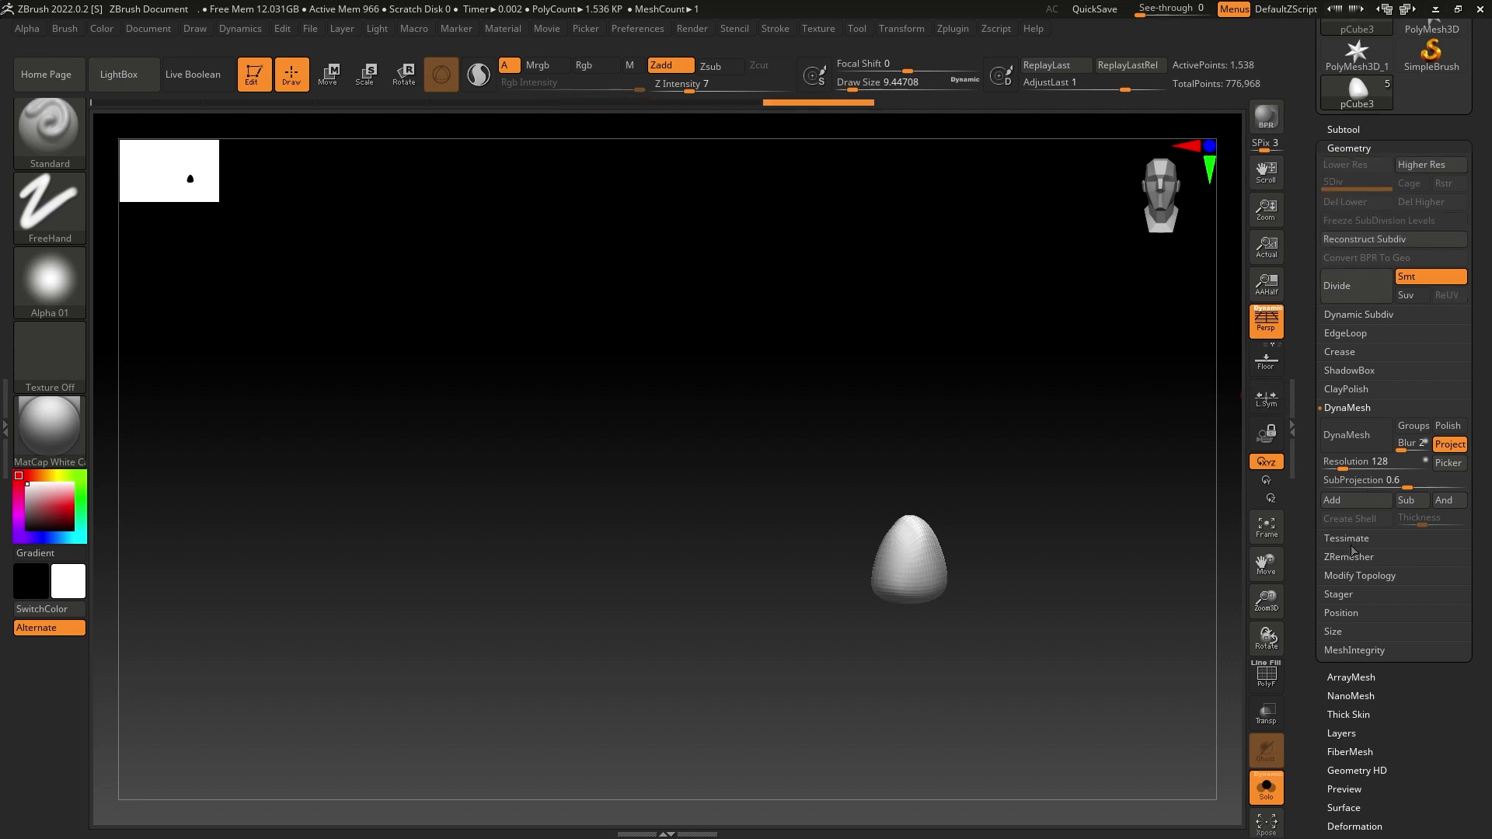
# Remesh the stone with DynaMesh at resolution 416, display its polyframe and switch DynaMesh mode off.
pyautogui.moveTo(1343, 469); pyautogui.dragTo(1358, 463)
pyautogui.click(1355, 435)
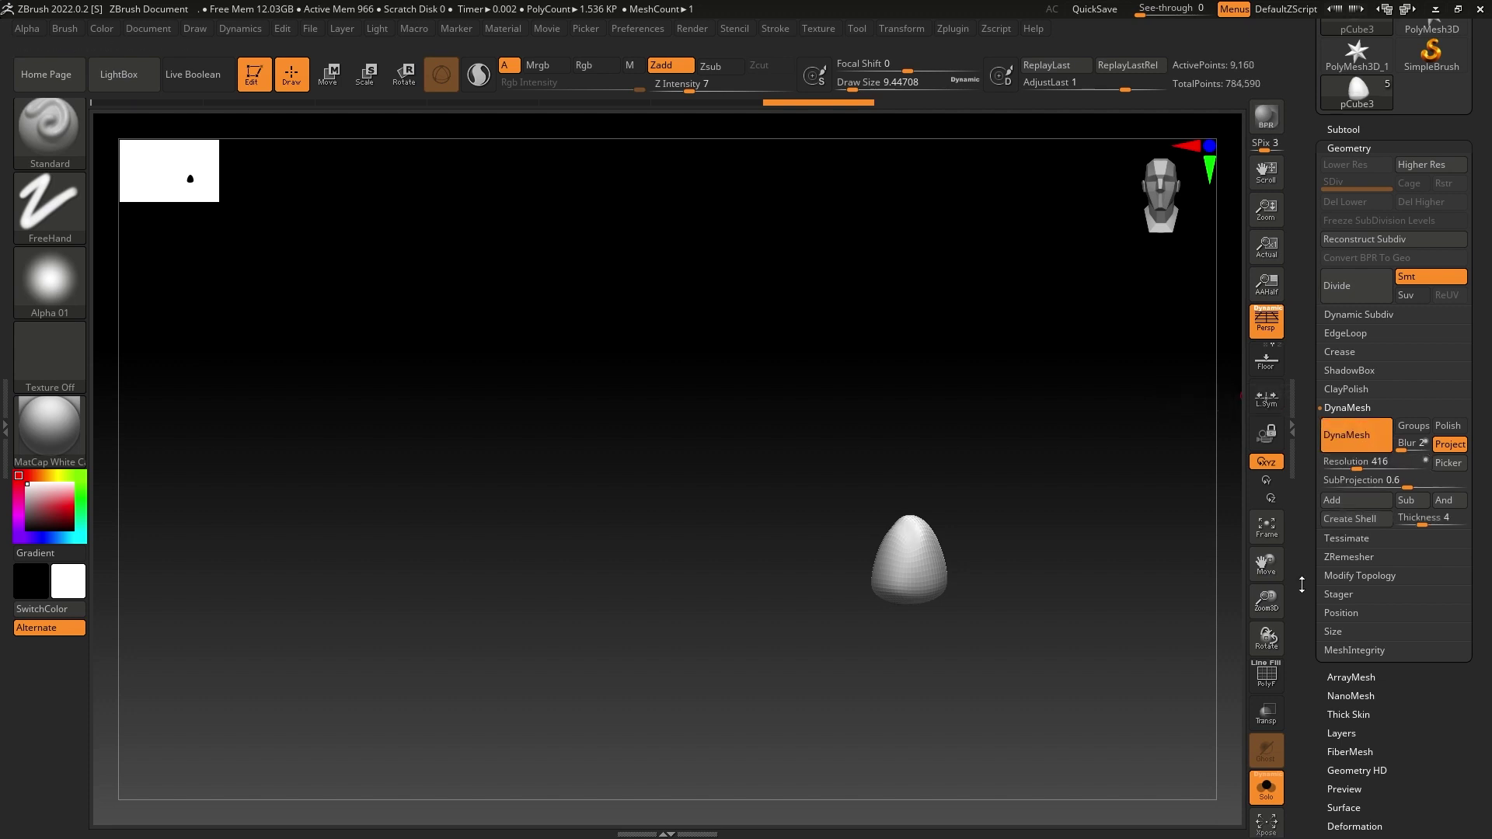
pyautogui.click(1266, 675)
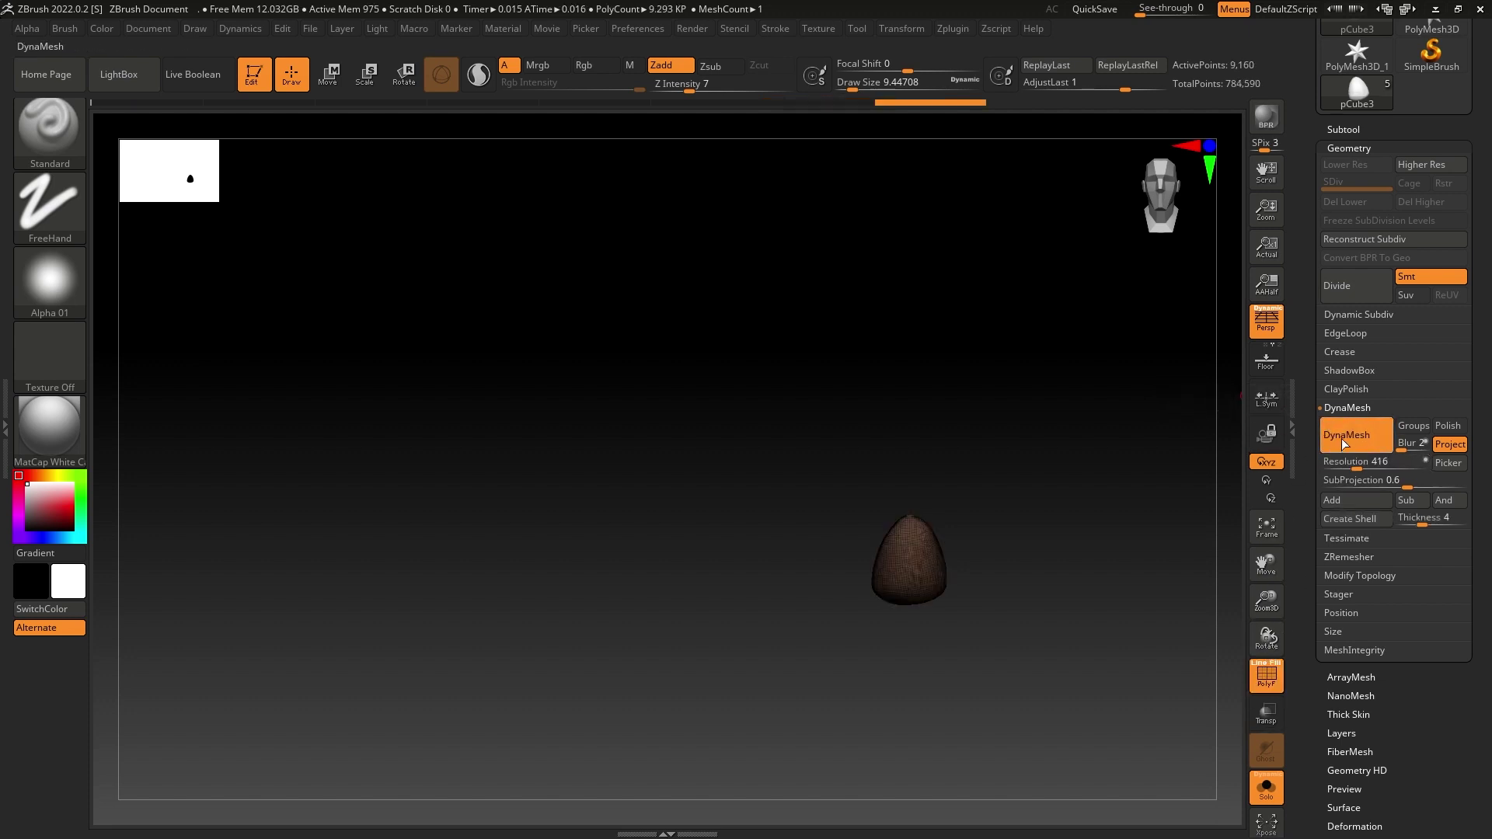
pyautogui.press('ctrl')
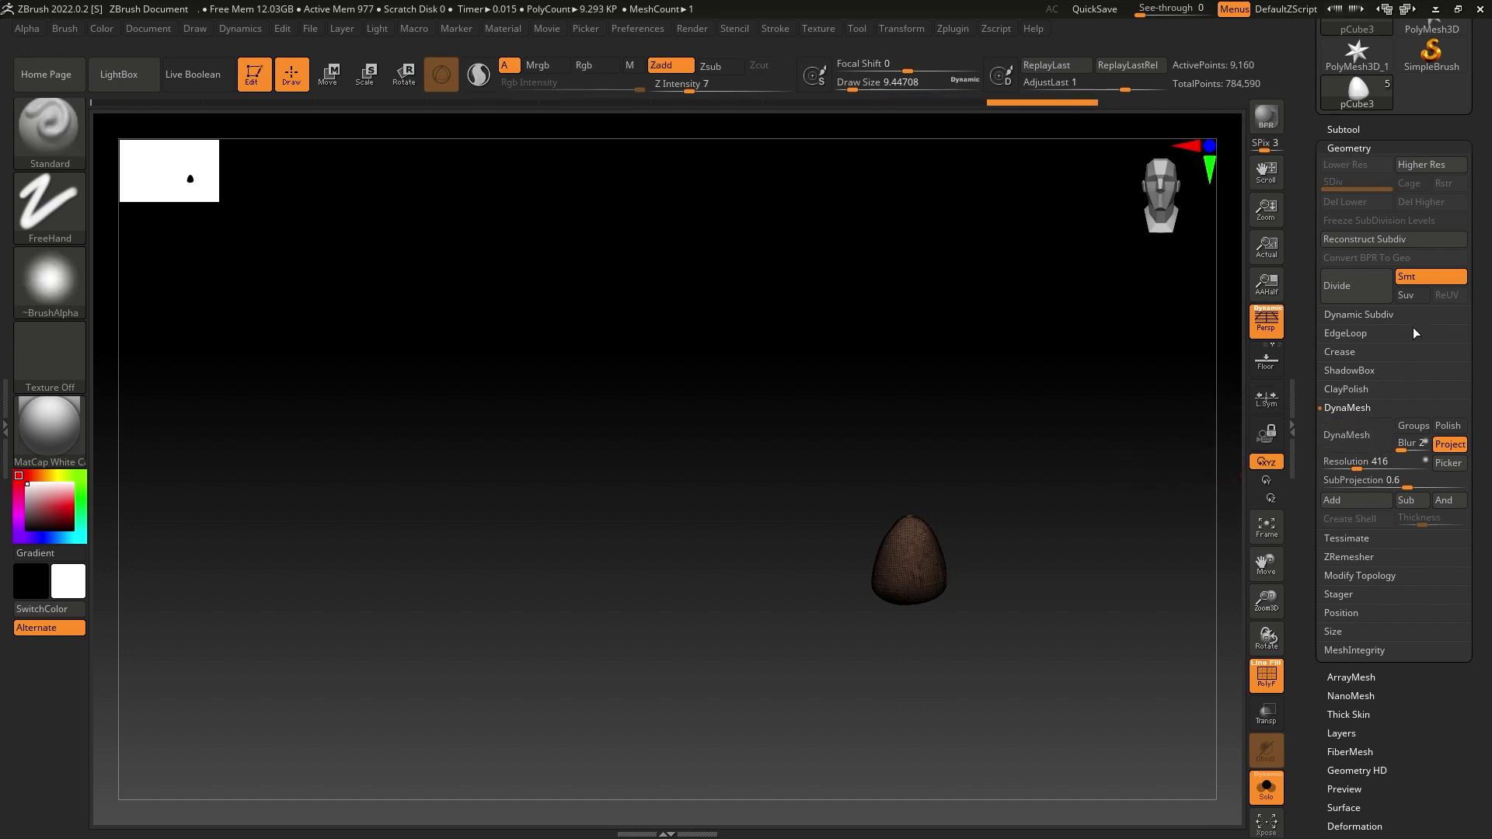
# Subdivide the remeshed stone to level 4 and hide the polyframe.
pyautogui.click(1353, 283)
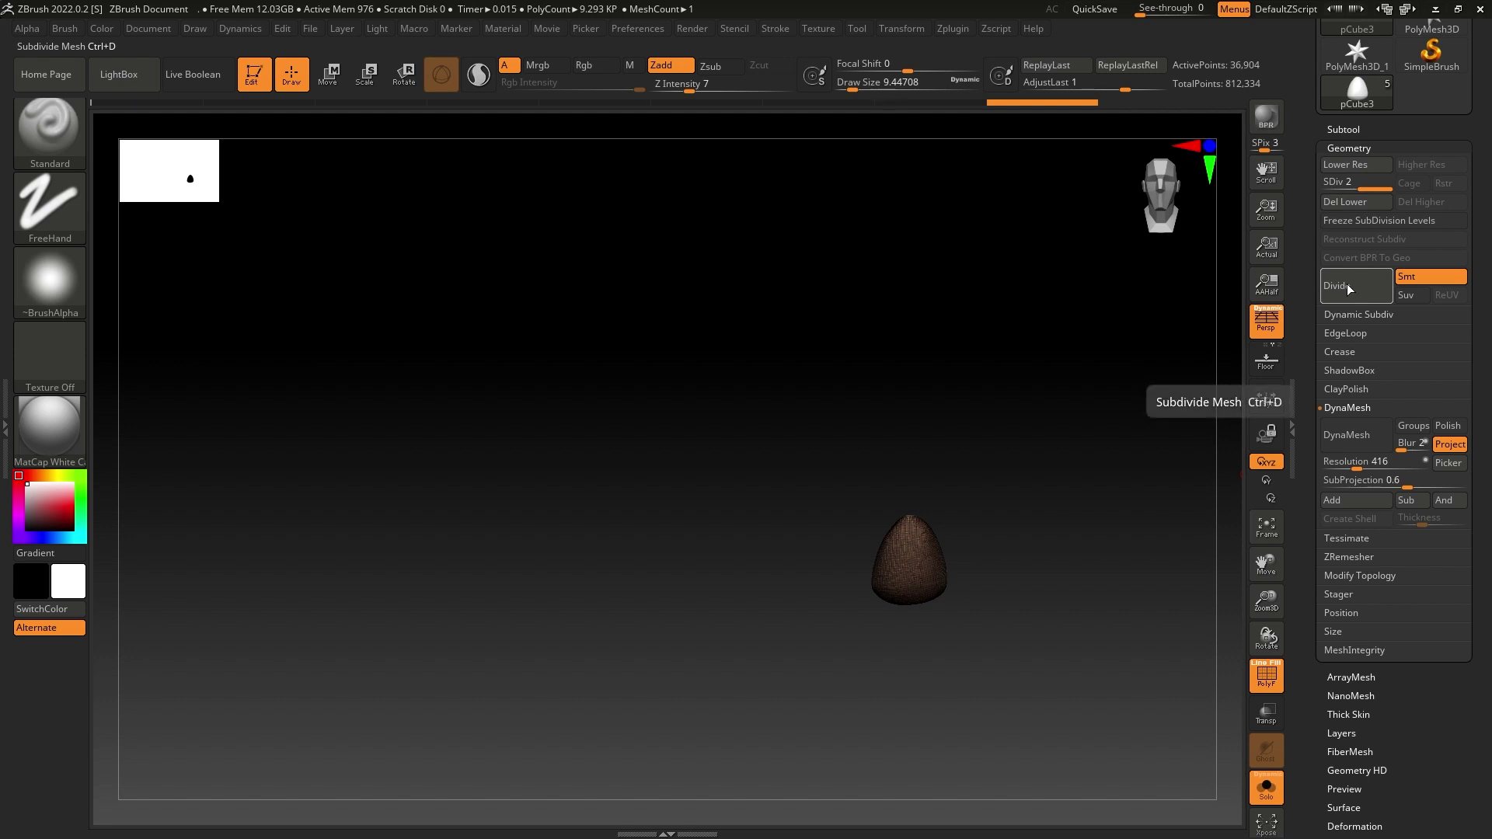
pyautogui.click(1346, 283)
pyautogui.click(1349, 286)
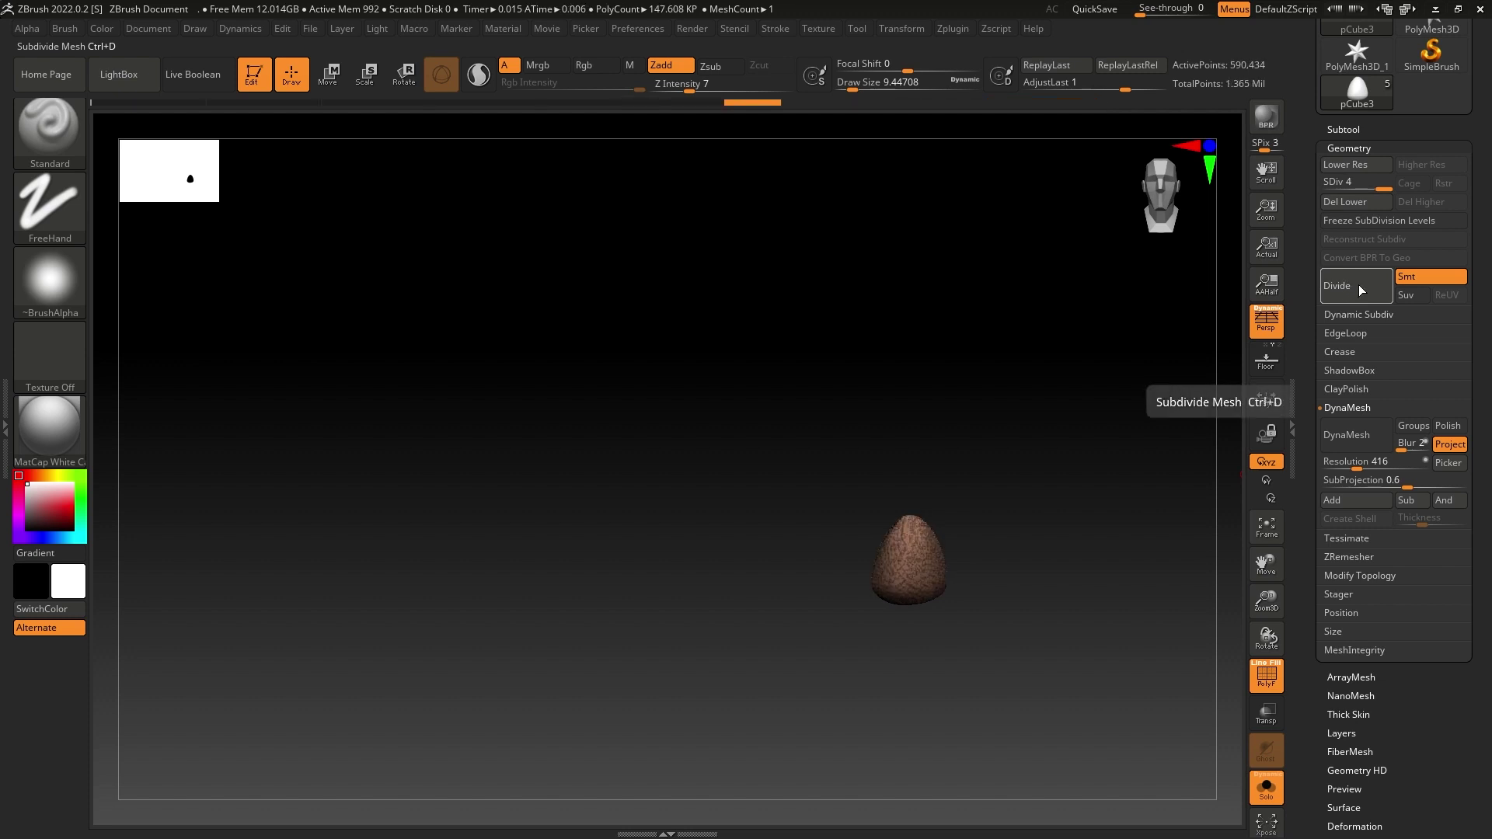
pyautogui.moveTo(1488, 214); pyautogui.dragTo(1487, 93)
pyautogui.click(1267, 675)
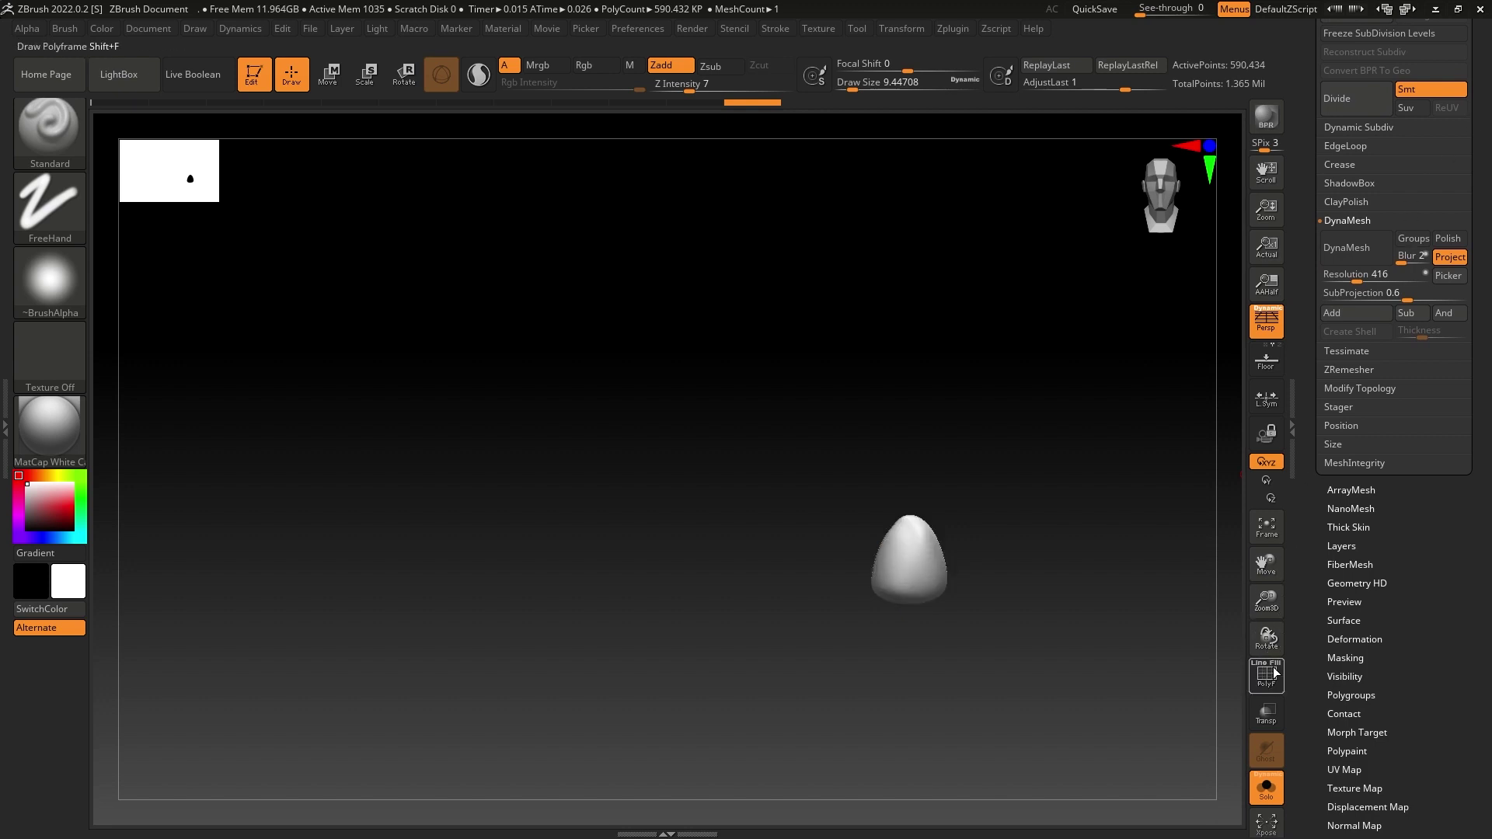
# Choose the TrimSmoothBorder brush for the smooth stone, with Draw Size about 54 and Z Intensity 100.
pyautogui.moveTo(1266, 591); pyautogui.dragTo(1245, 574)
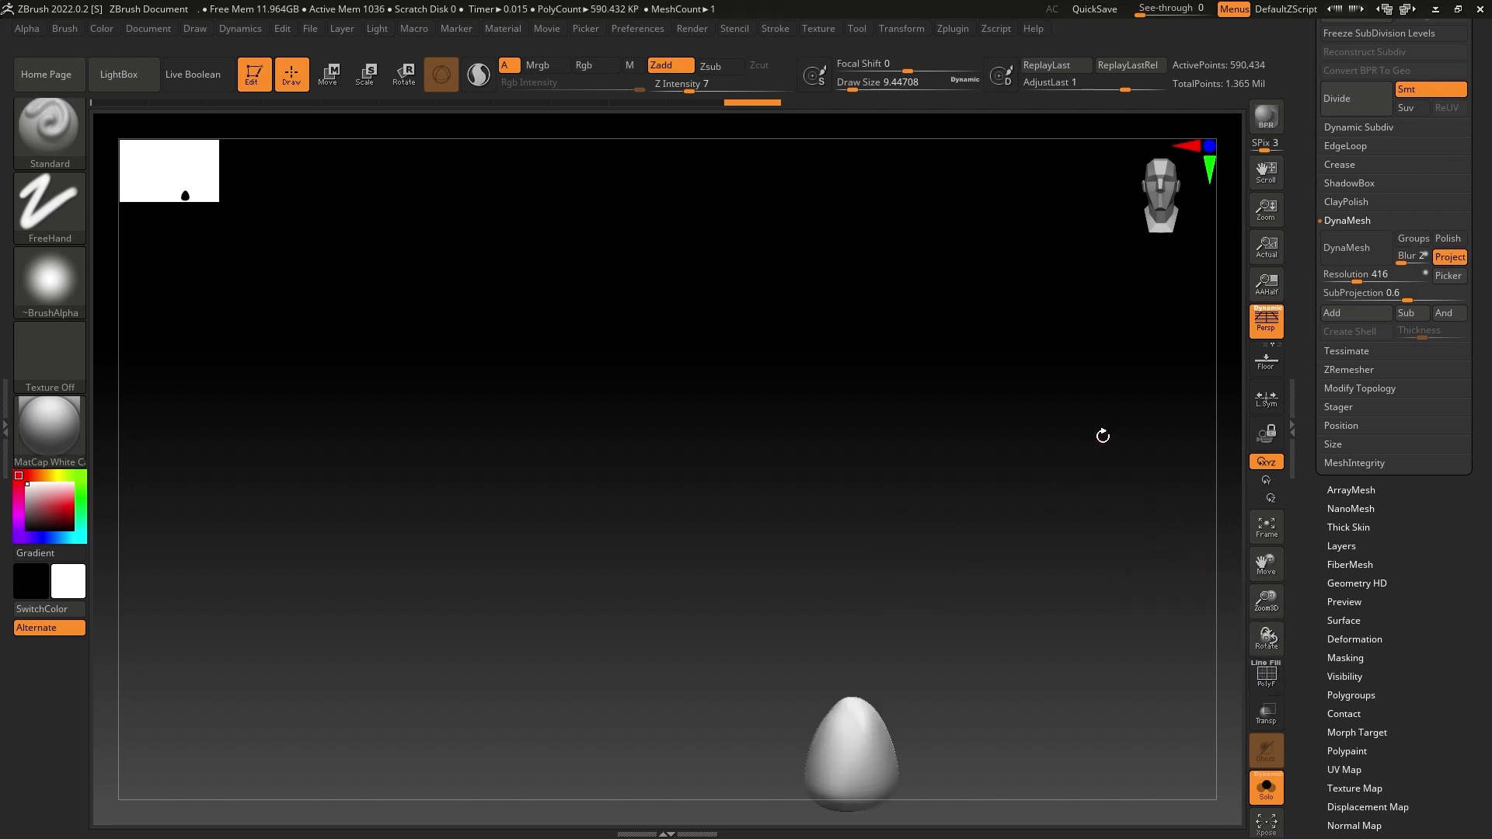
pyautogui.keyDown('alt'); pyautogui.moveTo(1037, 509); pyautogui.dragTo(1060, 479); pyautogui.keyUp('alt')
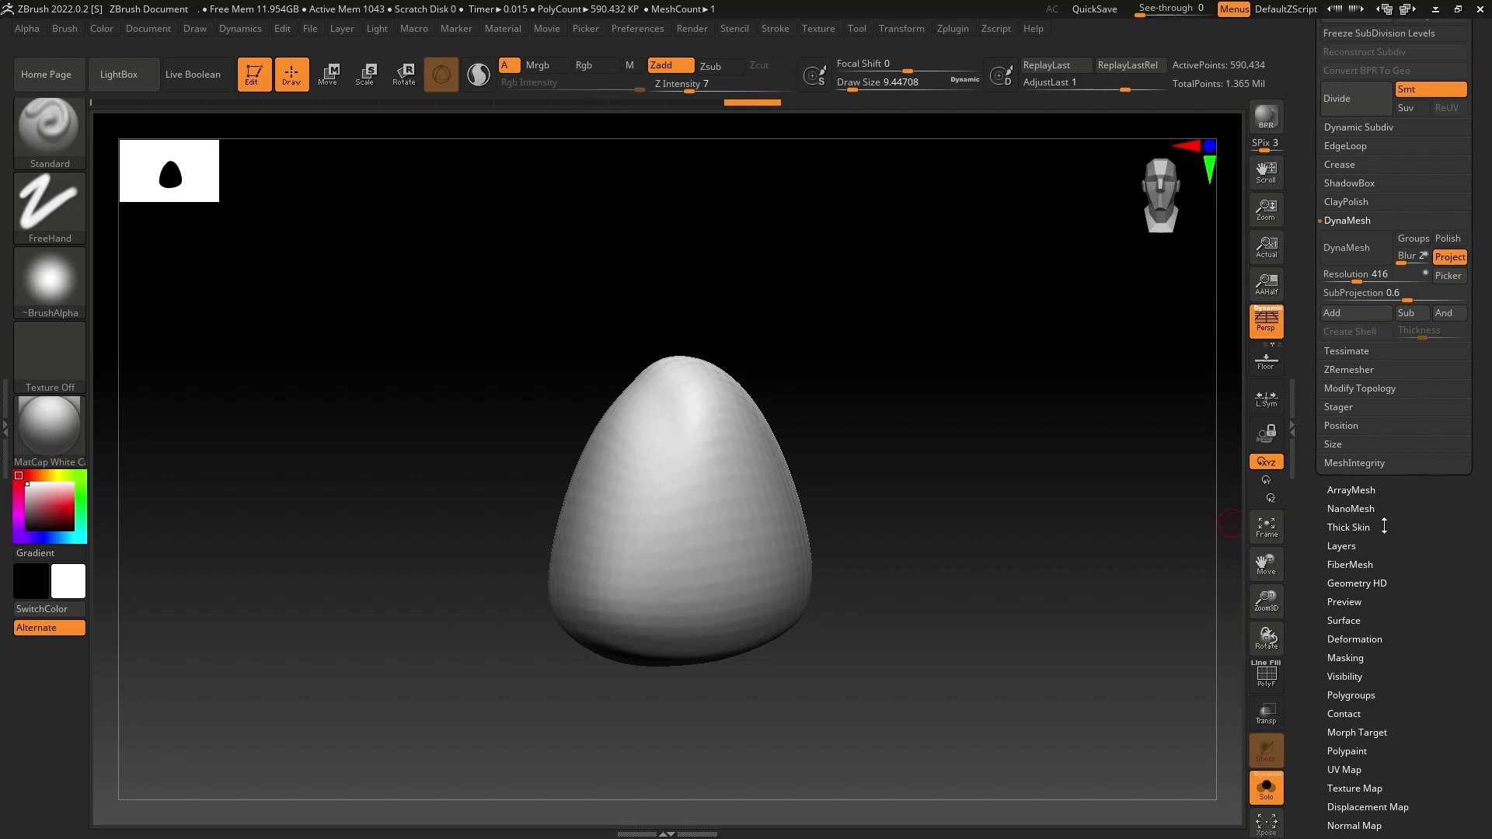
pyautogui.moveTo(1445, 557); pyautogui.dragTo(1378, 457)
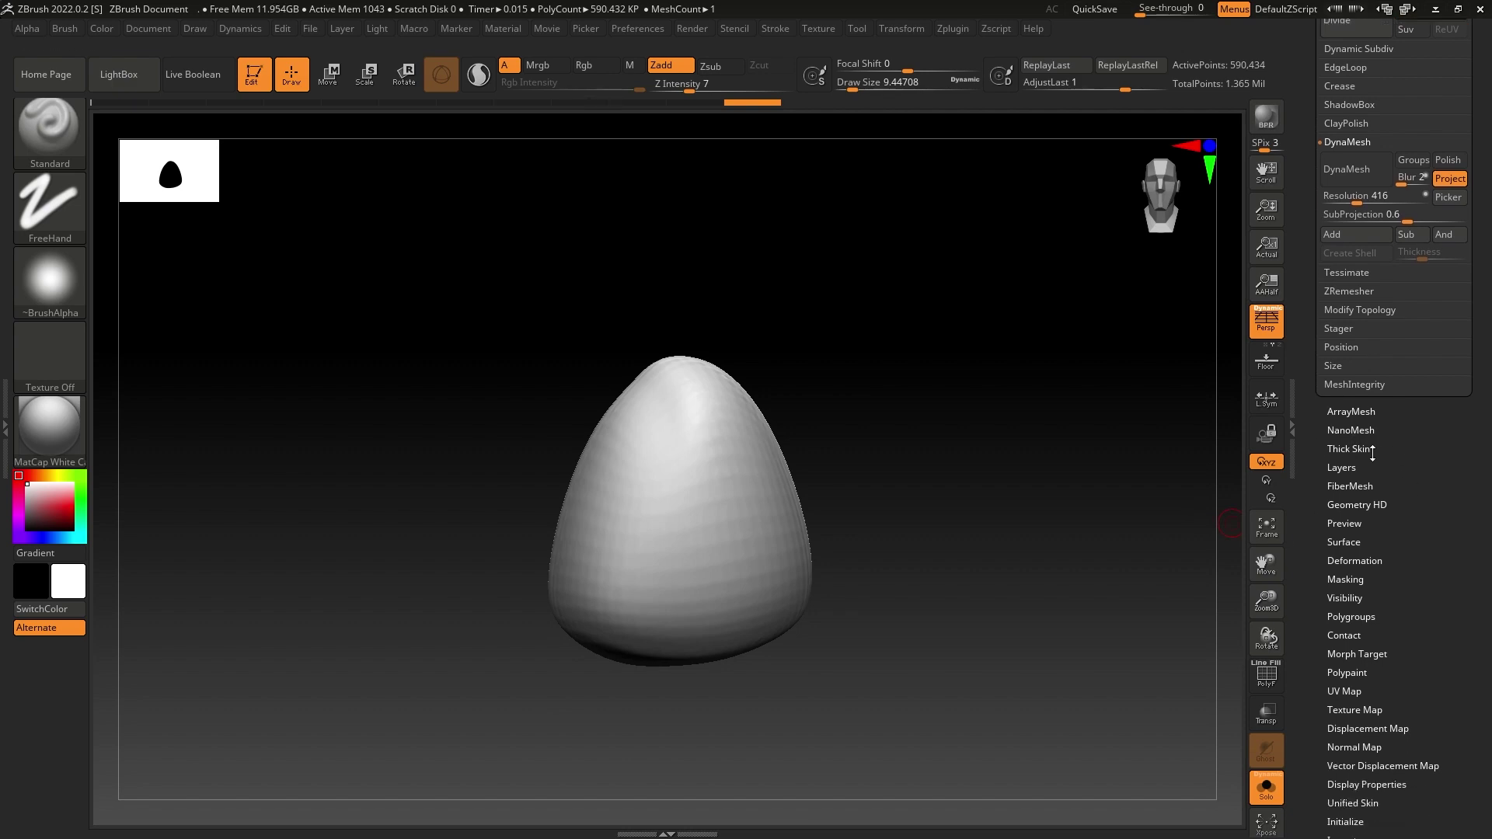
pyautogui.click(66, 133)
pyautogui.click(65, 136)
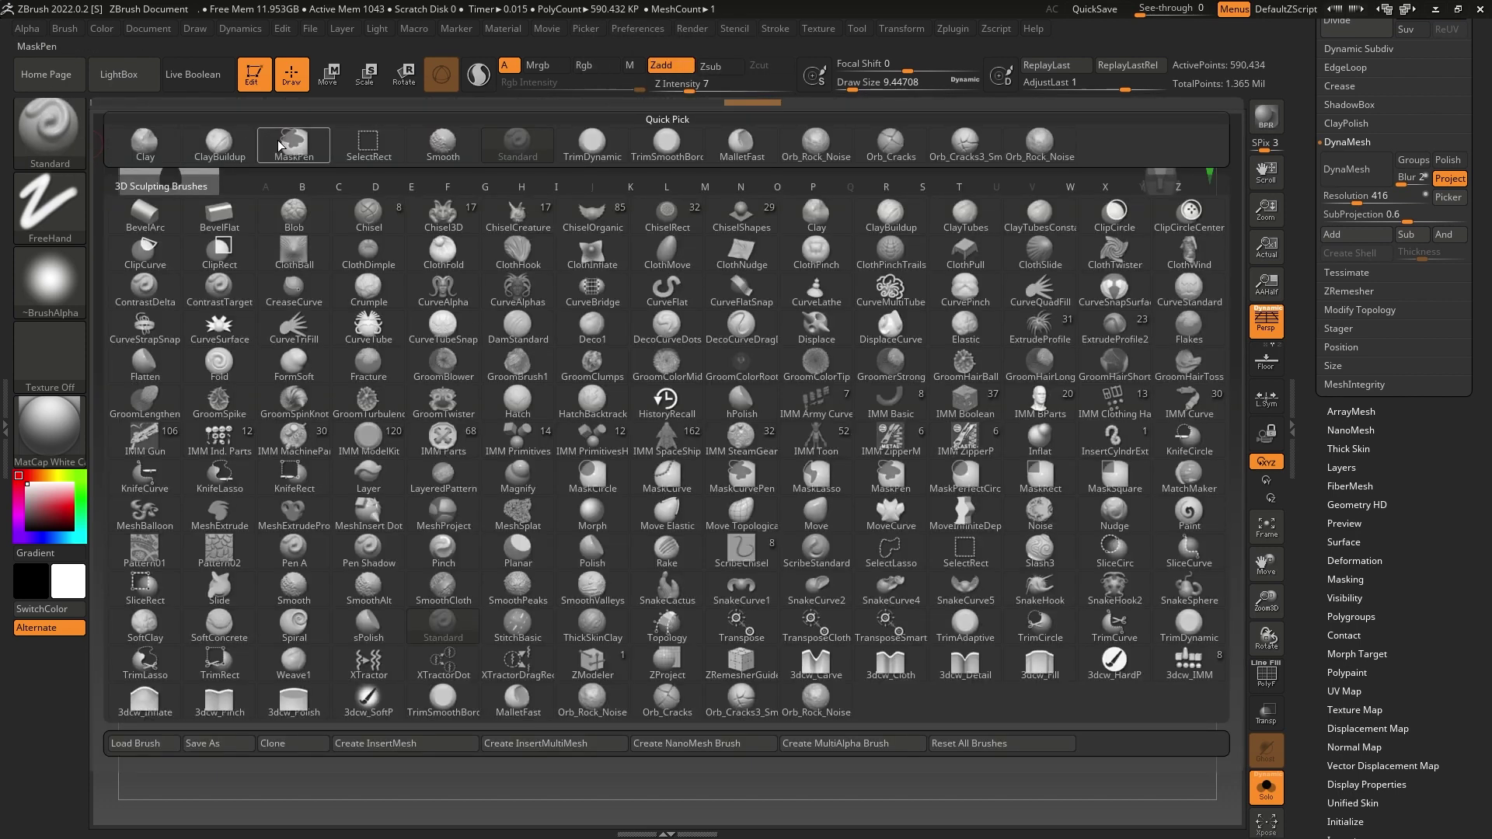
pyautogui.click(678, 155)
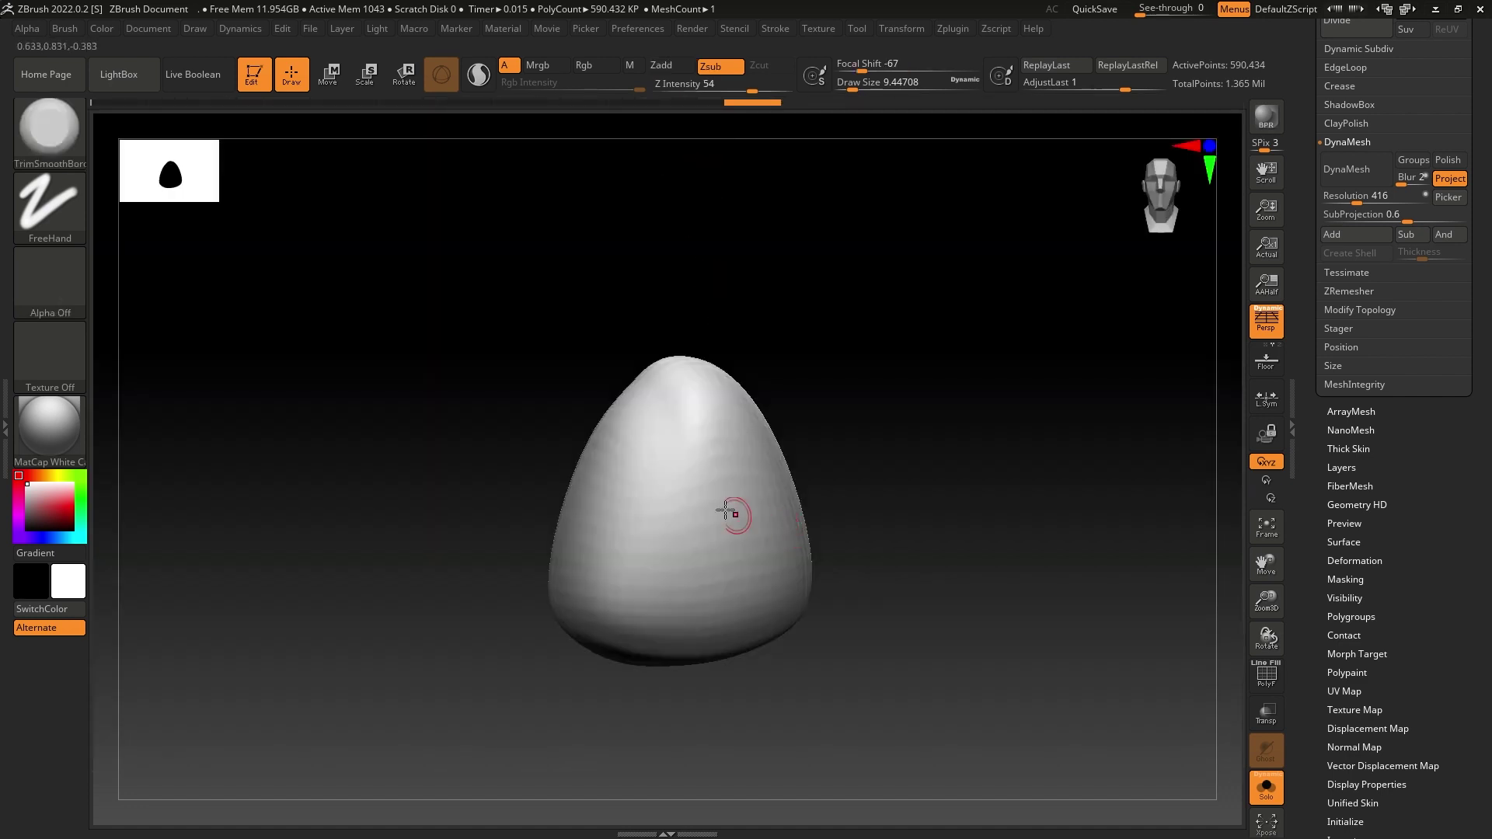
pyautogui.moveTo(854, 89); pyautogui.dragTo(871, 88)
pyautogui.moveTo(766, 89); pyautogui.dragTo(791, 89)
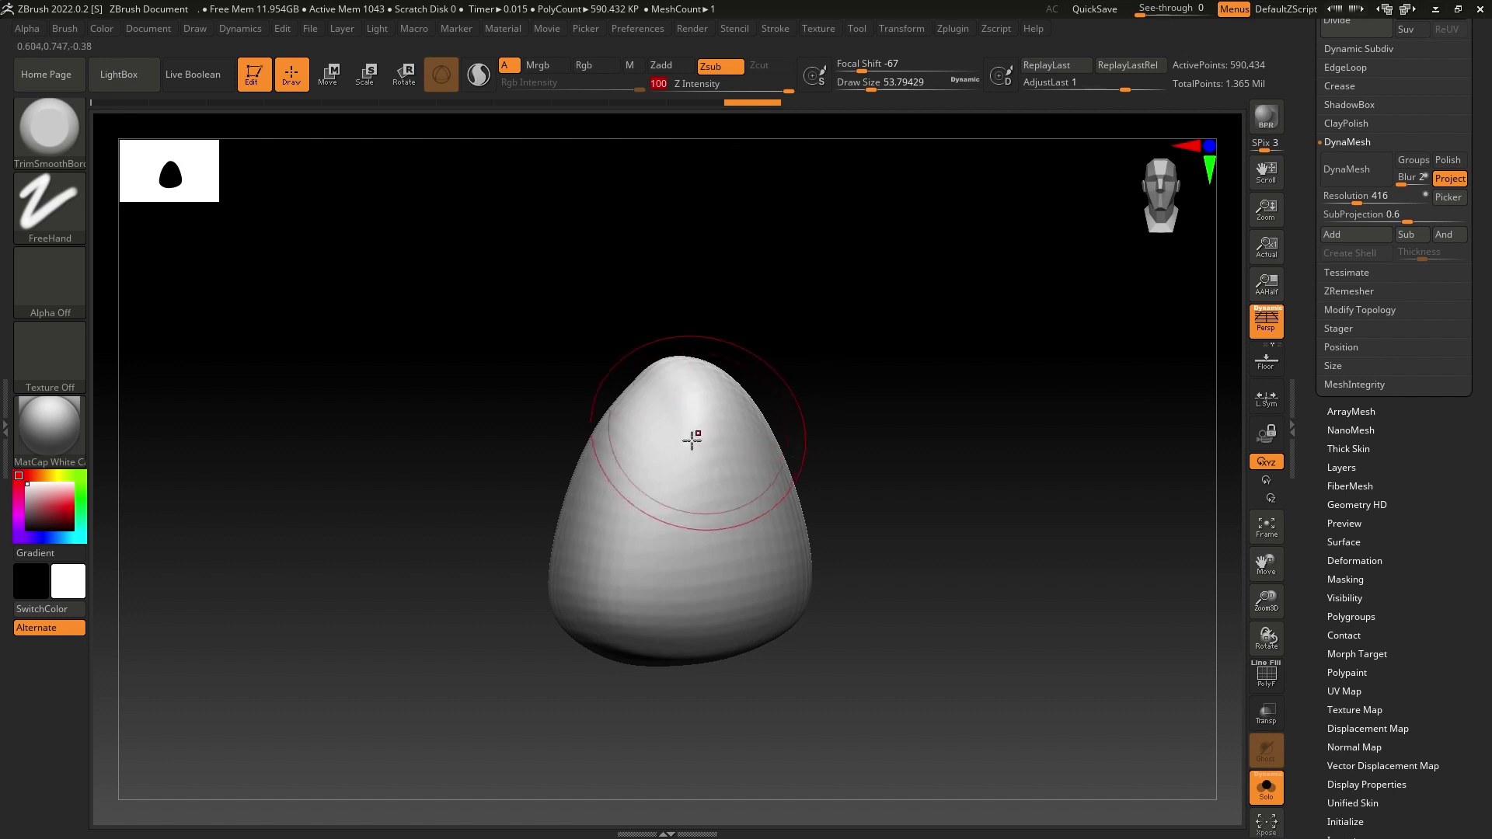
# Cut flat facets around the upper half of the smooth stone with the TrimSmoothBorder brush.
pyautogui.moveTo(677, 474); pyautogui.dragTo(704, 470)
pyautogui.moveTo(722, 466); pyautogui.dragTo(672, 465, button='right')
pyautogui.moveTo(733, 459)
pyautogui.mouseDown()
pyautogui.moveTo(813, 476)
pyautogui.moveTo(813, 542)
pyautogui.mouseUp()
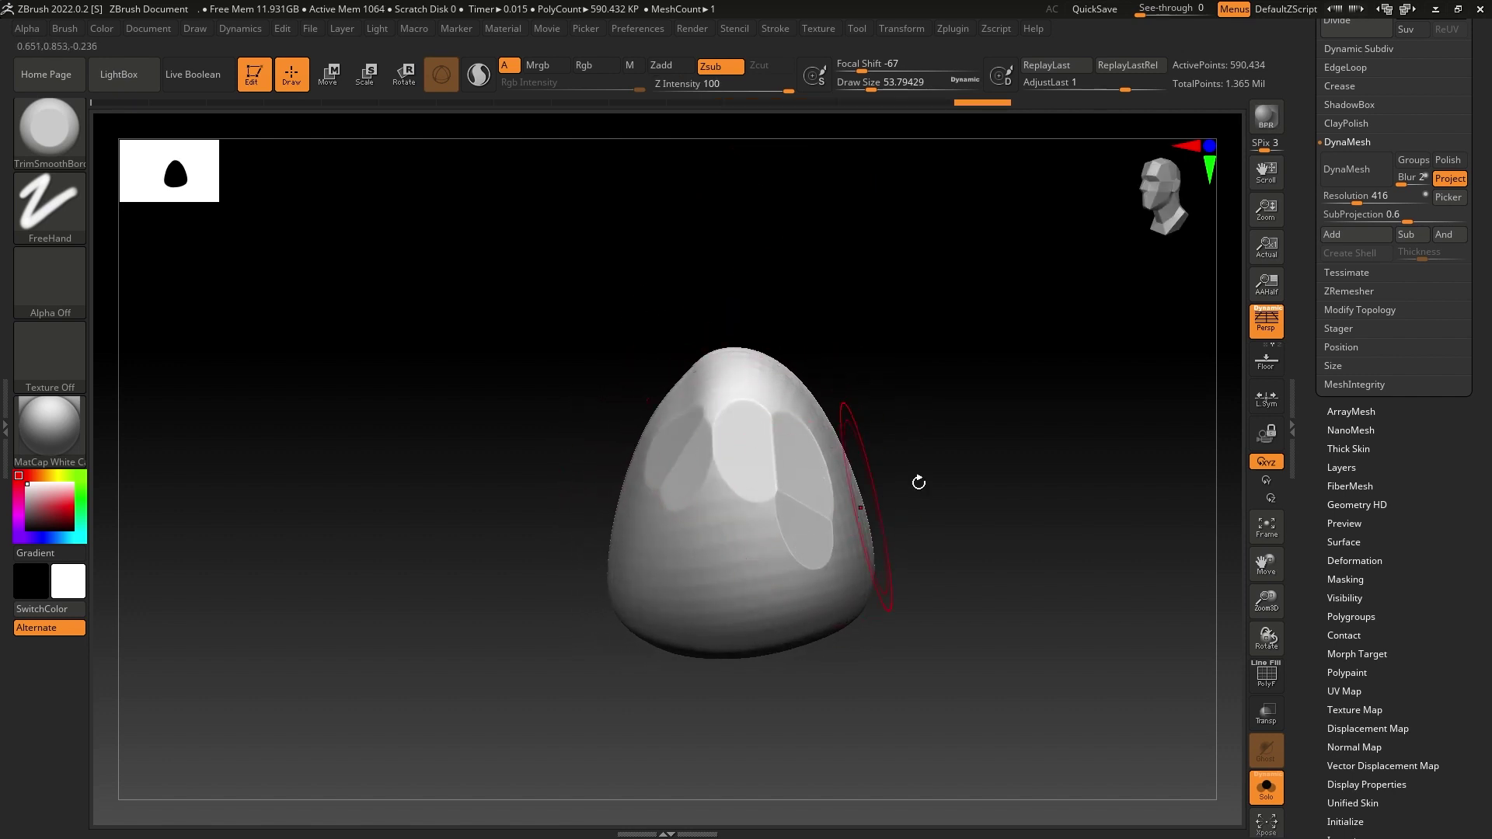
pyautogui.moveTo(933, 493); pyautogui.dragTo(903, 480, button='right')
pyautogui.moveTo(894, 472)
pyautogui.mouseDown()
pyautogui.moveTo(868, 483)
pyautogui.moveTo(840, 407)
pyautogui.moveTo(800, 360)
pyautogui.moveTo(893, 400)
pyautogui.moveTo(904, 443)
pyautogui.mouseUp()
pyautogui.moveTo(905, 443)
pyautogui.mouseDown(button='right')
pyautogui.moveTo(950, 383)
pyautogui.moveTo(926, 466)
pyautogui.mouseUp(button='right')
pyautogui.moveTo(926, 466)
pyautogui.mouseDown()
pyautogui.moveTo(992, 533)
pyautogui.moveTo(1035, 541)
pyautogui.moveTo(1056, 506)
pyautogui.moveTo(1042, 433)
pyautogui.moveTo(992, 401)
pyautogui.mouseUp()
# Trim adjoining facets across the middle and lower part of the stone's side profile.
pyautogui.moveTo(734, 420)
pyautogui.mouseDown()
pyautogui.moveTo(699, 440)
pyautogui.moveTo(734, 417)
pyautogui.moveTo(760, 451)
pyautogui.mouseUp()
pyautogui.moveTo(798, 595); pyautogui.dragTo(893, 570)
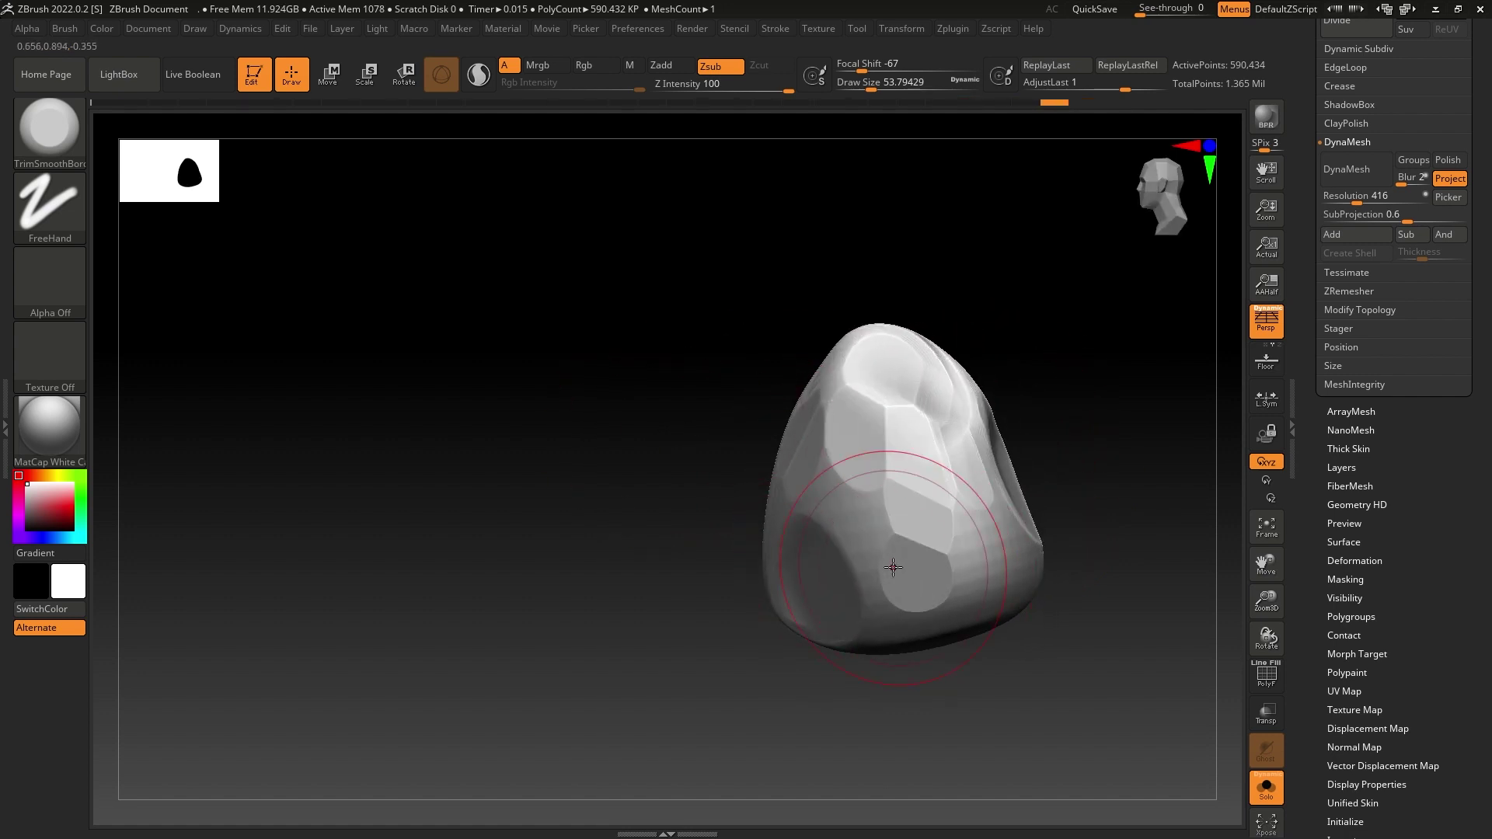
pyautogui.moveTo(879, 490); pyautogui.dragTo(866, 516)
pyautogui.moveTo(836, 466); pyautogui.dragTo(813, 493)
pyautogui.moveTo(917, 513)
pyautogui.mouseDown()
pyautogui.moveTo(943, 562)
pyautogui.moveTo(1015, 568)
pyautogui.moveTo(1042, 543)
pyautogui.moveTo(1003, 529)
pyautogui.mouseUp()
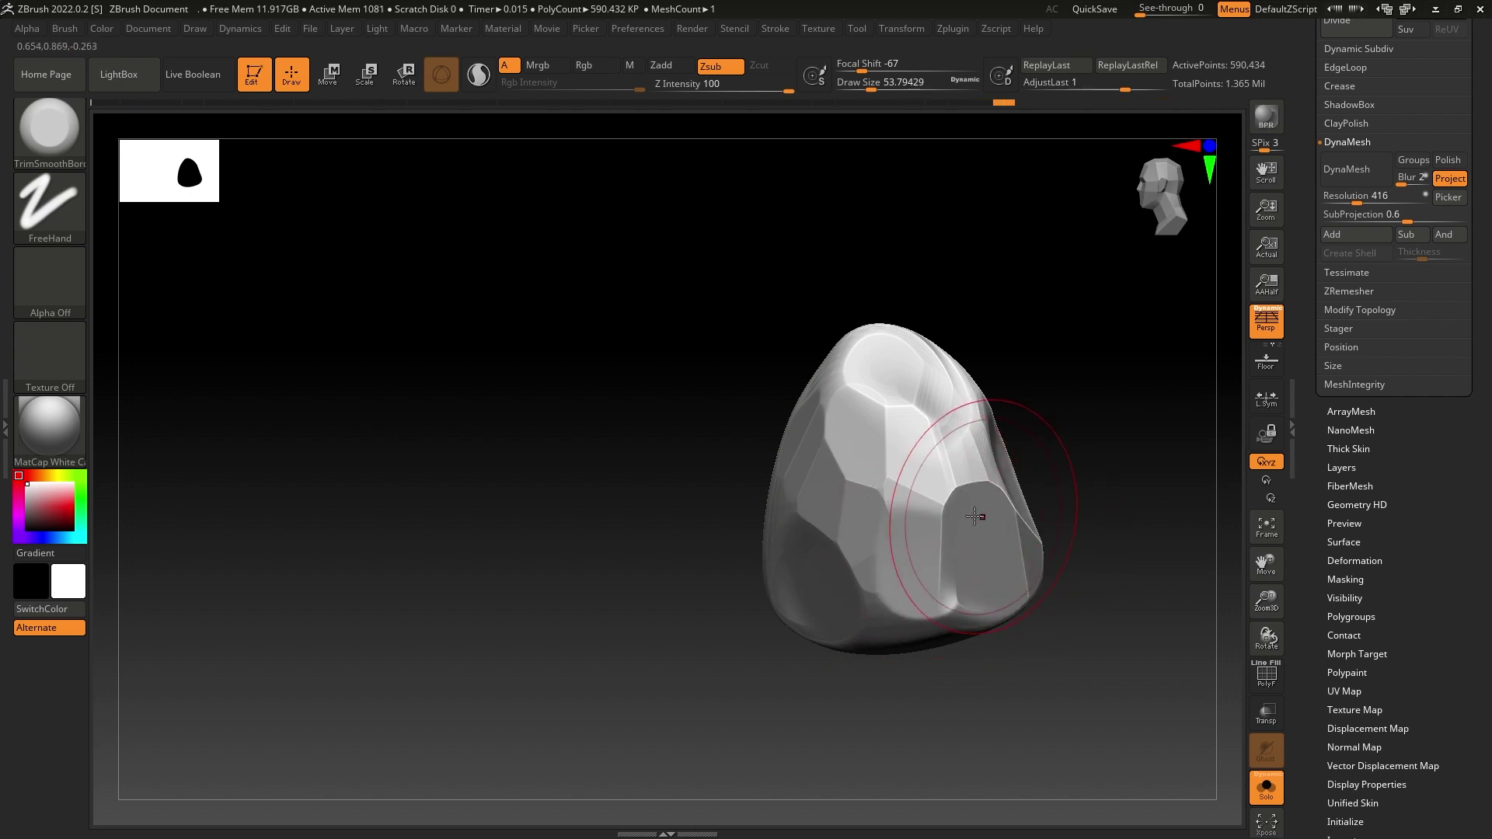
# Trim facets and hollows into the remaining rounded sides of the stone, including its rounded peak.
pyautogui.moveTo(660, 523)
pyautogui.mouseDown()
pyautogui.moveTo(534, 482)
pyautogui.moveTo(583, 506)
pyautogui.moveTo(658, 430)
pyautogui.moveTo(733, 417)
pyautogui.moveTo(777, 389)
pyautogui.mouseUp()
pyautogui.moveTo(907, 402)
pyautogui.mouseDown()
pyautogui.moveTo(997, 500)
pyautogui.moveTo(832, 407)
pyautogui.mouseUp()
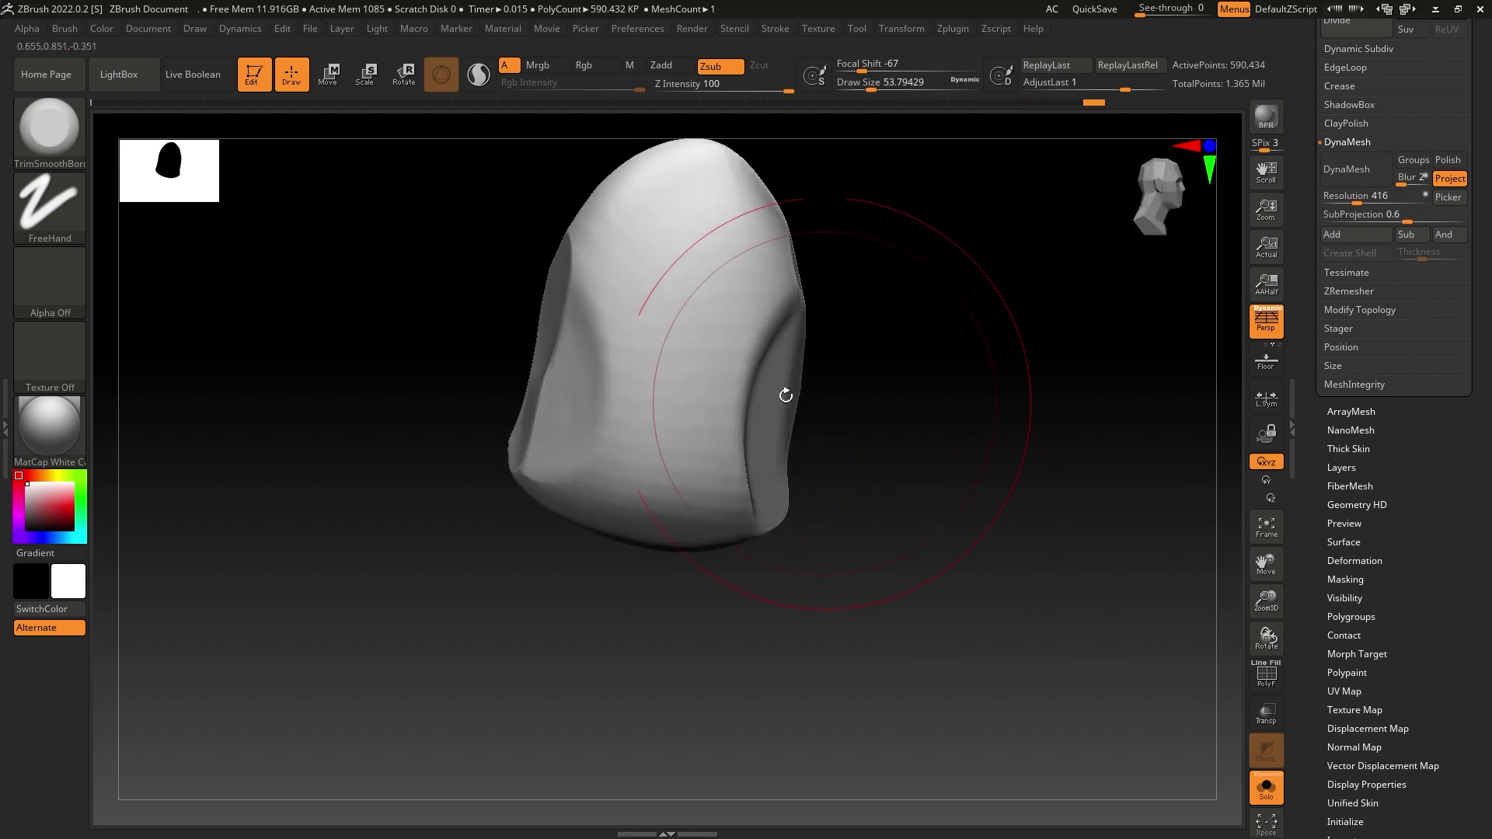
pyautogui.moveTo(665, 429)
pyautogui.mouseDown()
pyautogui.moveTo(741, 448)
pyautogui.moveTo(676, 356)
pyautogui.moveTo(726, 304)
pyautogui.moveTo(740, 237)
pyautogui.moveTo(759, 407)
pyautogui.mouseUp()
pyautogui.moveTo(949, 363)
pyautogui.keyDown('alt'); pyautogui.mouseDown()
pyautogui.moveTo(962, 506)
pyautogui.moveTo(936, 430)
pyautogui.moveTo(932, 530)
pyautogui.moveTo(790, 470)
pyautogui.mouseUp(); pyautogui.keyUp('alt')
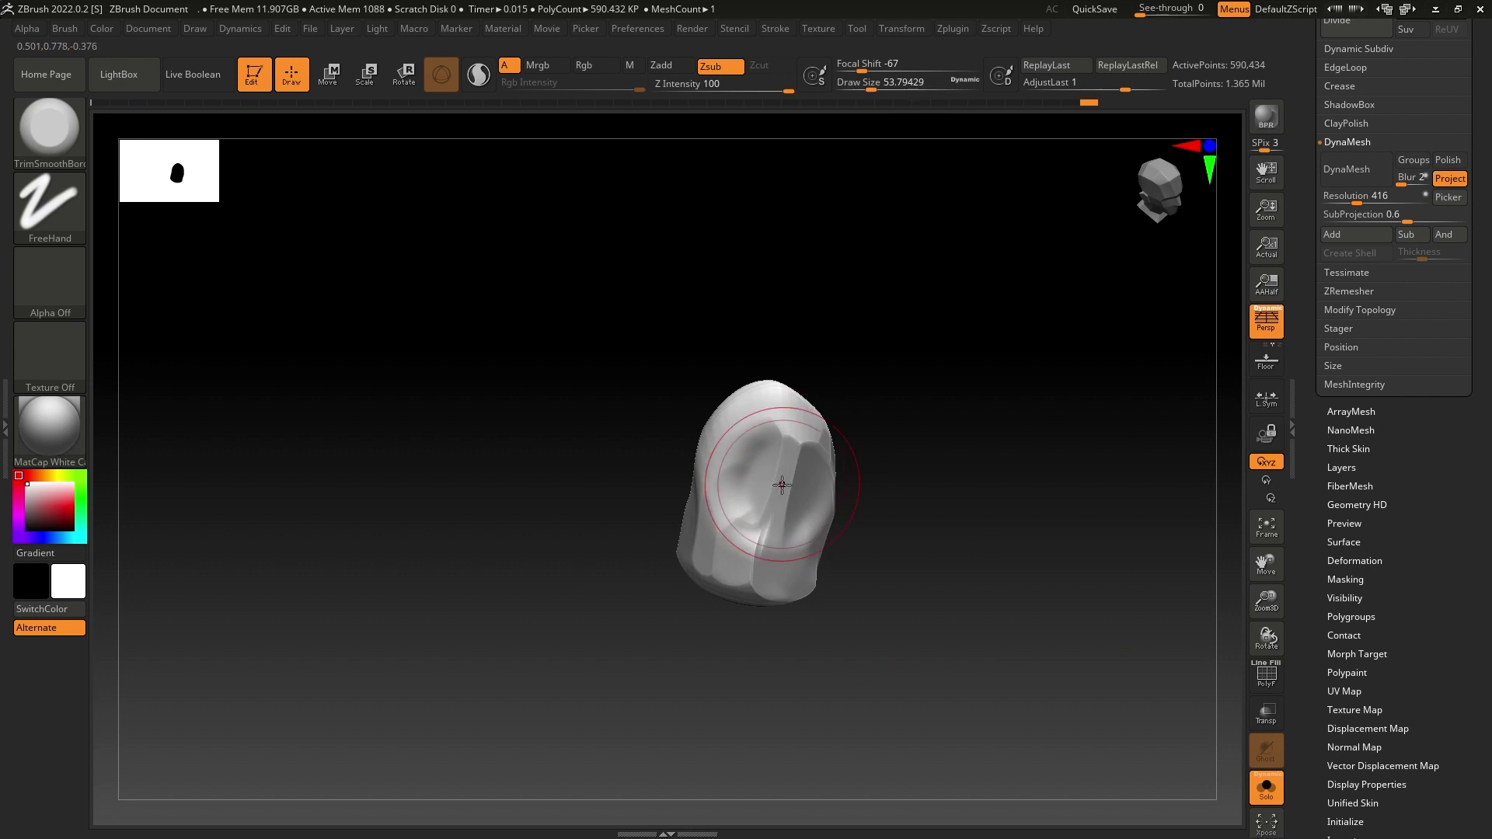
pyautogui.moveTo(887, 400); pyautogui.dragTo(761, 432)
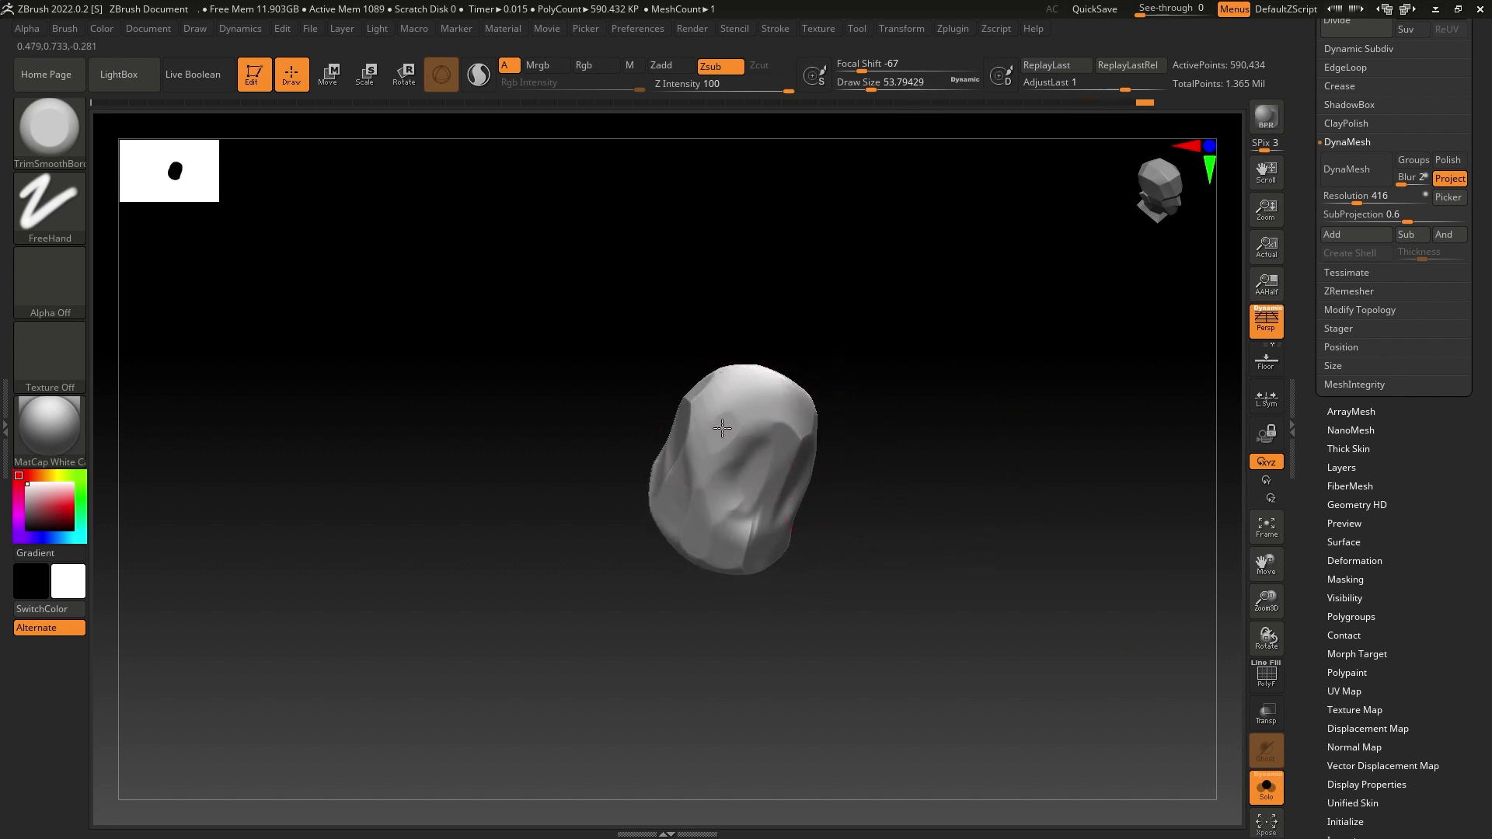
pyautogui.moveTo(736, 381)
pyautogui.mouseDown()
pyautogui.moveTo(777, 395)
pyautogui.moveTo(838, 377)
pyautogui.moveTo(840, 403)
pyautogui.moveTo(953, 346)
pyautogui.moveTo(946, 403)
pyautogui.moveTo(823, 524)
pyautogui.mouseUp()
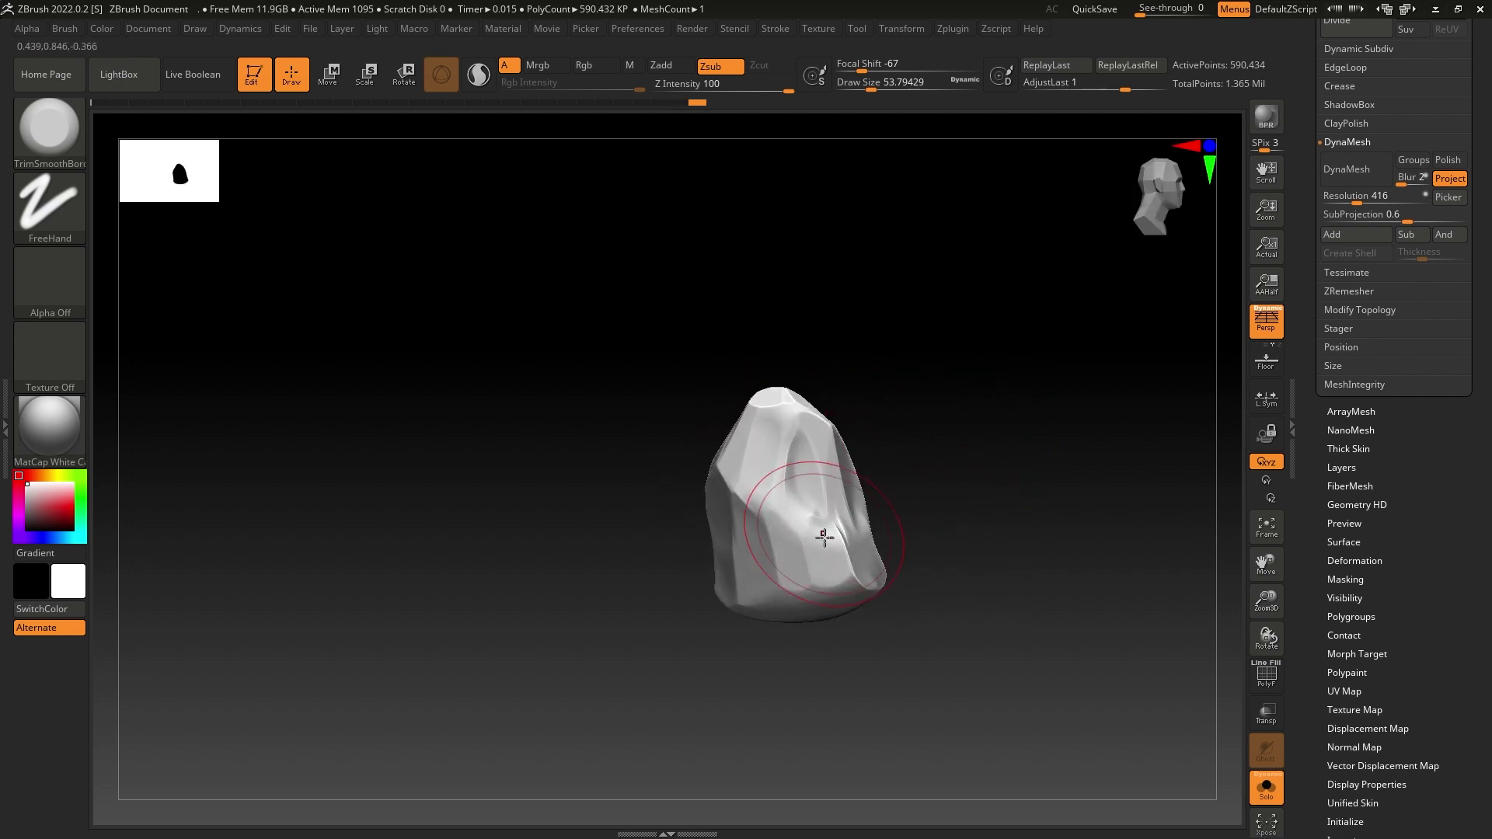
pyautogui.moveTo(939, 537)
pyautogui.mouseDown()
pyautogui.moveTo(833, 591)
pyautogui.moveTo(886, 446)
pyautogui.moveTo(910, 470)
pyautogui.moveTo(876, 450)
pyautogui.moveTo(669, 442)
pyautogui.moveTo(747, 494)
pyautogui.mouseUp()
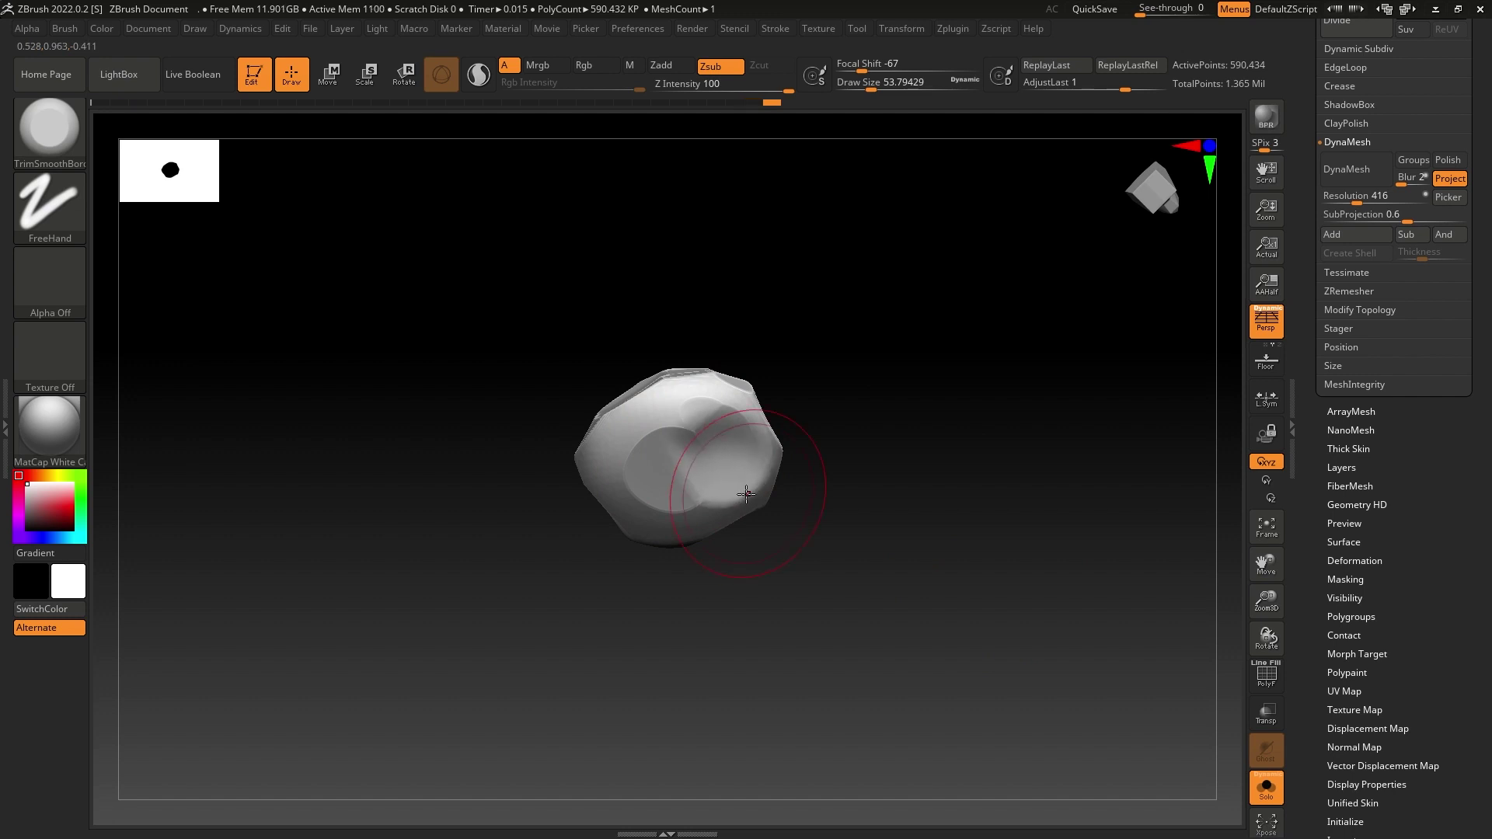
# Flatten the stone's rounded end and trim its surrounding edges until its silhouette is angular all round.
pyautogui.moveTo(614, 469)
pyautogui.mouseDown()
pyautogui.moveTo(642, 424)
pyautogui.moveTo(723, 419)
pyautogui.moveTo(743, 435)
pyautogui.mouseUp()
pyautogui.moveTo(816, 401)
pyautogui.mouseDown()
pyautogui.moveTo(829, 429)
pyautogui.moveTo(743, 458)
pyautogui.moveTo(677, 435)
pyautogui.moveTo(639, 367)
pyautogui.moveTo(673, 395)
pyautogui.moveTo(873, 350)
pyautogui.moveTo(672, 360)
pyautogui.moveTo(860, 260)
pyautogui.moveTo(693, 372)
pyautogui.mouseUp()
pyautogui.moveTo(736, 321)
pyautogui.mouseDown()
pyautogui.moveTo(668, 365)
pyautogui.moveTo(746, 290)
pyautogui.moveTo(772, 319)
pyautogui.moveTo(796, 290)
pyautogui.moveTo(810, 402)
pyautogui.moveTo(836, 427)
pyautogui.moveTo(930, 370)
pyautogui.moveTo(833, 347)
pyautogui.moveTo(760, 383)
pyautogui.moveTo(661, 400)
pyautogui.moveTo(723, 443)
pyautogui.moveTo(767, 359)
pyautogui.moveTo(804, 429)
pyautogui.mouseUp()
pyautogui.moveTo(626, 361); pyautogui.dragTo(639, 300)
pyautogui.moveTo(787, 337)
pyautogui.keyDown('alt'); pyautogui.mouseDown()
pyautogui.moveTo(866, 412)
pyautogui.moveTo(863, 449)
pyautogui.moveTo(852, 393)
pyautogui.moveTo(892, 454)
pyautogui.mouseUp(); pyautogui.keyUp('alt')
# Add surface noise to the faceted stone in NoiseMaker with Noise Scale at about 7.12.
pyautogui.scroll(-5, 892, 454)
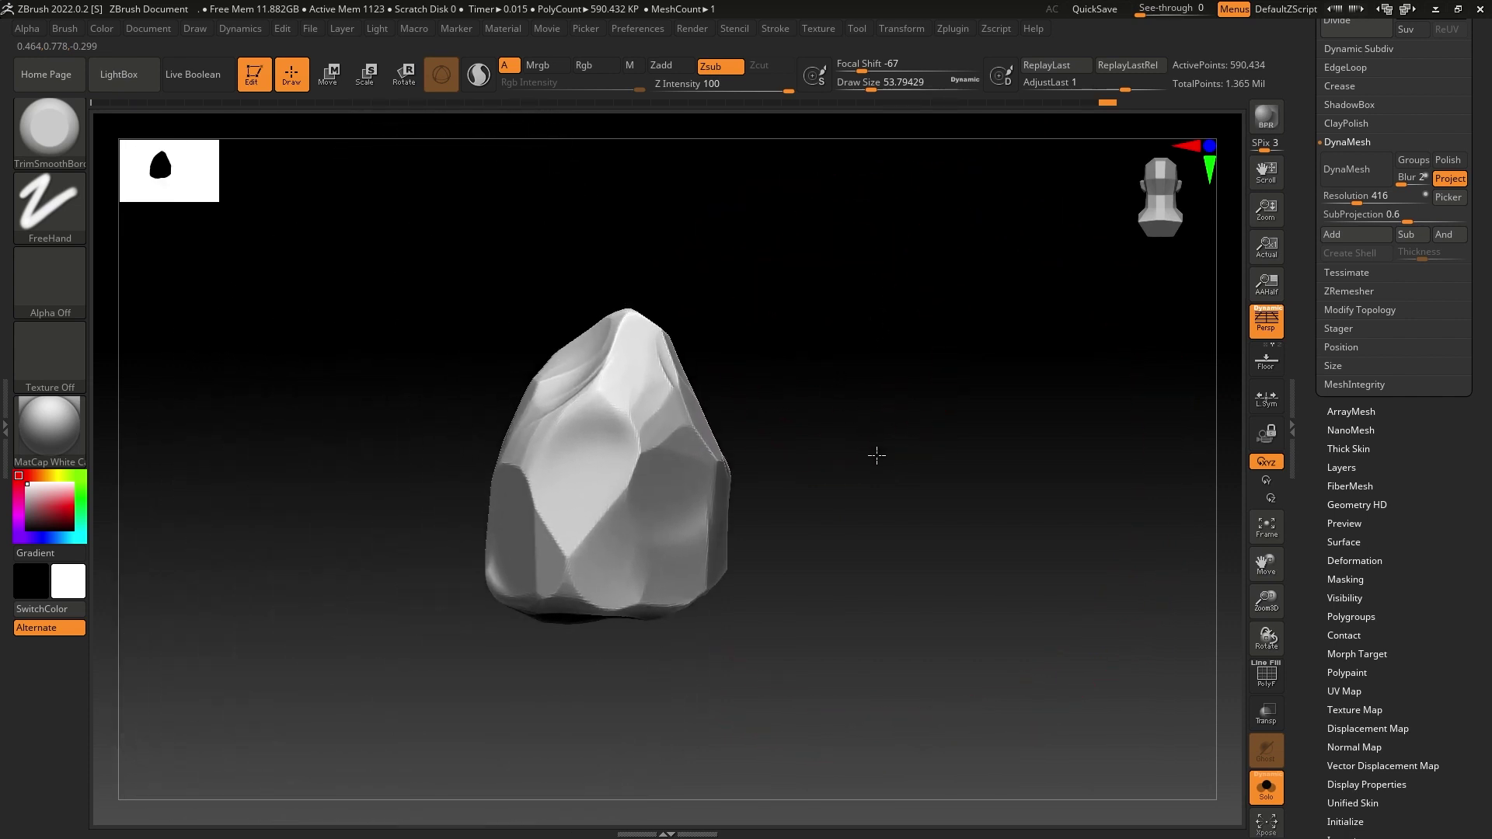
pyautogui.click(1352, 541)
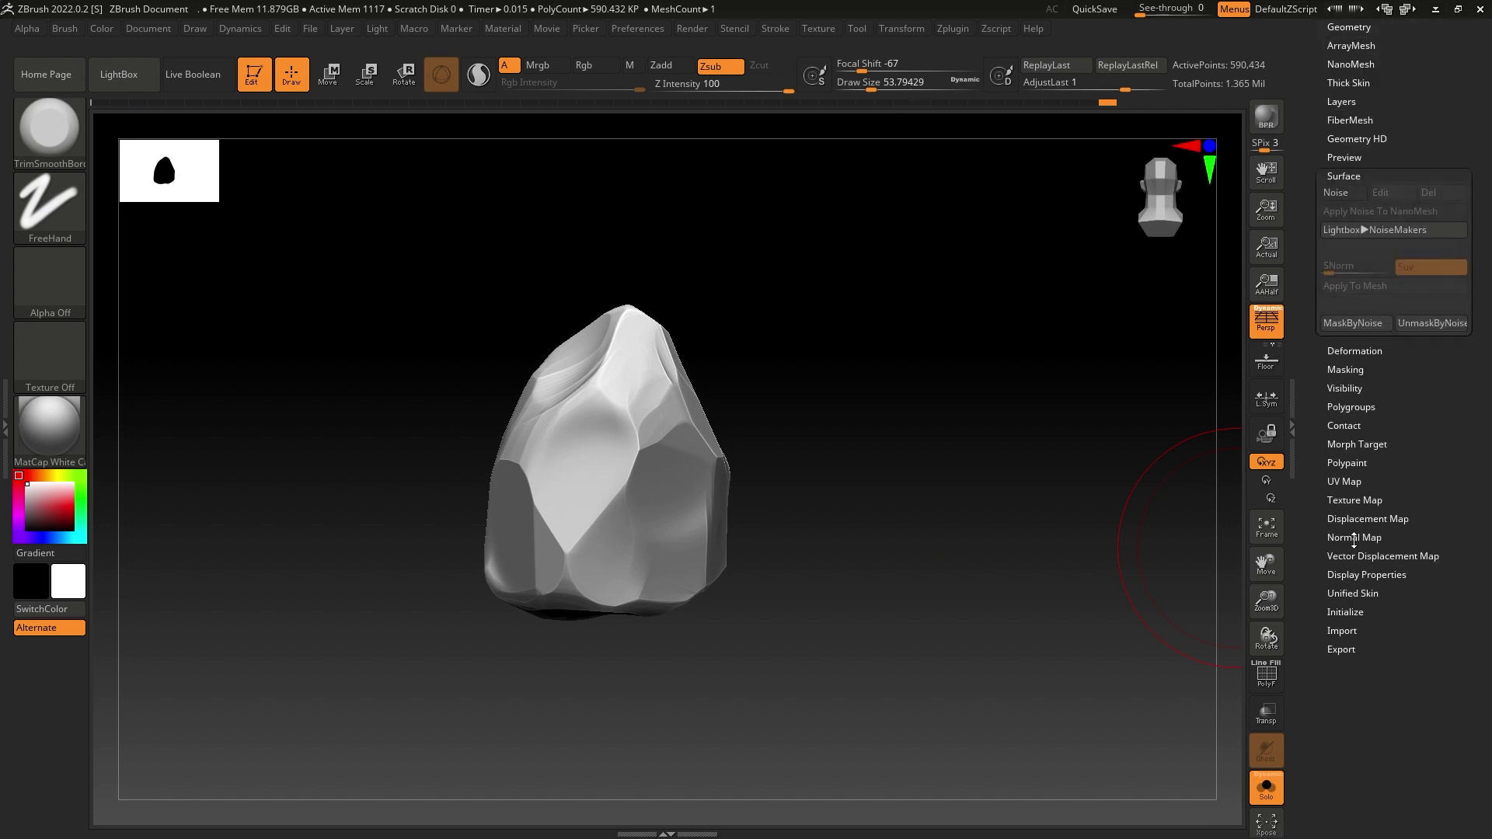
pyautogui.click(1336, 192)
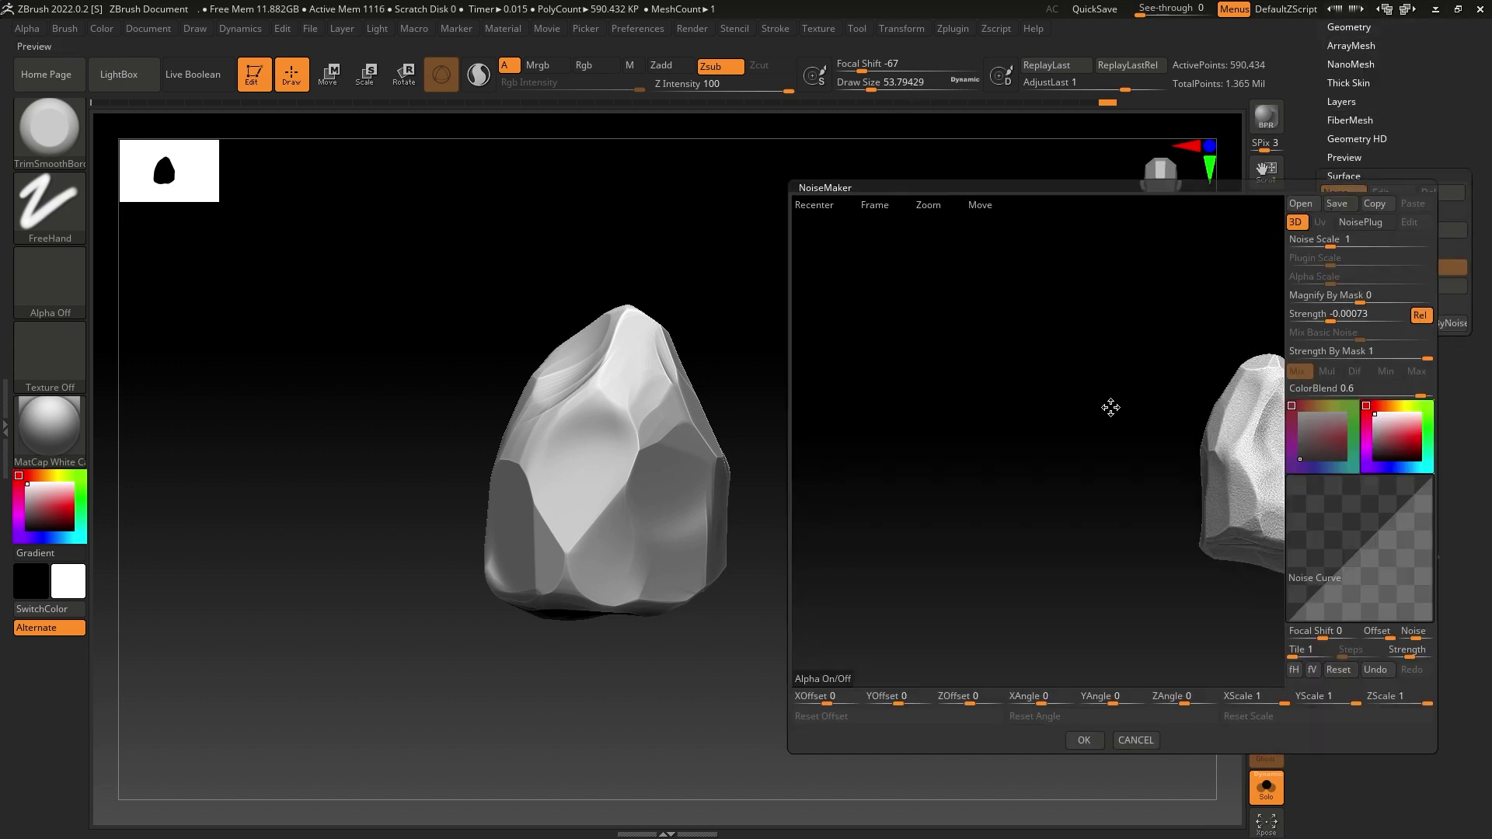
pyautogui.moveTo(1090, 414); pyautogui.dragTo(1249, 423)
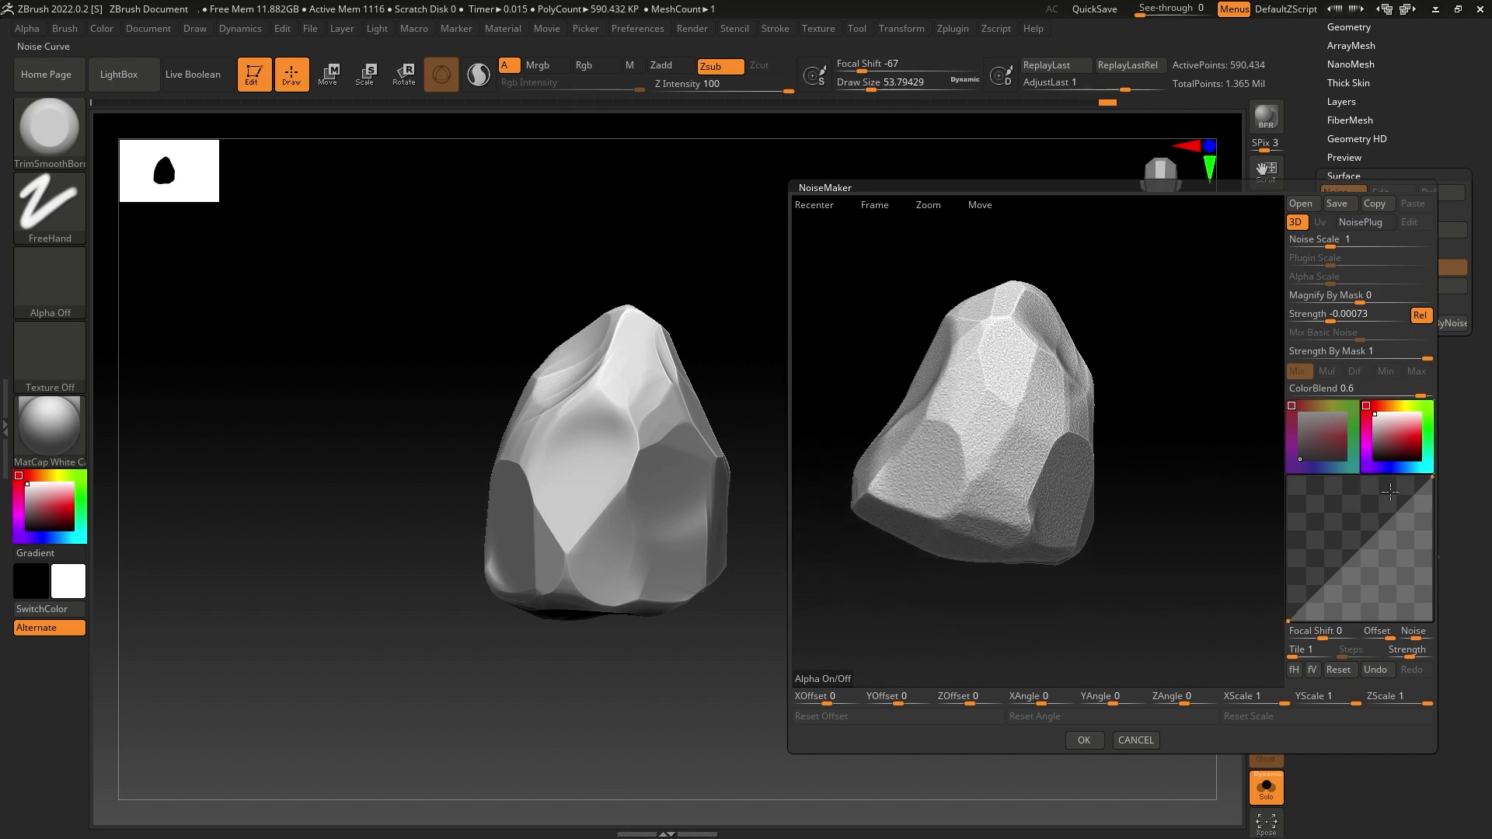
pyautogui.moveTo(1330, 244); pyautogui.dragTo(1349, 245)
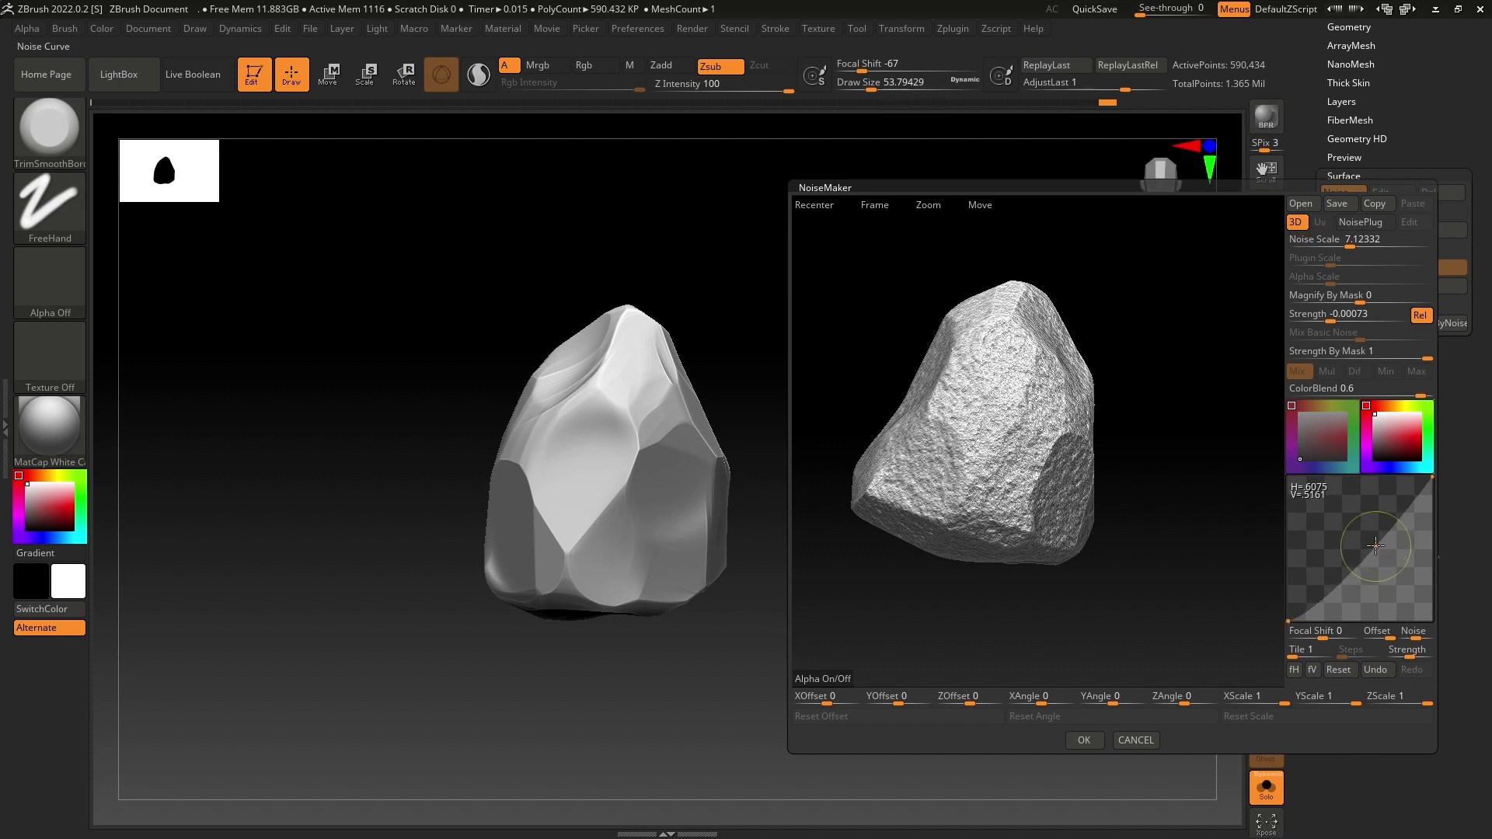
# Shape the noise curve into a steep S with two added points, then apply the noise to the mesh.
pyautogui.moveTo(1350, 593); pyautogui.dragTo(1371, 492)
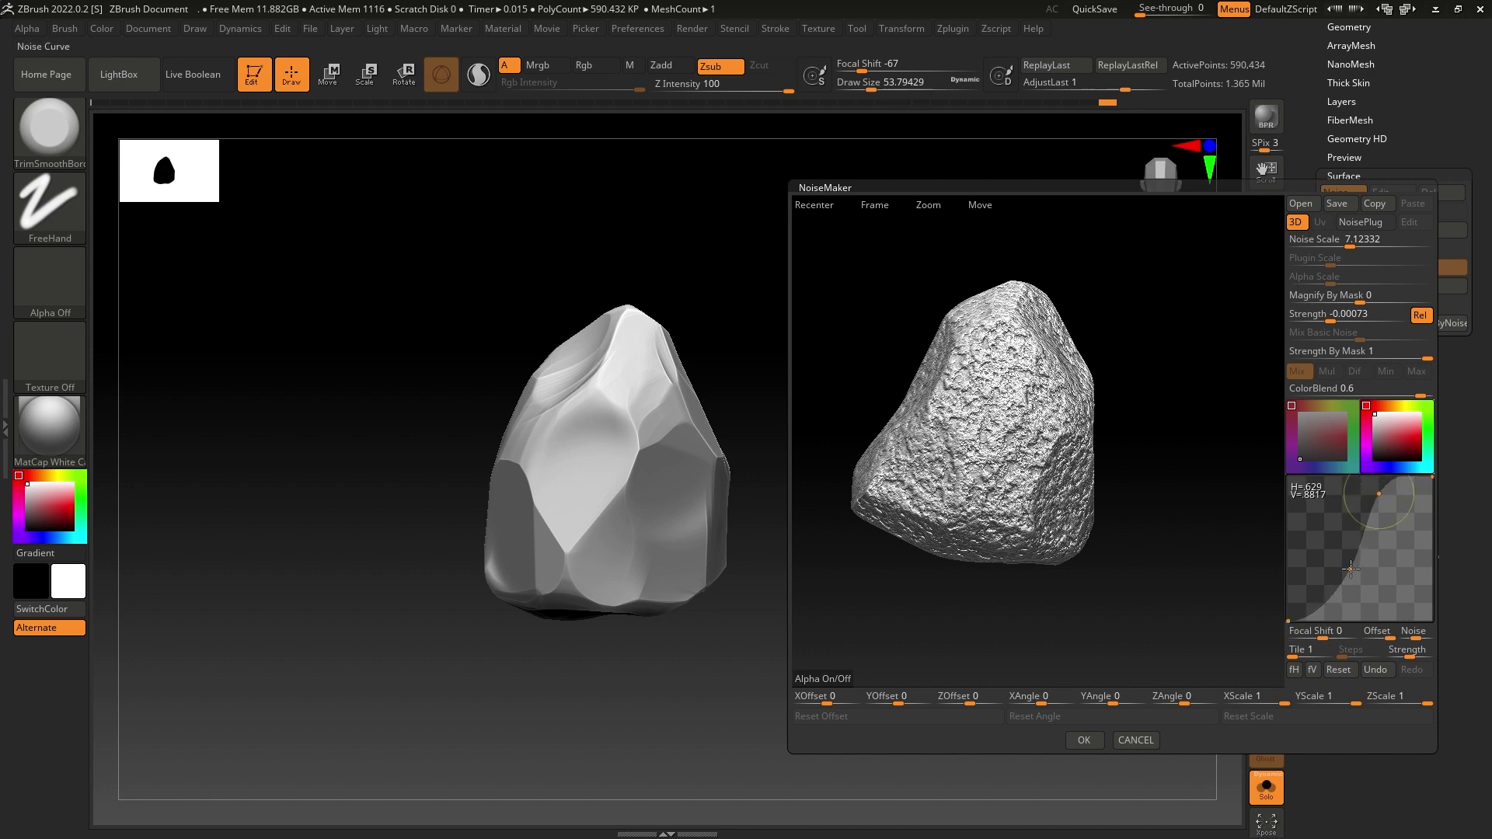
pyautogui.moveTo(1345, 586)
pyautogui.mouseDown()
pyautogui.moveTo(1332, 561)
pyautogui.moveTo(1338, 578)
pyautogui.mouseUp()
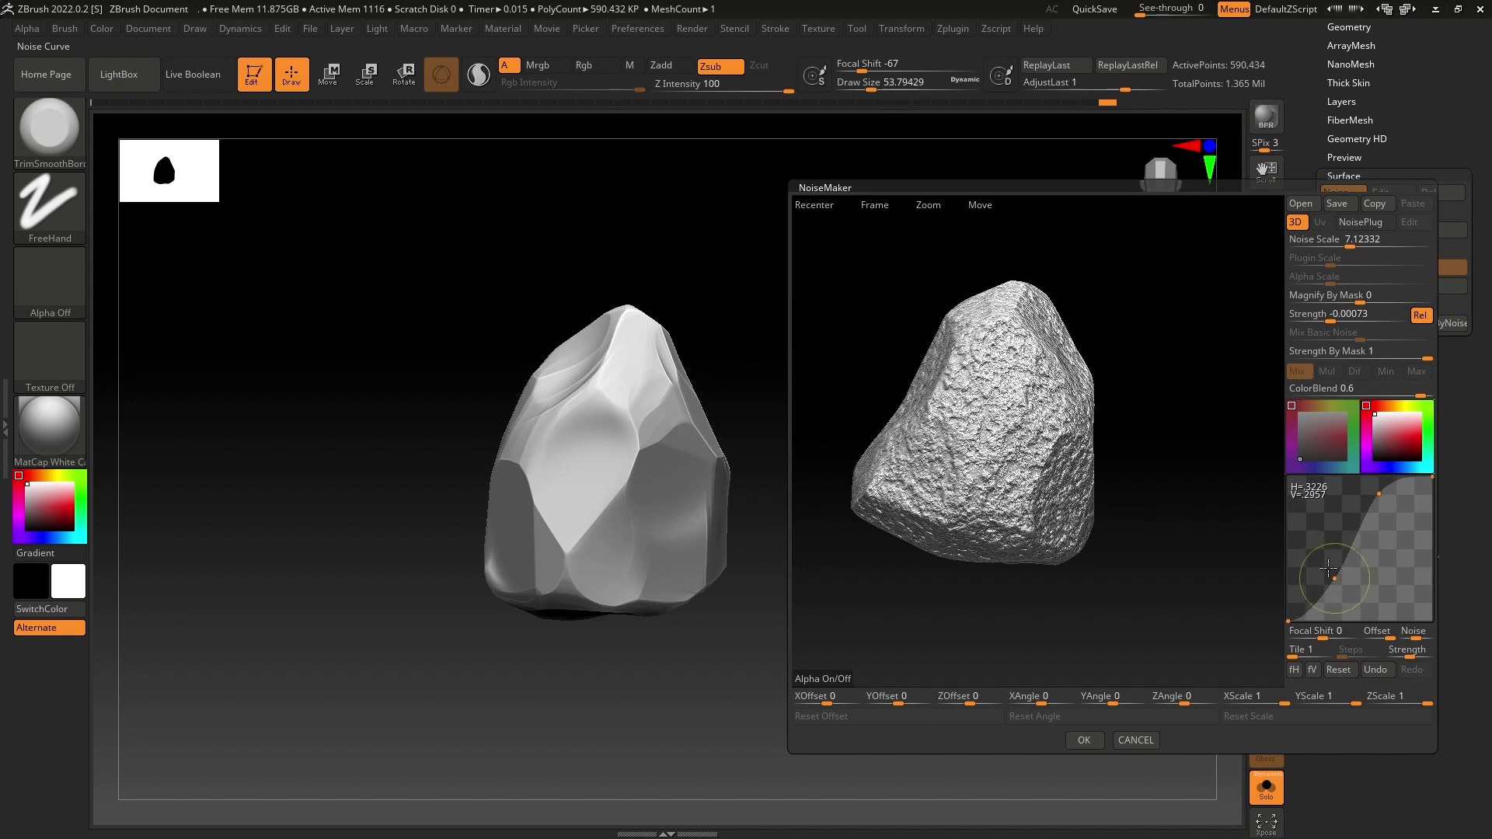
pyautogui.click(1085, 741)
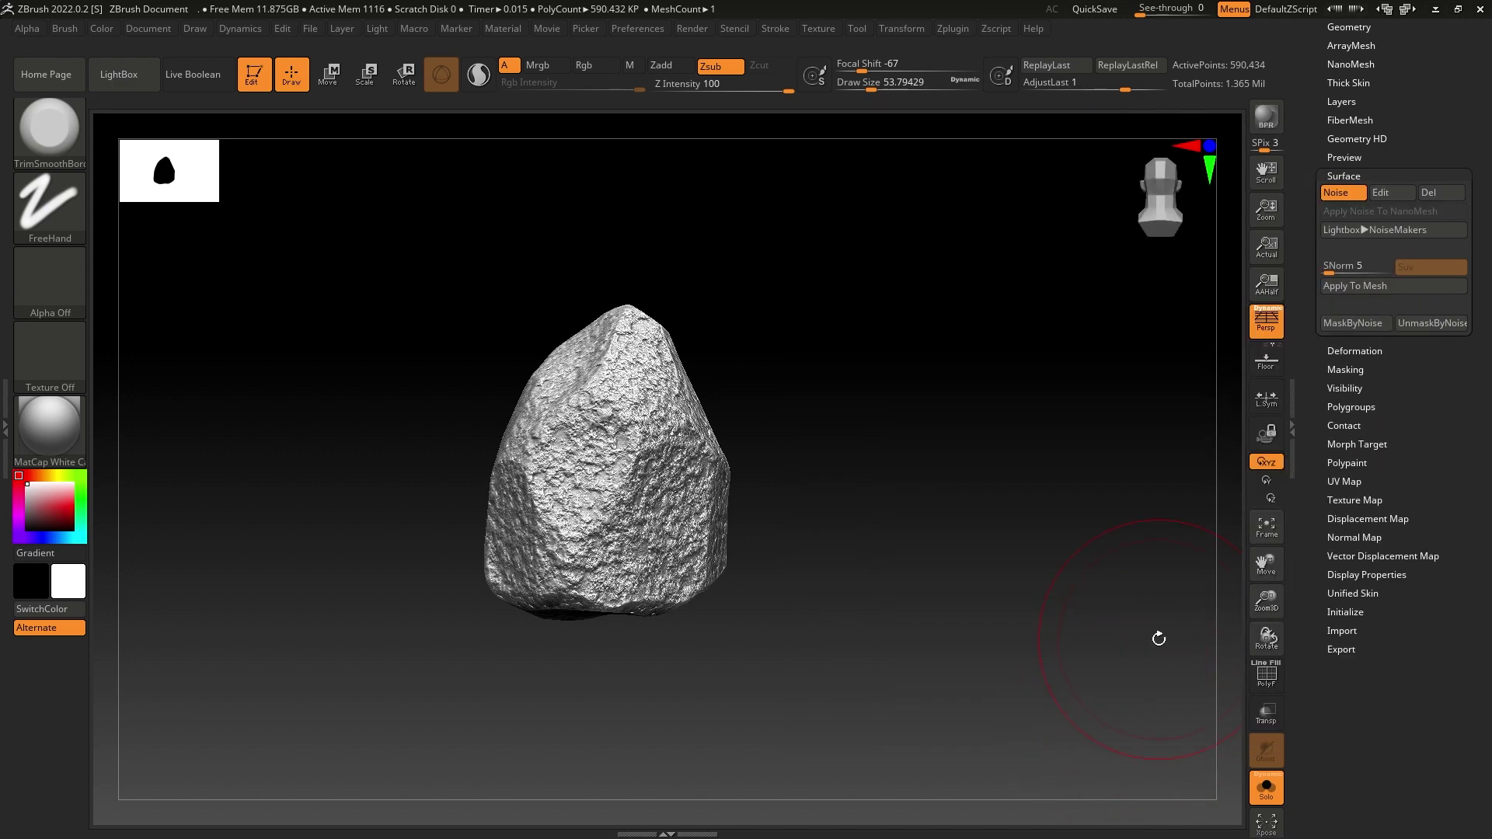
pyautogui.click(1351, 286)
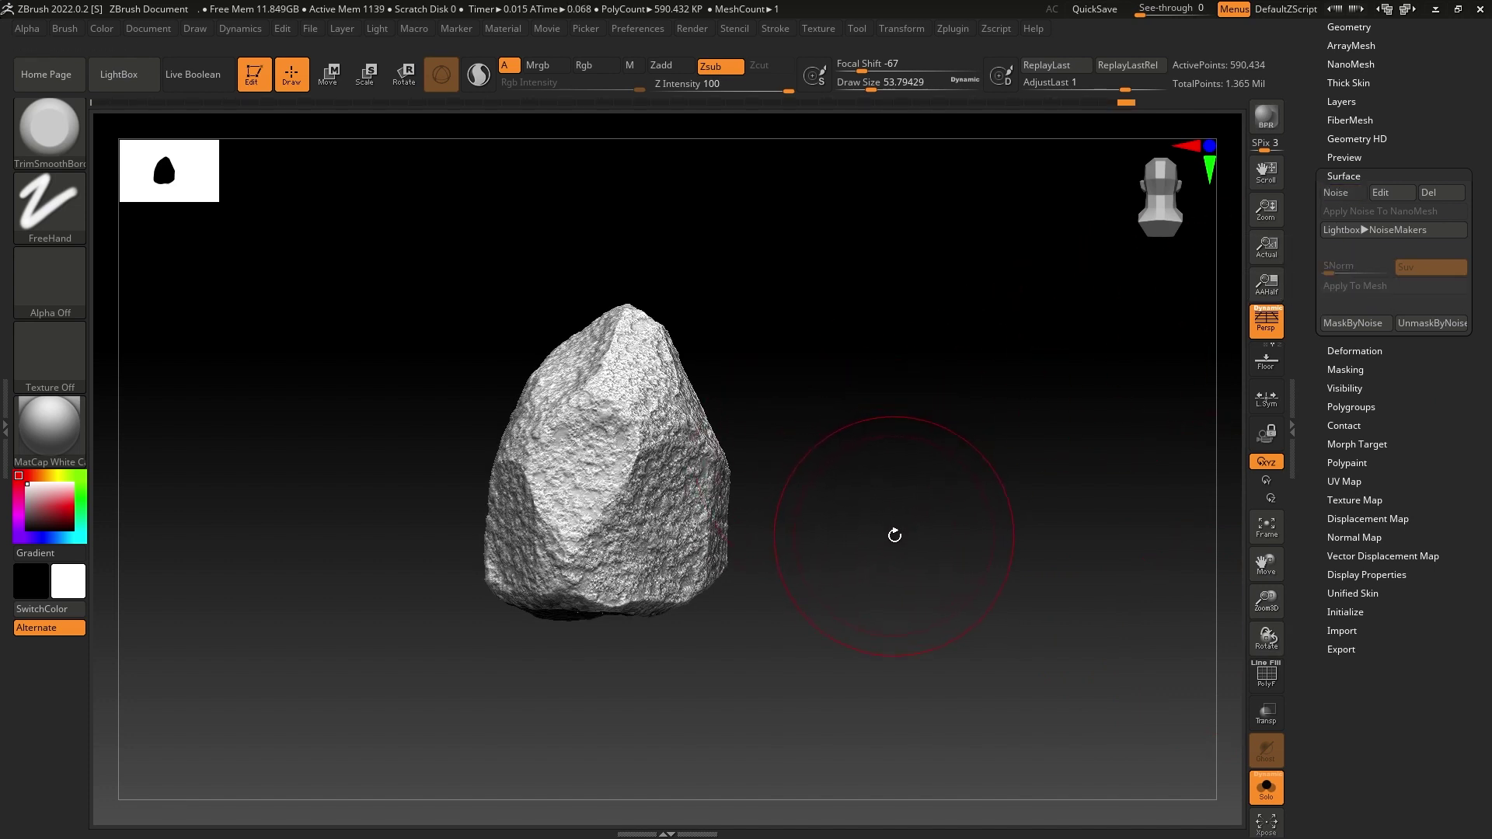
# Chip flat patches into the front of the noisy stone with the MalletFast brush.
pyautogui.keyDown('ctrl'); pyautogui.moveTo(895, 534); pyautogui.dragTo(947, 561, button='right'); pyautogui.keyUp('ctrl')
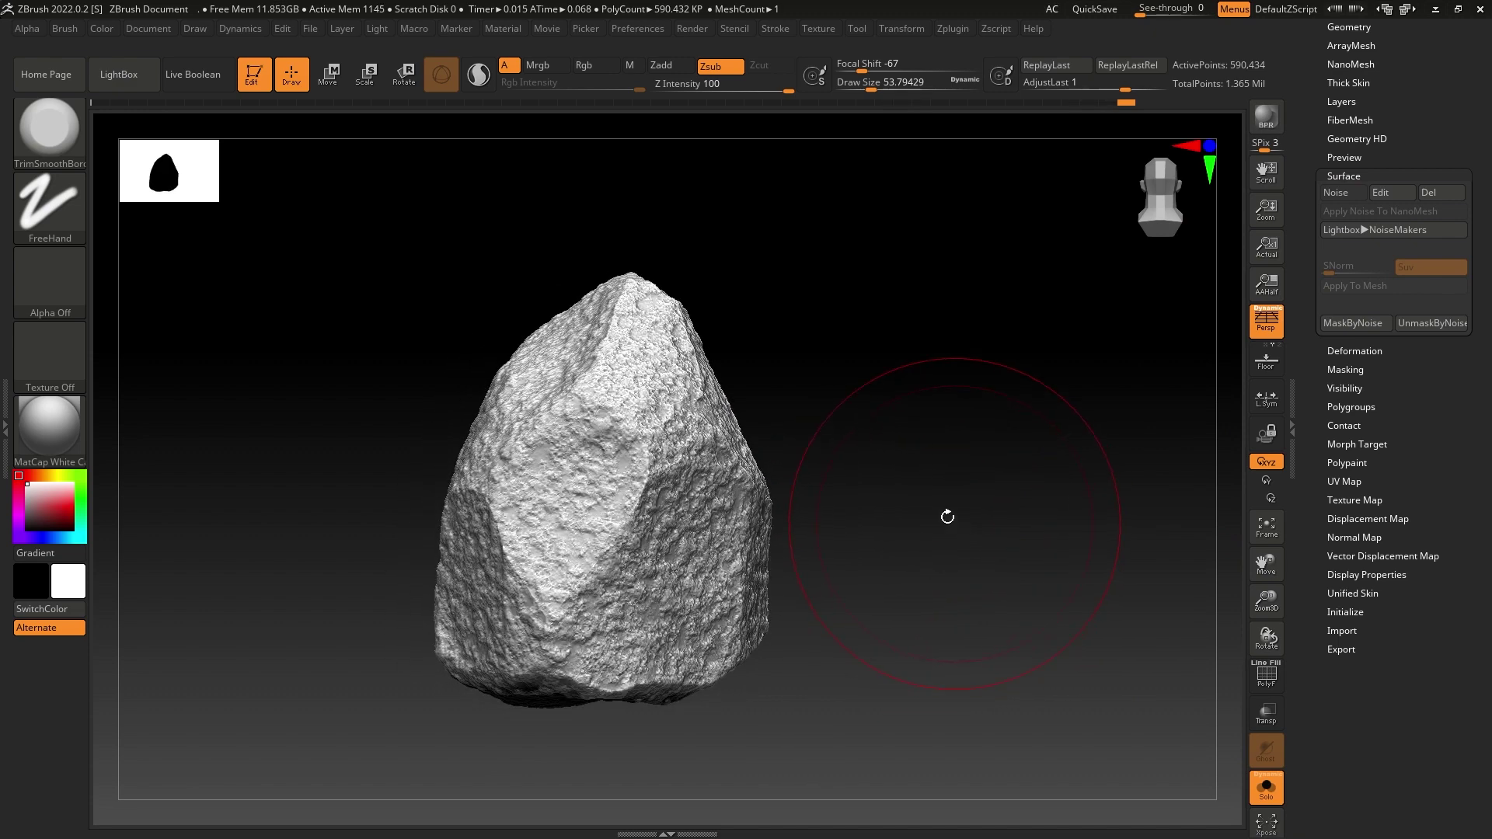
pyautogui.click(32, 112)
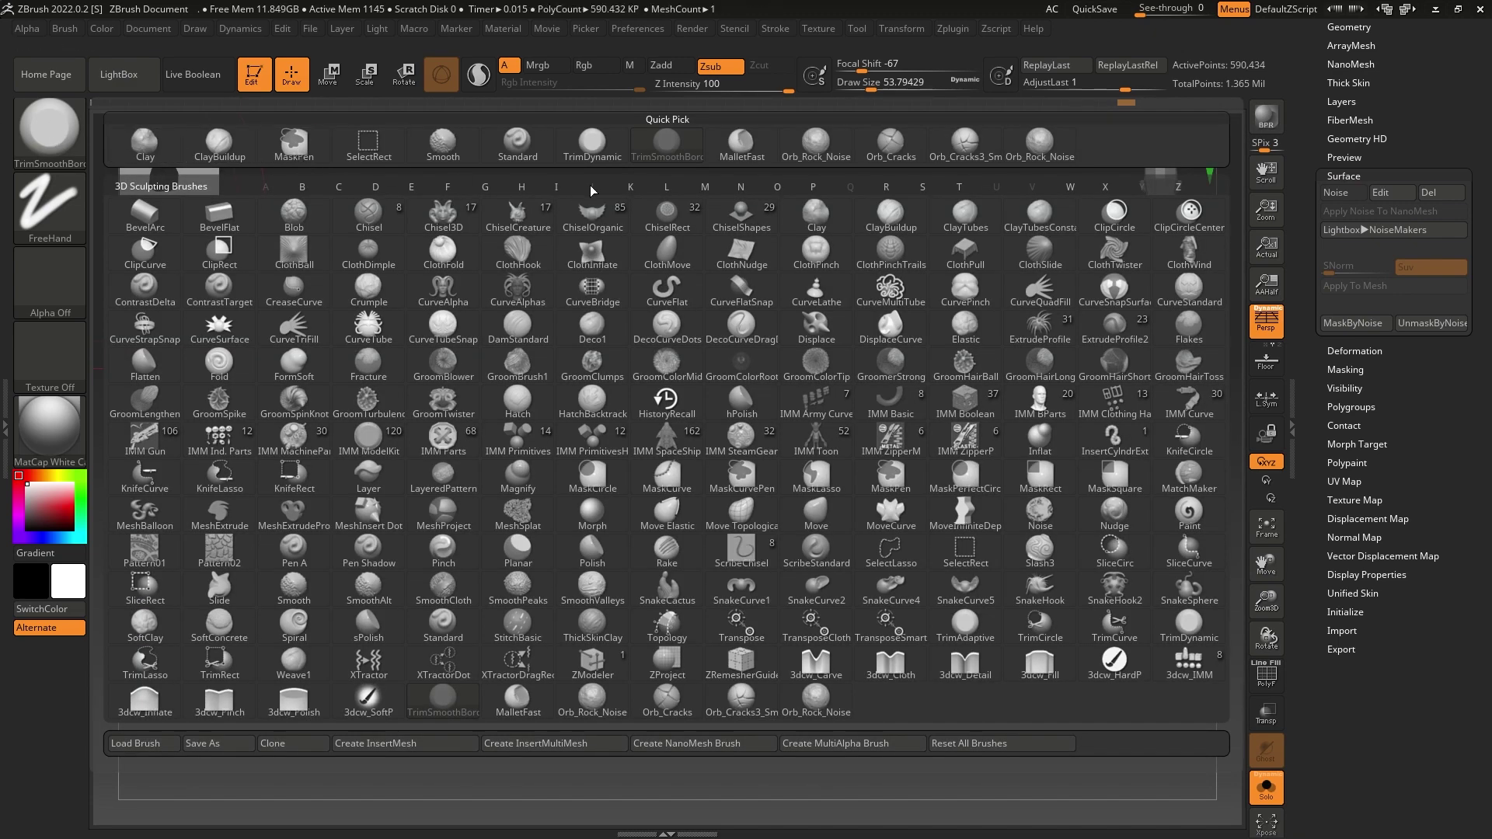
pyautogui.click(742, 140)
pyautogui.moveTo(631, 439)
pyautogui.mouseDown()
pyautogui.moveTo(643, 459)
pyautogui.moveTo(630, 522)
pyautogui.mouseUp()
pyautogui.moveTo(603, 466)
pyautogui.mouseDown()
pyautogui.moveTo(622, 509)
pyautogui.moveTo(706, 474)
pyautogui.mouseUp()
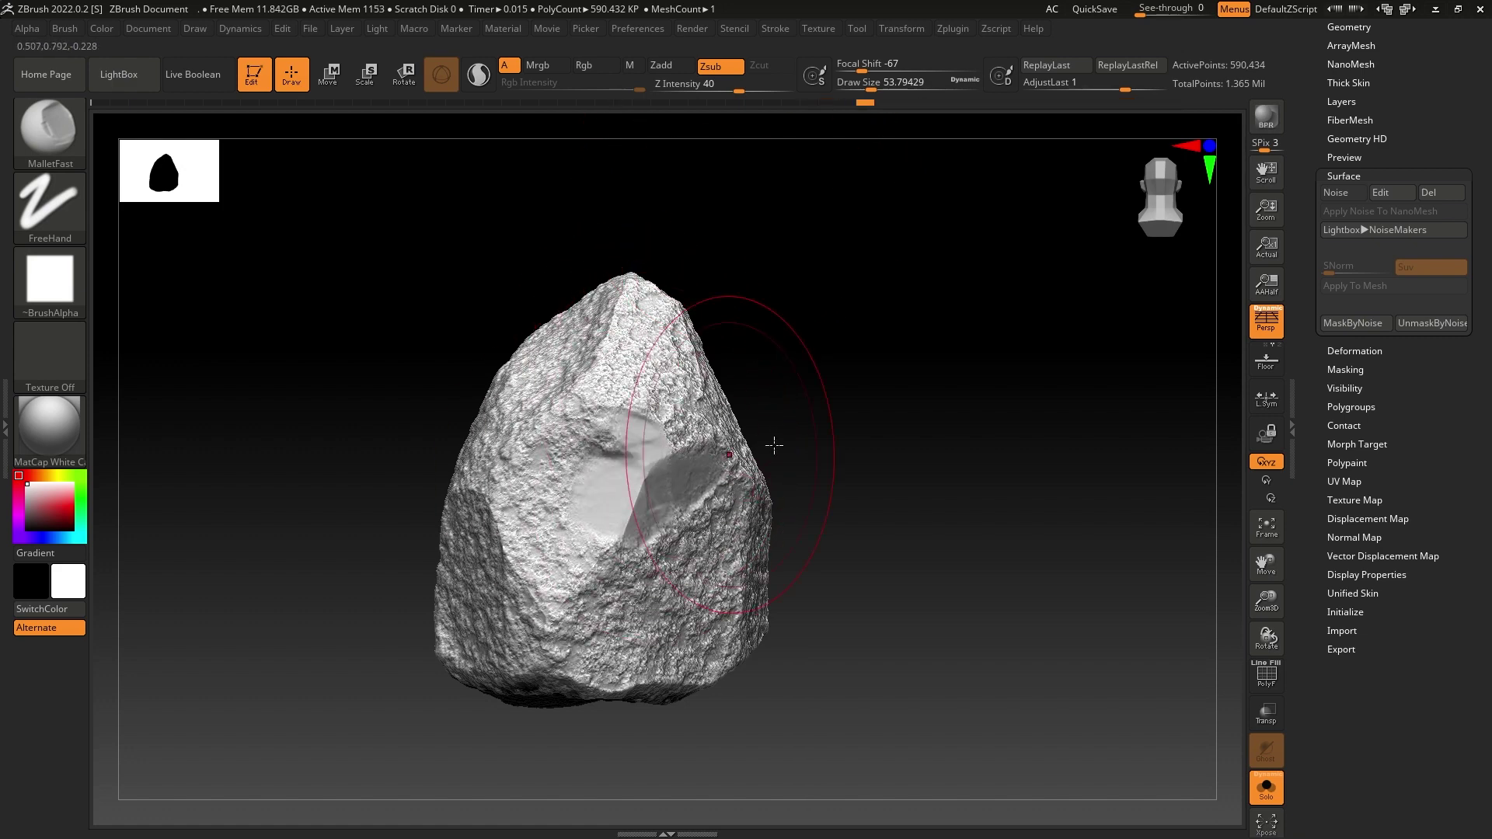
pyautogui.moveTo(902, 419); pyautogui.dragTo(826, 413)
pyautogui.moveTo(684, 505)
pyautogui.mouseDown()
pyautogui.moveTo(709, 540)
pyautogui.moveTo(744, 537)
pyautogui.mouseUp()
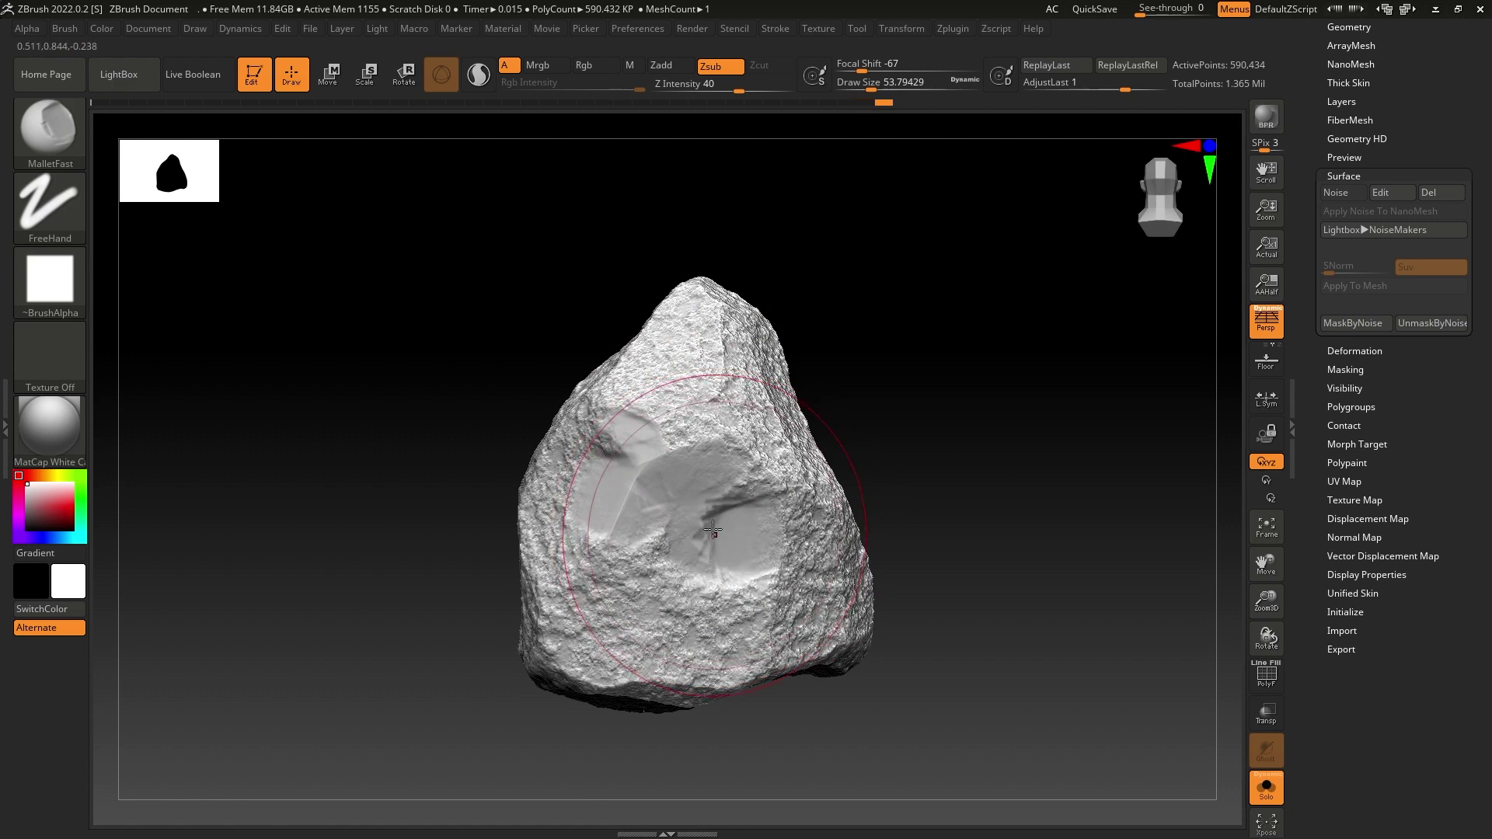
# Try Alpha 01 on the MalletFast brush, then switch to Alpha 28 and chip the upper front face.
pyautogui.click(68, 282)
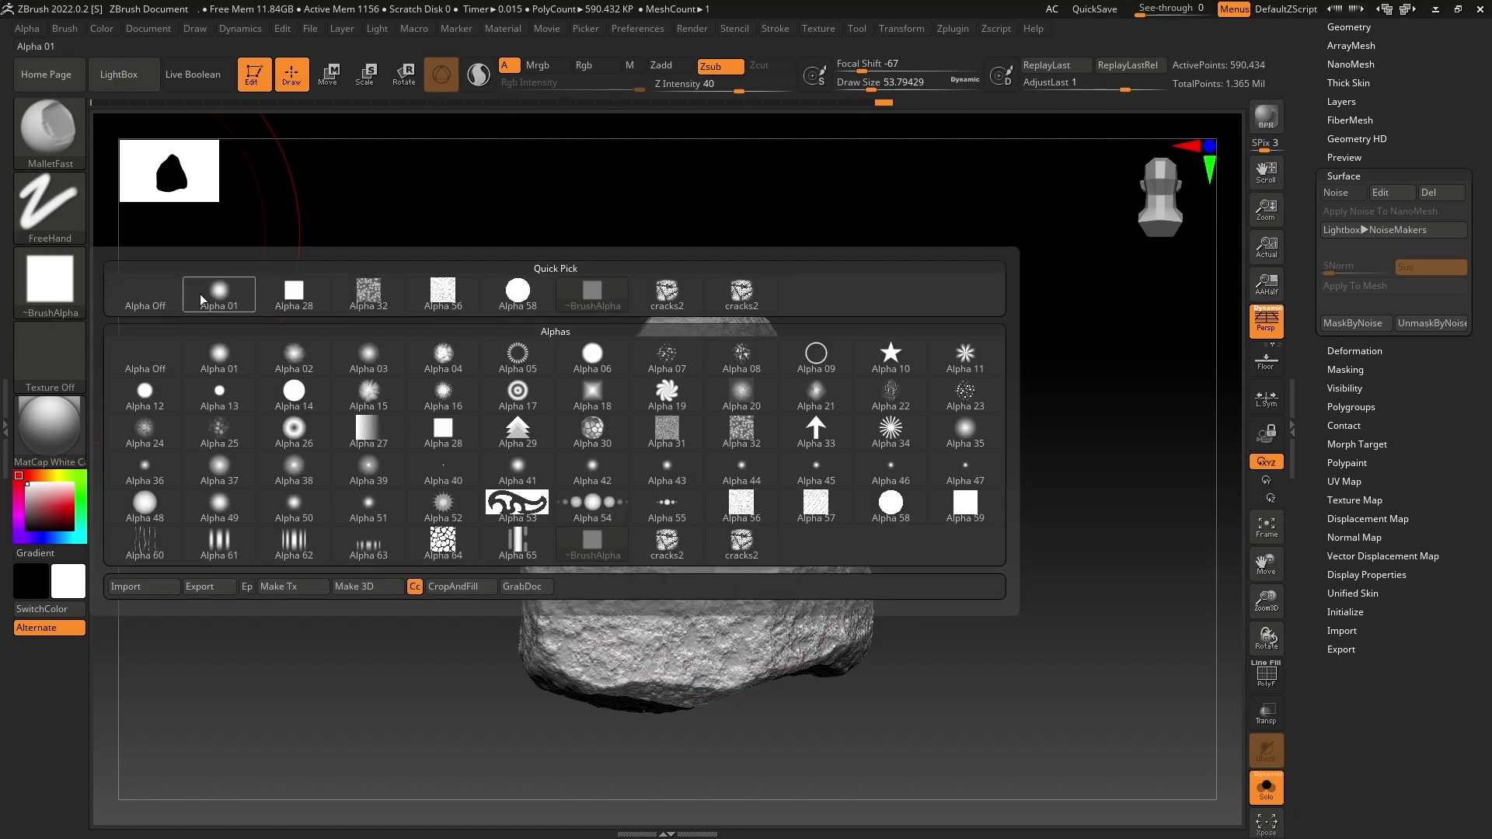
pyautogui.click(209, 294)
pyautogui.moveTo(778, 485); pyautogui.dragTo(792, 470)
pyautogui.click(68, 294)
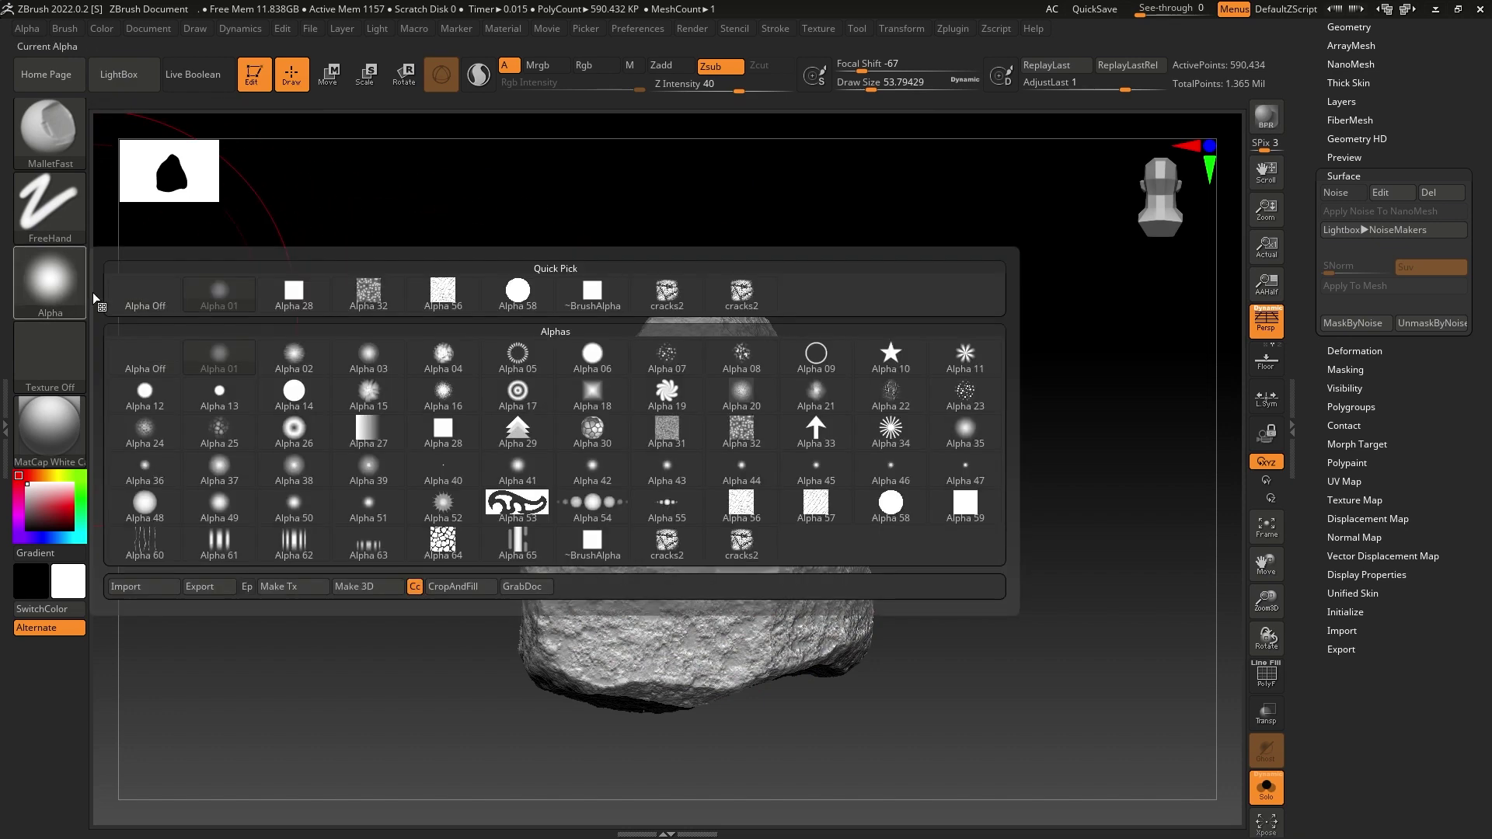
pyautogui.click(304, 302)
pyautogui.moveTo(733, 404)
pyautogui.mouseDown()
pyautogui.moveTo(692, 426)
pyautogui.moveTo(727, 416)
pyautogui.moveTo(739, 440)
pyautogui.mouseUp()
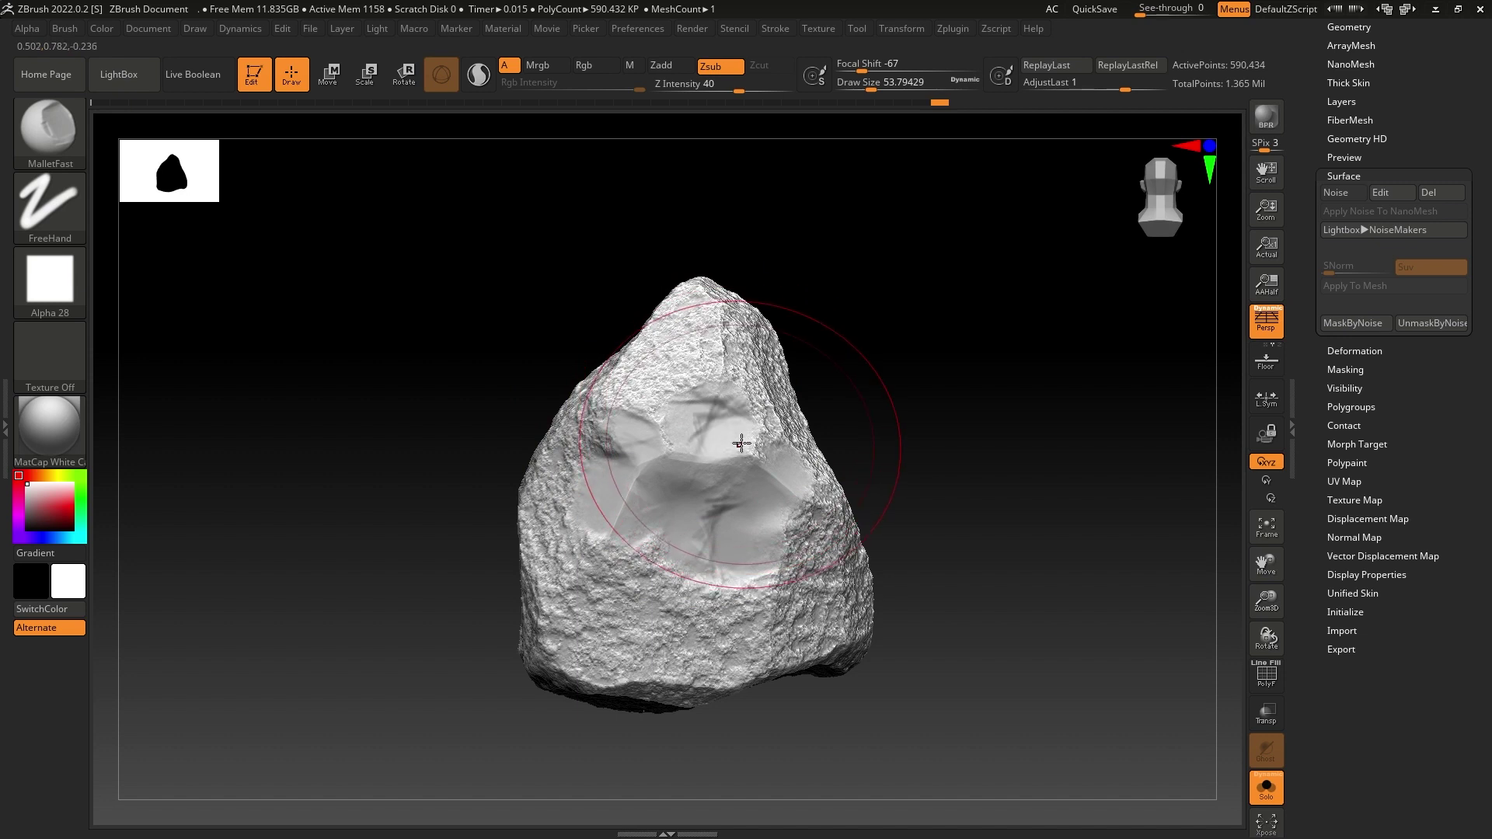
# Chip more flat patches across the stone's front and lower area using MalletFast with Alpha 28.
pyautogui.click(777, 28)
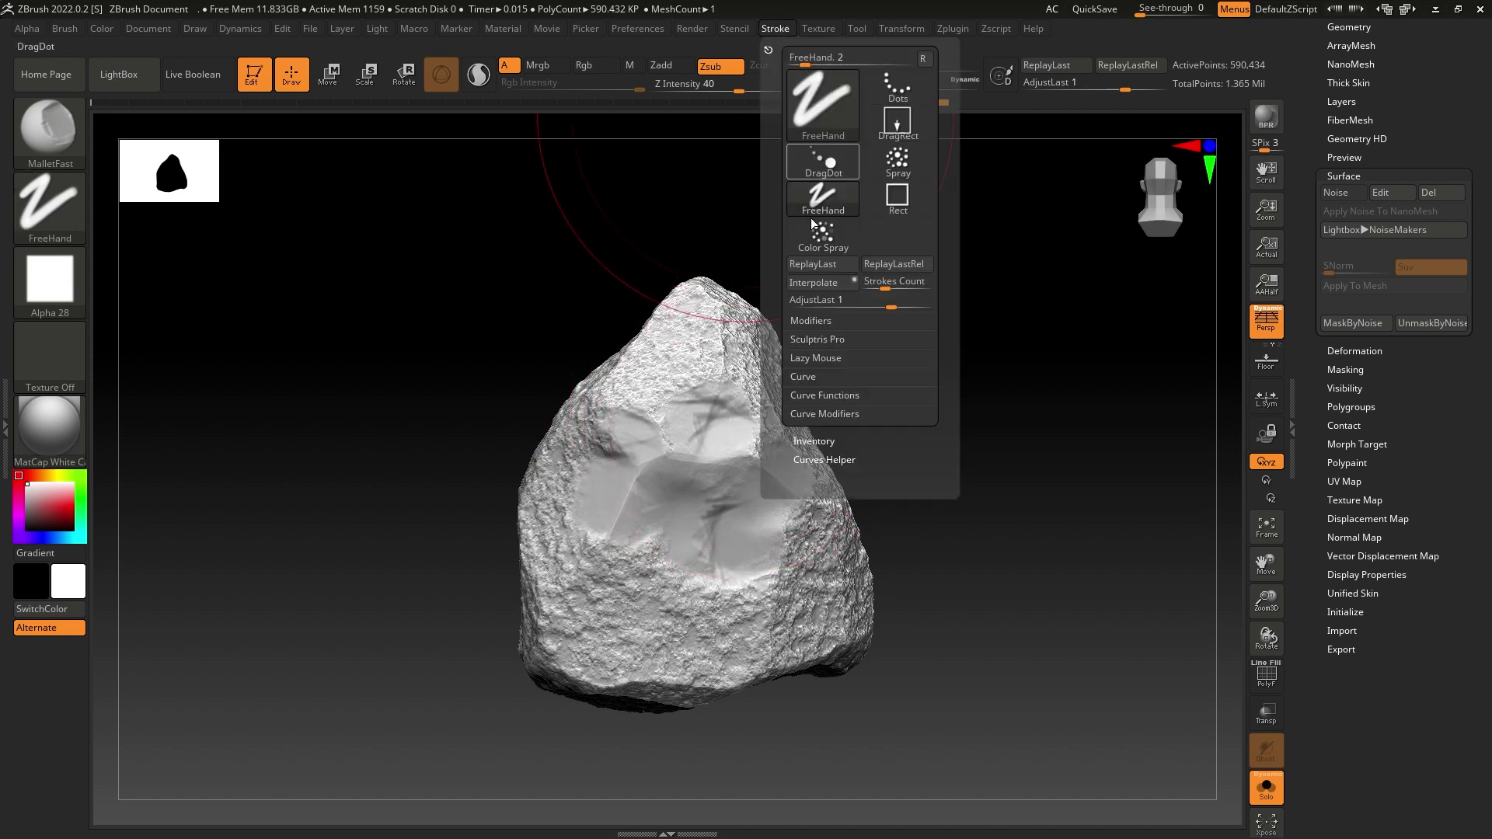
pyautogui.click(817, 358)
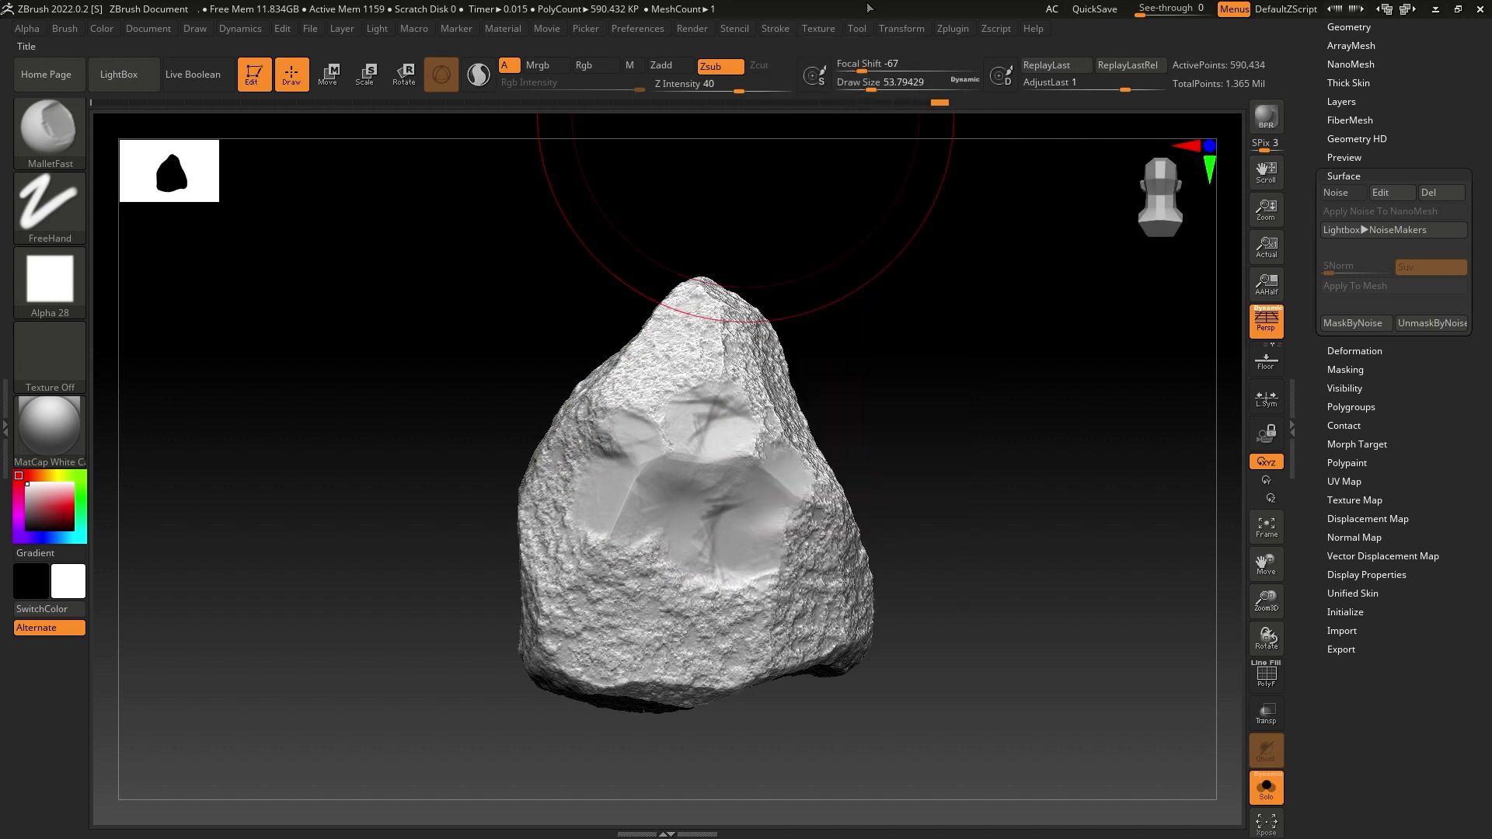
pyautogui.moveTo(688, 391)
pyautogui.mouseDown()
pyautogui.moveTo(742, 408)
pyautogui.moveTo(766, 449)
pyautogui.mouseUp()
pyautogui.moveTo(787, 583)
pyautogui.mouseDown()
pyautogui.moveTo(797, 551)
pyautogui.moveTo(822, 566)
pyautogui.mouseUp()
pyautogui.moveTo(700, 595)
pyautogui.mouseDown()
pyautogui.moveTo(708, 606)
pyautogui.moveTo(681, 610)
pyautogui.mouseUp()
pyautogui.moveTo(589, 599); pyautogui.dragTo(642, 570)
pyautogui.moveTo(631, 519)
pyautogui.mouseDown()
pyautogui.moveTo(626, 500)
pyautogui.moveTo(743, 459)
pyautogui.mouseUp()
pyautogui.moveTo(790, 508); pyautogui.dragTo(826, 488)
# Continue the MalletFast chips around the sides and toward the upper part of the stone.
pyautogui.moveTo(964, 459); pyautogui.dragTo(844, 440)
pyautogui.moveTo(848, 517)
pyautogui.mouseDown()
pyautogui.moveTo(917, 466)
pyautogui.moveTo(892, 476)
pyautogui.moveTo(880, 441)
pyautogui.moveTo(856, 429)
pyautogui.mouseUp()
pyautogui.moveTo(855, 429); pyautogui.dragTo(878, 437)
pyautogui.moveTo(611, 408)
pyautogui.mouseDown()
pyautogui.moveTo(516, 436)
pyautogui.moveTo(443, 404)
pyautogui.moveTo(516, 567)
pyautogui.moveTo(556, 475)
pyautogui.moveTo(439, 445)
pyautogui.mouseUp()
pyautogui.moveTo(899, 377); pyautogui.dragTo(670, 264)
pyautogui.keyDown('alt'); pyautogui.moveTo(749, 300); pyautogui.dragTo(646, 396); pyautogui.keyUp('alt')
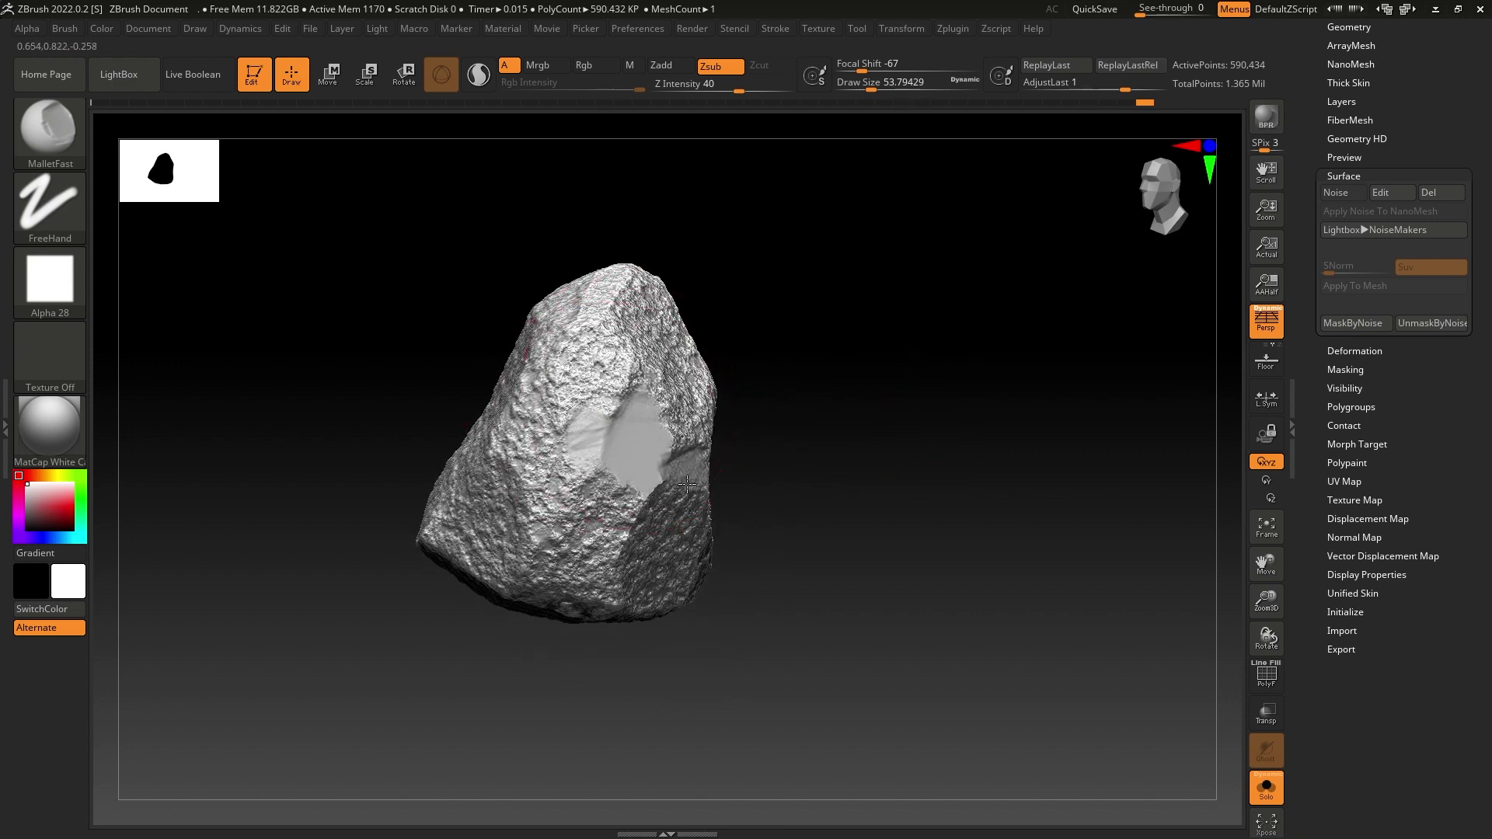
# Break up the rough, tapering side of the stone with scattered MalletFast chips from base to peak.
pyautogui.click(489, 509)
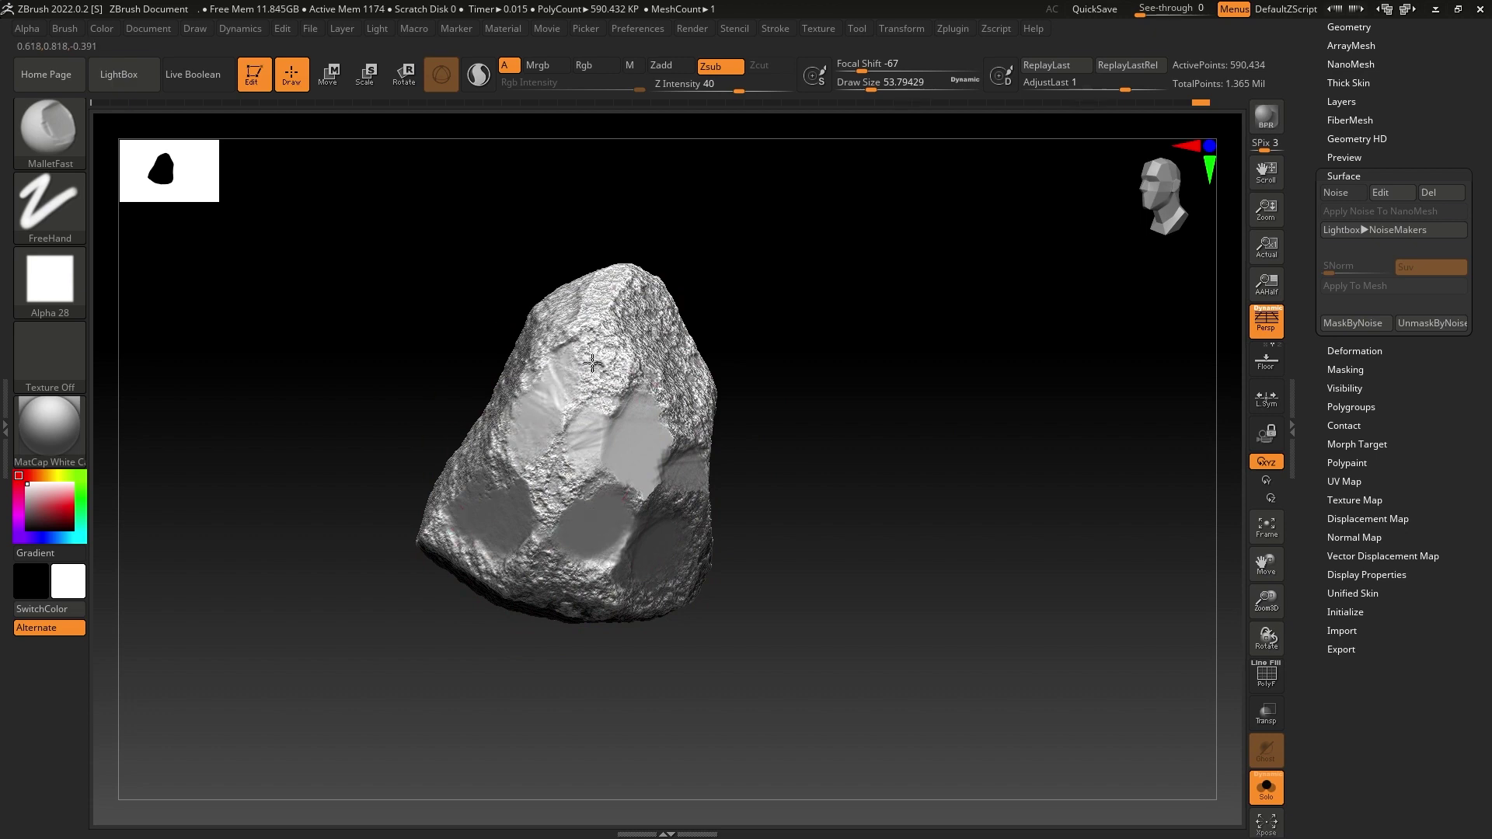
pyautogui.moveTo(641, 371)
pyautogui.mouseDown(button='right')
pyautogui.moveTo(746, 326)
pyautogui.moveTo(675, 345)
pyautogui.mouseUp(button='right')
pyautogui.click(675, 312)
pyautogui.moveTo(722, 415)
pyautogui.mouseDown(button='right')
pyautogui.moveTo(883, 347)
pyautogui.moveTo(916, 370)
pyautogui.moveTo(700, 404)
pyautogui.mouseUp(button='right')
pyautogui.click(606, 458)
pyautogui.click(558, 544)
pyautogui.moveTo(603, 584)
pyautogui.mouseDown()
pyautogui.moveTo(653, 458)
pyautogui.moveTo(569, 320)
pyautogui.moveTo(548, 323)
pyautogui.moveTo(587, 392)
pyautogui.moveTo(544, 381)
pyautogui.moveTo(535, 416)
pyautogui.mouseUp()
# Chip the remaining rough areas on the adjacent faces of the stone with MalletFast.
pyautogui.moveTo(673, 397); pyautogui.dragTo(766, 353, button='right')
pyautogui.moveTo(561, 432)
pyautogui.mouseDown()
pyautogui.moveTo(470, 497)
pyautogui.moveTo(489, 505)
pyautogui.mouseUp()
pyautogui.moveTo(684, 412); pyautogui.dragTo(529, 397, button='right')
pyautogui.moveTo(738, 357); pyautogui.dragTo(776, 376)
pyautogui.moveTo(777, 375); pyautogui.dragTo(908, 416, button='right')
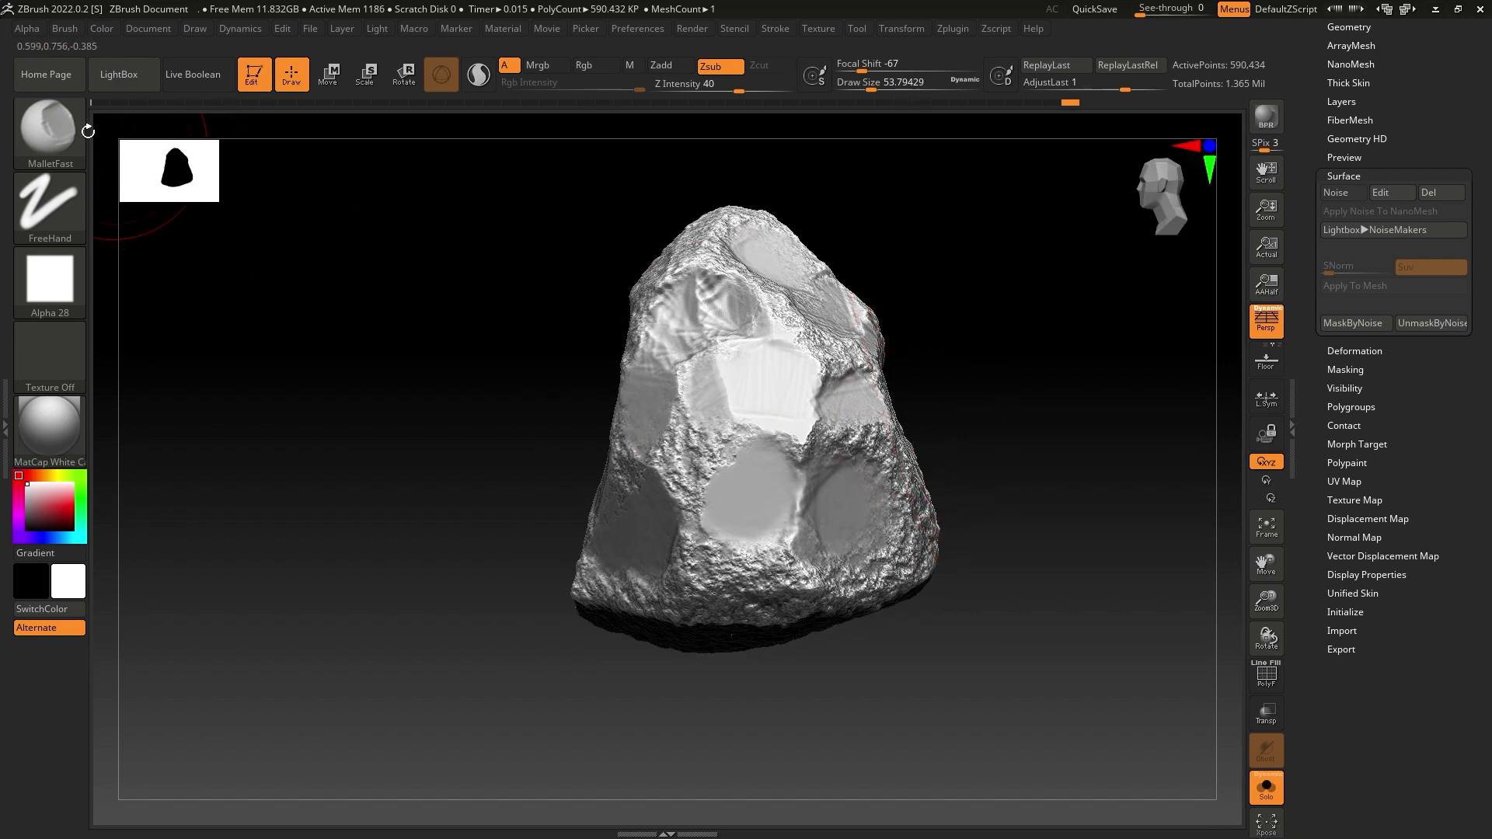
# Switch to the TrimDynamic brush with Draw Size 28.75, Focal Shift -76 and Z Intensity 100, smoothing the upper chips.
pyautogui.click(34, 131)
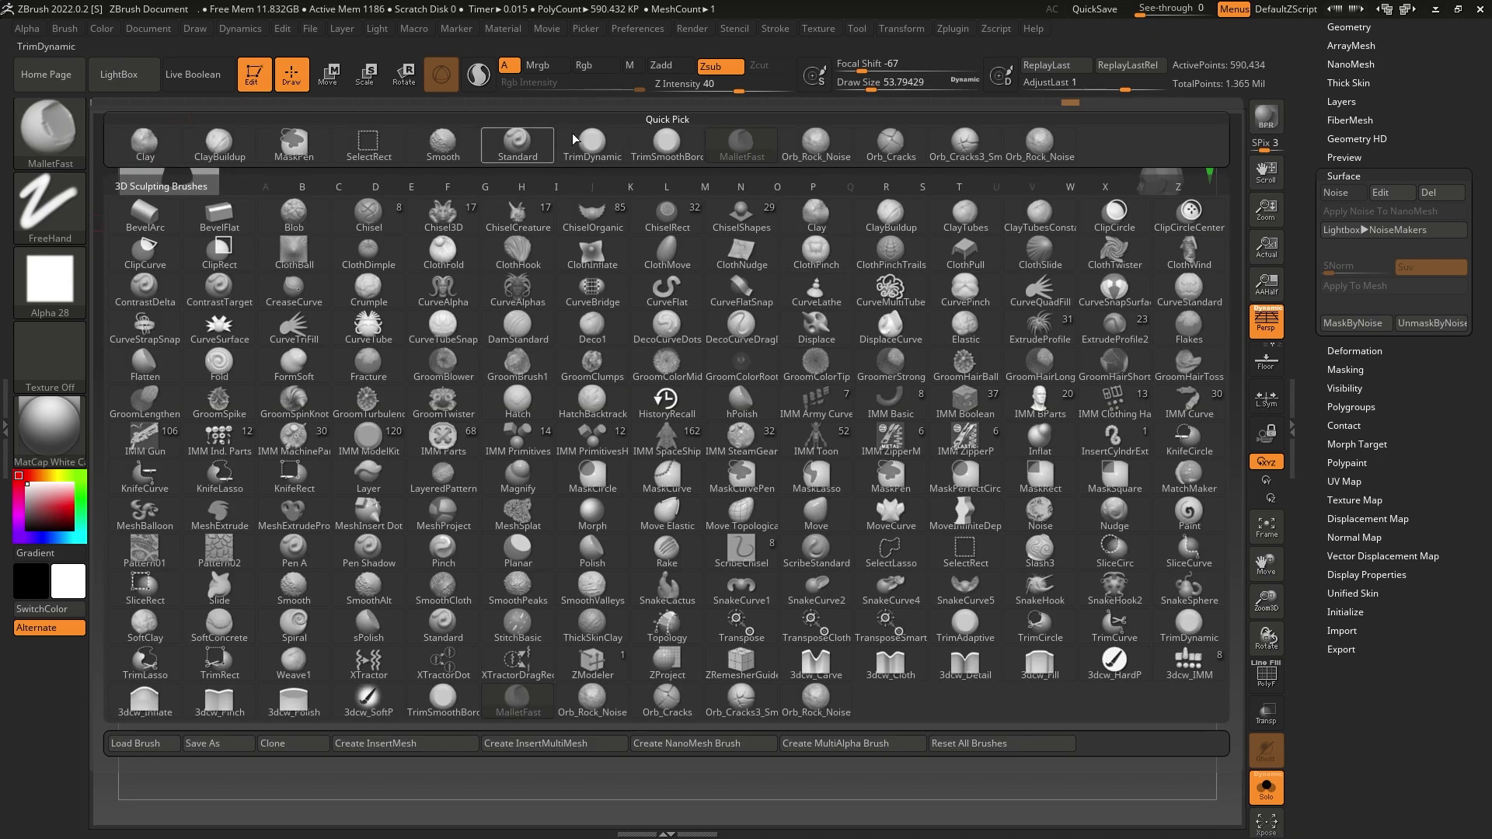
pyautogui.click(604, 142)
pyautogui.moveTo(719, 328)
pyautogui.mouseDown()
pyautogui.moveTo(700, 299)
pyautogui.moveTo(687, 319)
pyautogui.moveTo(759, 330)
pyautogui.moveTo(720, 389)
pyautogui.mouseUp()
pyautogui.moveTo(862, 86)
pyautogui.mouseDown()
pyautogui.moveTo(873, 71)
pyautogui.moveTo(853, 71)
pyautogui.mouseUp()
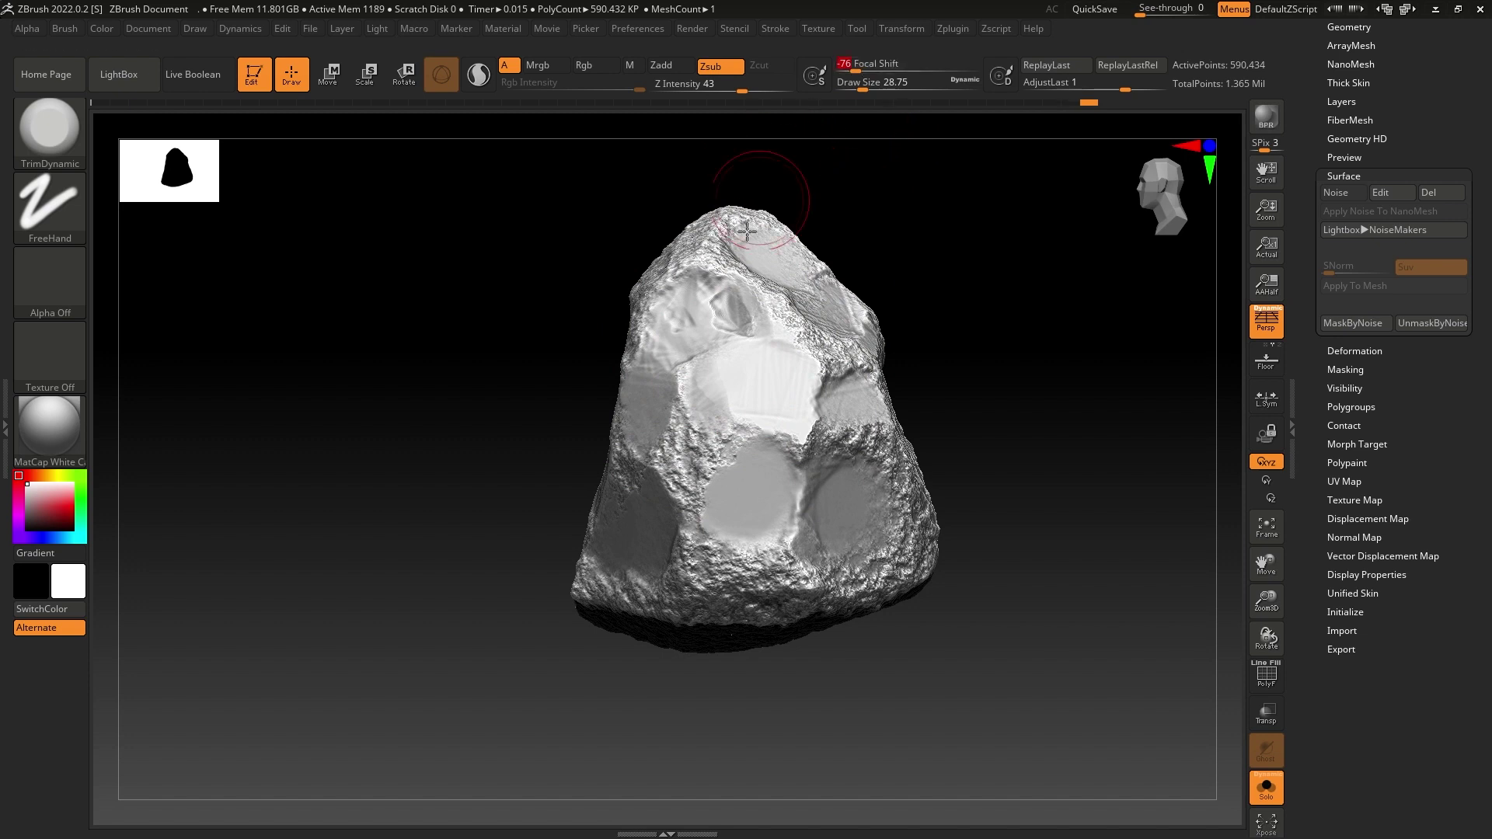
pyautogui.moveTo(744, 88); pyautogui.dragTo(800, 88)
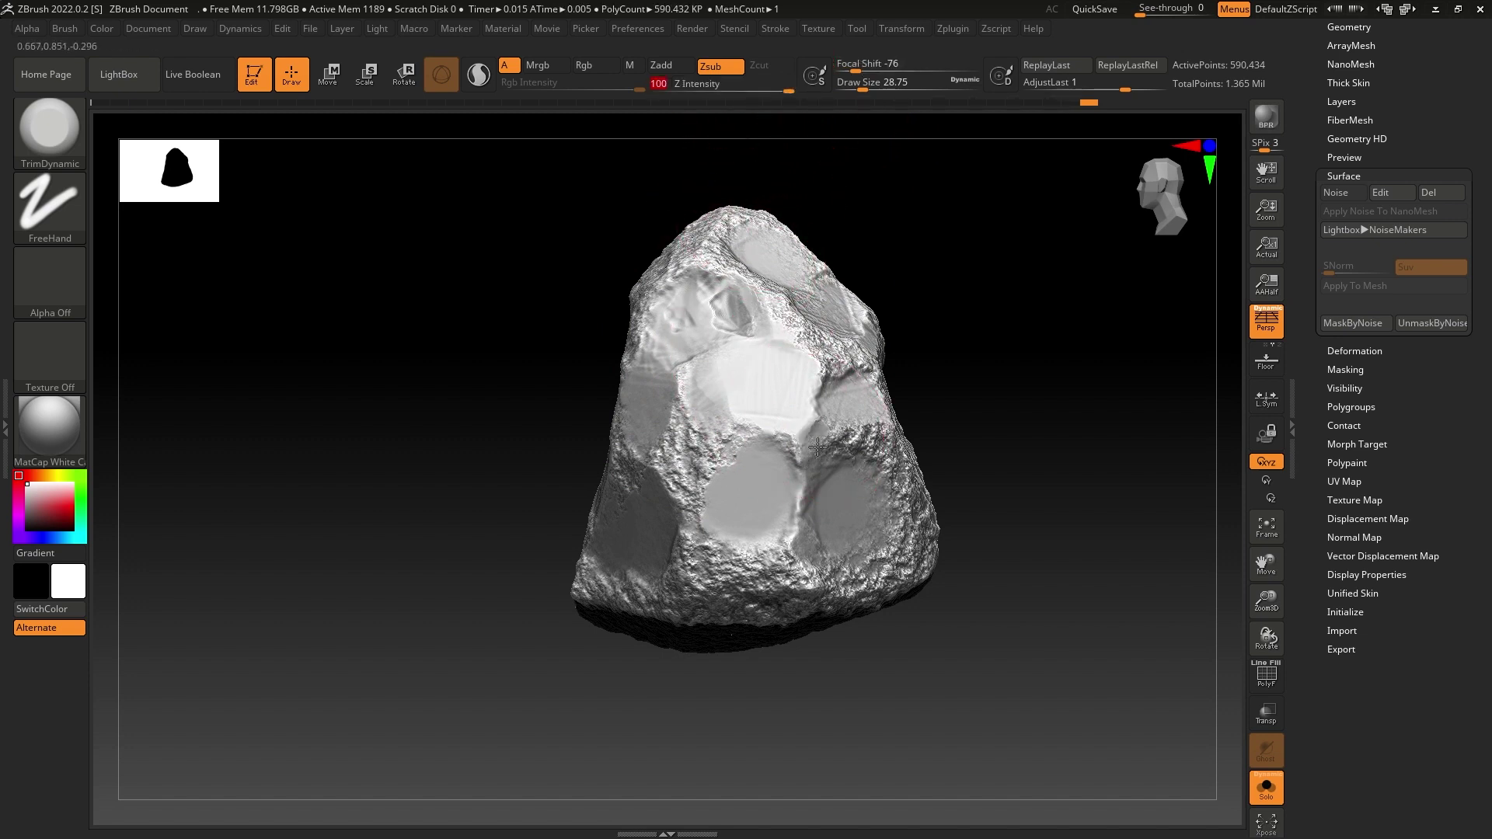
# Flatten the rough ridges between the chipped patches on the stone's sides with TrimDynamic.
pyautogui.moveTo(702, 453); pyautogui.dragTo(822, 554)
pyautogui.moveTo(918, 361); pyautogui.dragTo(1034, 388)
pyautogui.moveTo(699, 490)
pyautogui.mouseDown()
pyautogui.moveTo(760, 533)
pyautogui.moveTo(712, 561)
pyautogui.mouseUp()
pyautogui.moveTo(882, 459); pyautogui.dragTo(972, 451)
pyautogui.moveTo(621, 464); pyautogui.dragTo(635, 469)
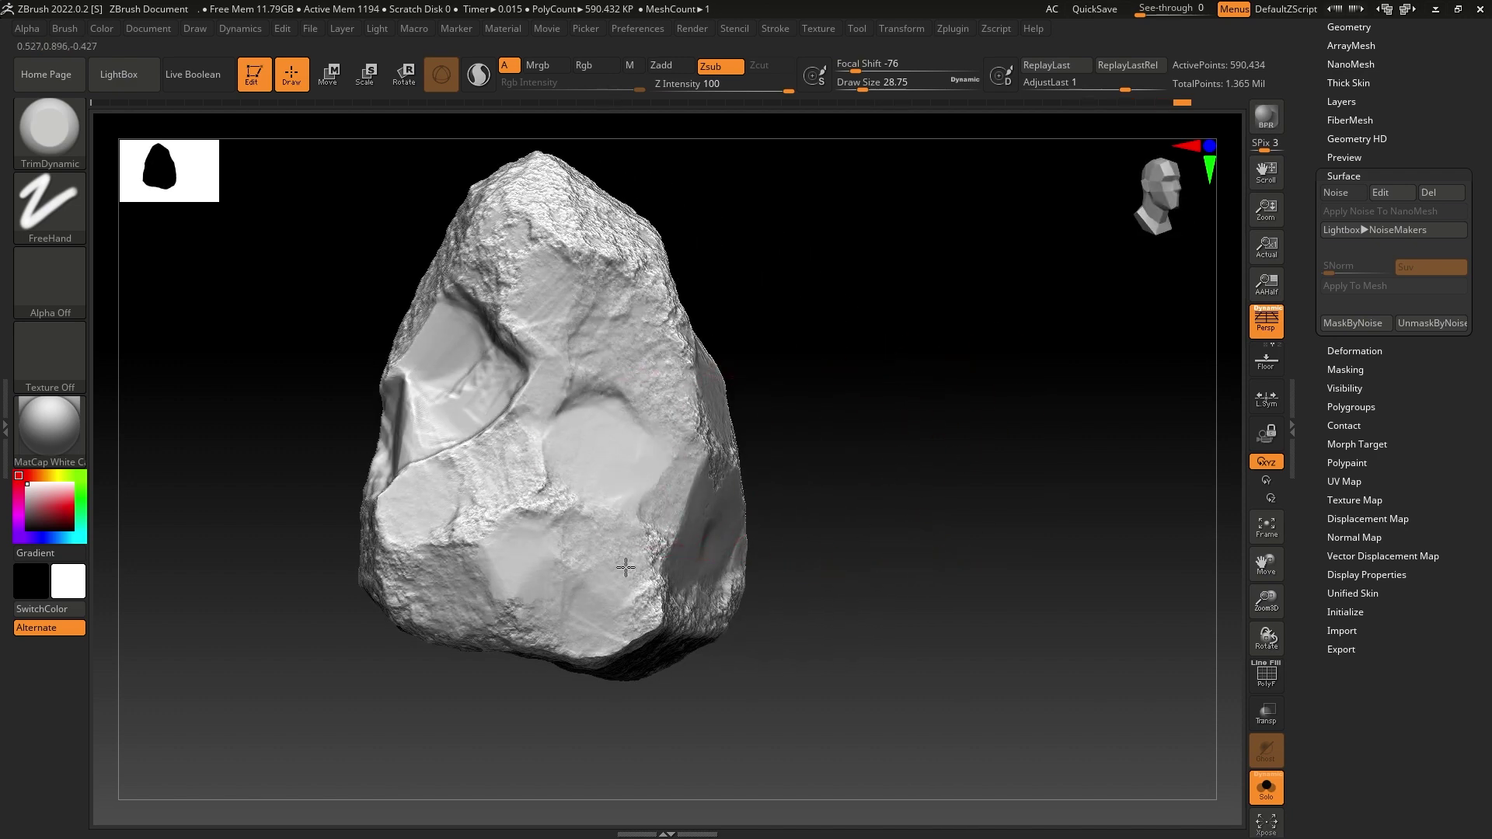
# Flatten the rough patches between the chips on the stone's front face, up towards the peak, with TrimDynamic.
pyautogui.moveTo(535, 542); pyautogui.dragTo(545, 518)
pyautogui.moveTo(430, 373)
pyautogui.mouseDown()
pyautogui.moveTo(506, 400)
pyautogui.moveTo(505, 342)
pyautogui.mouseUp()
pyautogui.moveTo(779, 306); pyautogui.dragTo(820, 315)
pyautogui.moveTo(603, 293)
pyautogui.mouseDown()
pyautogui.moveTo(621, 342)
pyautogui.moveTo(510, 245)
pyautogui.mouseUp()
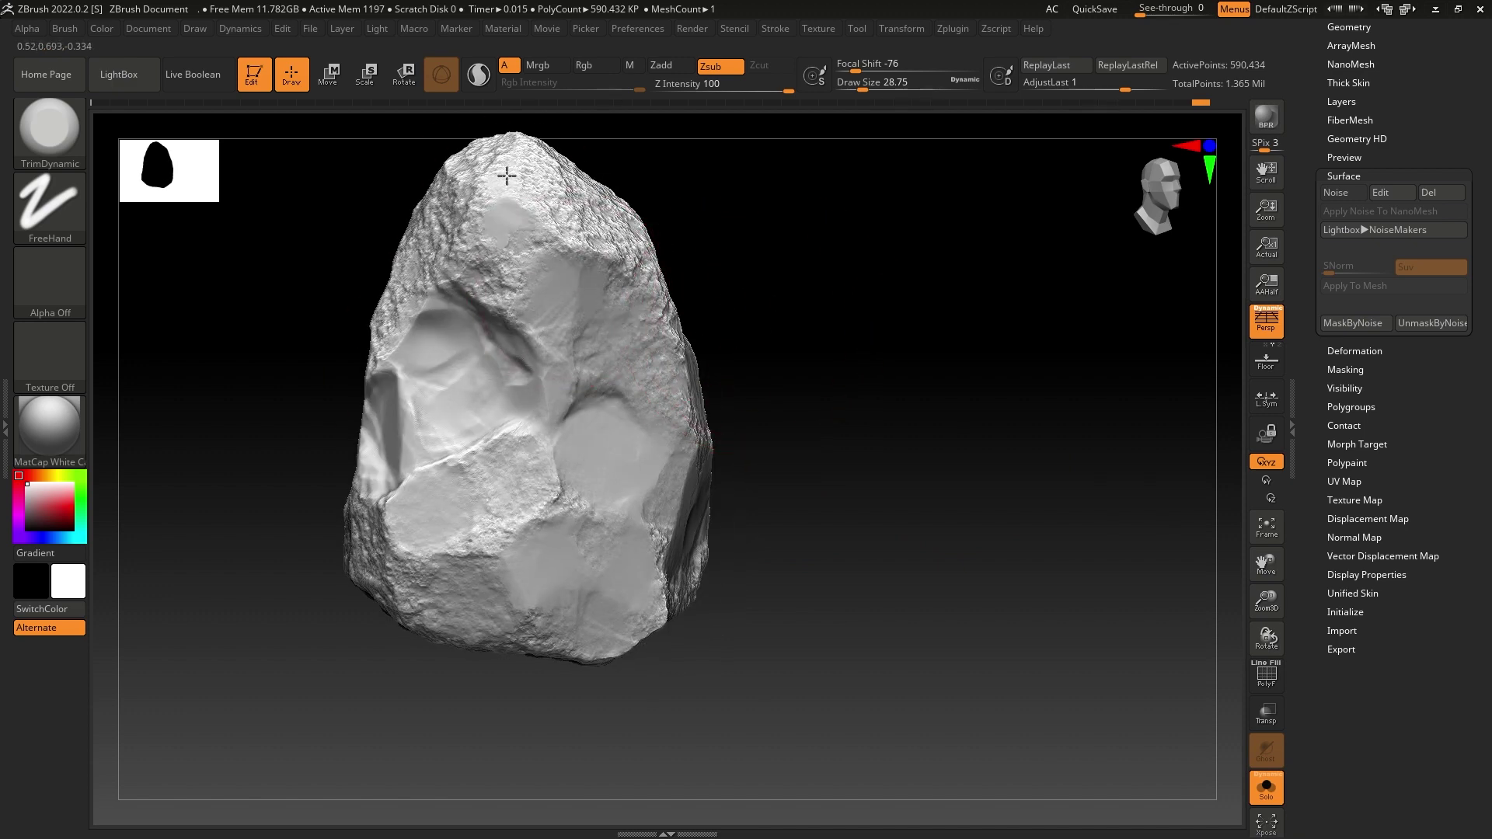
pyautogui.moveTo(651, 241); pyautogui.dragTo(520, 224)
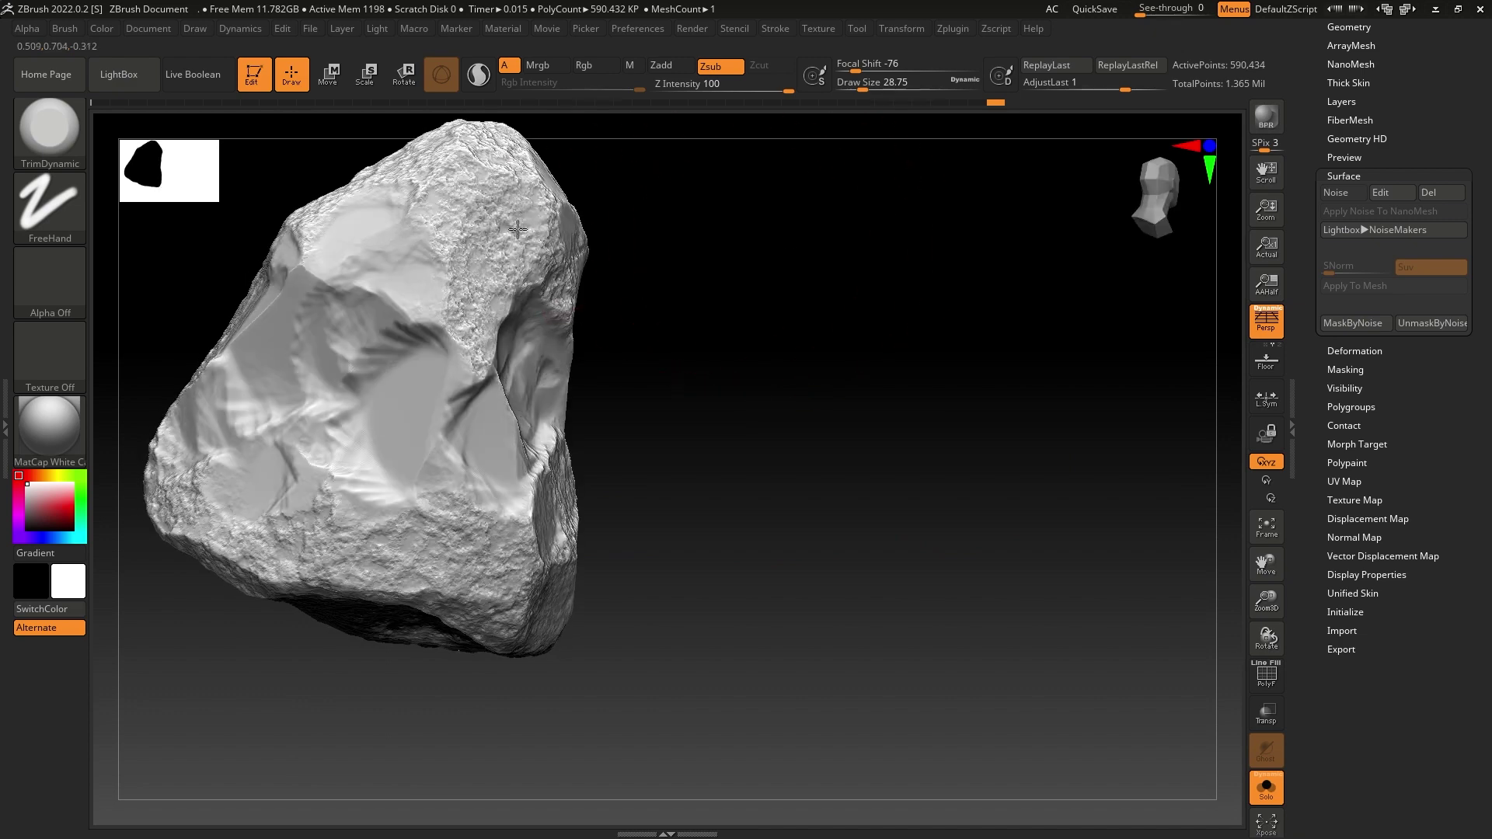
# Smooth the broad chipped side of the stone and flatten the rough band along its lower edge with TrimDynamic.
pyautogui.moveTo(513, 365); pyautogui.dragTo(528, 459)
pyautogui.moveTo(351, 359); pyautogui.dragTo(335, 371)
pyautogui.moveTo(348, 317); pyautogui.dragTo(403, 285)
pyautogui.moveTo(400, 400); pyautogui.dragTo(359, 486)
pyautogui.moveTo(435, 513); pyautogui.dragTo(379, 560)
pyautogui.moveTo(281, 571); pyautogui.dragTo(233, 515)
pyautogui.moveTo(326, 498); pyautogui.dragTo(342, 575)
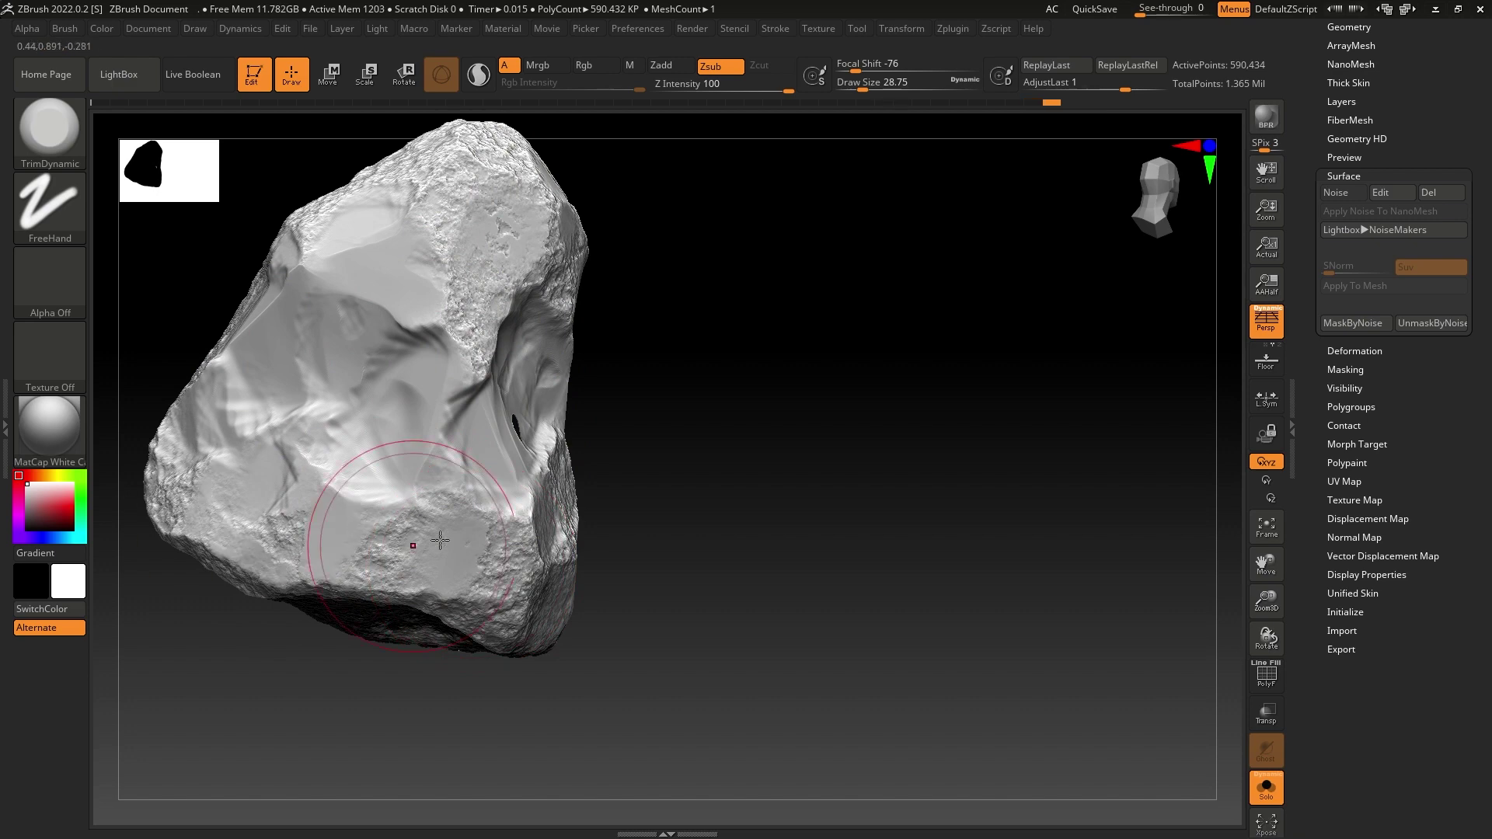
# Flatten the remaining rough patches on the stone's upper and adjoining faces with TrimDynamic.
pyautogui.moveTo(765, 455)
pyautogui.keyDown('alt'); pyautogui.mouseDown()
pyautogui.moveTo(869, 491)
pyautogui.moveTo(876, 536)
pyautogui.moveTo(769, 526)
pyautogui.moveTo(746, 470)
pyautogui.moveTo(806, 493)
pyautogui.moveTo(778, 489)
pyautogui.mouseUp(); pyautogui.keyUp('alt')
pyautogui.moveTo(458, 447)
pyautogui.mouseDown()
pyautogui.moveTo(463, 597)
pyautogui.moveTo(498, 645)
pyautogui.mouseUp()
pyautogui.moveTo(573, 673); pyautogui.dragTo(486, 701)
pyautogui.moveTo(677, 314)
pyautogui.mouseDown()
pyautogui.moveTo(749, 303)
pyautogui.moveTo(727, 304)
pyautogui.mouseUp()
pyautogui.moveTo(381, 326); pyautogui.dragTo(424, 444)
pyautogui.moveTo(600, 339); pyautogui.dragTo(773, 339)
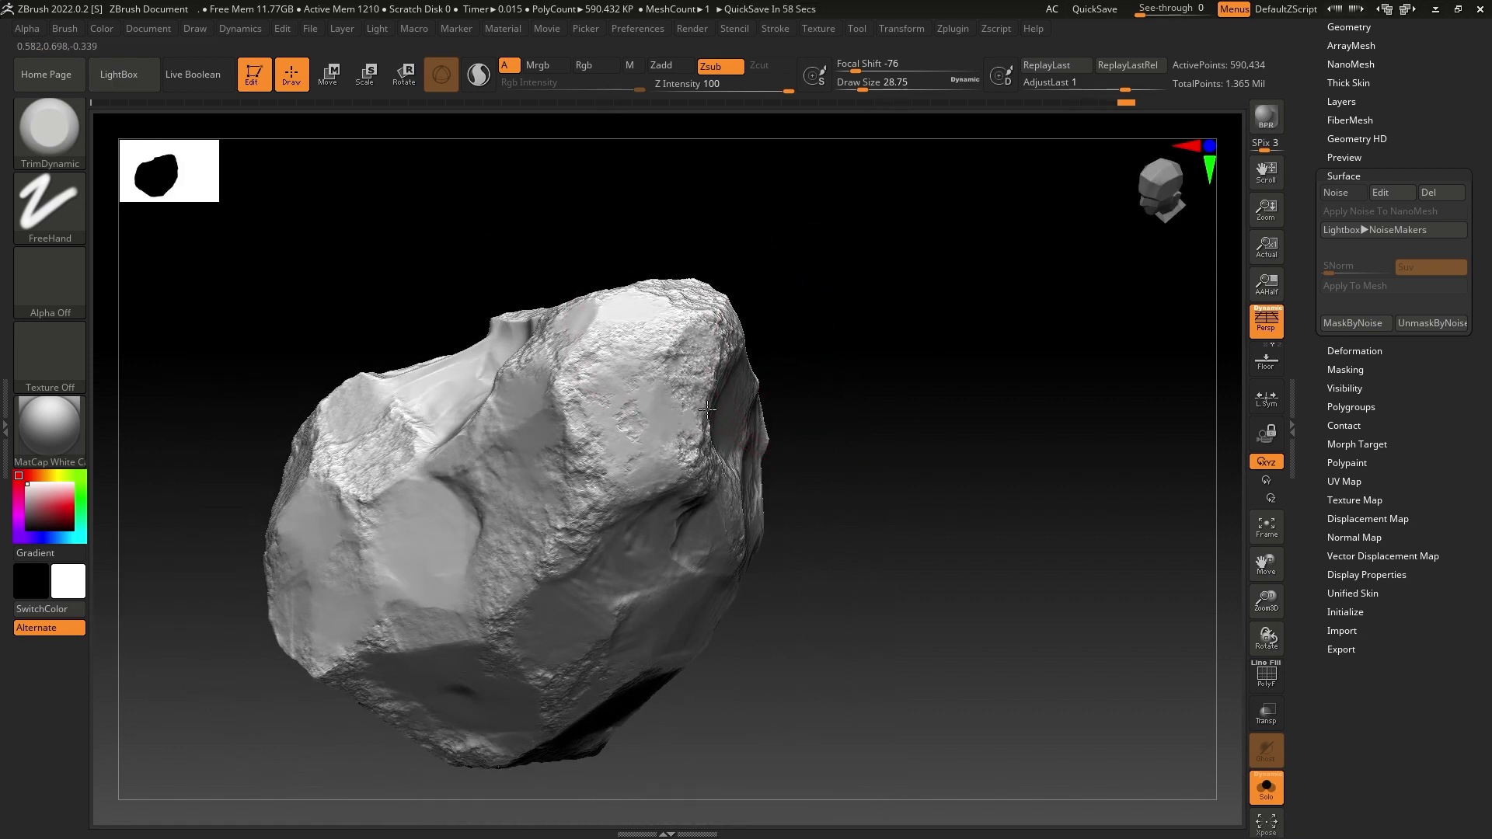
pyautogui.moveTo(709, 397); pyautogui.dragTo(673, 383)
pyautogui.keyDown('alt'); pyautogui.moveTo(903, 483); pyautogui.dragTo(988, 371); pyautogui.keyUp('alt')
pyautogui.moveTo(684, 256); pyautogui.dragTo(804, 326)
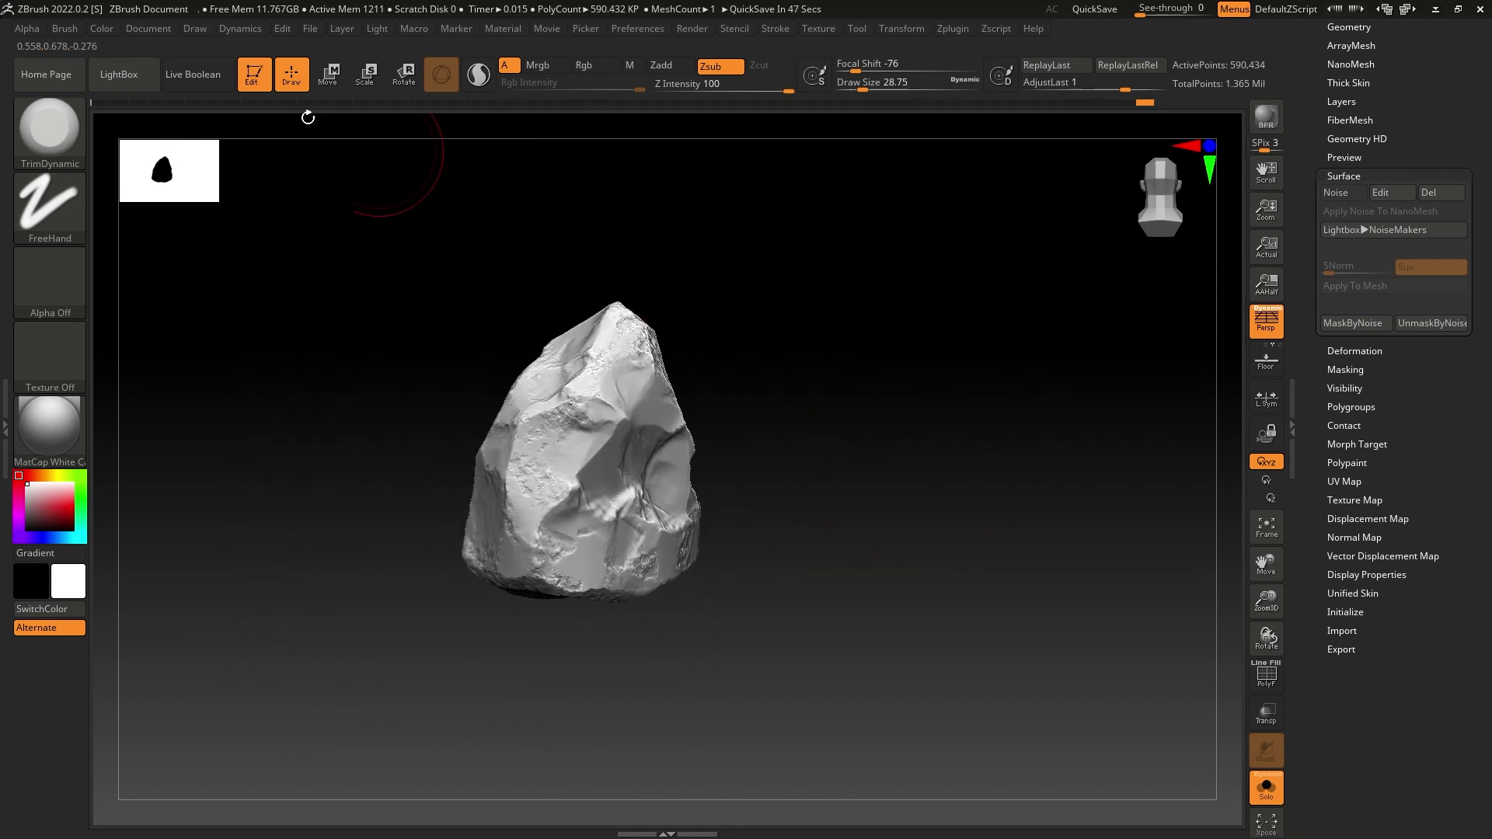
# Load the Orb_Rock_Noise brush from the Orb Brush folder, with Z Intensity 47 and the DragRect stroke.
pyautogui.click(125, 75)
pyautogui.click(275, 125)
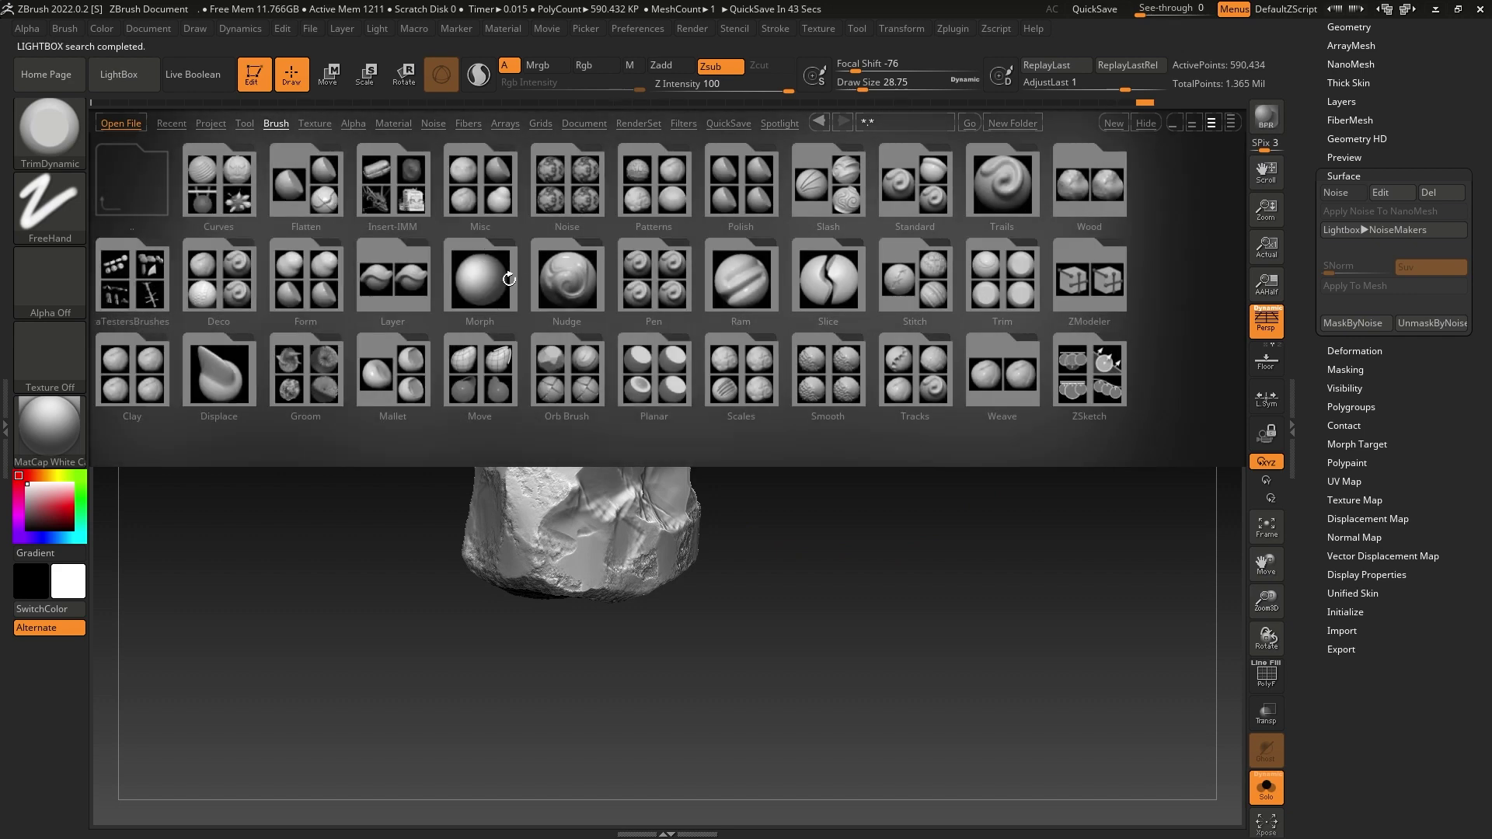
pyautogui.doubleClick(562, 360)
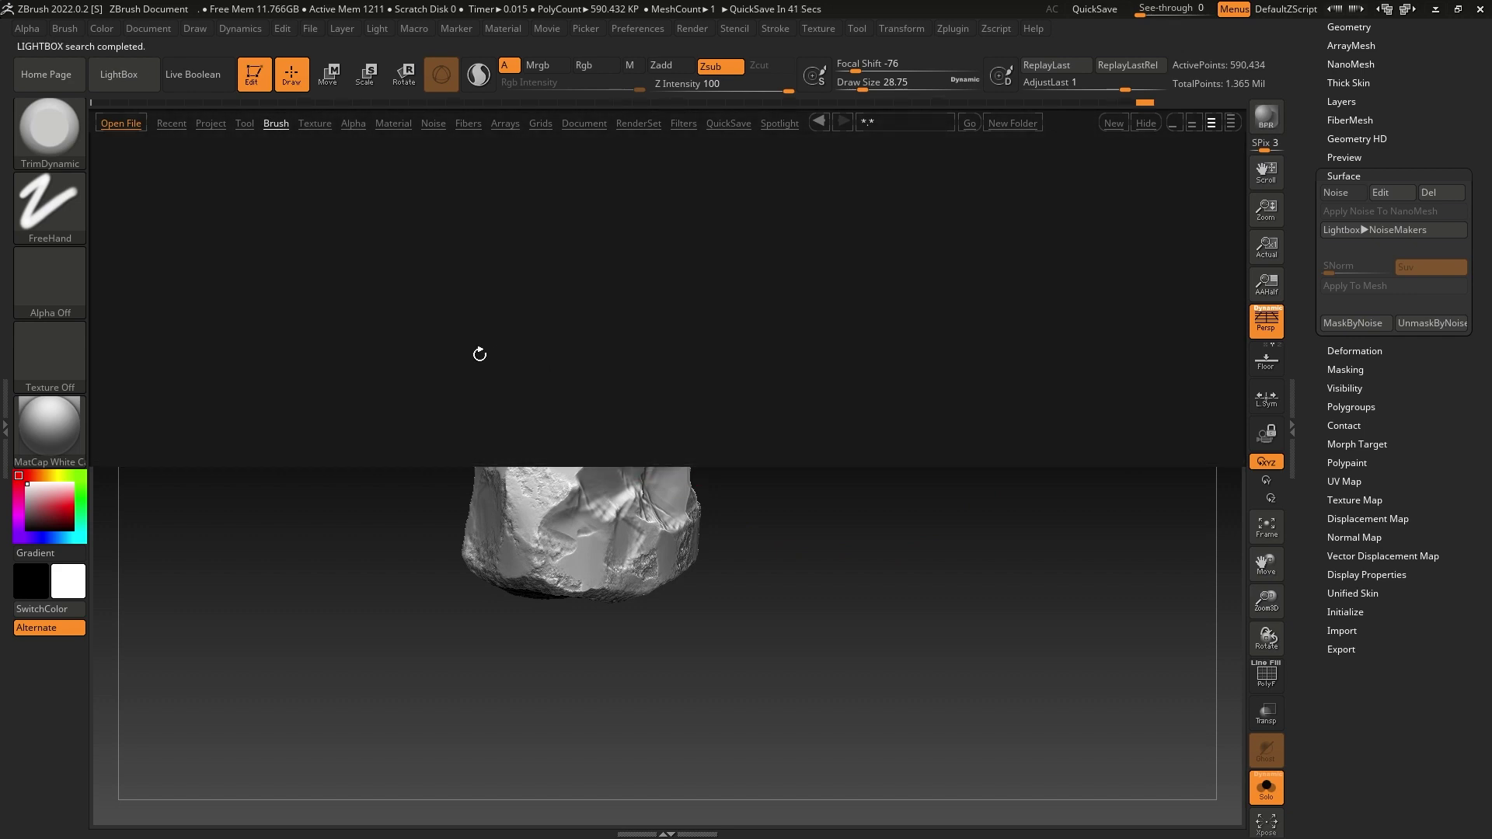
pyautogui.doubleClick(473, 369)
pyautogui.moveTo(715, 90); pyautogui.dragTo(747, 90)
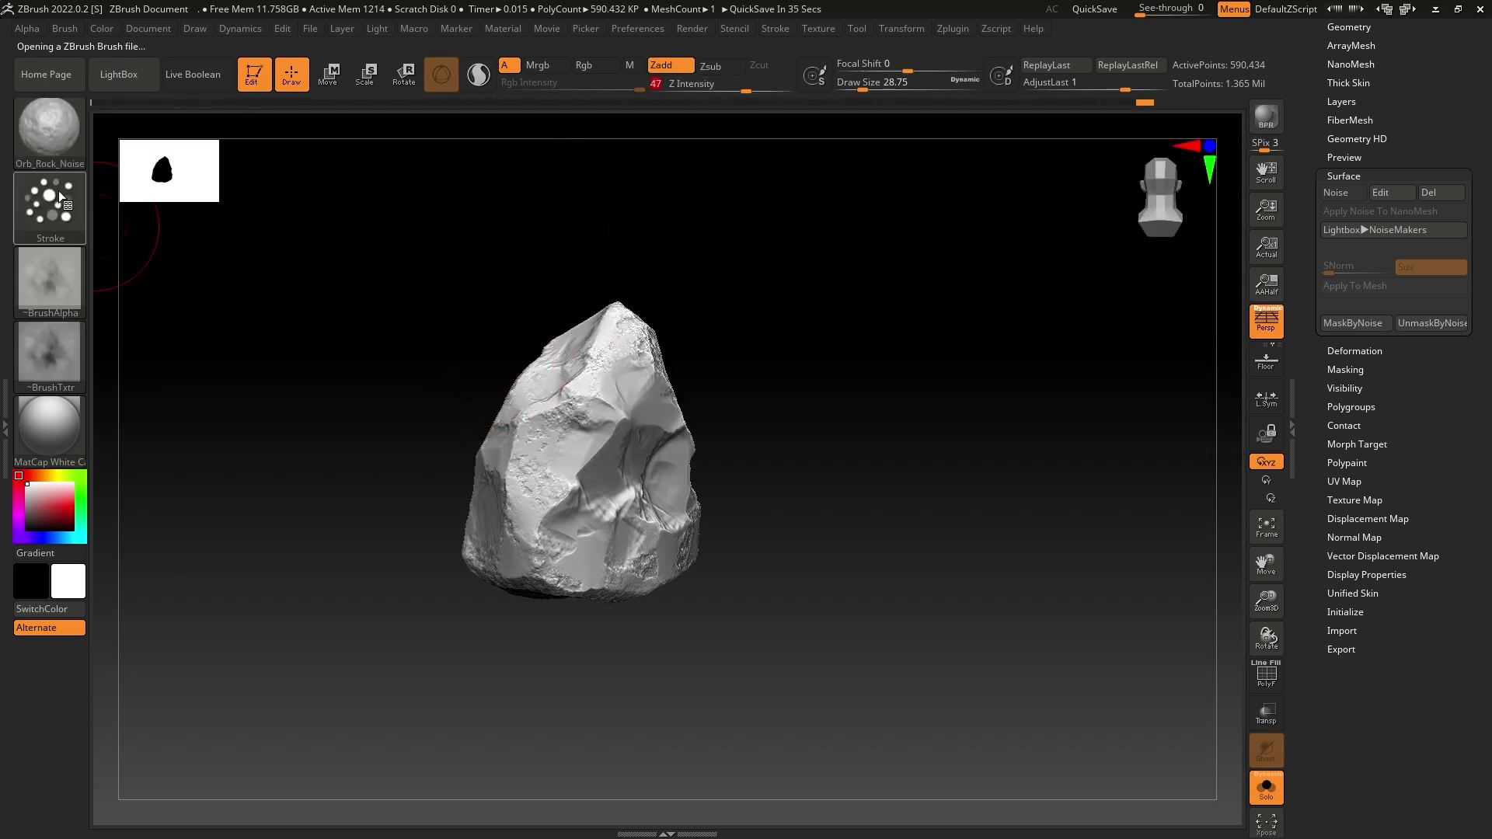
pyautogui.click(58, 213)
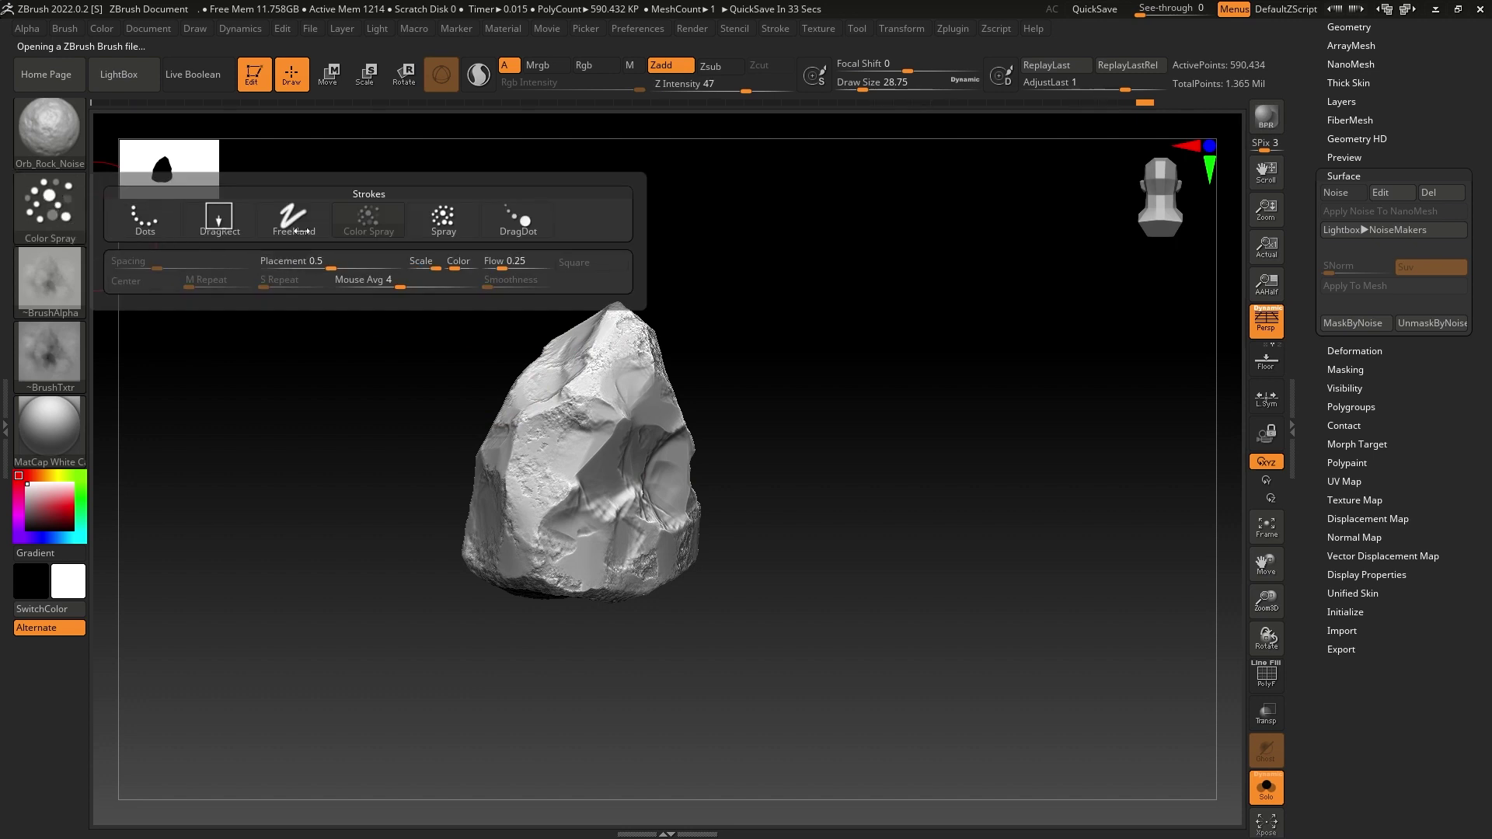
pyautogui.click(220, 220)
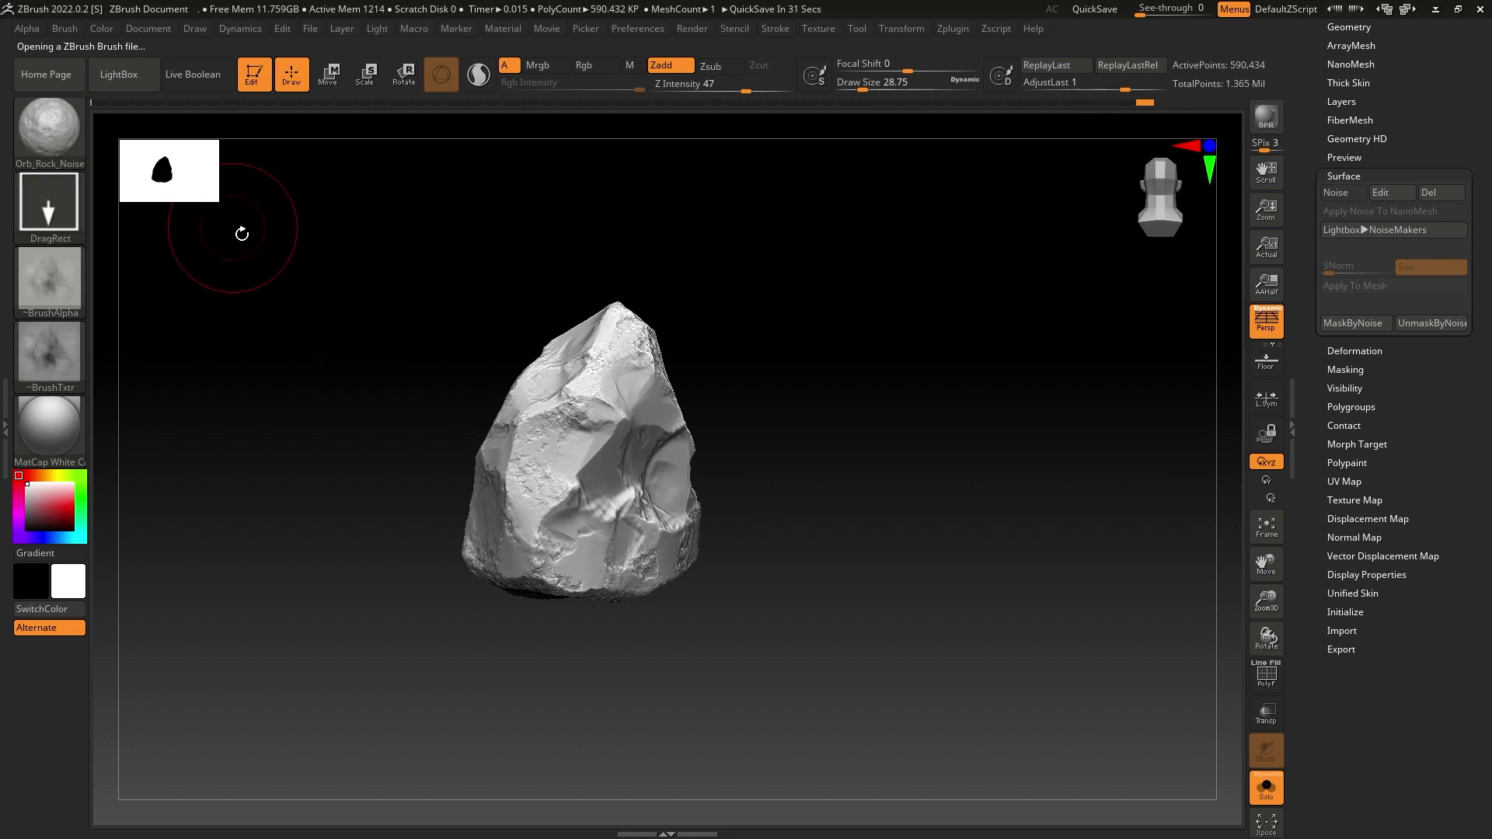
# Stamp Orb_Rock_Noise detail onto the broad chipped side of the stone.
pyautogui.moveTo(584, 461)
pyautogui.mouseDown()
pyautogui.moveTo(745, 483)
pyautogui.moveTo(810, 454)
pyautogui.mouseUp()
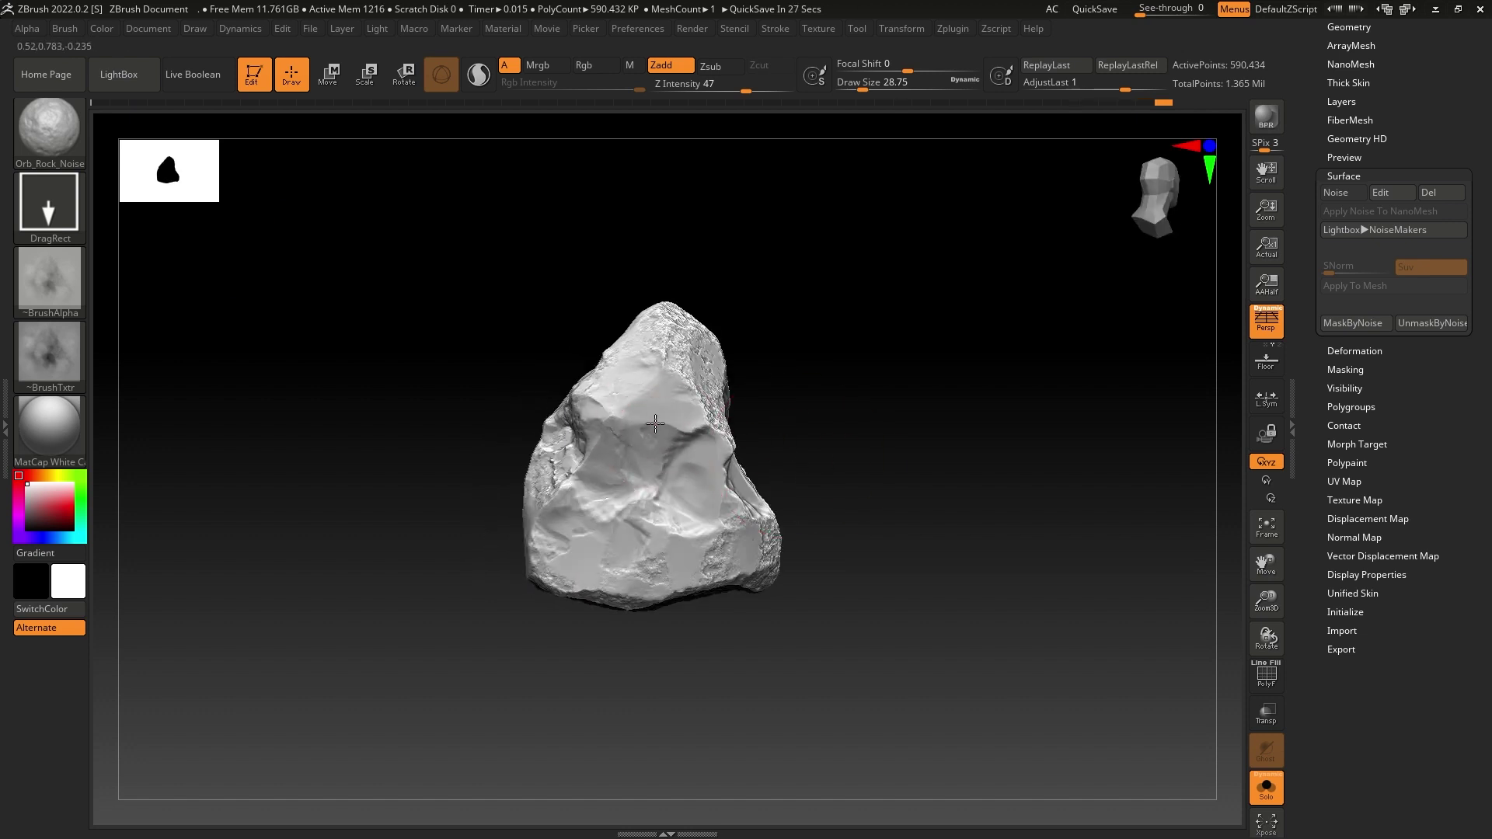
pyautogui.moveTo(705, 449)
pyautogui.mouseDown()
pyautogui.moveTo(718, 420)
pyautogui.moveTo(711, 536)
pyautogui.mouseUp()
pyautogui.moveTo(597, 510)
pyautogui.mouseDown()
pyautogui.moveTo(662, 583)
pyautogui.moveTo(800, 526)
pyautogui.moveTo(879, 474)
pyautogui.moveTo(876, 450)
pyautogui.moveTo(911, 465)
pyautogui.moveTo(837, 449)
pyautogui.mouseUp()
# Stamp rock noise at Z Intensity 100 on the stone's faceted faces and undo the last stamp.
pyautogui.moveTo(748, 91); pyautogui.dragTo(797, 91)
pyautogui.moveTo(765, 419)
pyautogui.mouseDown()
pyautogui.moveTo(781, 451)
pyautogui.moveTo(770, 500)
pyautogui.moveTo(803, 517)
pyautogui.moveTo(805, 502)
pyautogui.mouseUp()
pyautogui.moveTo(527, 457); pyautogui.dragTo(563, 462)
pyautogui.hotkey('ctrl', 'z')
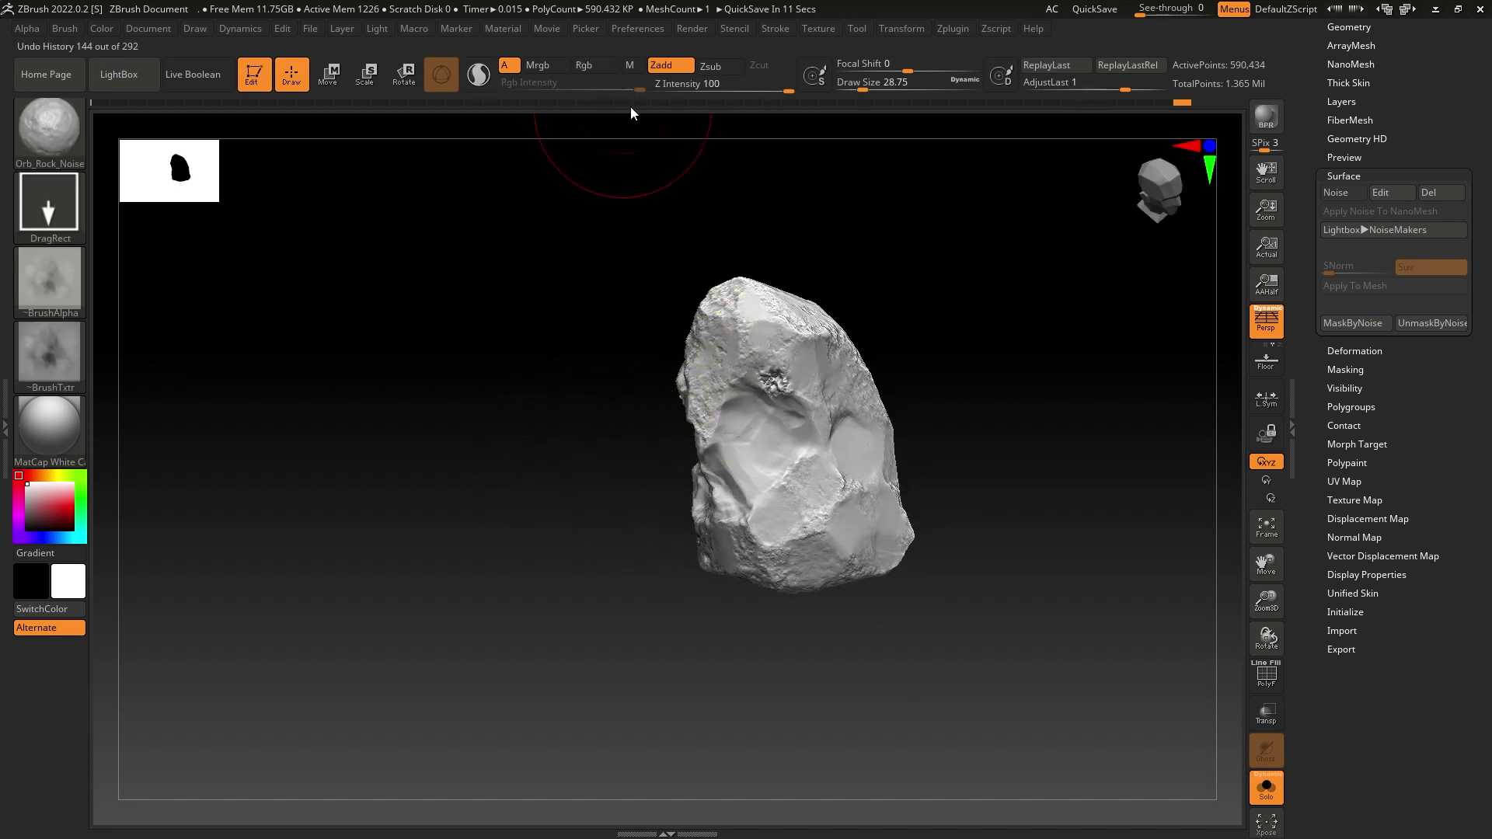
# Set the brush's Z Intensity to 37 and stamp softer rock noise across the stone's flattened facets.
pyautogui.moveTo(743, 87)
pyautogui.mouseDown()
pyautogui.moveTo(762, 90)
pyautogui.moveTo(735, 90)
pyautogui.mouseUp()
pyautogui.moveTo(761, 499); pyautogui.dragTo(850, 493)
pyautogui.moveTo(970, 457); pyautogui.dragTo(848, 474)
pyautogui.moveTo(792, 545); pyautogui.dragTo(794, 565)
pyautogui.moveTo(875, 451)
pyautogui.mouseDown()
pyautogui.moveTo(833, 474)
pyautogui.moveTo(845, 451)
pyautogui.mouseUp()
pyautogui.moveTo(845, 450); pyautogui.dragTo(1016, 437, button='right')
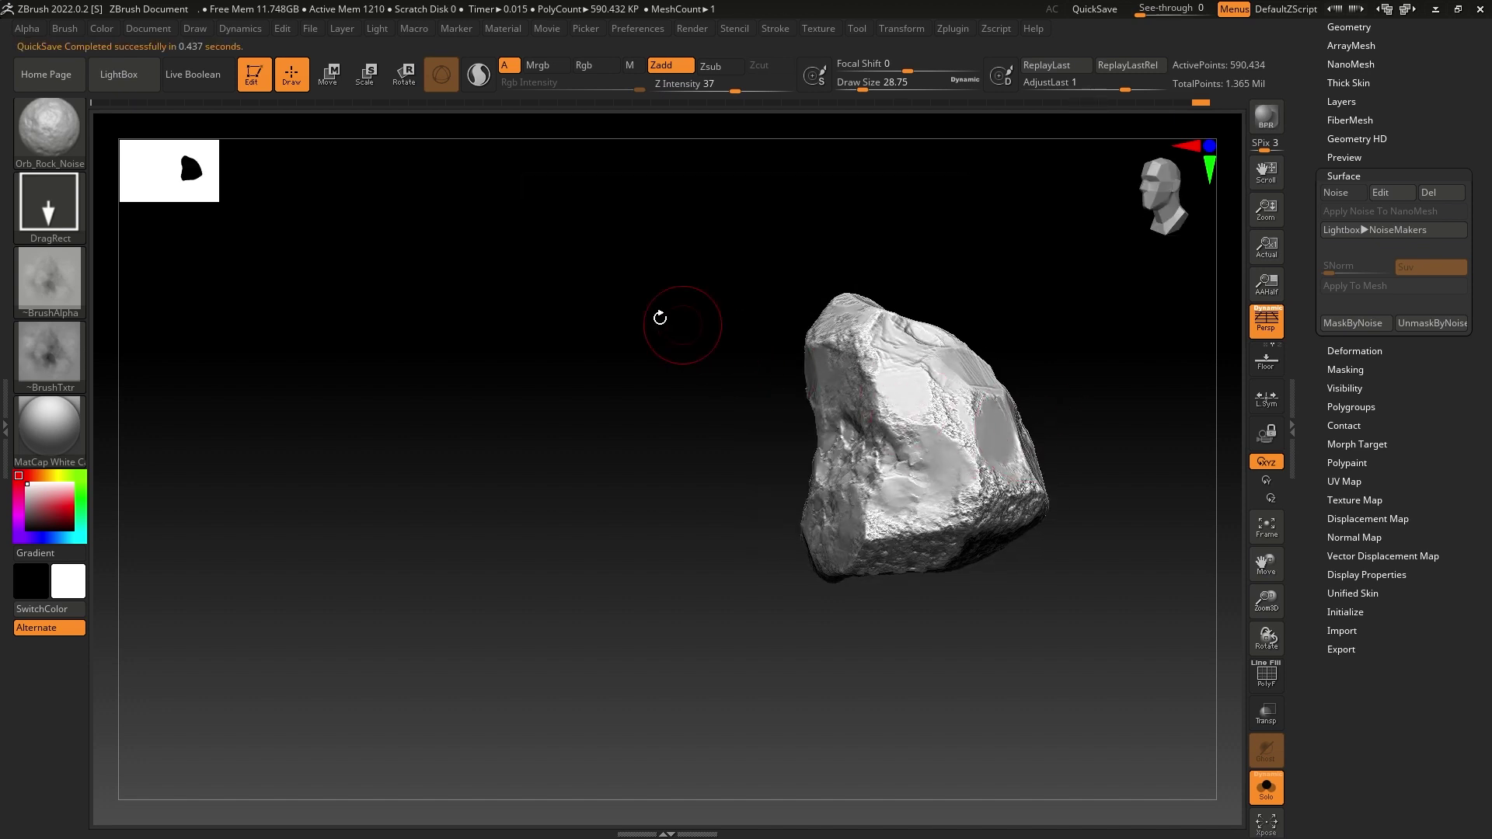
# Stamp overlapping rock noise from the base to the upper part of the broad chipped side.
pyautogui.moveTo(358, 299); pyautogui.dragTo(804, 508, button='right')
pyautogui.moveTo(749, 513); pyautogui.dragTo(719, 579)
pyautogui.moveTo(719, 518); pyautogui.dragTo(721, 577)
pyautogui.moveTo(721, 436); pyautogui.dragTo(752, 500)
pyautogui.moveTo(728, 331); pyautogui.dragTo(812, 396)
pyautogui.moveTo(928, 402); pyautogui.dragTo(800, 381)
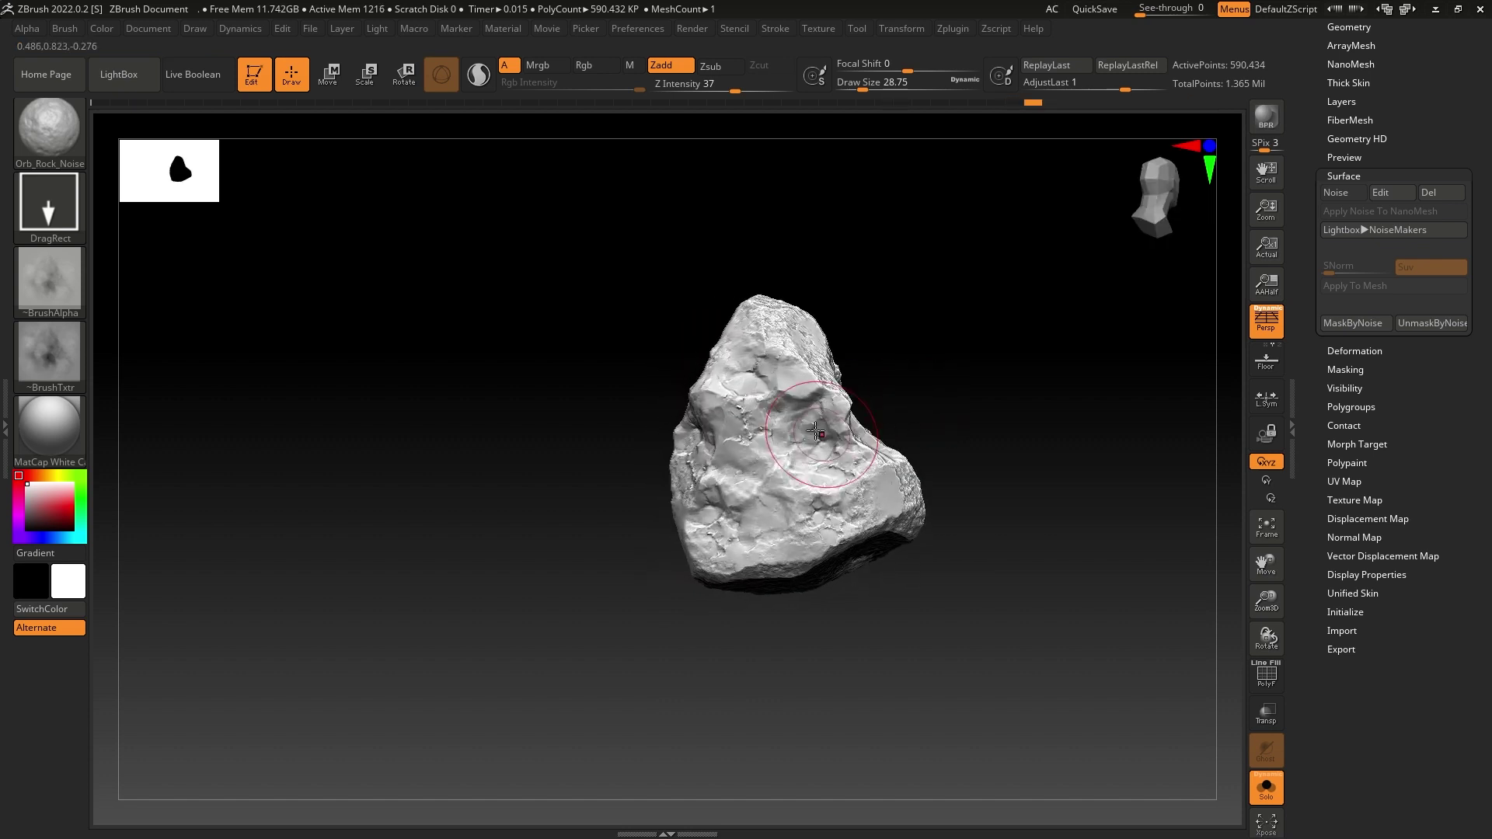
# Cover the remaining smooth facets and hollows around the stone with DragRect rock noise stamps.
pyautogui.moveTo(924, 420); pyautogui.dragTo(863, 470)
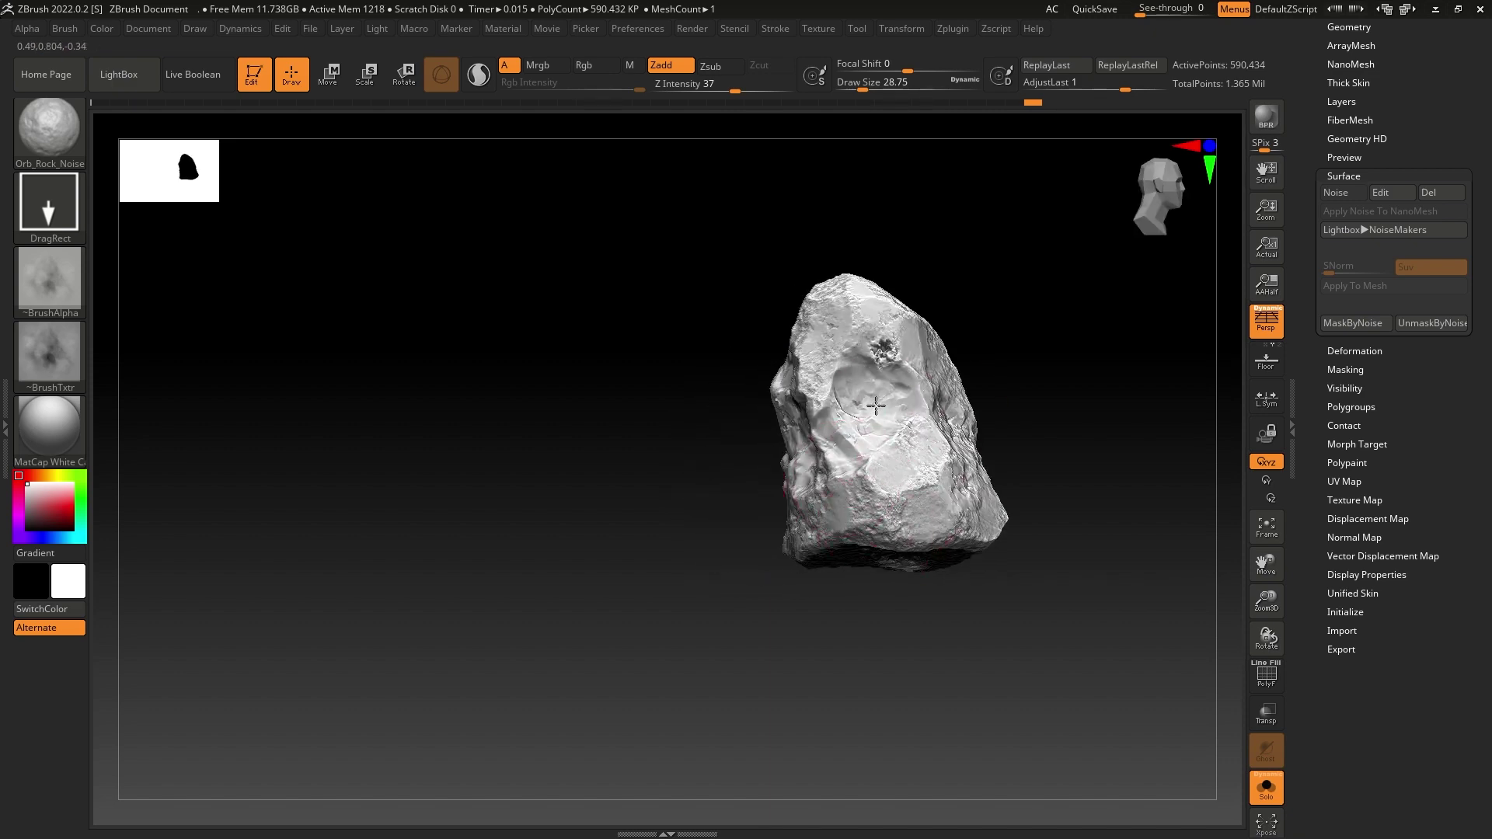
pyautogui.moveTo(900, 478); pyautogui.dragTo(980, 381)
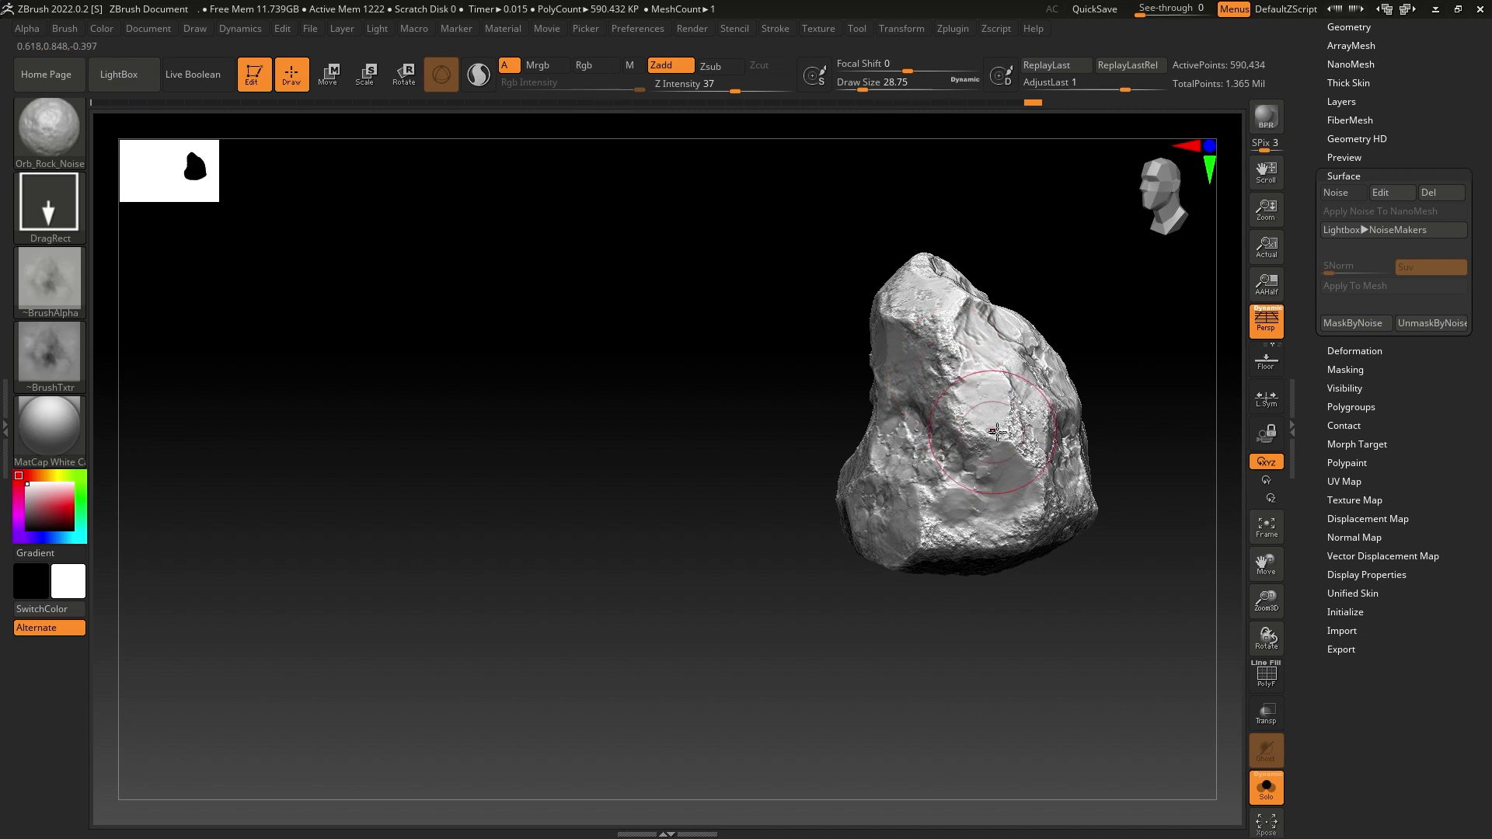
pyautogui.moveTo(702, 464)
pyautogui.mouseDown()
pyautogui.moveTo(912, 376)
pyautogui.moveTo(908, 388)
pyautogui.mouseUp()
pyautogui.moveTo(1110, 345)
pyautogui.mouseDown()
pyautogui.moveTo(1004, 347)
pyautogui.moveTo(1008, 366)
pyautogui.mouseUp()
pyautogui.moveTo(779, 369)
pyautogui.mouseDown()
pyautogui.moveTo(533, 353)
pyautogui.moveTo(930, 423)
pyautogui.moveTo(862, 448)
pyautogui.mouseUp()
pyautogui.moveTo(895, 496); pyautogui.dragTo(554, 427)
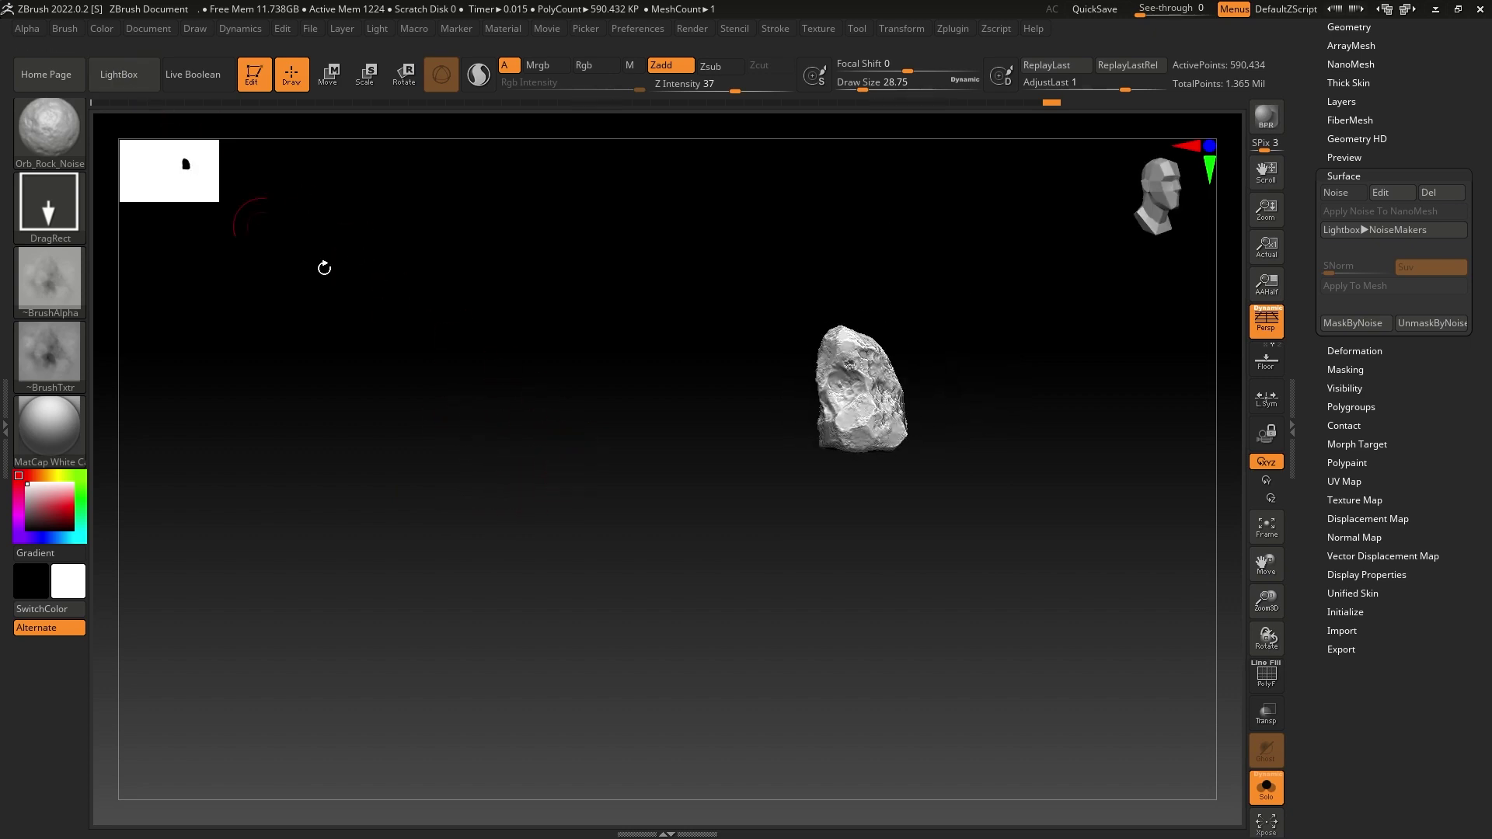
# Turn off Solo mode to bring back the whole monument and check the stone's placement and underside.
pyautogui.click(1265, 791)
pyautogui.moveTo(994, 673)
pyautogui.mouseDown()
pyautogui.moveTo(910, 683)
pyautogui.moveTo(946, 697)
pyautogui.moveTo(960, 640)
pyautogui.moveTo(863, 666)
pyautogui.moveTo(933, 673)
pyautogui.mouseUp()
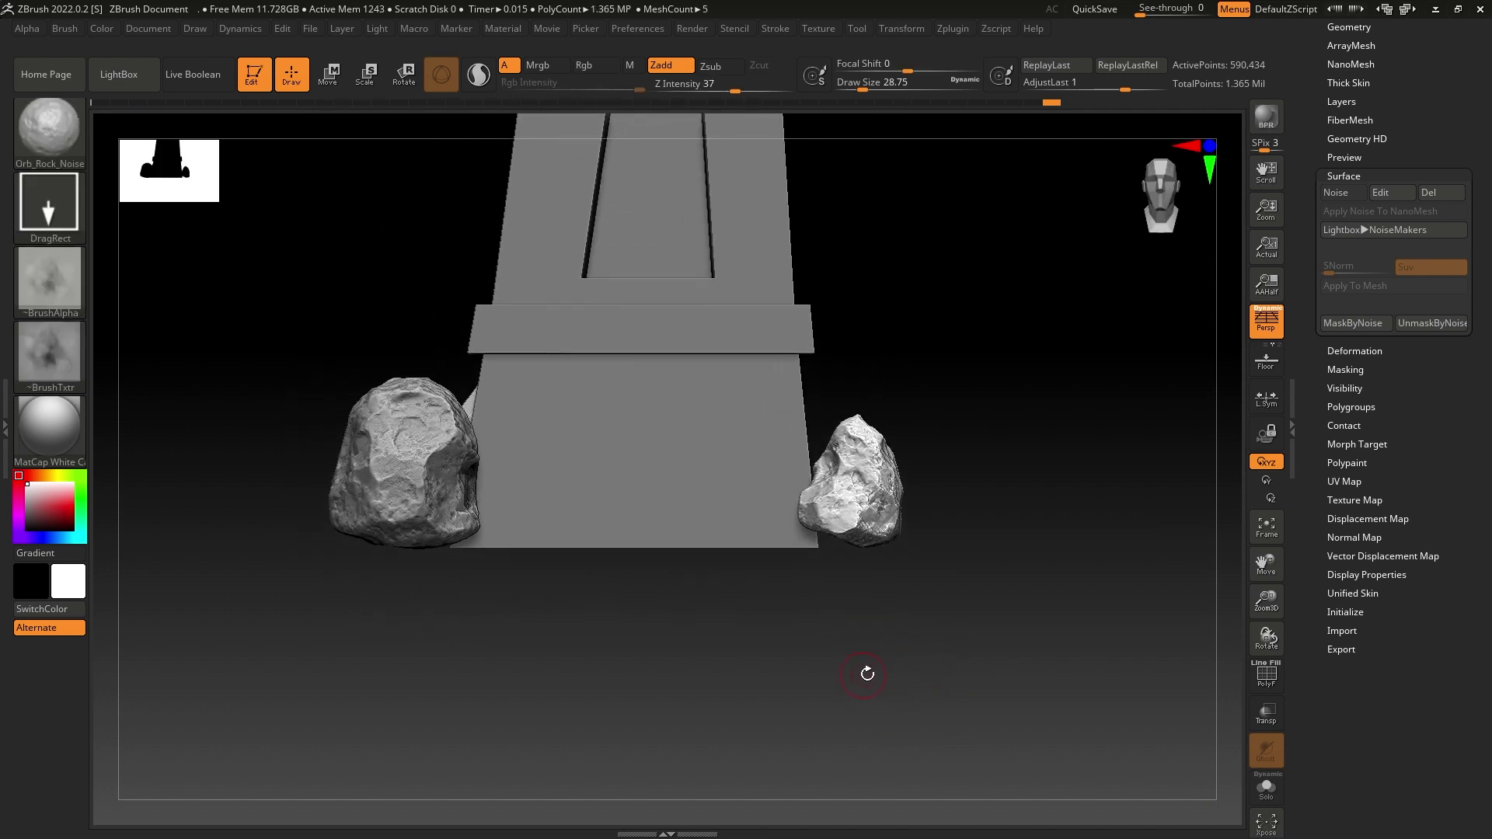
pyautogui.press('w')
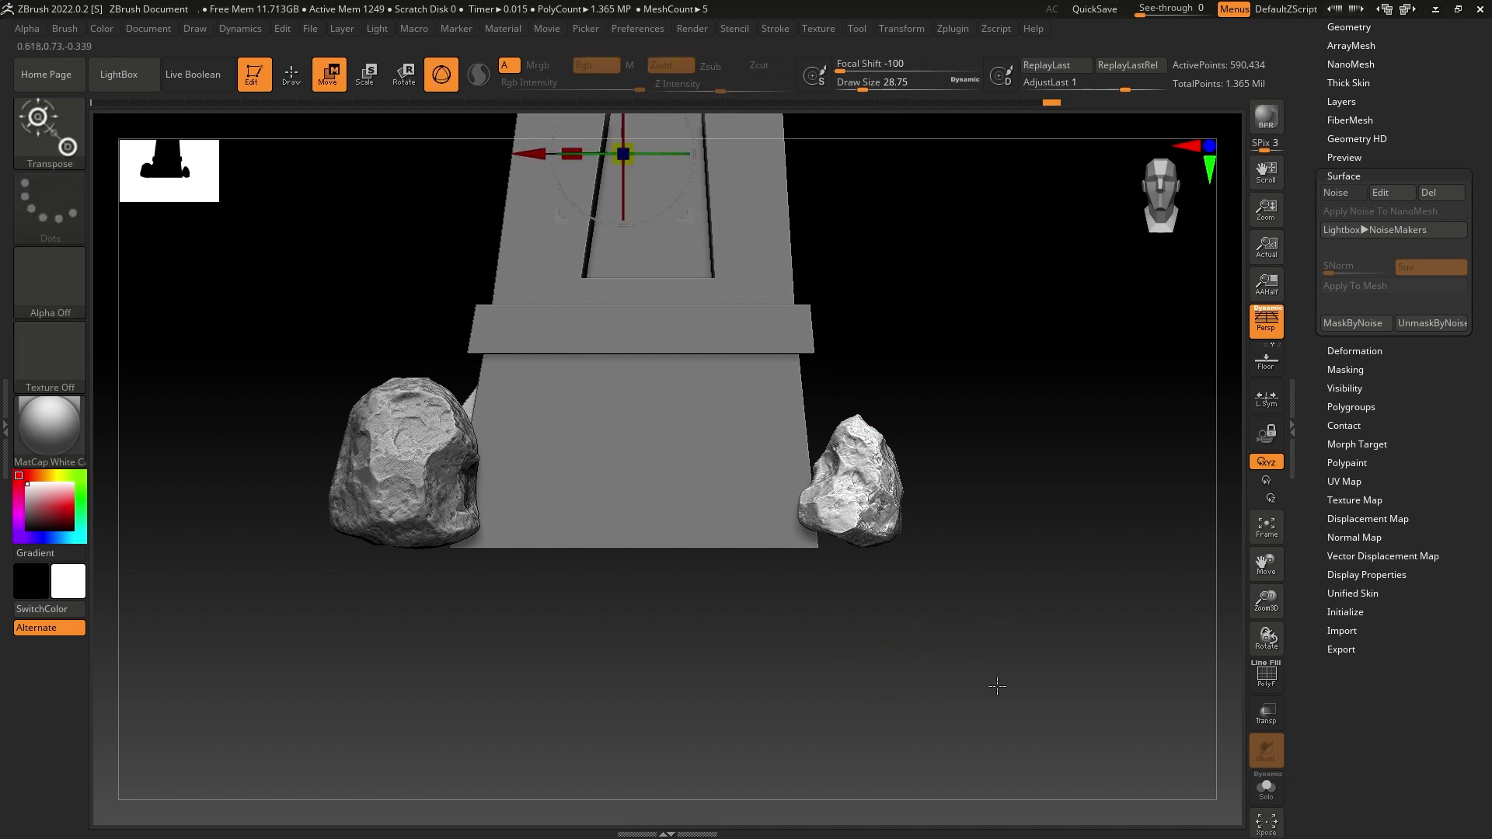
pyautogui.keyDown('alt'); pyautogui.moveTo(1080, 673); pyautogui.dragTo(1068, 797); pyautogui.keyUp('alt')
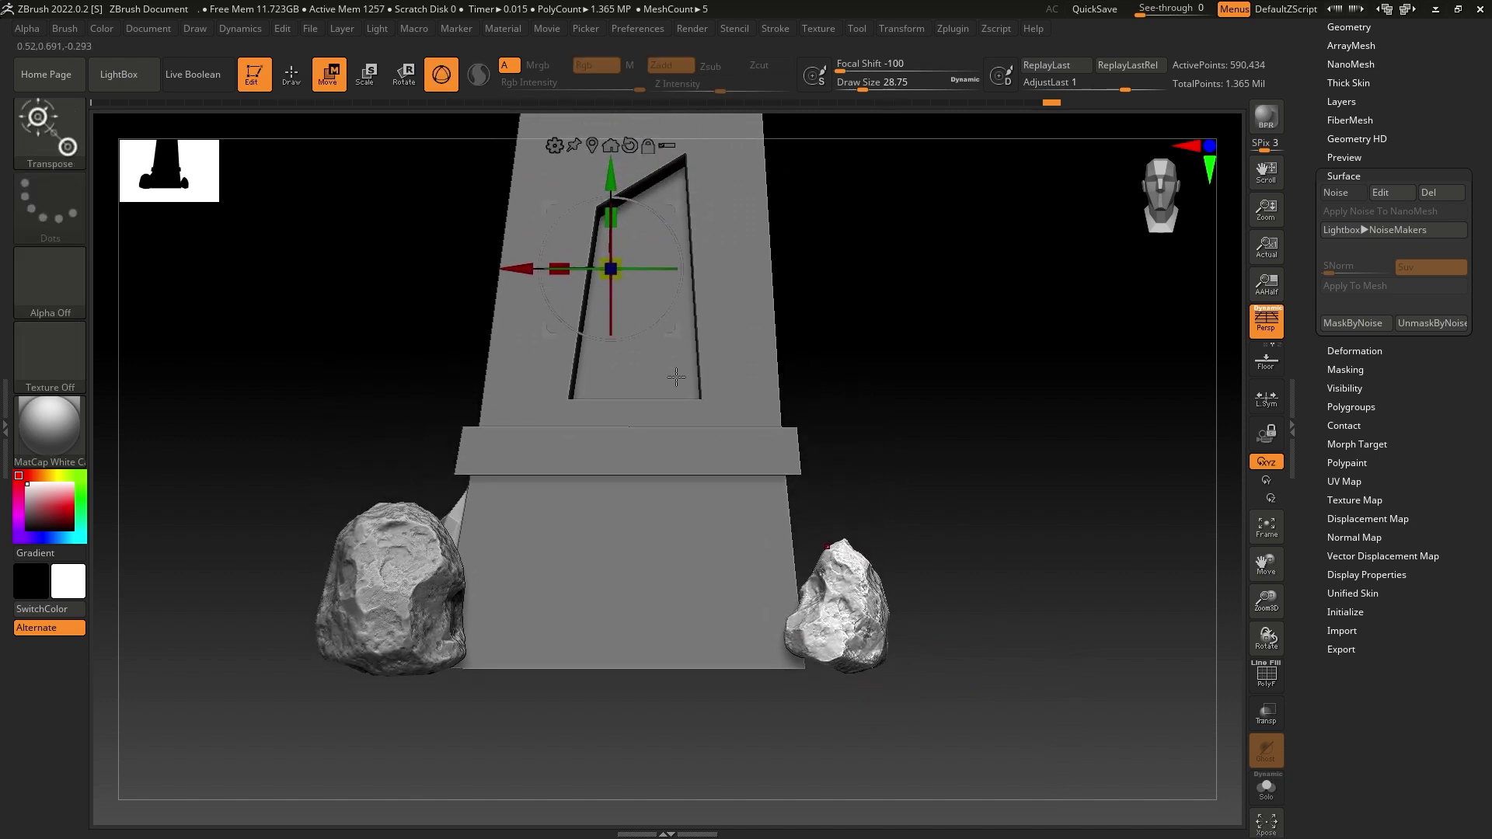
pyautogui.moveTo(608, 170); pyautogui.dragTo(608, 172)
pyautogui.moveTo(975, 482); pyautogui.dragTo(964, 396)
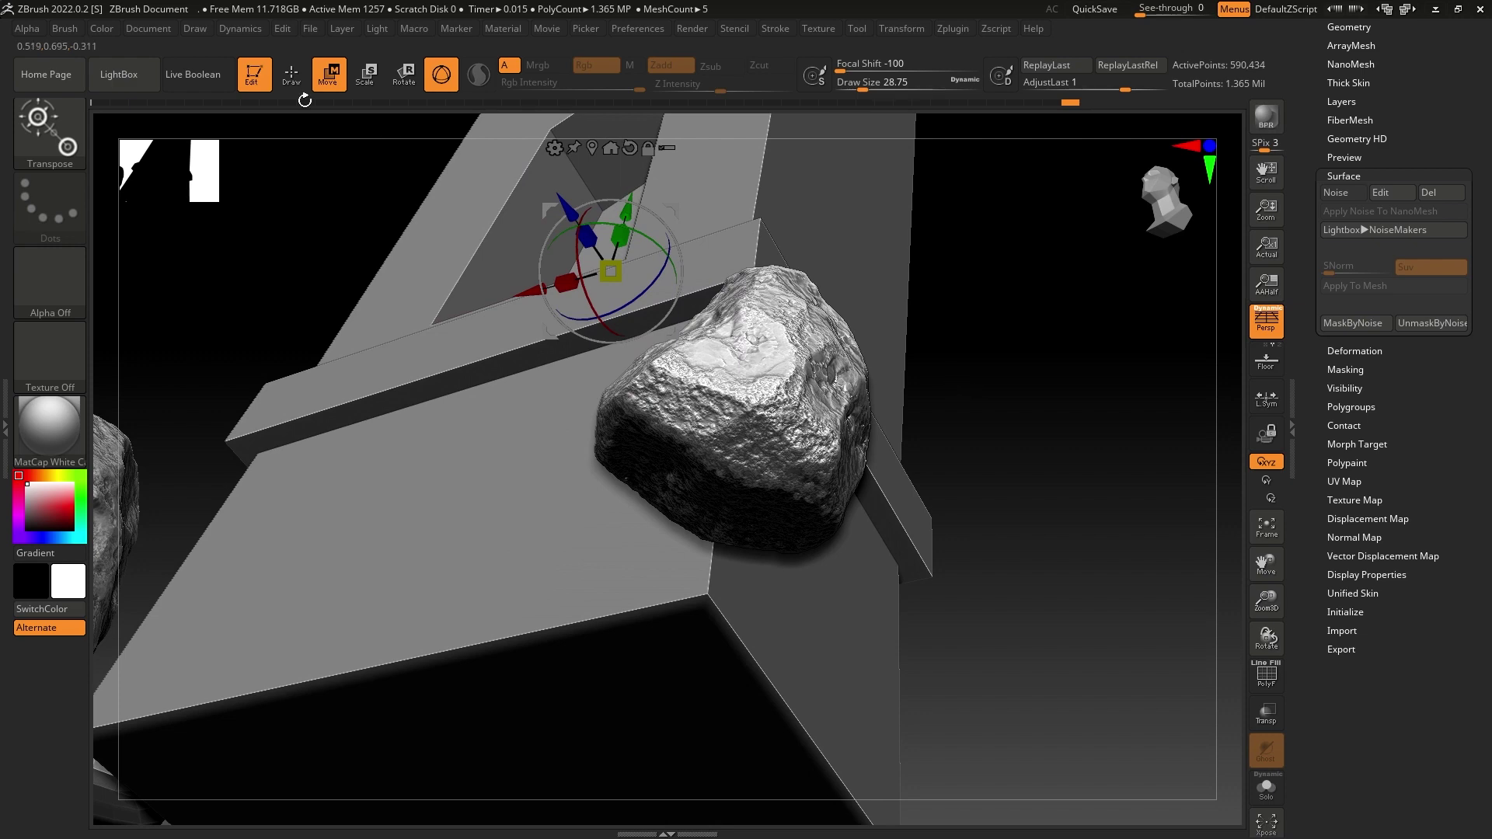
# Flatten the rough underside of the stone with the TrimDynamic brush.
pyautogui.click(50, 124)
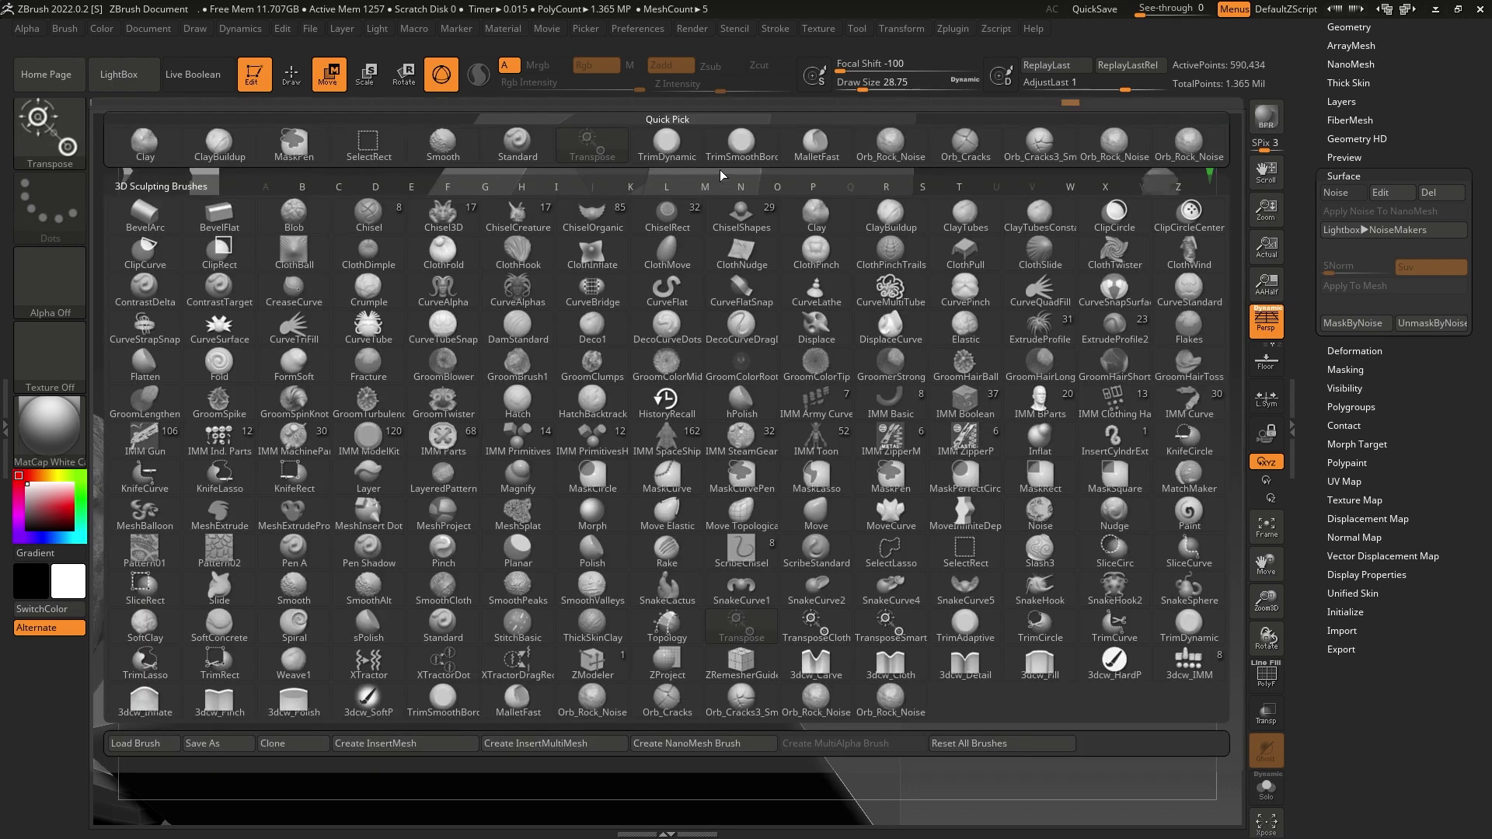
pyautogui.click(667, 144)
pyautogui.moveTo(1064, 446); pyautogui.dragTo(1076, 416)
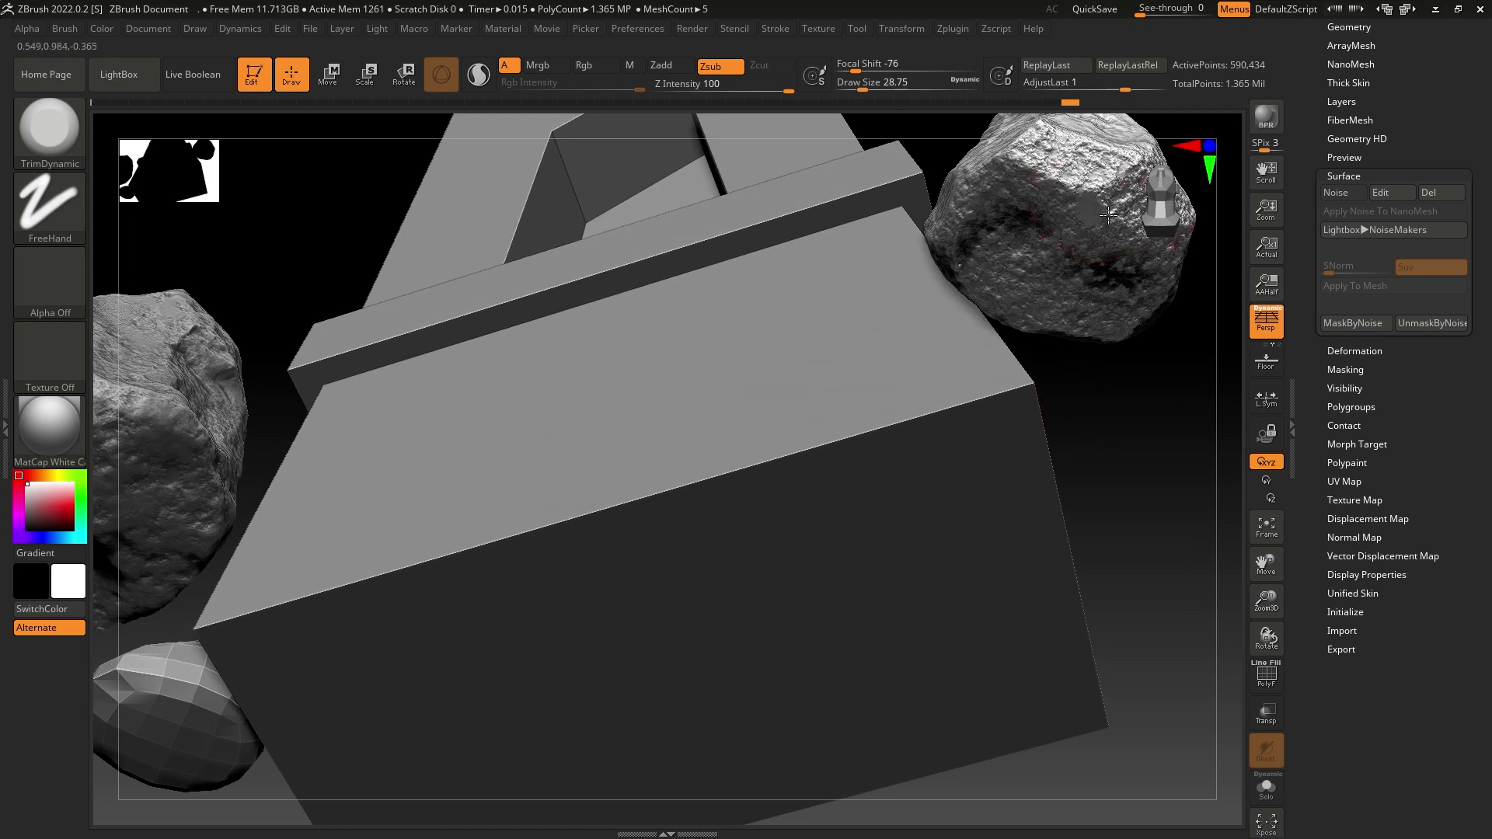
pyautogui.moveTo(1070, 208); pyautogui.dragTo(1158, 226)
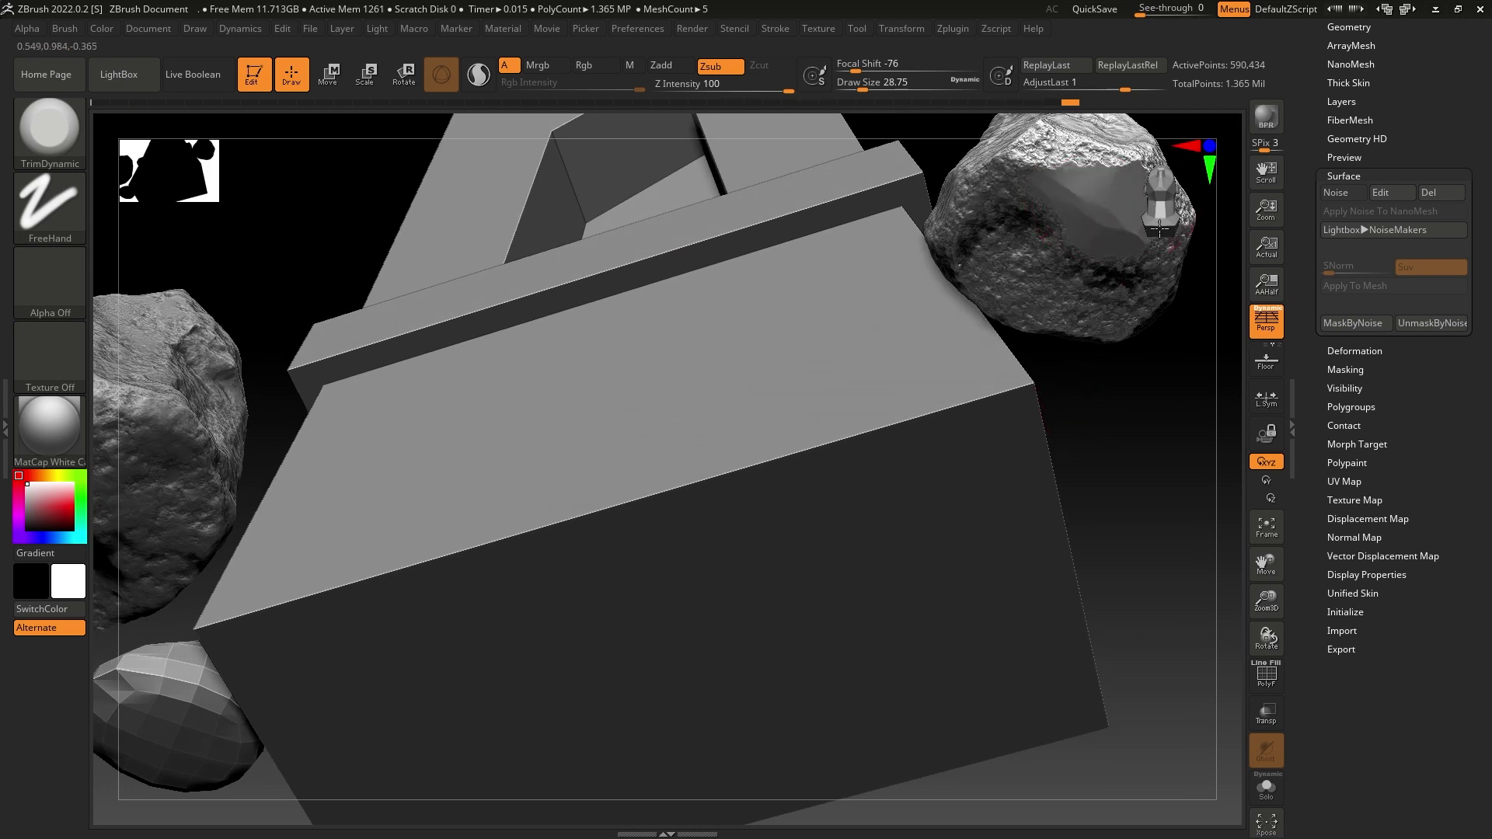
pyautogui.moveTo(1050, 189)
pyautogui.mouseDown()
pyautogui.moveTo(1057, 226)
pyautogui.moveTo(1142, 175)
pyautogui.moveTo(1111, 241)
pyautogui.moveTo(1051, 253)
pyautogui.moveTo(1026, 233)
pyautogui.moveTo(1127, 187)
pyautogui.mouseUp()
pyautogui.moveTo(1002, 229)
pyautogui.mouseDown()
pyautogui.moveTo(1116, 198)
pyautogui.moveTo(1049, 183)
pyautogui.moveTo(1142, 255)
pyautogui.mouseUp()
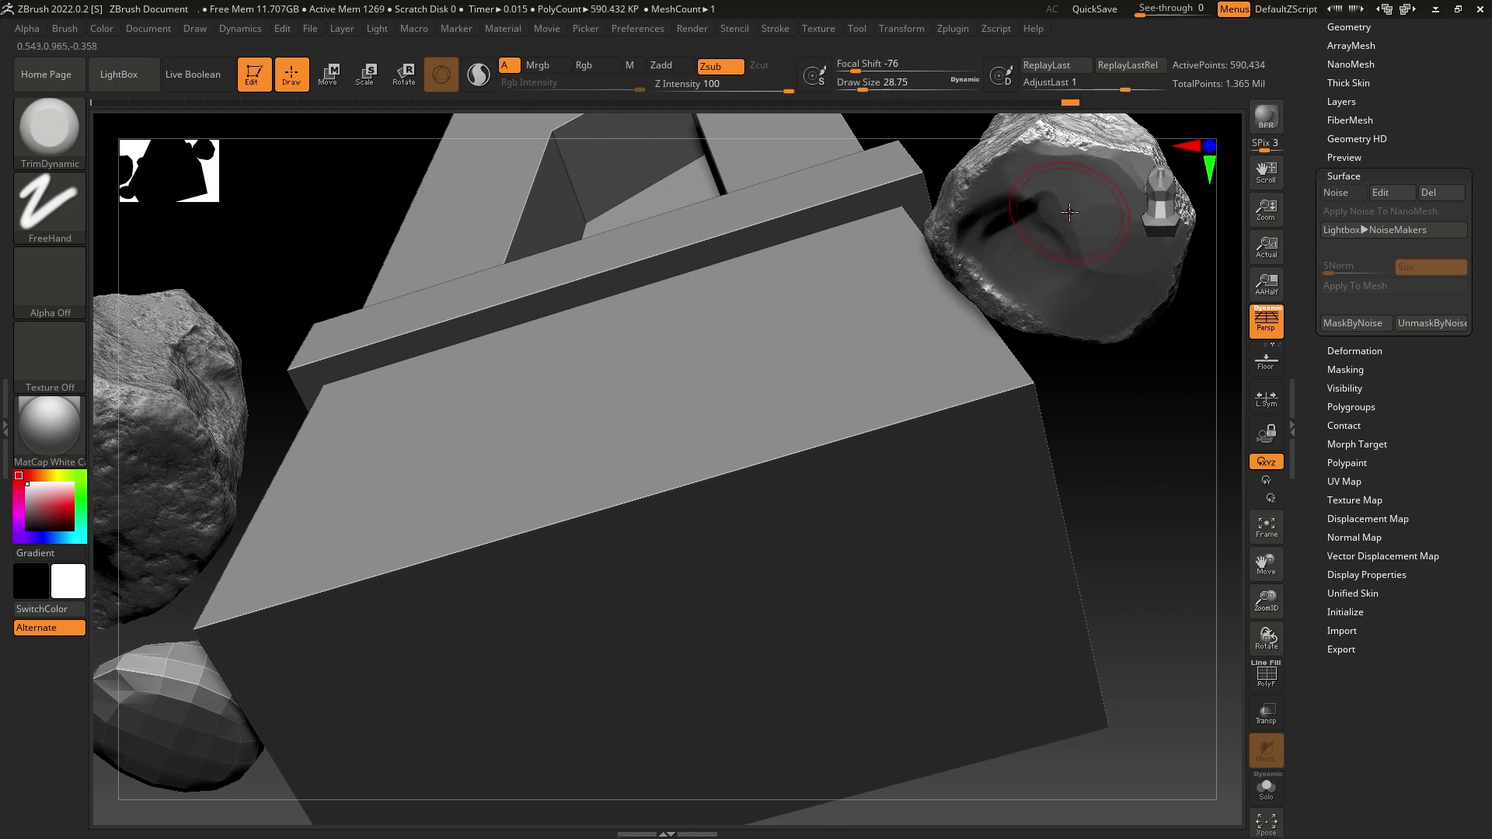
# Spray rock texture over the stone's flattened underside using Orb_Rock_Noise with the Color Spray stroke.
pyautogui.click(47, 130)
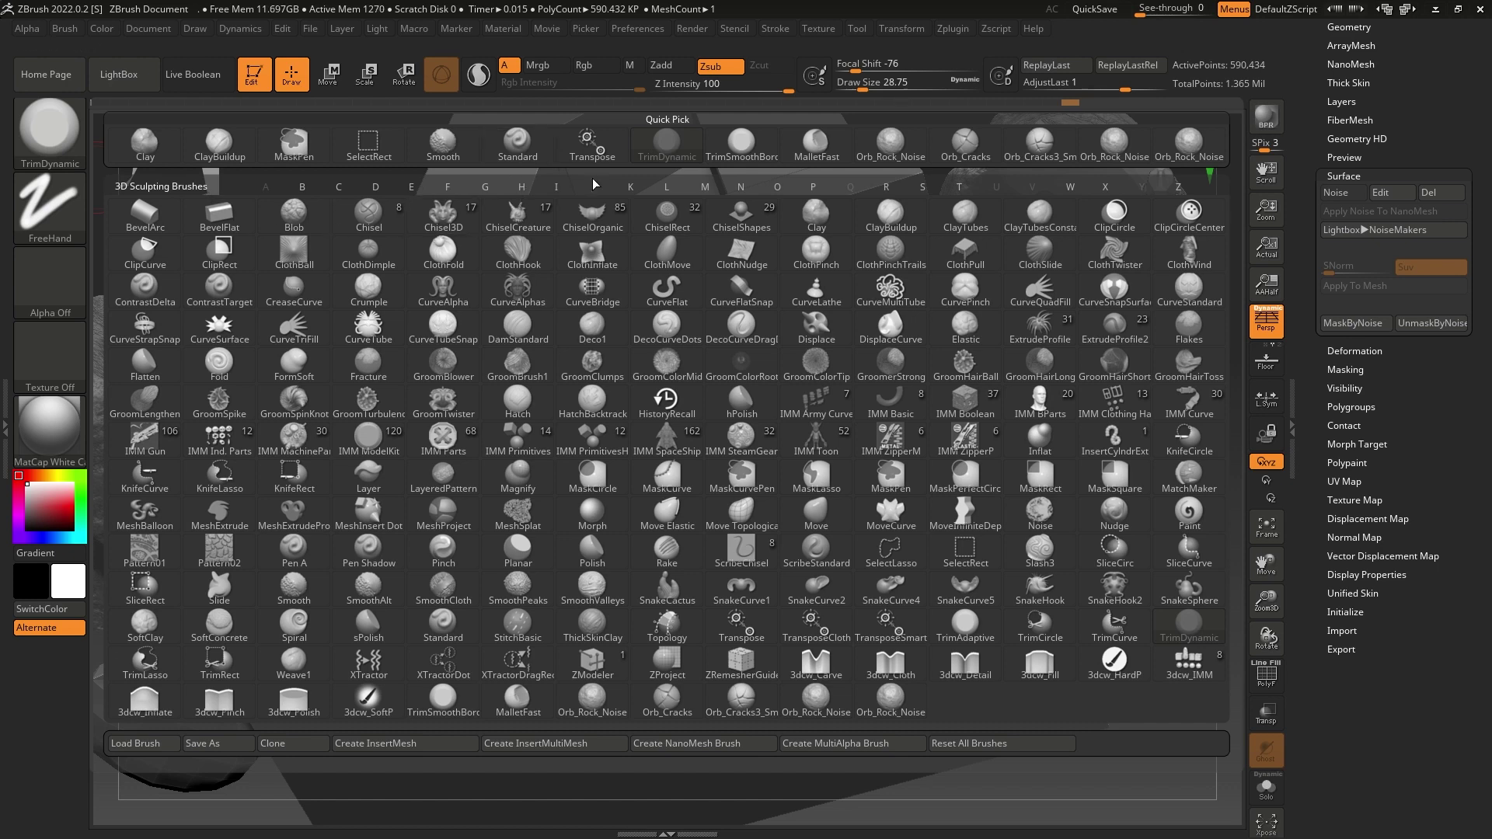
pyautogui.click(1201, 148)
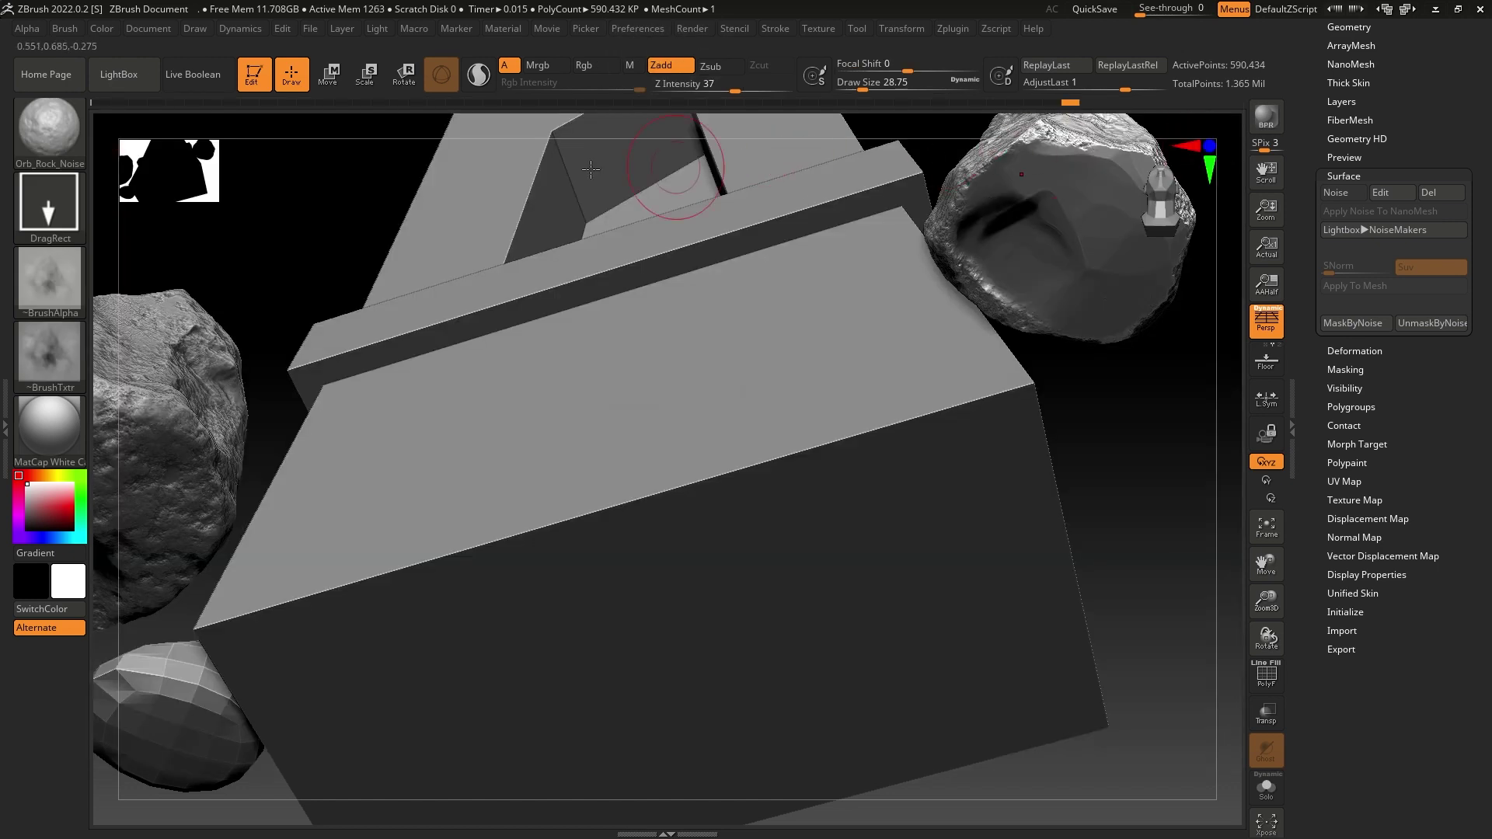
pyautogui.click(48, 208)
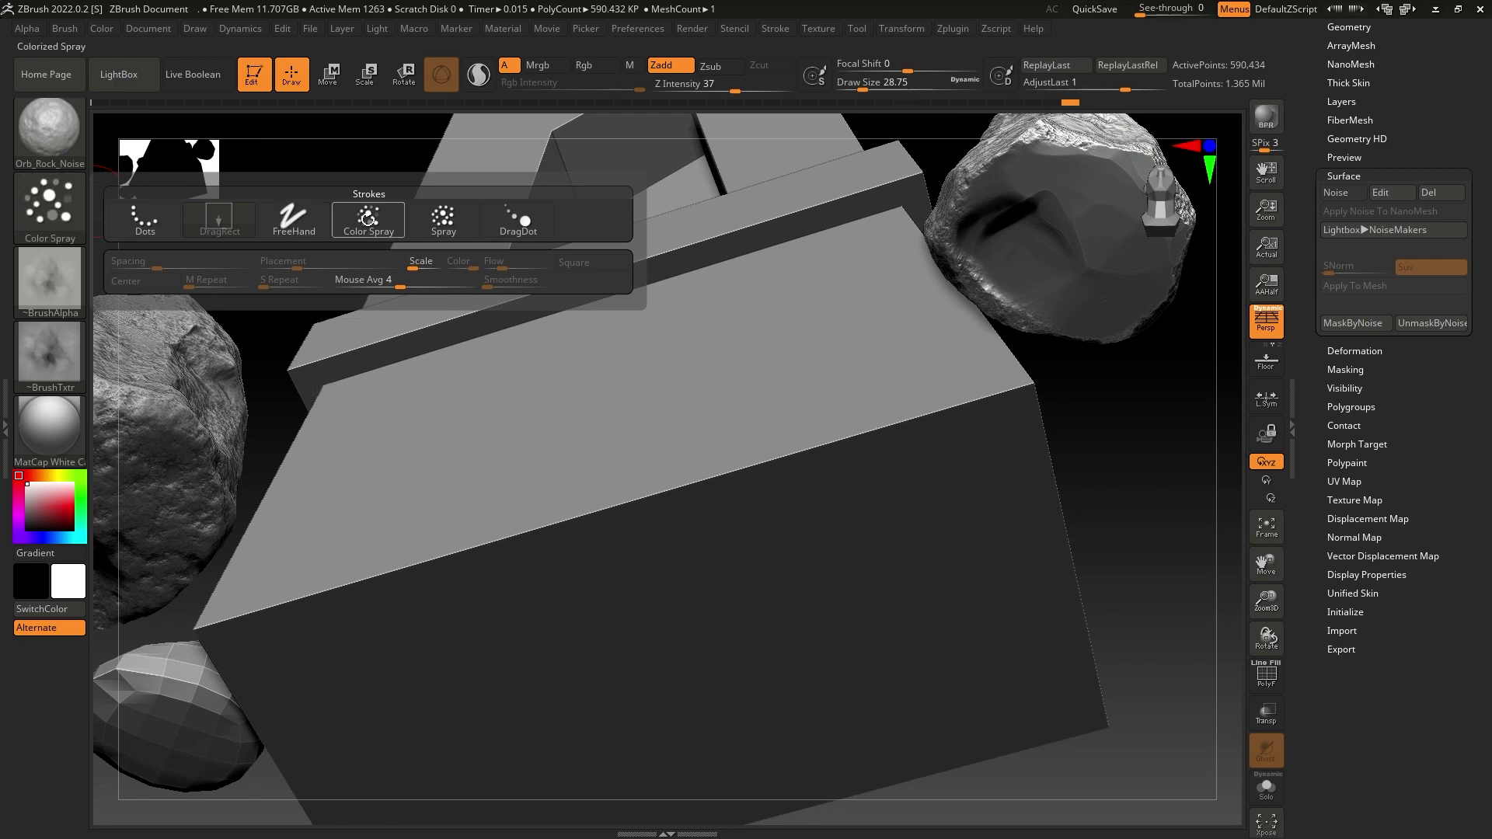
pyautogui.click(368, 220)
pyautogui.keyDown('shift'); pyautogui.moveTo(1090, 196); pyautogui.dragTo(1094, 264, button='right'); pyautogui.keyUp('shift')
pyautogui.moveTo(1014, 310); pyautogui.dragTo(1007, 335, button='right')
pyautogui.moveTo(1007, 335)
pyautogui.mouseDown()
pyautogui.moveTo(1008, 400)
pyautogui.moveTo(930, 640)
pyautogui.moveTo(993, 497)
pyautogui.moveTo(956, 493)
pyautogui.moveTo(1006, 427)
pyautogui.moveTo(987, 413)
pyautogui.moveTo(984, 461)
pyautogui.moveTo(959, 493)
pyautogui.moveTo(949, 400)
pyautogui.moveTo(850, 323)
pyautogui.mouseUp()
pyautogui.moveTo(621, 356)
pyautogui.mouseDown()
pyautogui.moveTo(579, 342)
pyautogui.moveTo(606, 303)
pyautogui.moveTo(481, 327)
pyautogui.moveTo(531, 433)
pyautogui.moveTo(591, 462)
pyautogui.moveTo(599, 396)
pyautogui.moveTo(536, 381)
pyautogui.moveTo(447, 322)
pyautogui.moveTo(548, 283)
pyautogui.moveTo(657, 342)
pyautogui.moveTo(556, 398)
pyautogui.mouseUp()
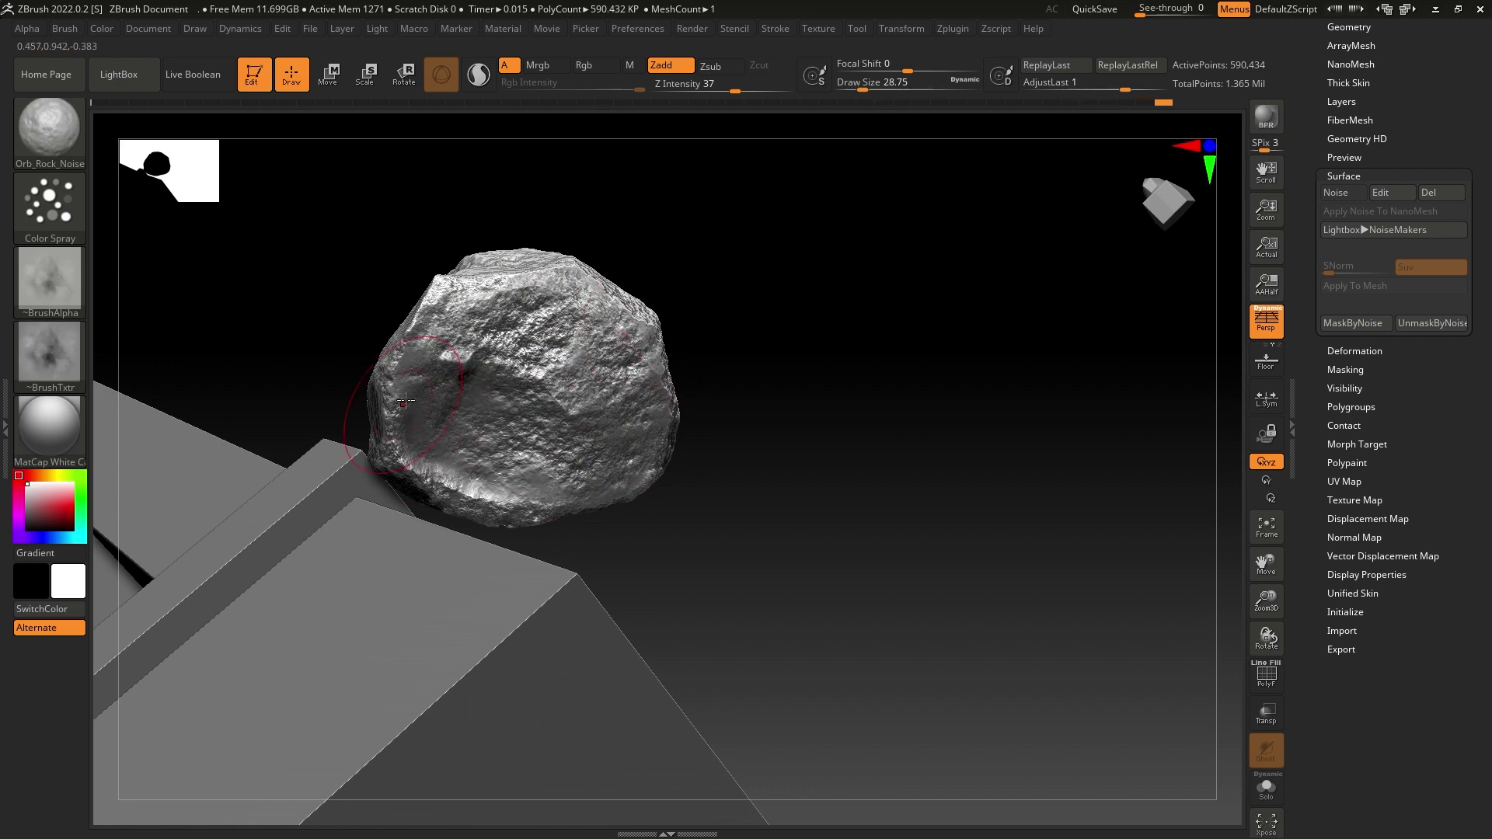
pyautogui.moveTo(833, 309); pyautogui.dragTo(1094, 218)
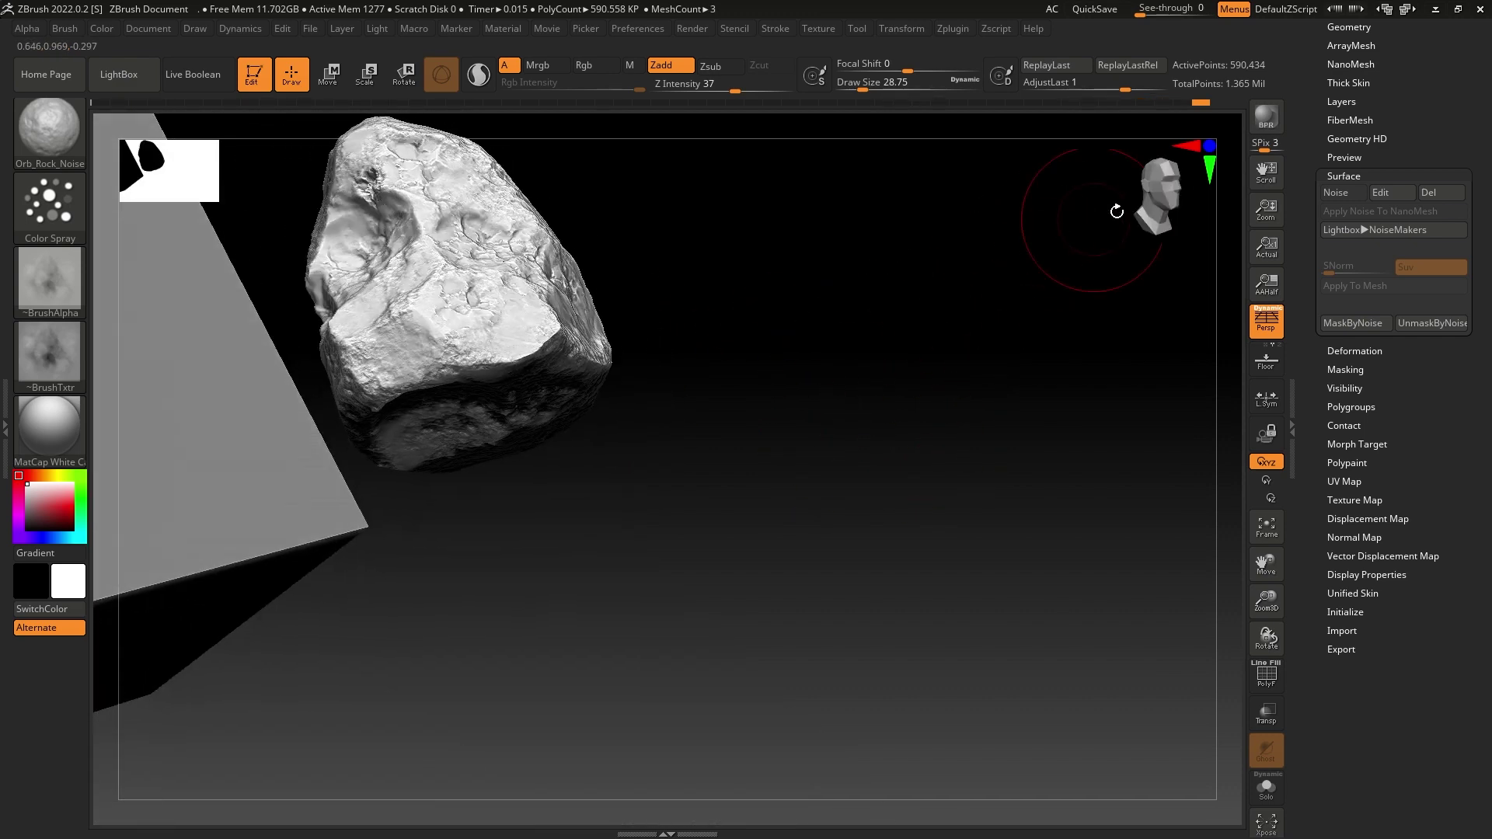
# Examine the detailed stone up close and the whole monument with its surrounding stones from several angles.
pyautogui.click(1159, 194)
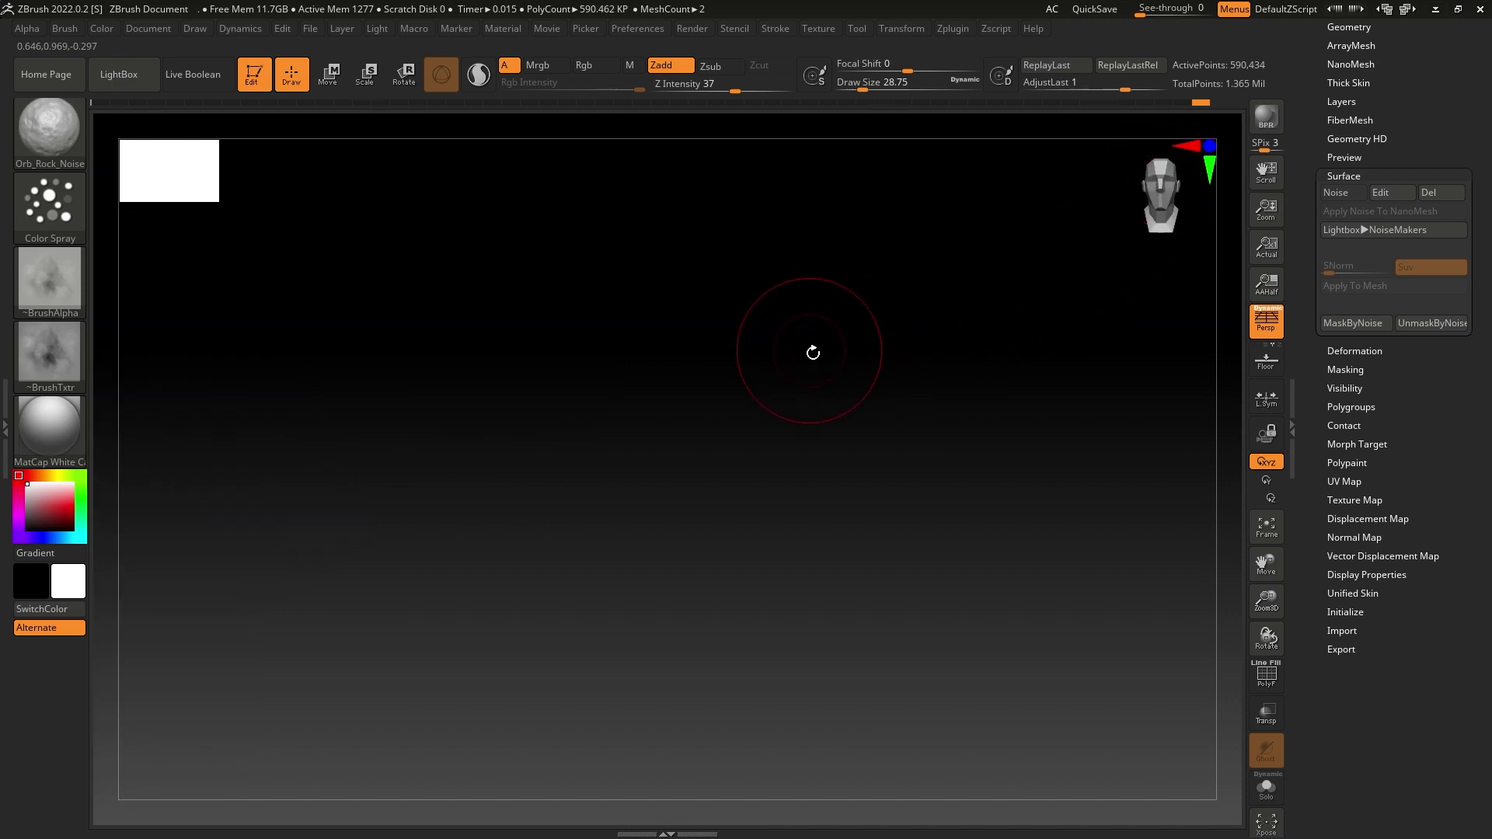
pyautogui.press('f')
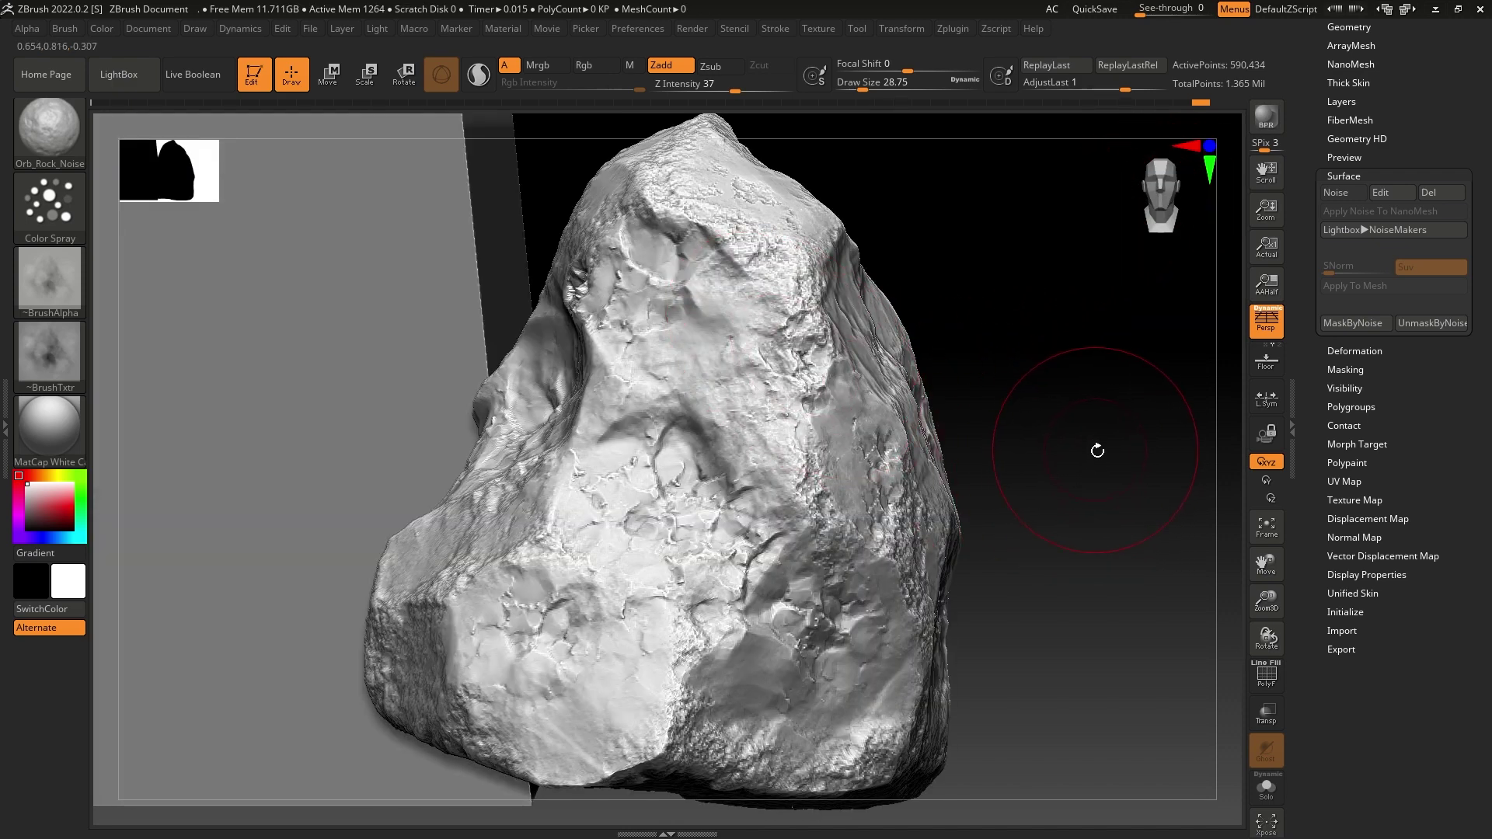
pyautogui.keyDown('ctrl'); pyautogui.moveTo(1099, 476); pyautogui.dragTo(994, 196, button='right'); pyautogui.keyUp('ctrl')
pyautogui.keyDown('ctrl'); pyautogui.moveTo(1000, 413); pyautogui.dragTo(996, 463, button='right'); pyautogui.keyUp('ctrl')
pyautogui.keyDown('alt'); pyautogui.moveTo(997, 463); pyautogui.dragTo(944, 482); pyautogui.keyUp('alt')
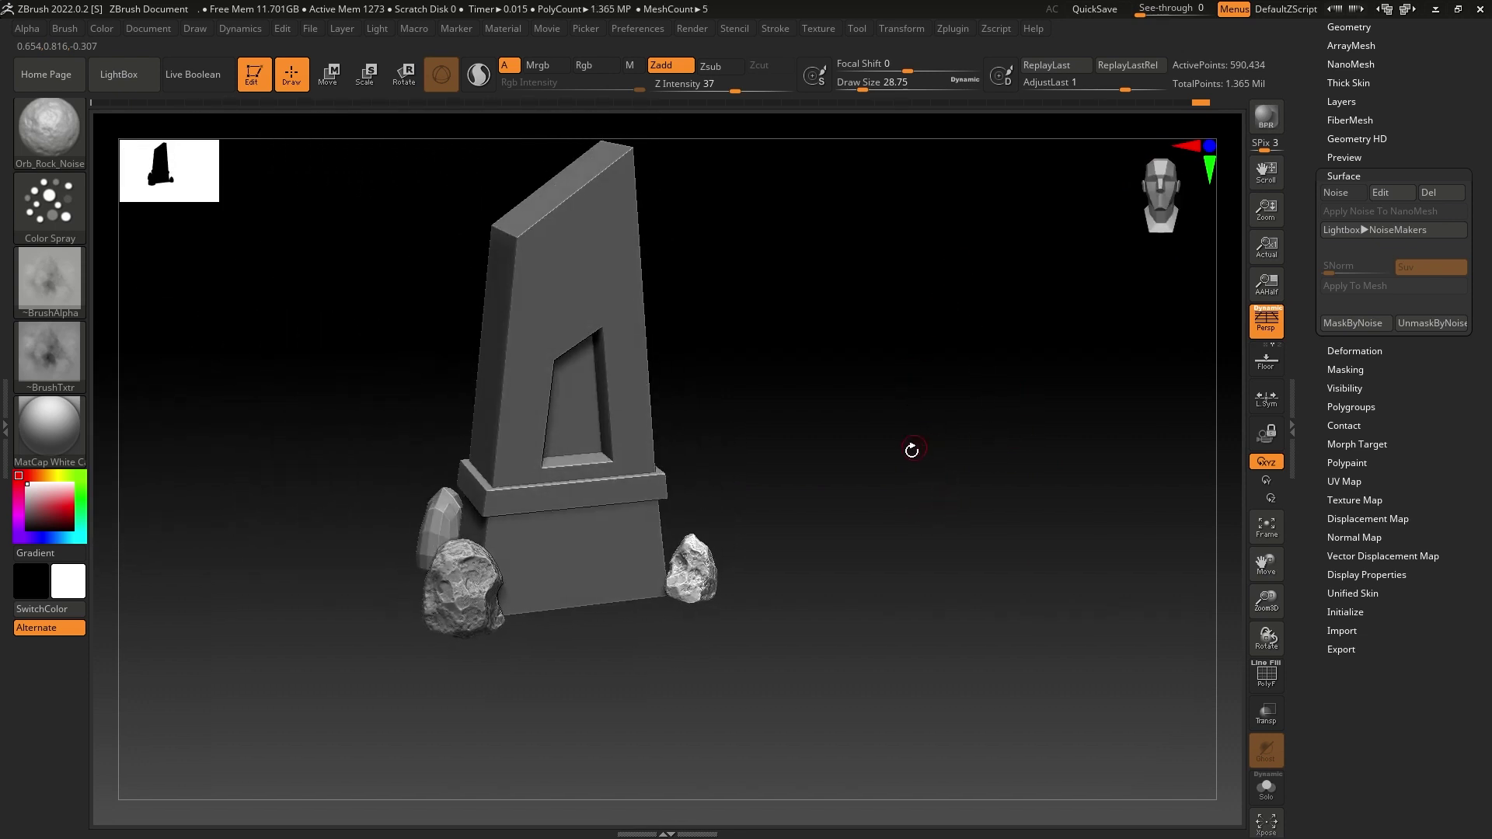
pyautogui.moveTo(849, 465)
pyautogui.mouseDown()
pyautogui.moveTo(850, 451)
pyautogui.moveTo(836, 463)
pyautogui.mouseUp()
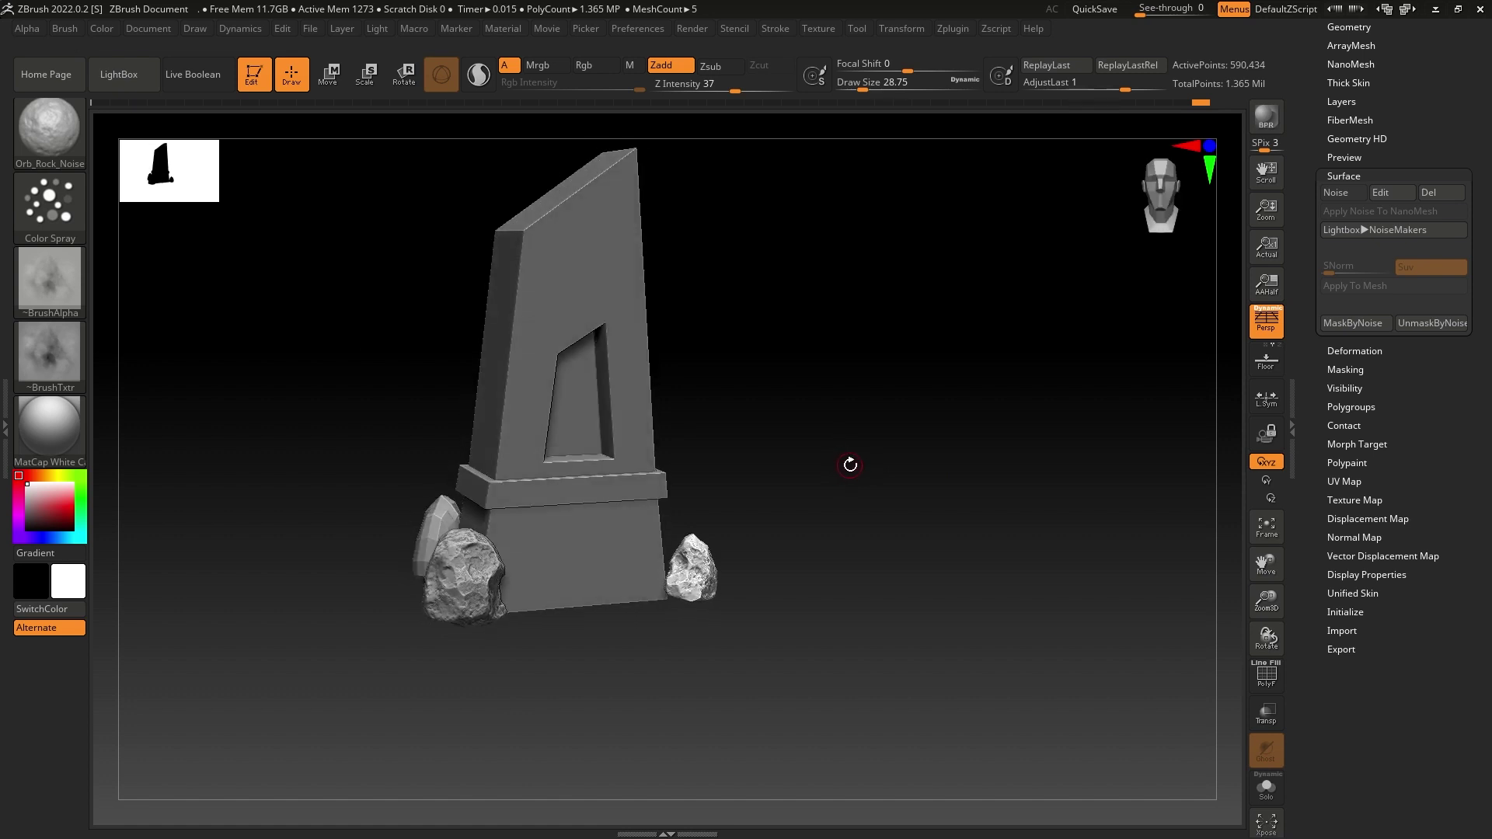
pyautogui.moveTo(851, 465); pyautogui.dragTo(782, 496)
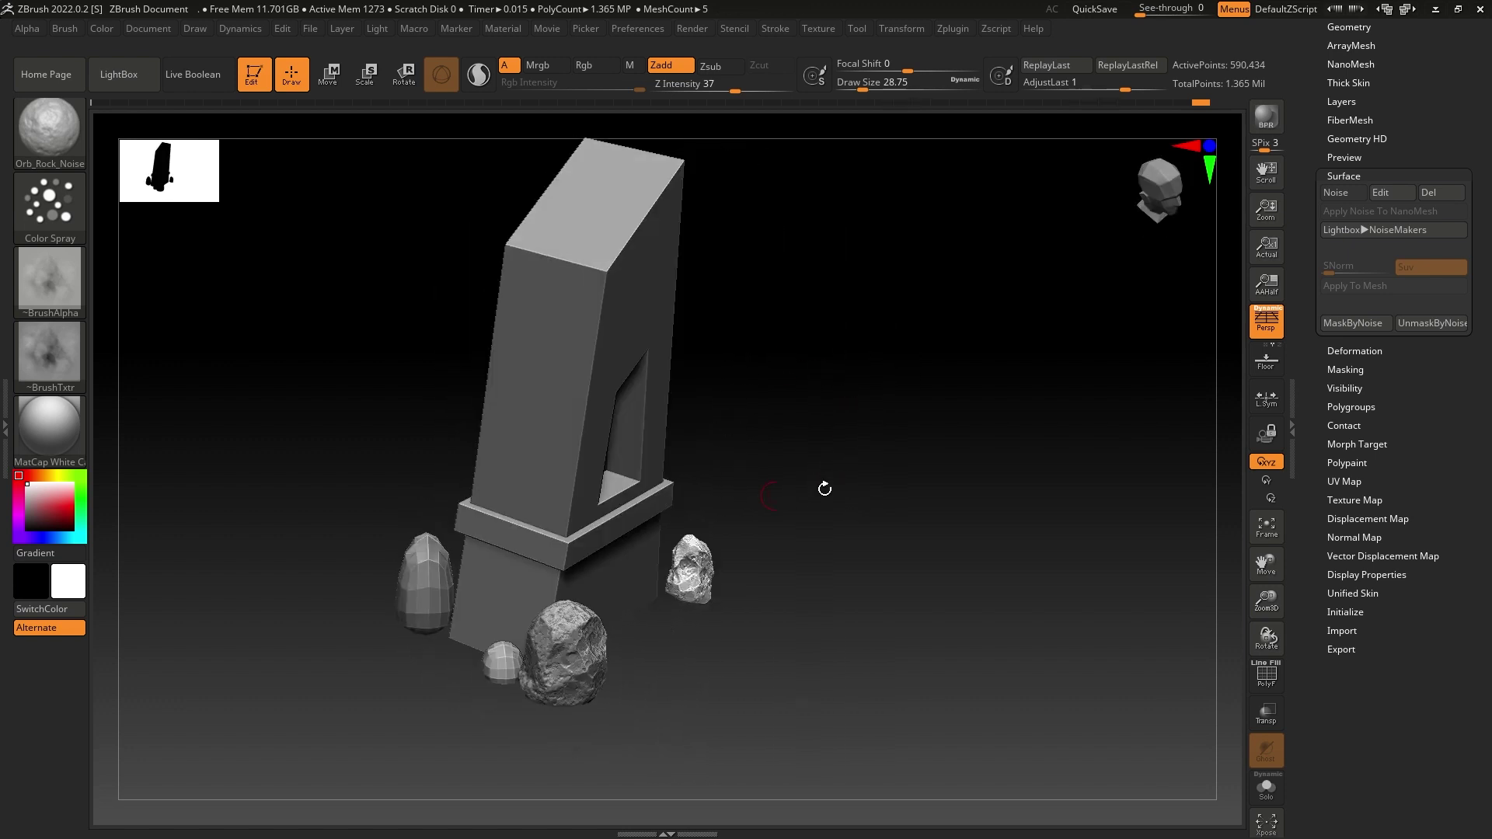
pyautogui.moveTo(884, 354); pyautogui.dragTo(1023, 307)
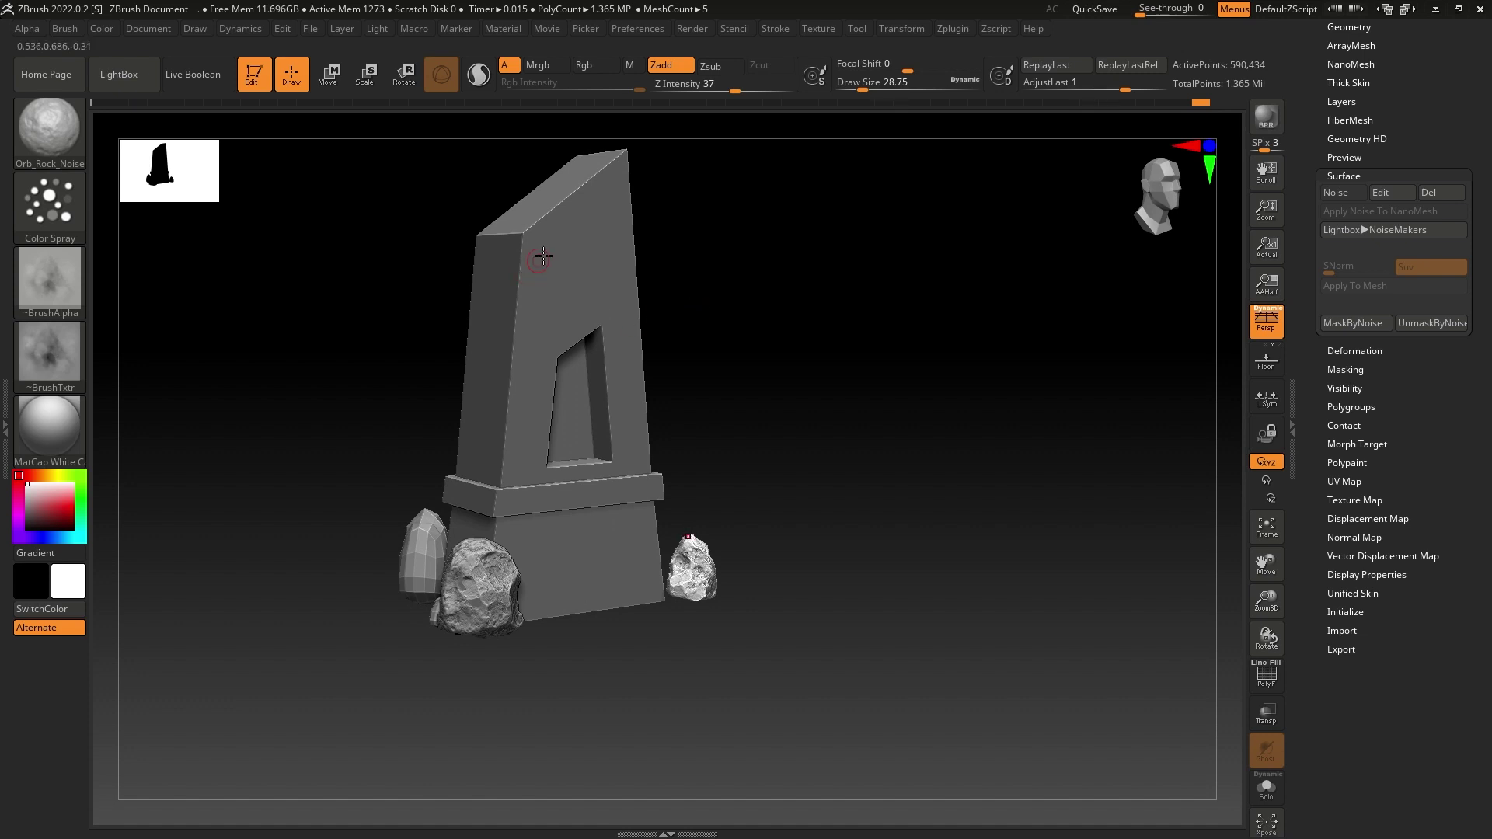
pyautogui.moveTo(793, 357); pyautogui.dragTo(560, 291)
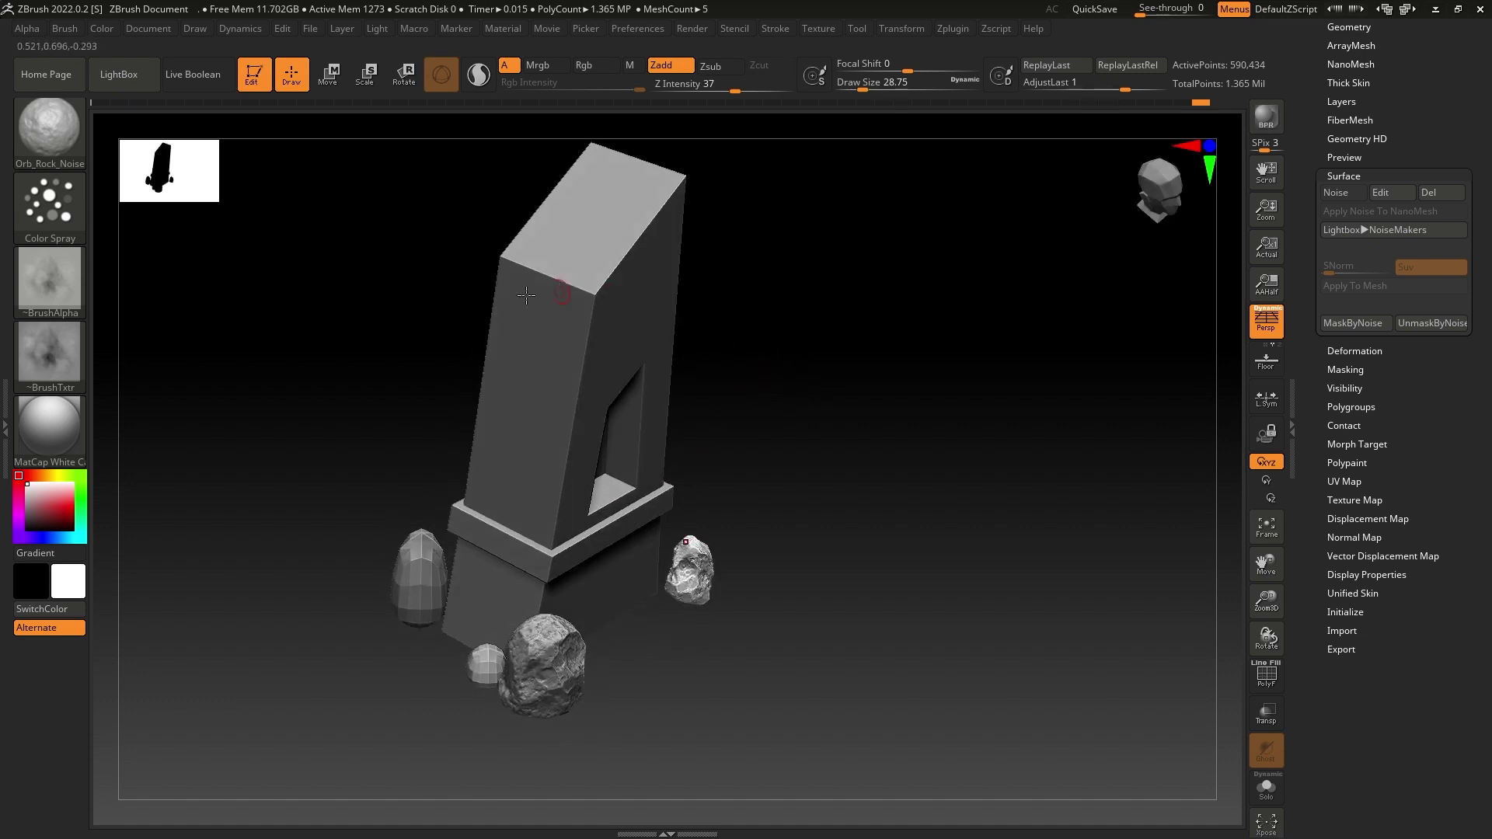
pyautogui.moveTo(843, 404); pyautogui.dragTo(810, 341)
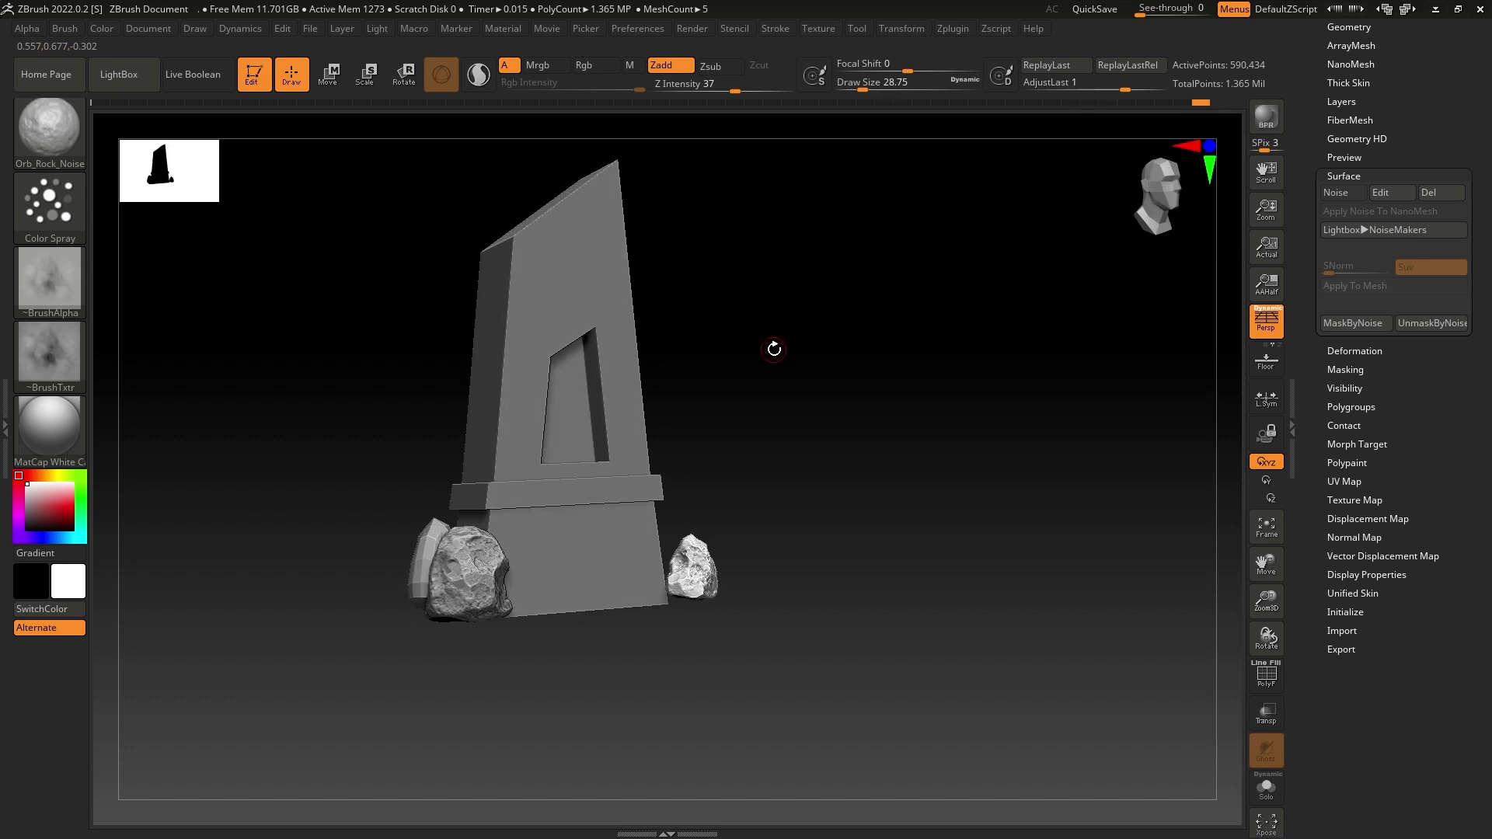